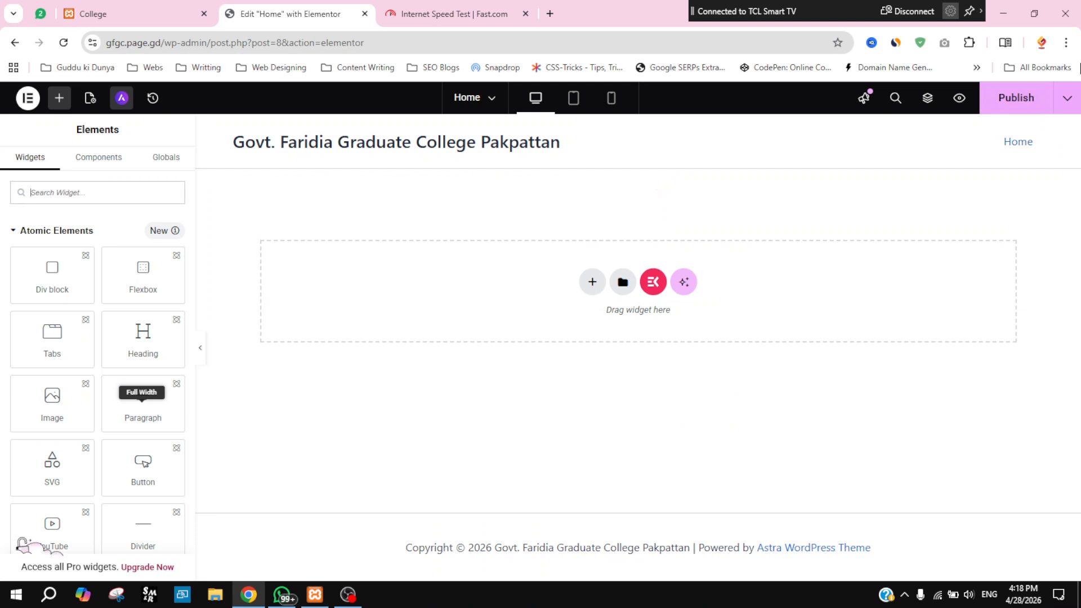
Step: Publish the Home page as it stands, with its single empty section
click(1011, 99)
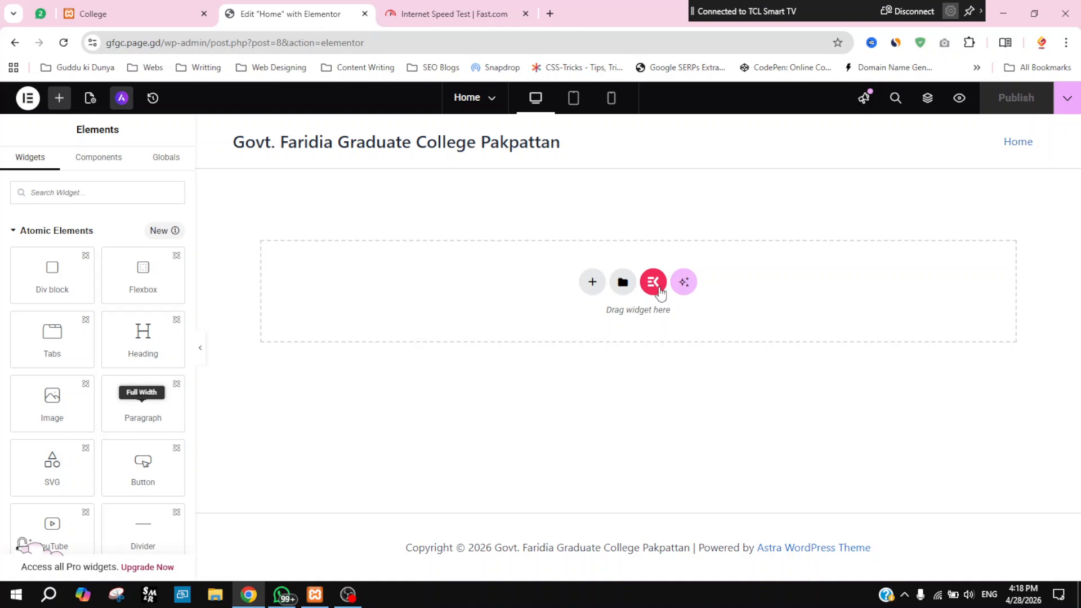
Step: Open the ElementsKit template library on its Pages collection of ready-made page designs
click(652, 283)
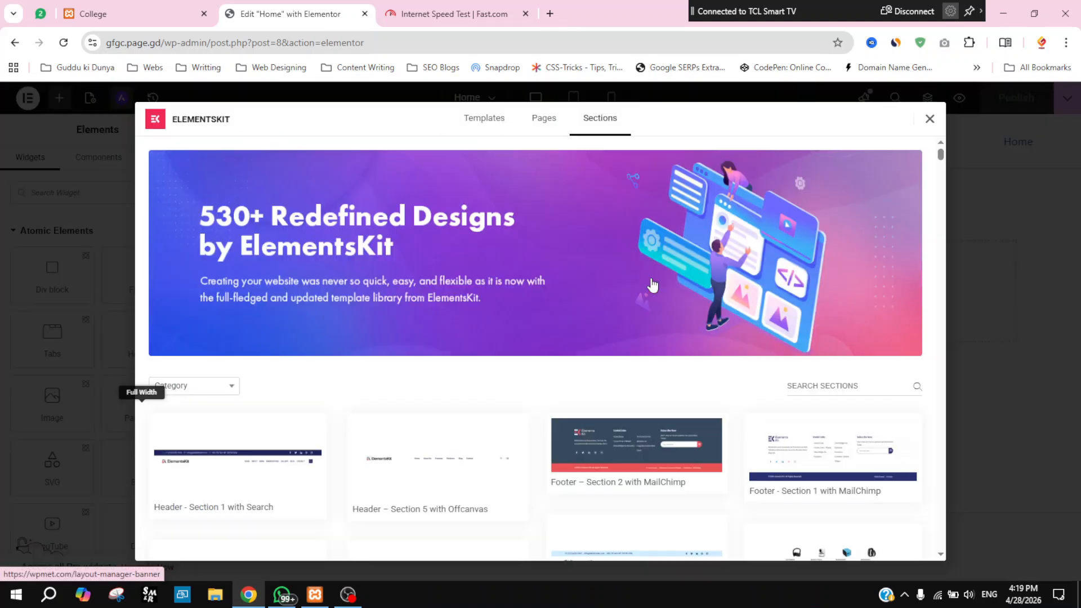
click(544, 121)
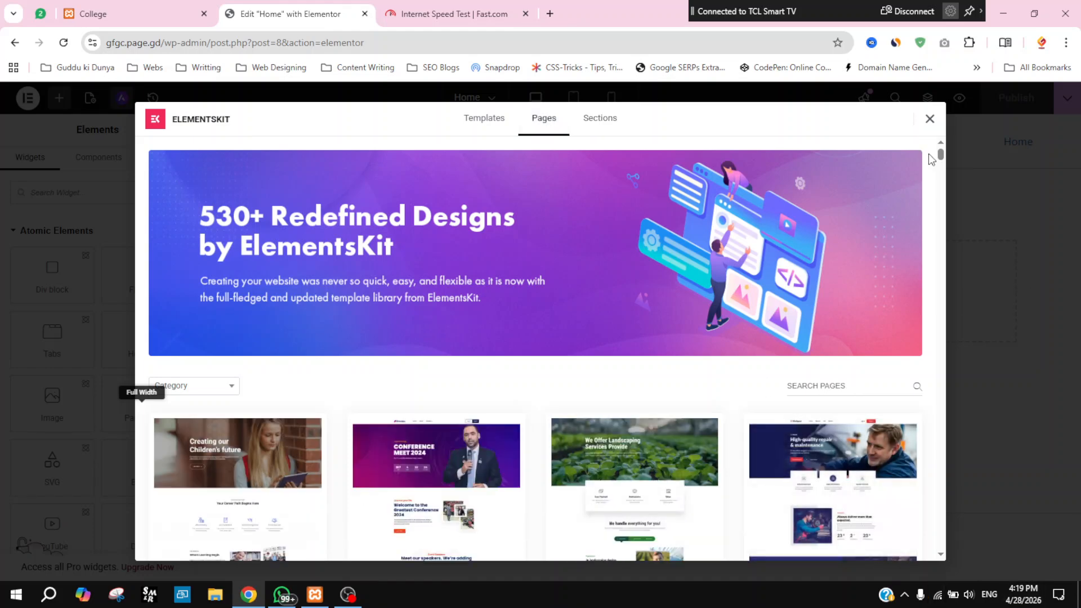
drag(943, 156, 949, 209)
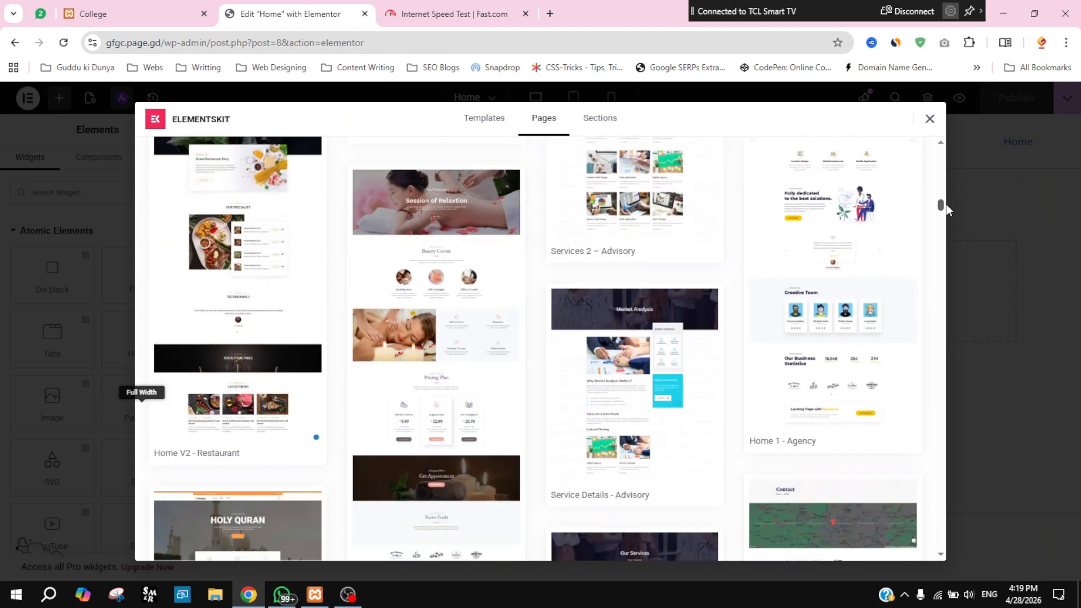
drag(947, 209, 922, 115)
click(191, 387)
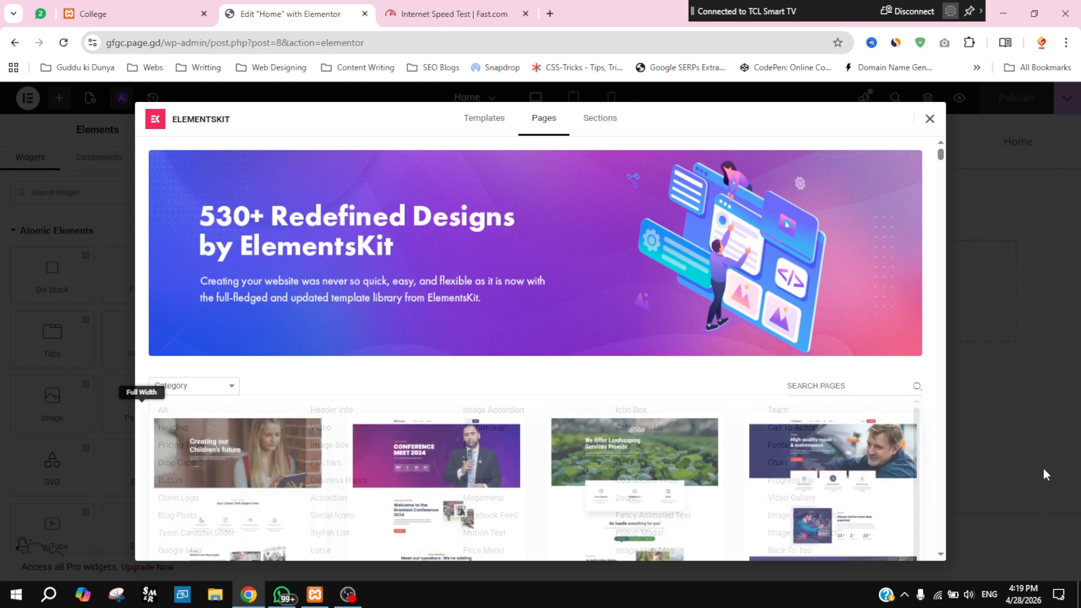
Step: Search the ElementsKit page templates for 'home' and browse the filtered results
click(841, 389)
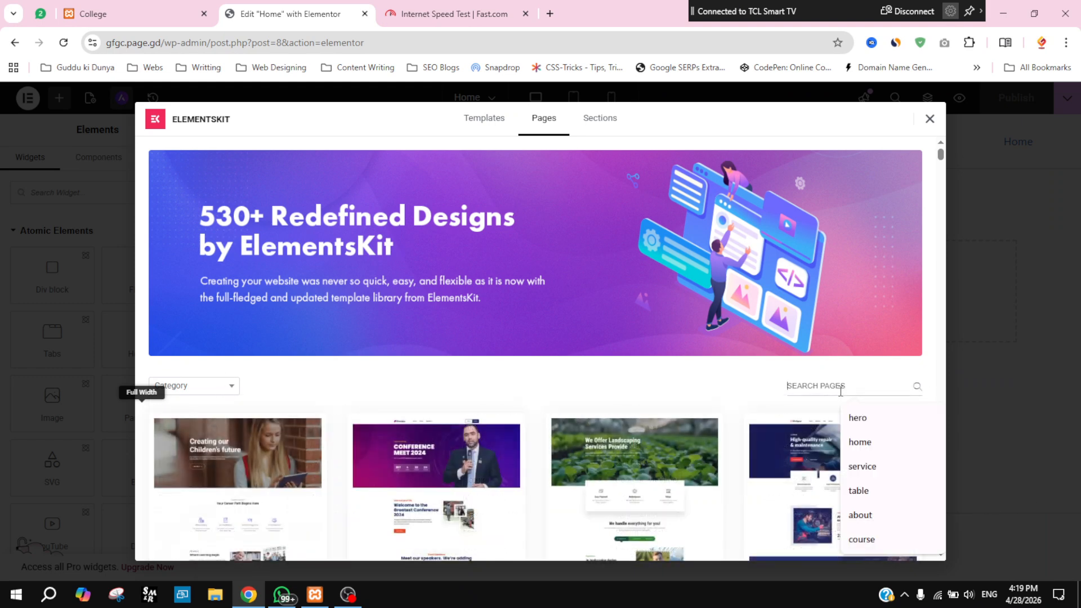
text(home)
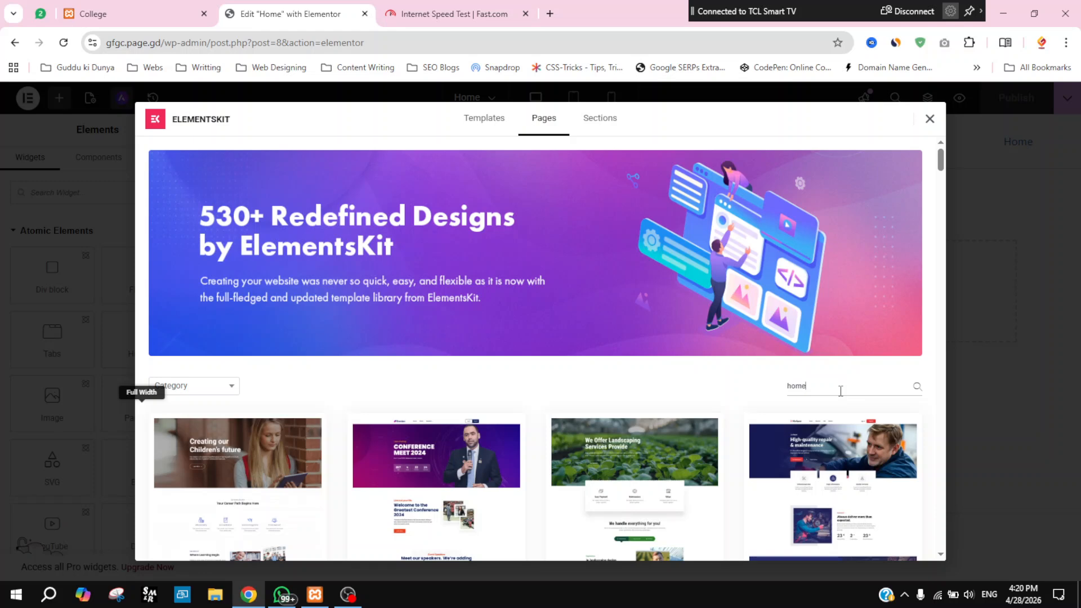
scroll(943, 158, down, 4)
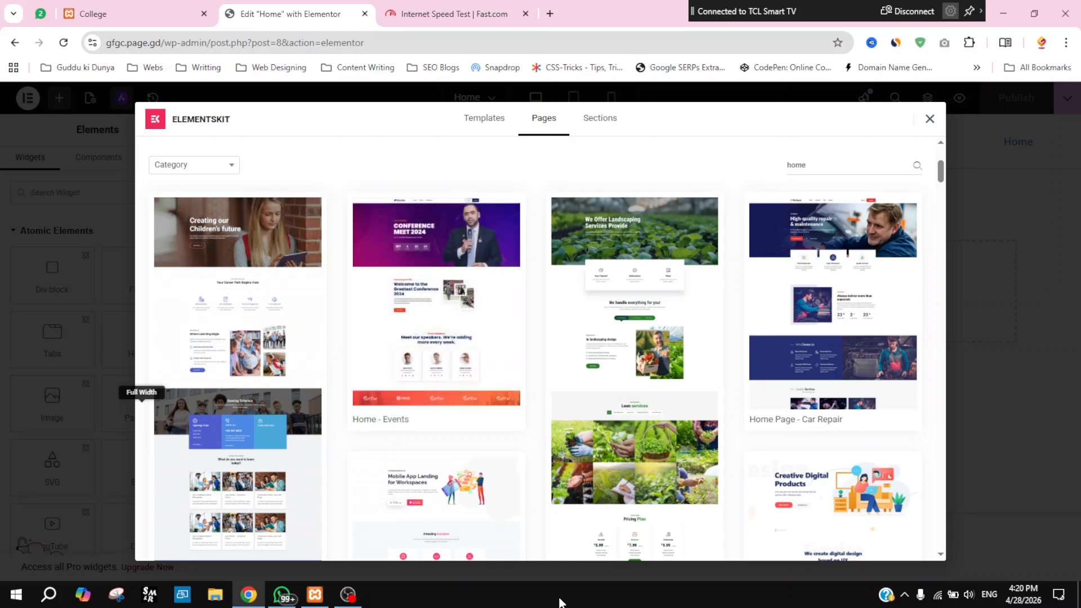
Step: Preview the Home - Events conference template and insert it into the page
click(427, 348)
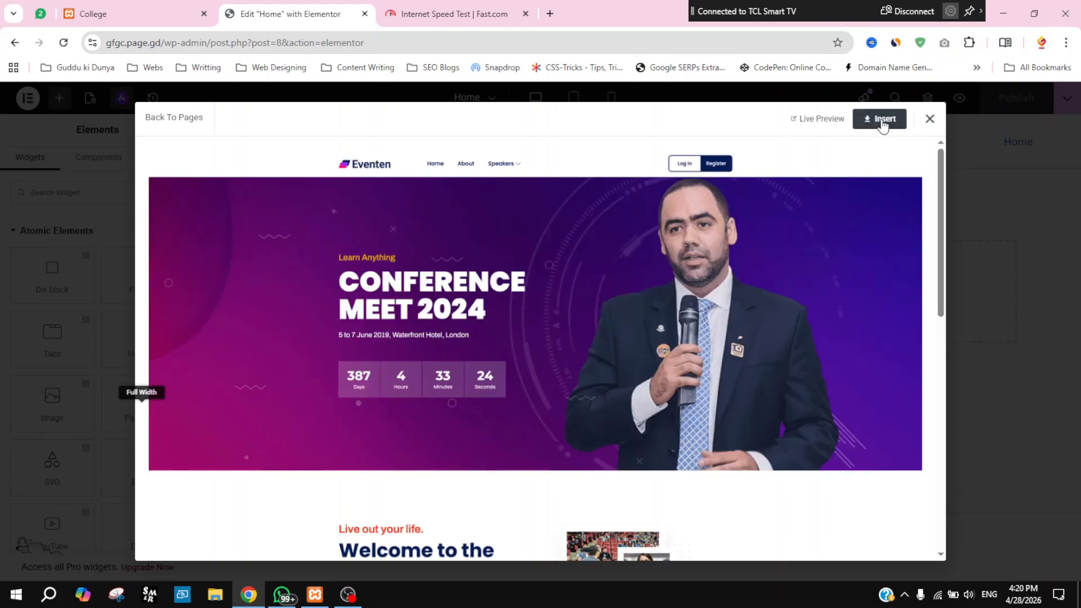
click(882, 128)
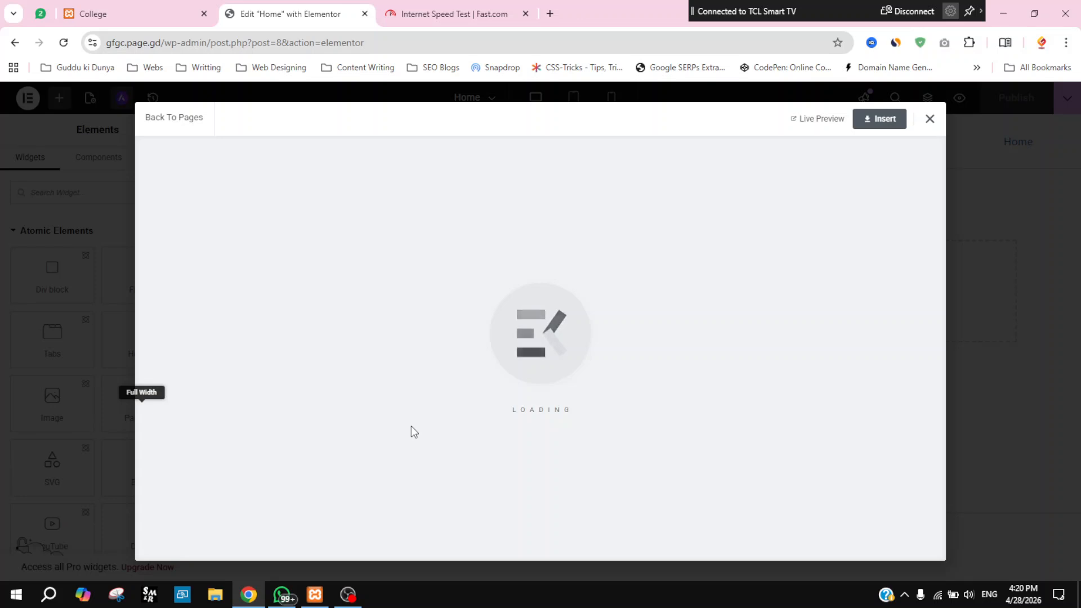
click(476, 13)
click(664, 329)
click(291, 13)
Step: Rerun the Fast.com speed test, then return to the Elementor editor tab
click(440, 13)
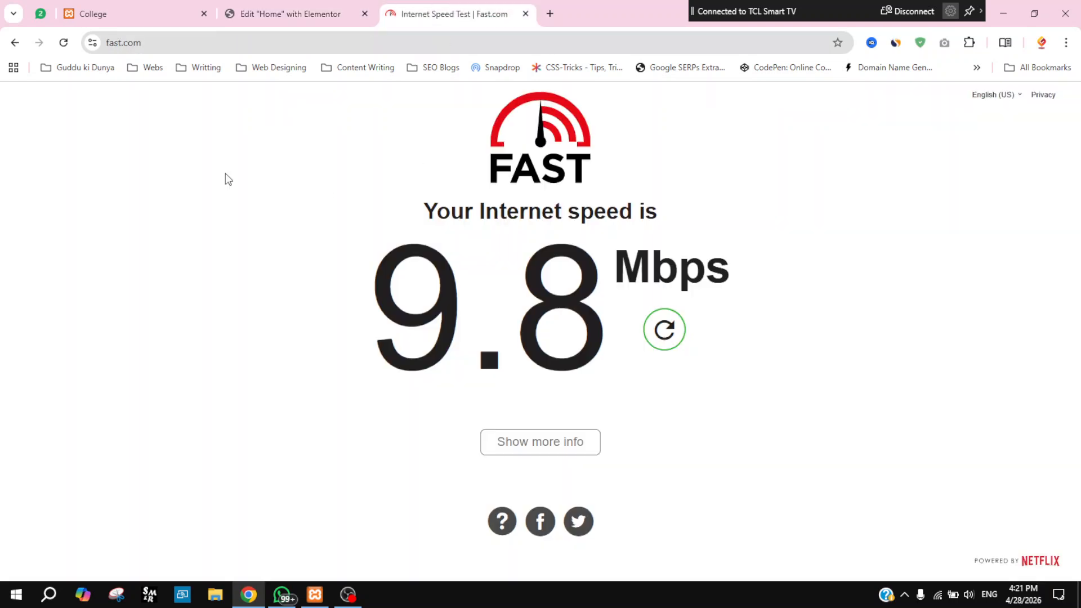
click(665, 330)
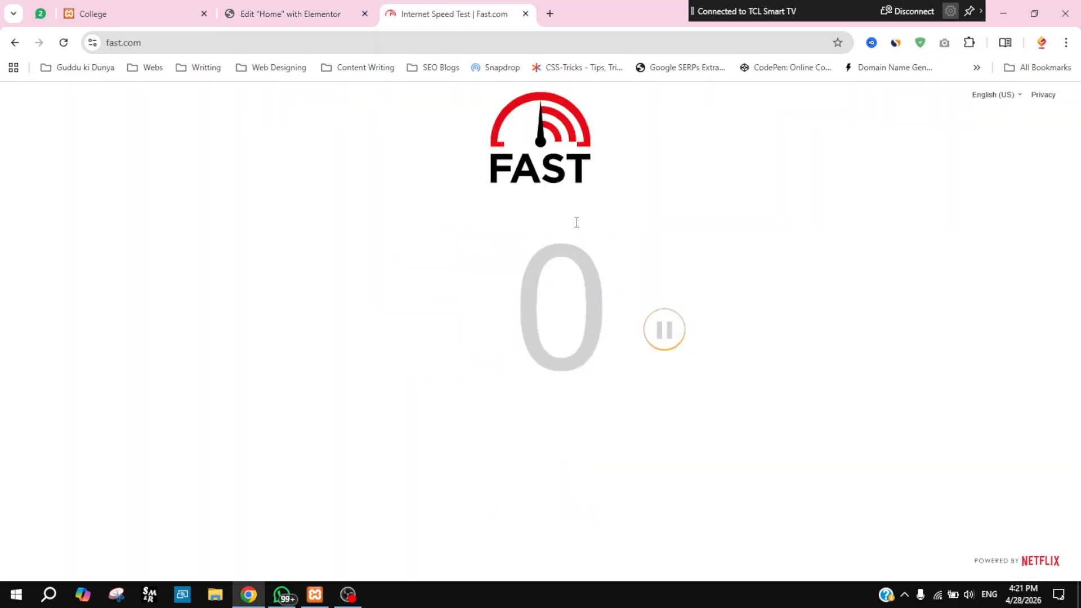
click(285, 4)
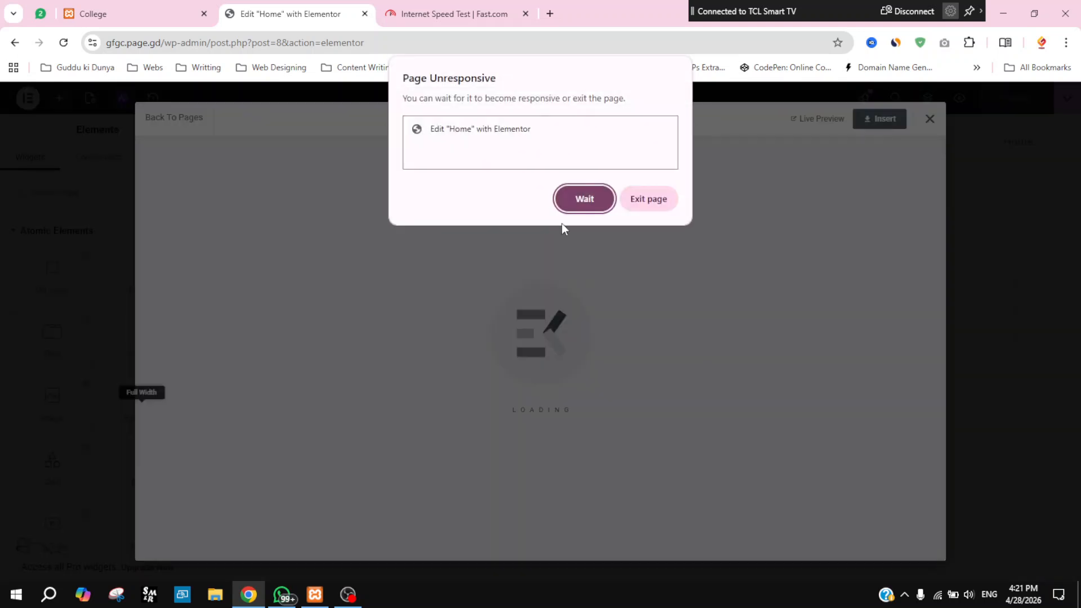
Step: Choose Wait in the Page Unresponsive dialog so the template insert can finish
click(585, 205)
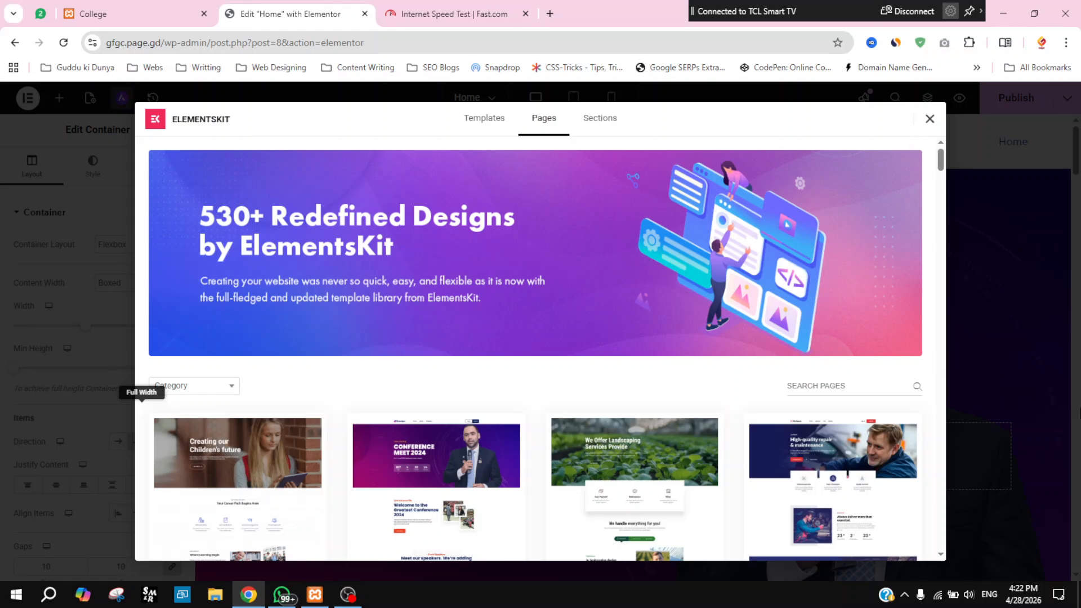
click(988, 397)
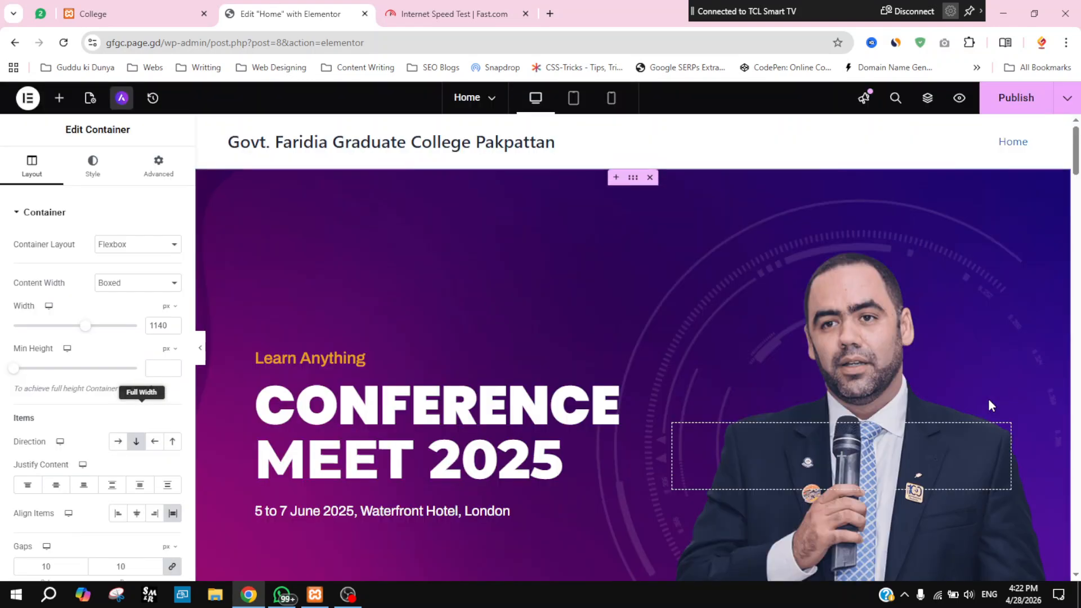
scroll(621, 324, down, 15)
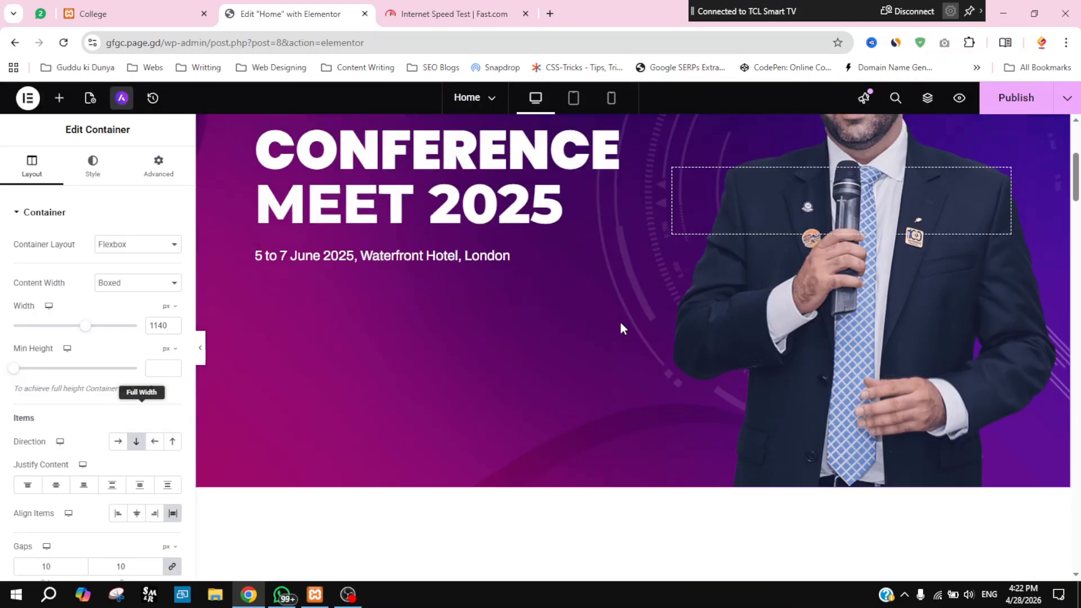
scroll(621, 326, down, 15)
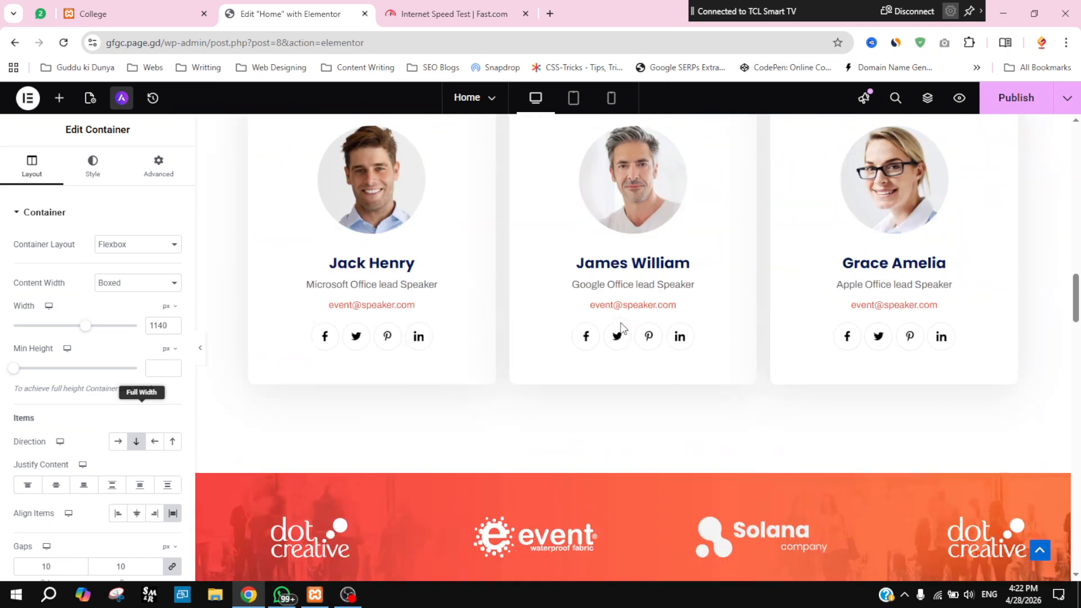
scroll(621, 329, down, 15)
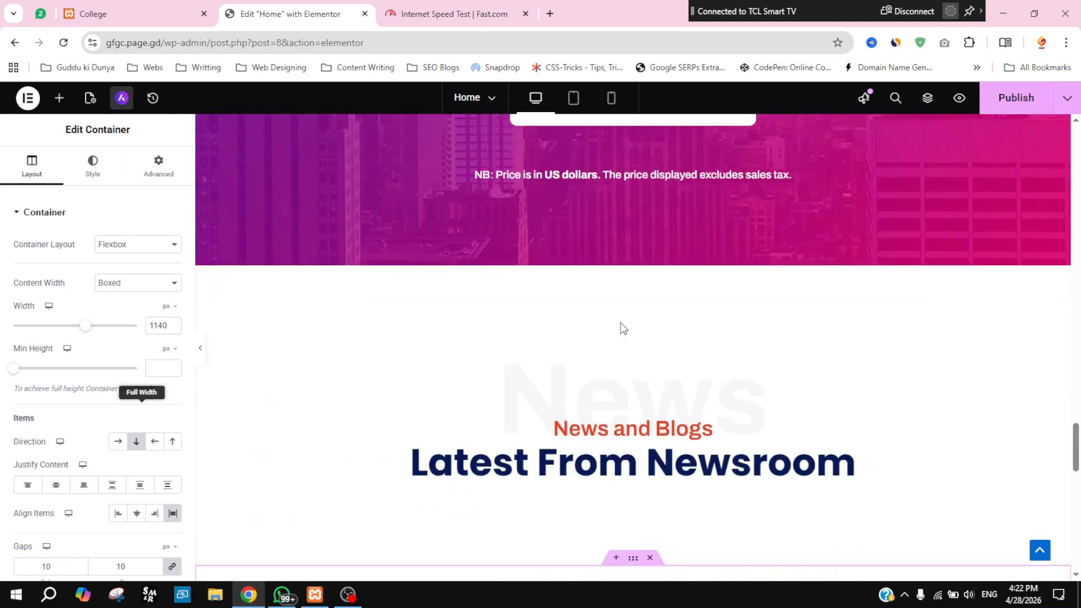
scroll(621, 323, up, 20)
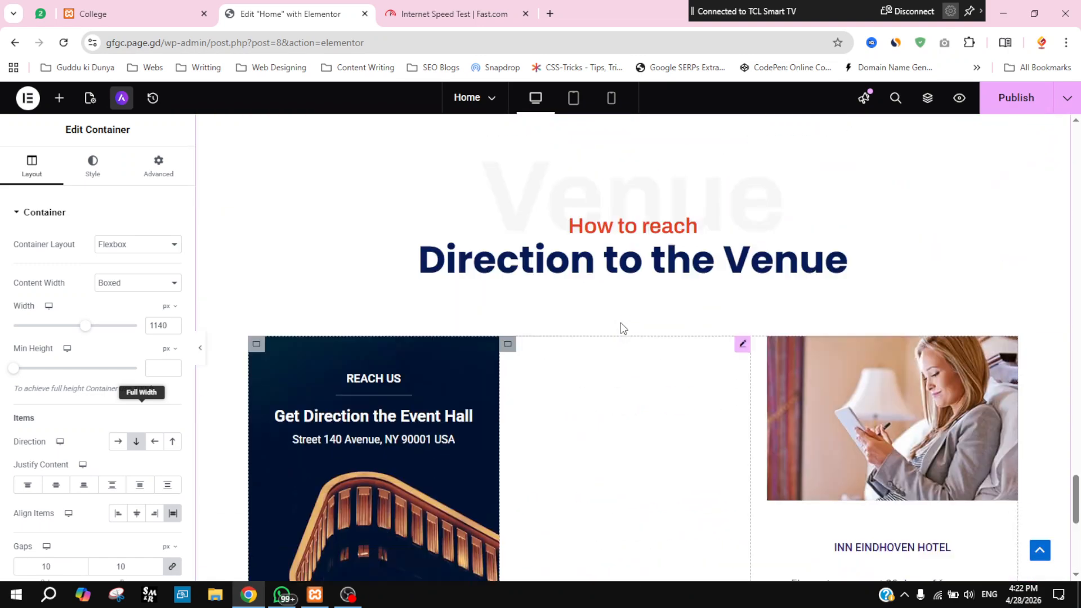
scroll(620, 326, up, 15)
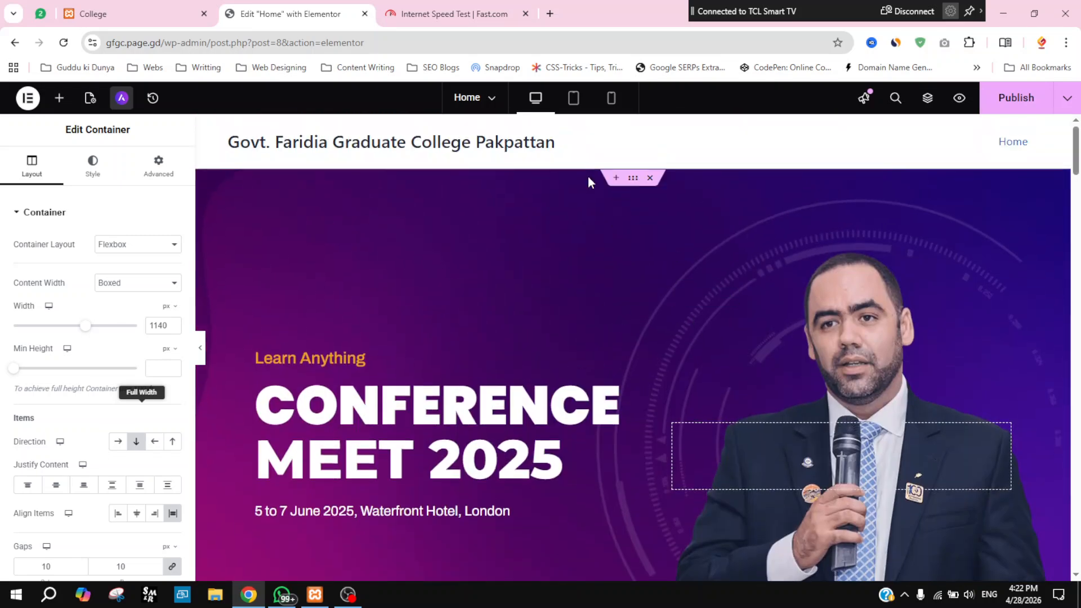
click(634, 179)
scroll(787, 389, down, 8)
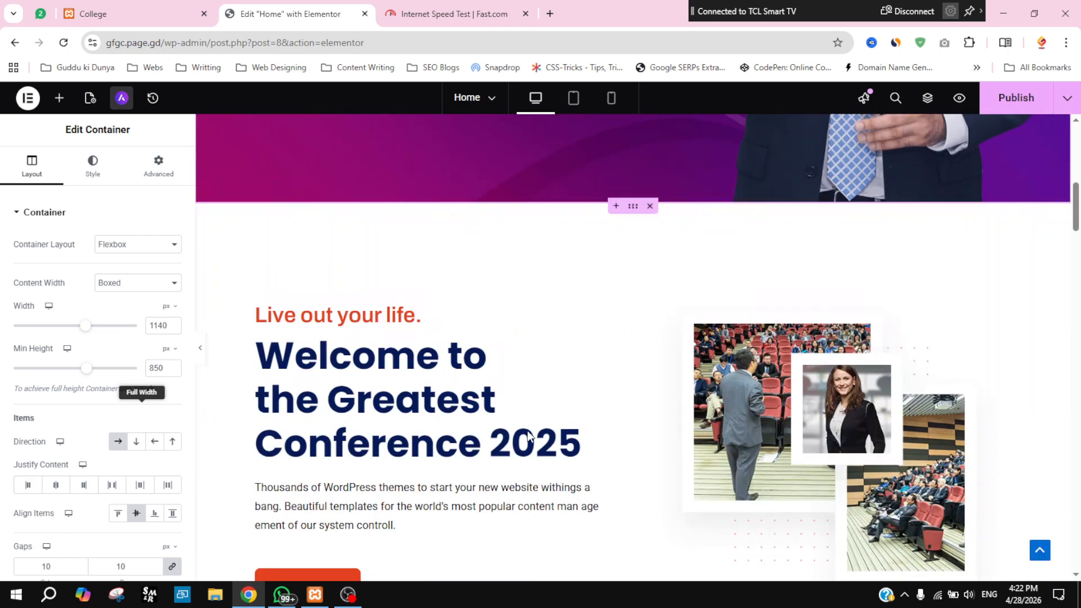
scroll(608, 330, down, 12)
scroll(644, 478, up, 6)
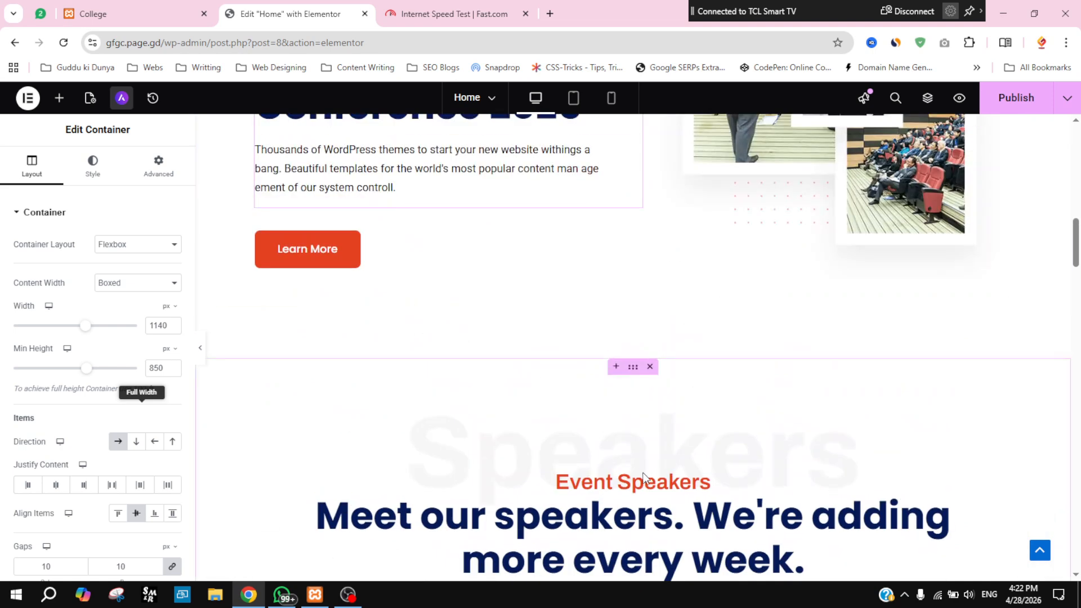
scroll(631, 418, down, 4)
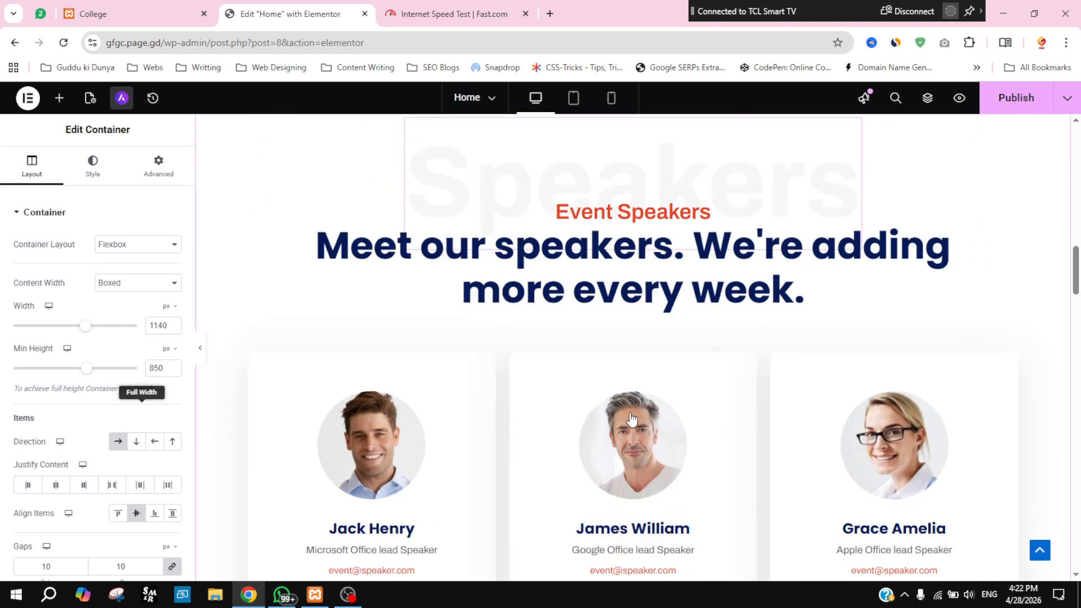
scroll(630, 418, down, 1)
click(673, 327)
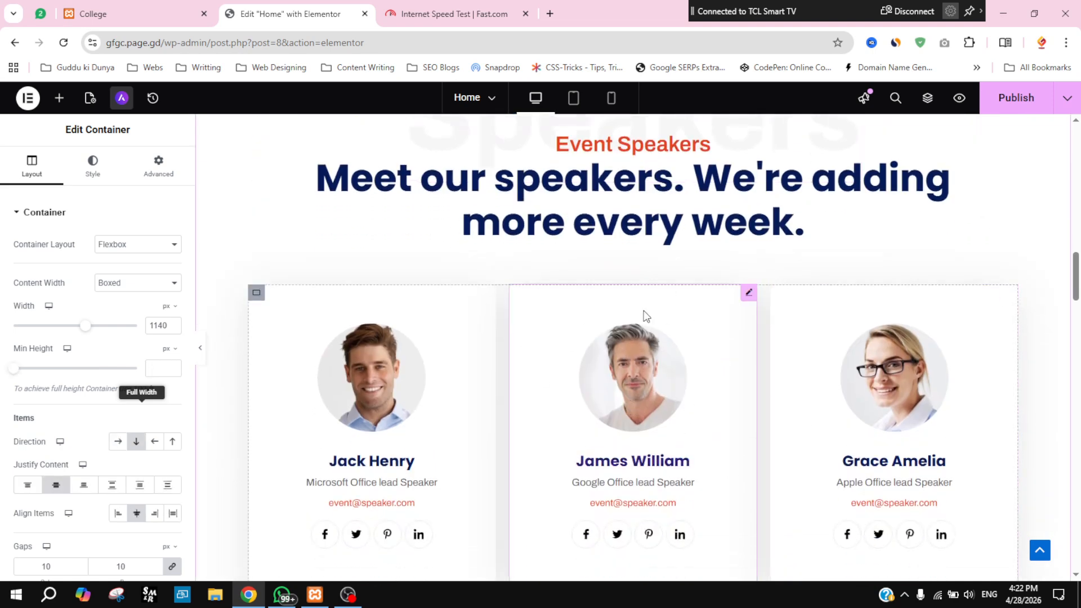
scroll(738, 455, down, 5)
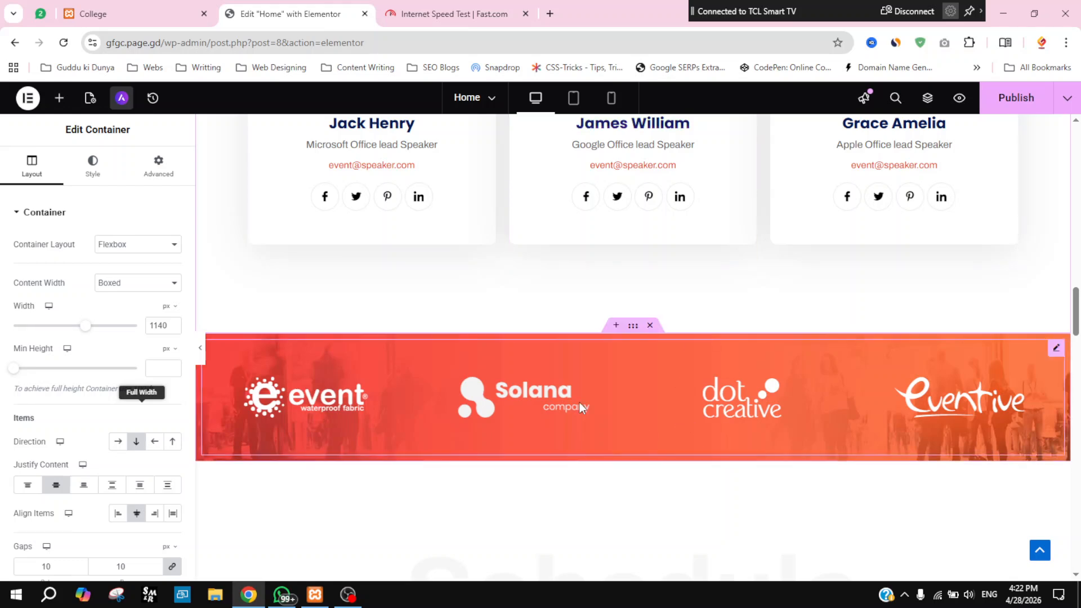
scroll(624, 399, down, 4)
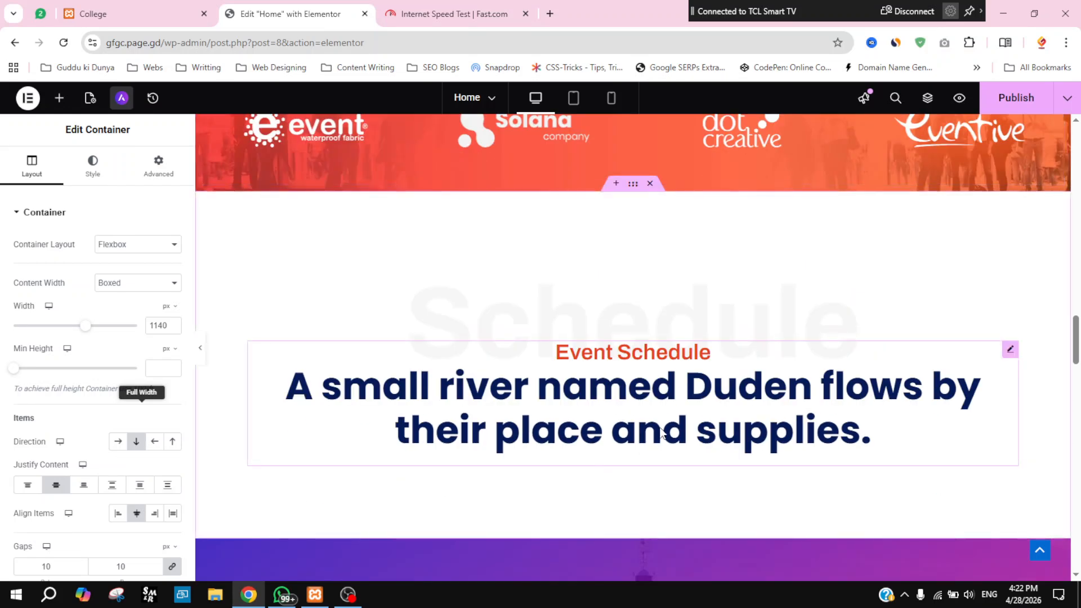
scroll(749, 442, down, 4)
scroll(608, 415, down, 10)
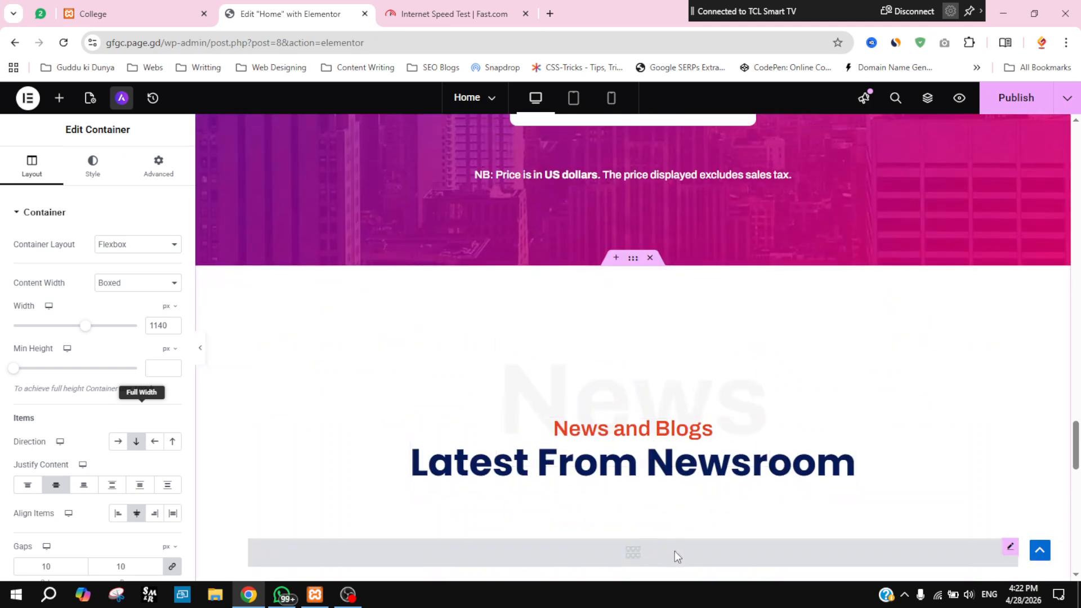
scroll(684, 546, down, 1)
scroll(685, 546, down, 5)
scroll(664, 471, down, 11)
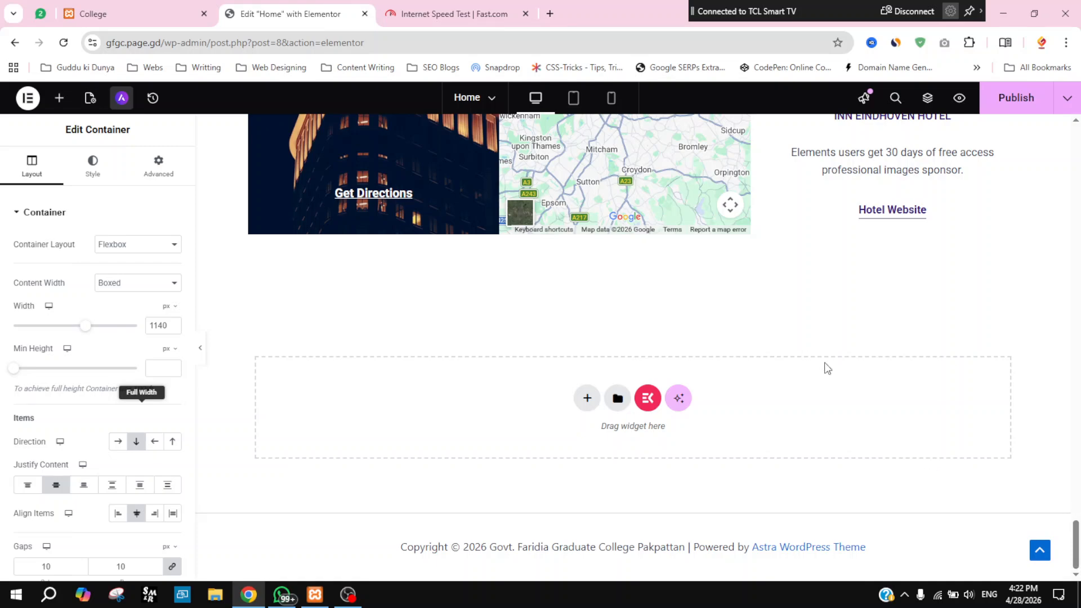
scroll(744, 309, up, 15)
scroll(744, 317, up, 15)
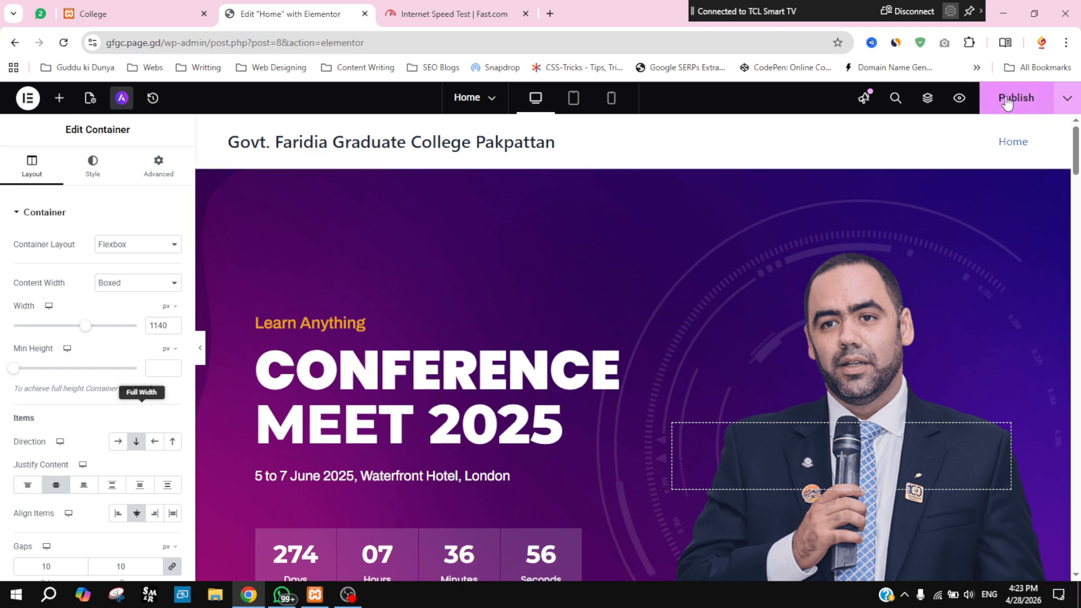
Step: Save the Home page with Ctrl+S and open its preview in a new tab
key(ctrl+s)
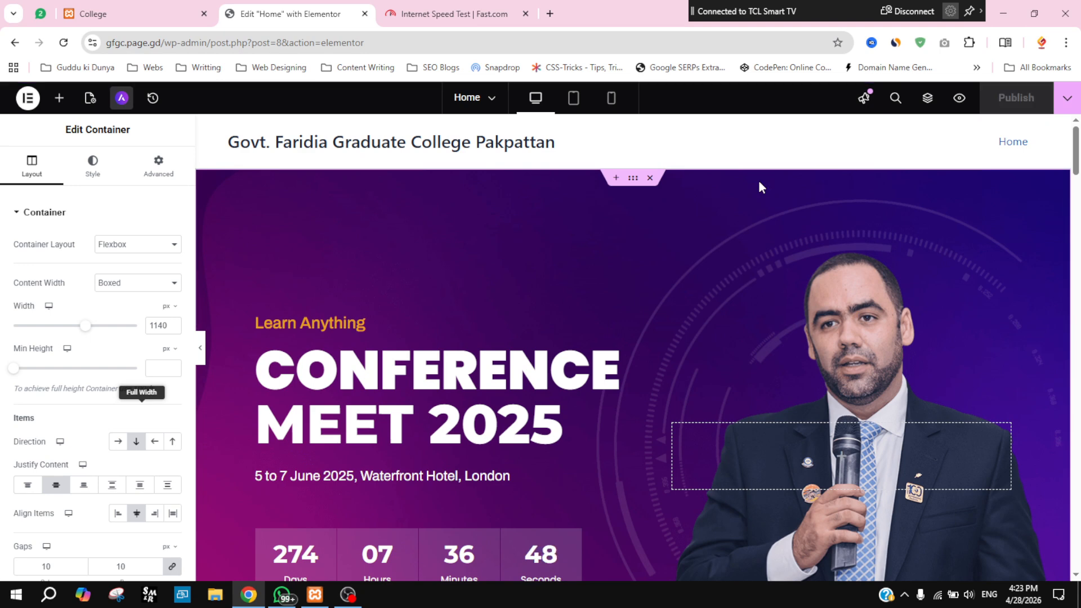
click(960, 101)
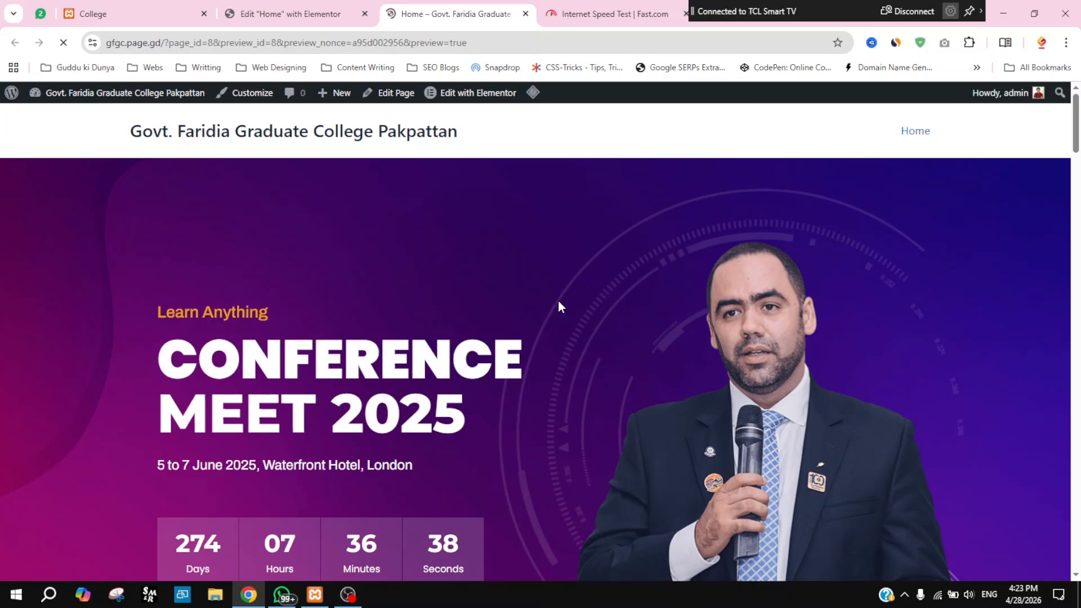
Step: Scroll through the conference Home page preview, then return to the Elementor editor tab
scroll(620, 270, down, 7)
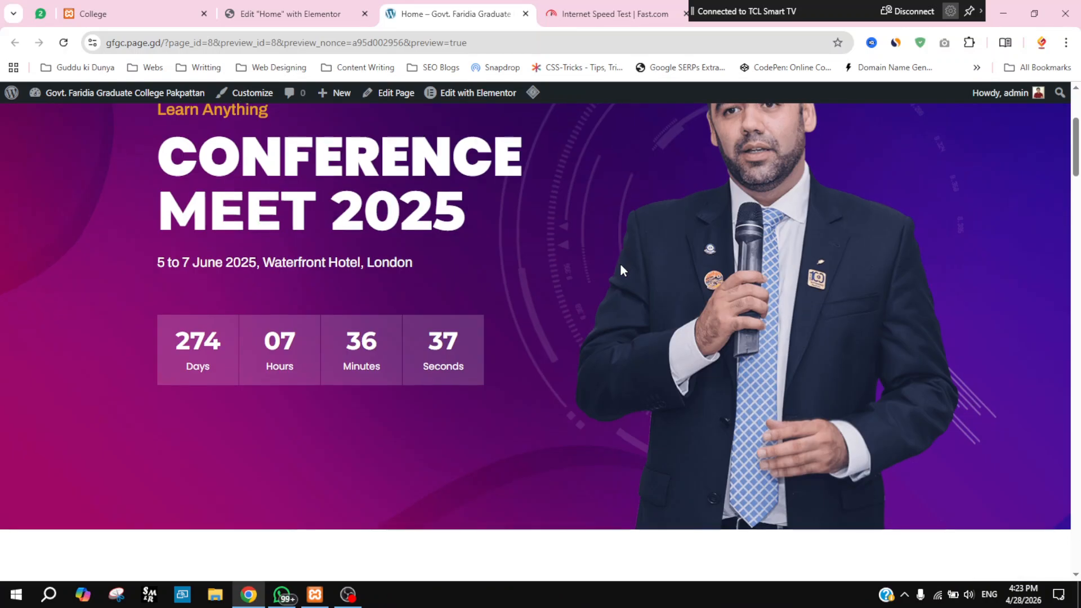
scroll(621, 265, down, 12)
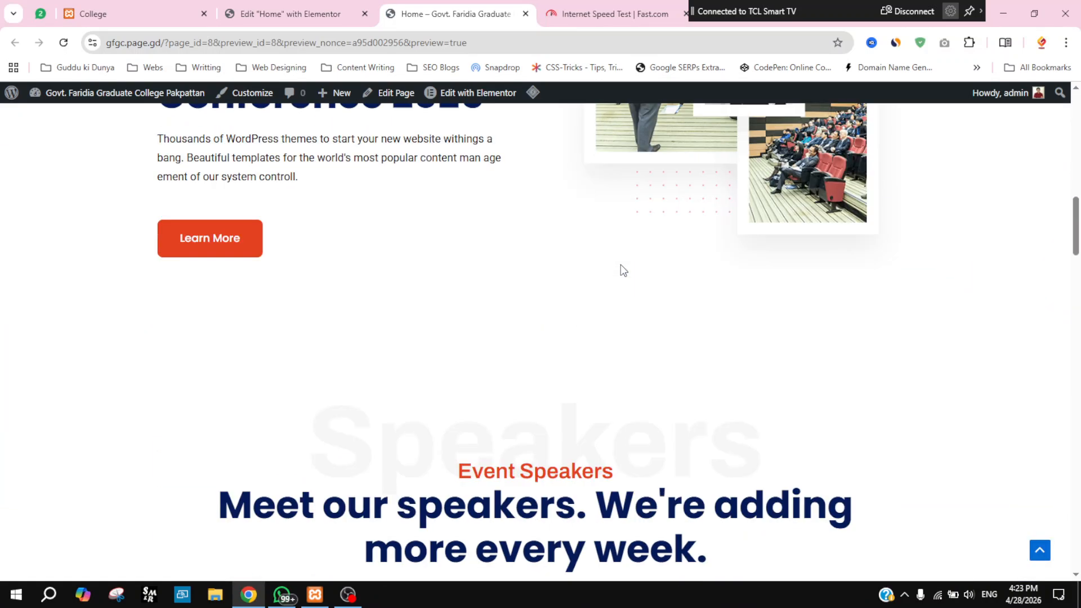
scroll(620, 265, down, 5)
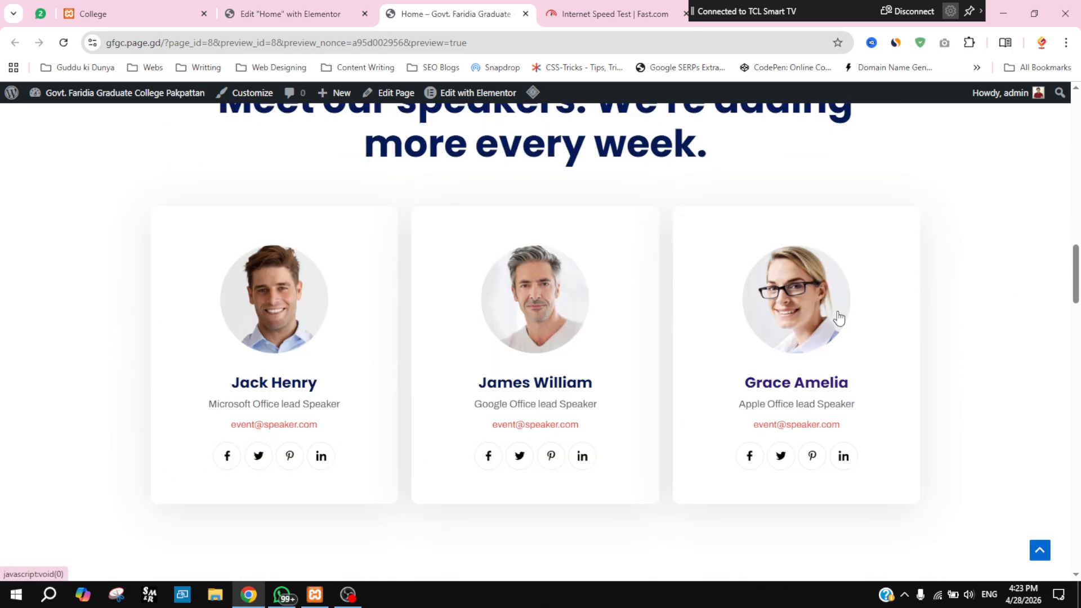
scroll(838, 317, down, 16)
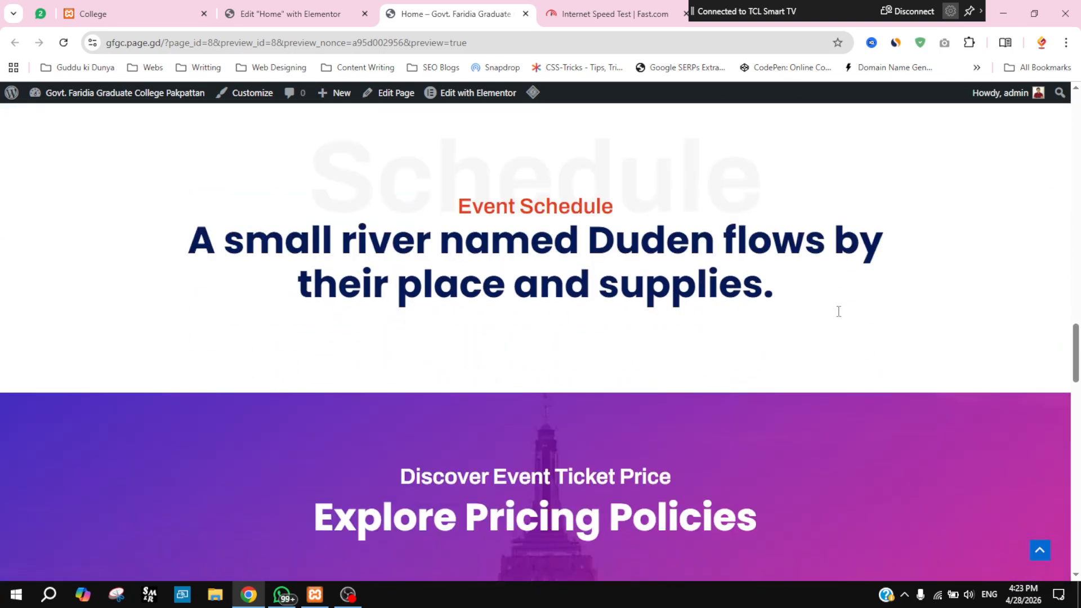
scroll(837, 311, down, 20)
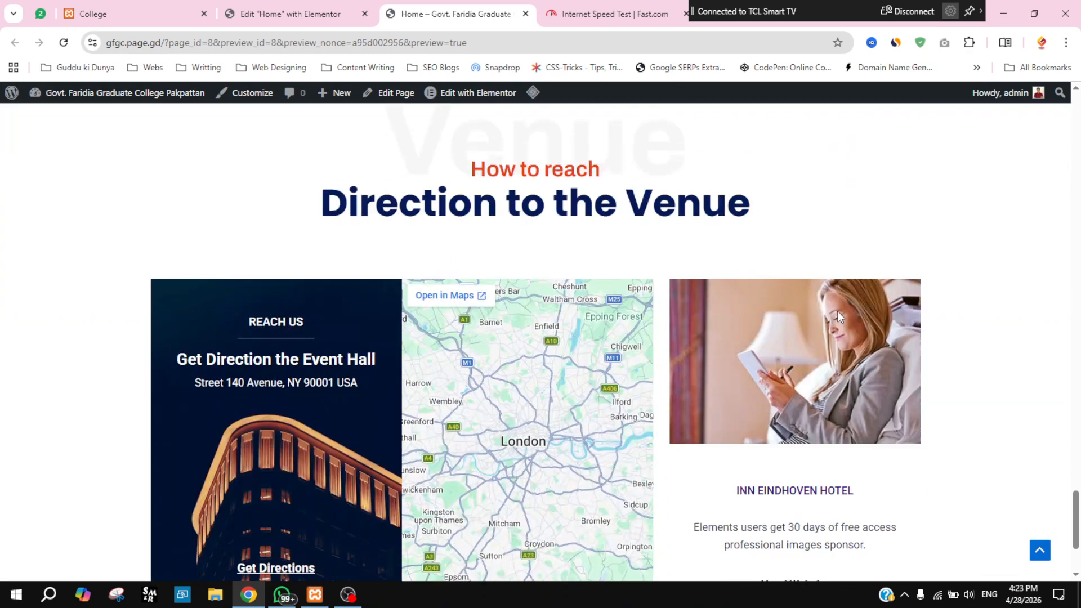
scroll(837, 311, up, 20)
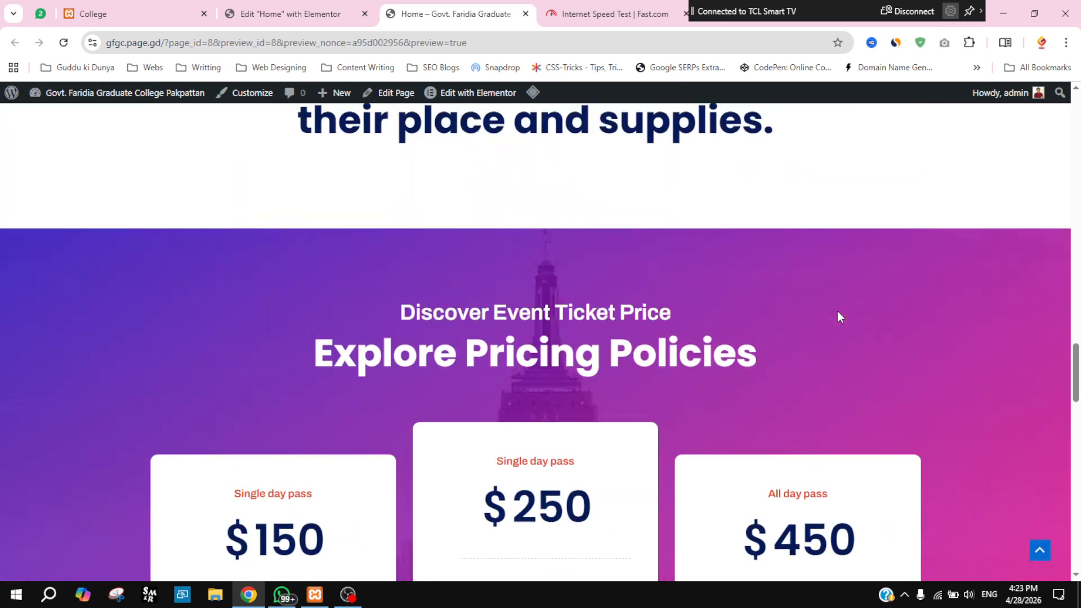
scroll(837, 311, up, 20)
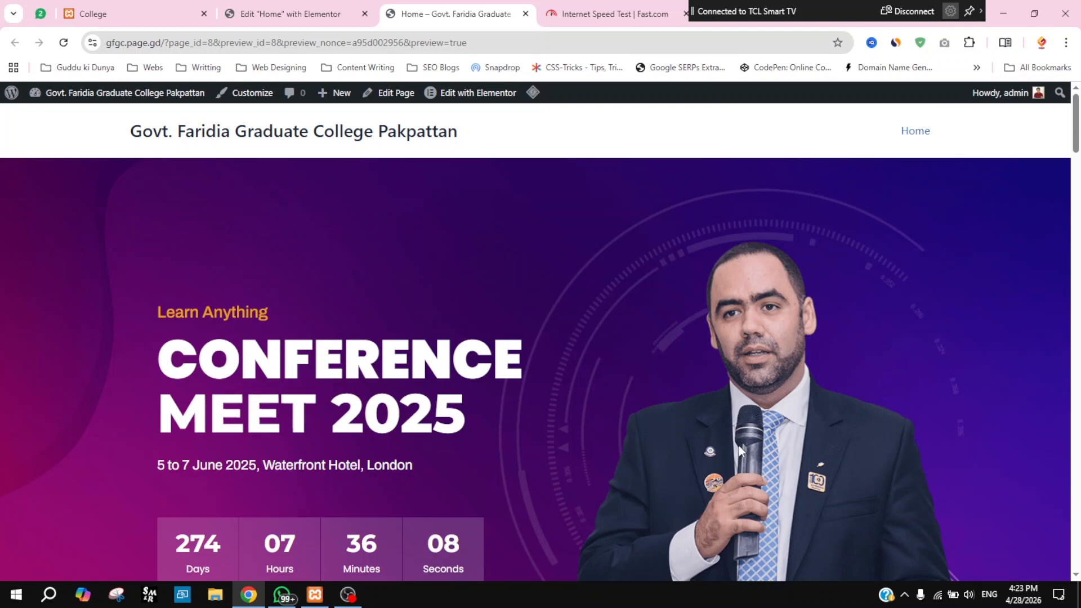
scroll(739, 445, down, 10)
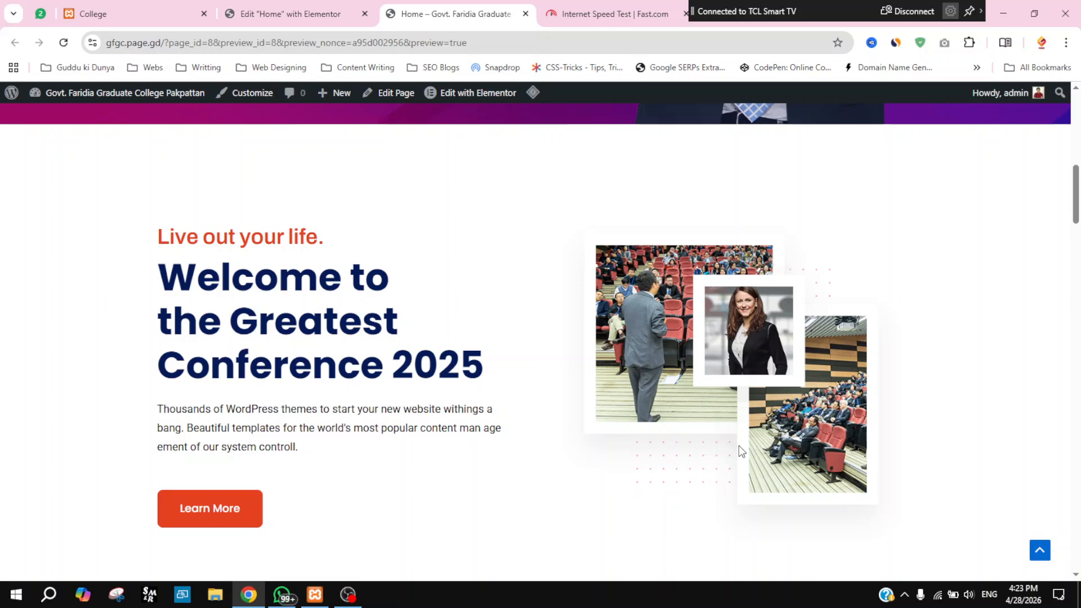
scroll(739, 445, down, 12)
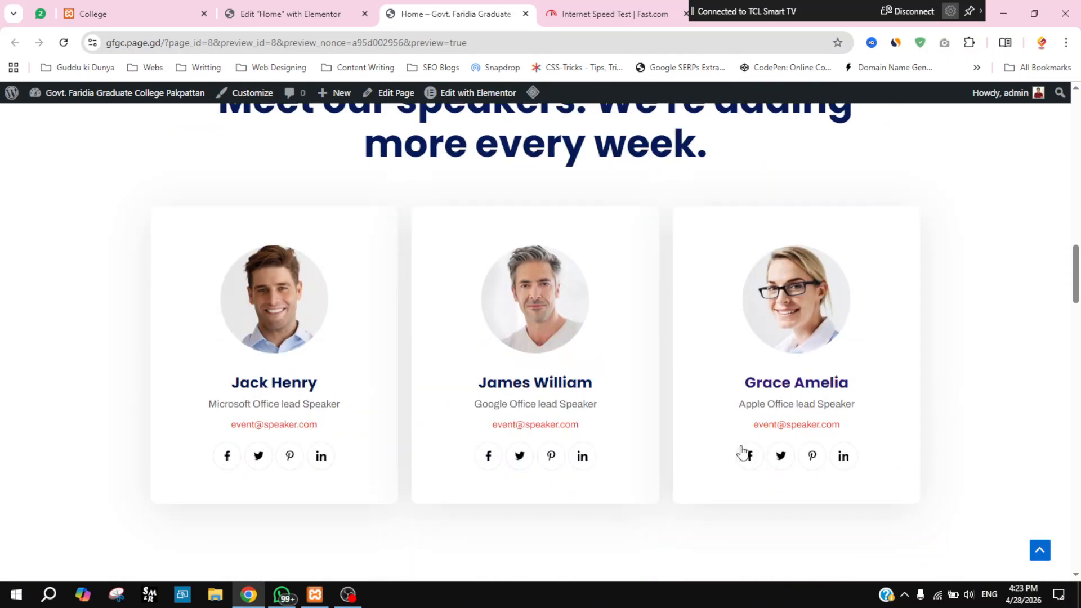
scroll(741, 450, up, 20)
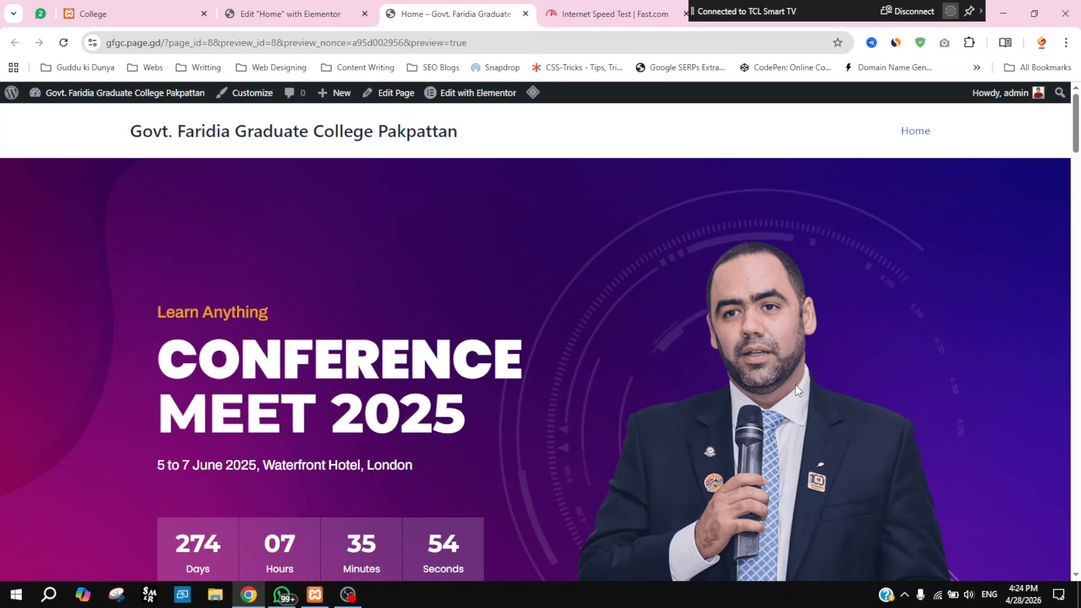
scroll(796, 384, down, 3)
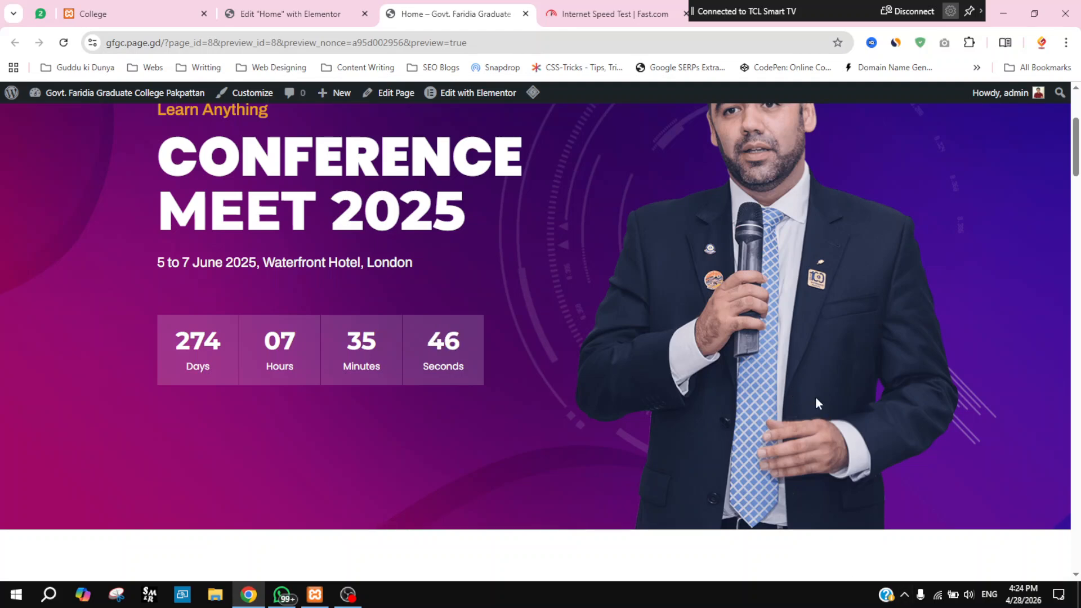
scroll(783, 325, down, 3)
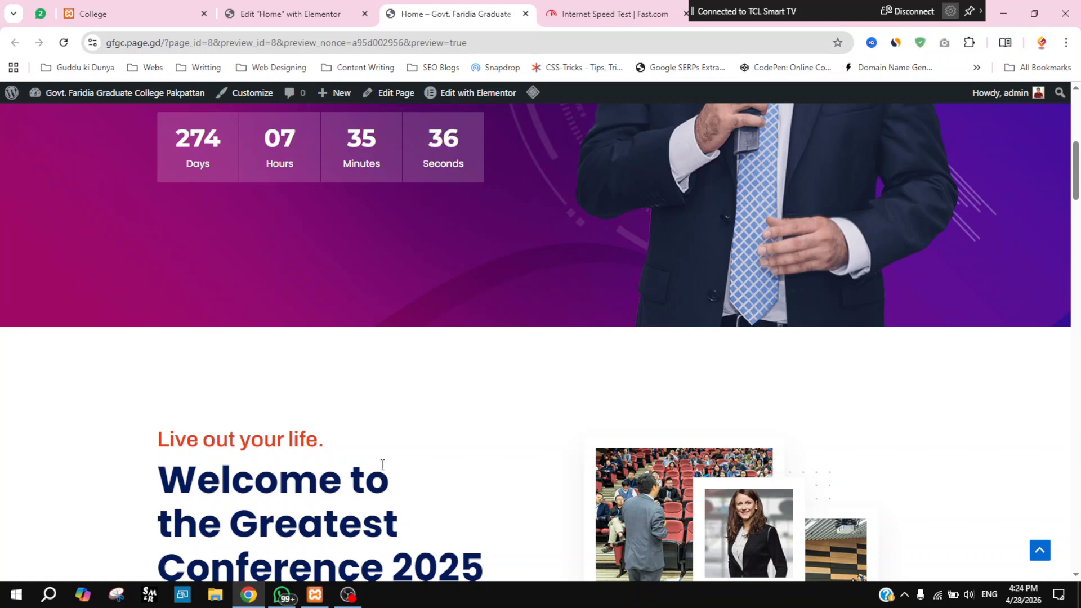
scroll(388, 456, up, 7)
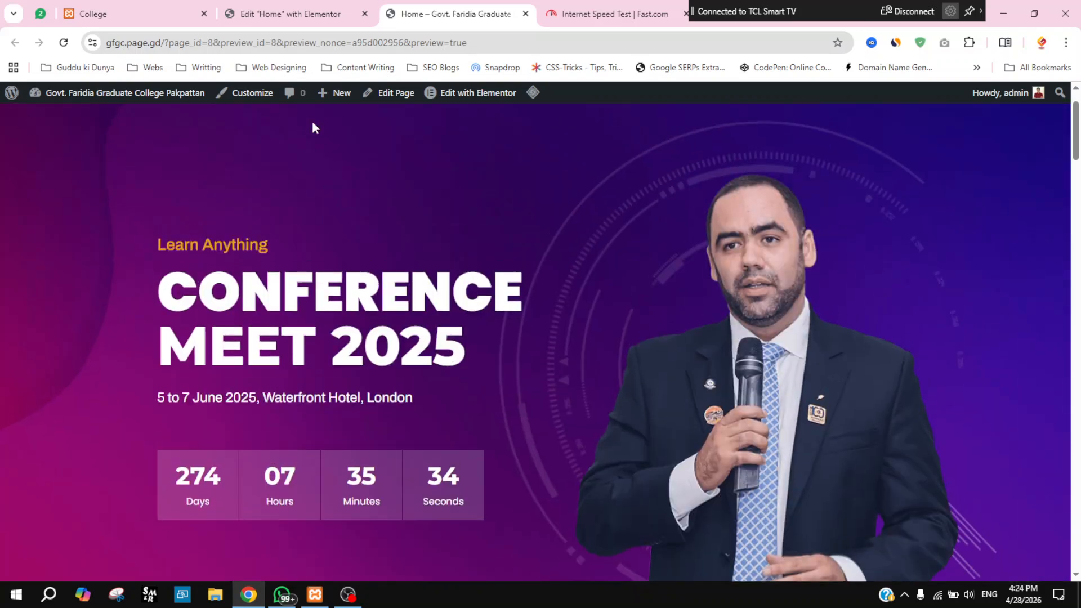
click(287, 13)
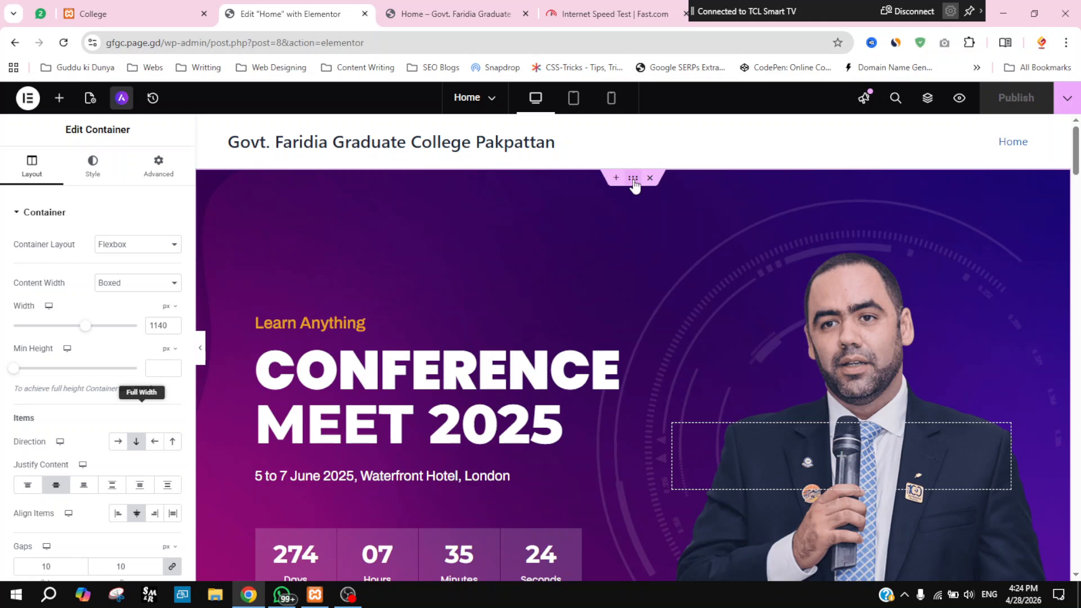
Step: Select the hero container, then open the CONFERENCE MEET 2025 heading for editing
click(634, 180)
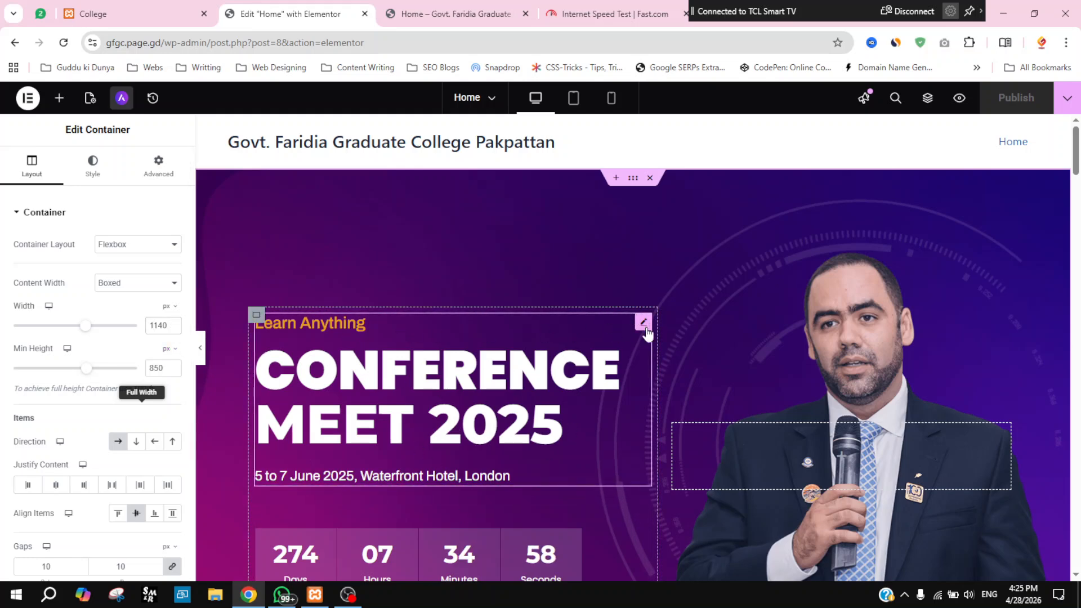
click(646, 327)
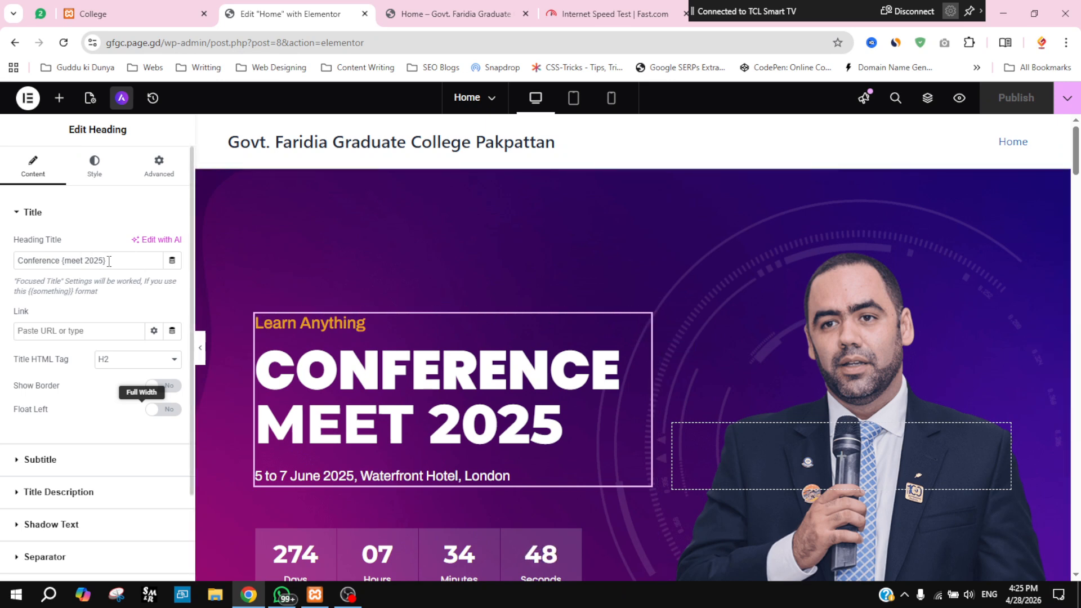
Step: Replace the hero heading title with the lawyer's name
triple_click(134, 258)
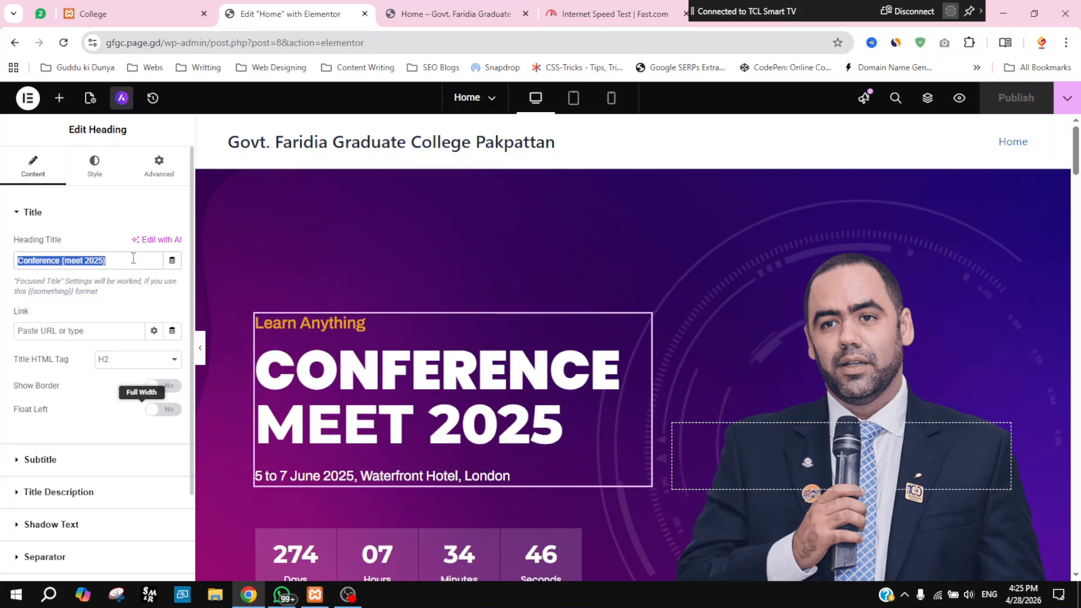
key(BackSpace)
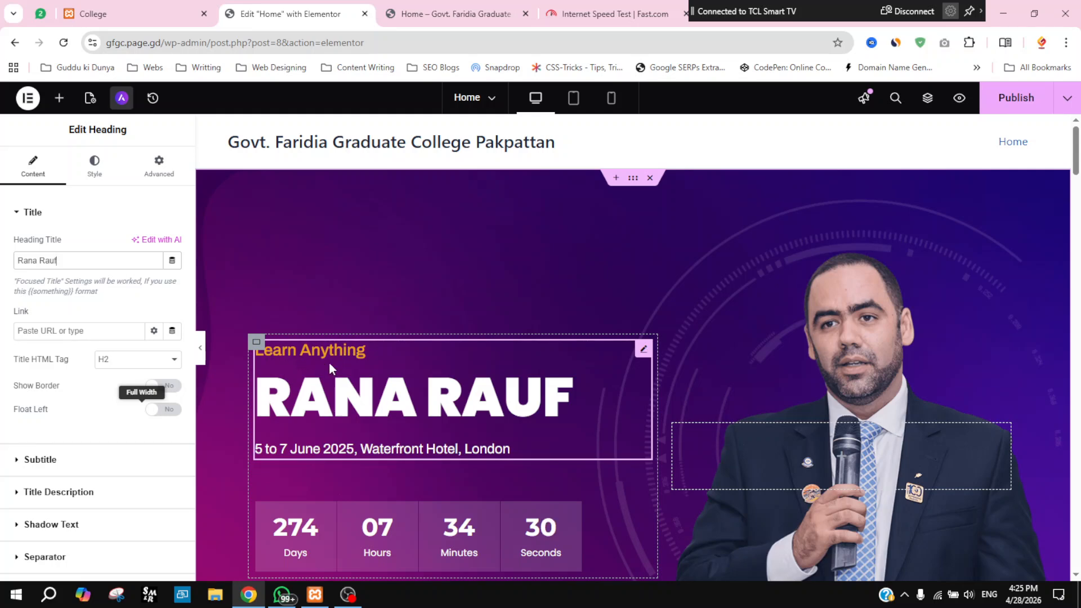
Step: Change the 'Learn Anything' subtitle to the law chamber's name
click(17, 214)
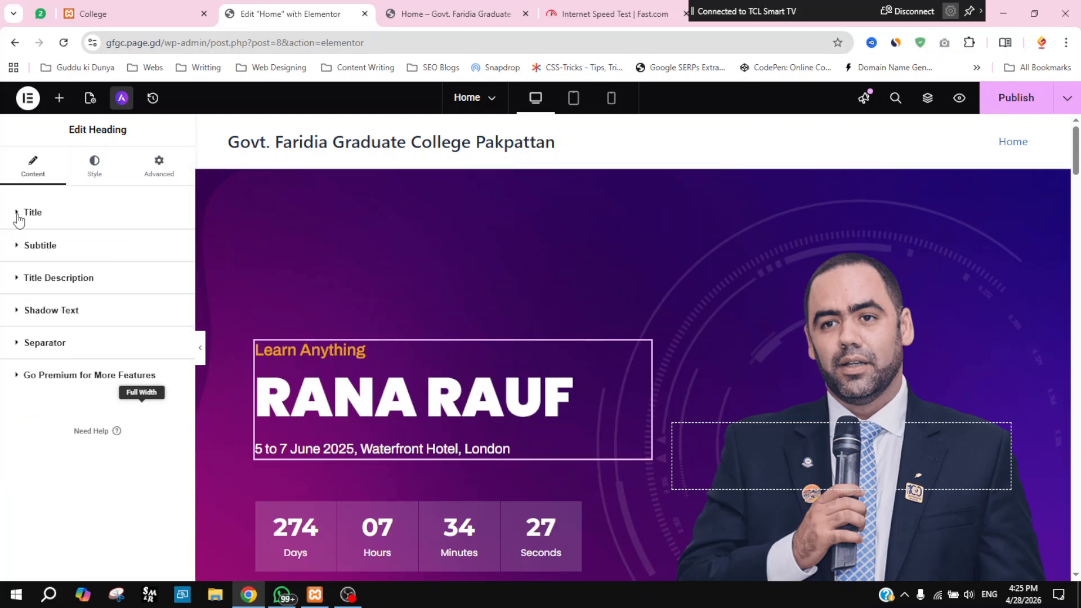
click(17, 247)
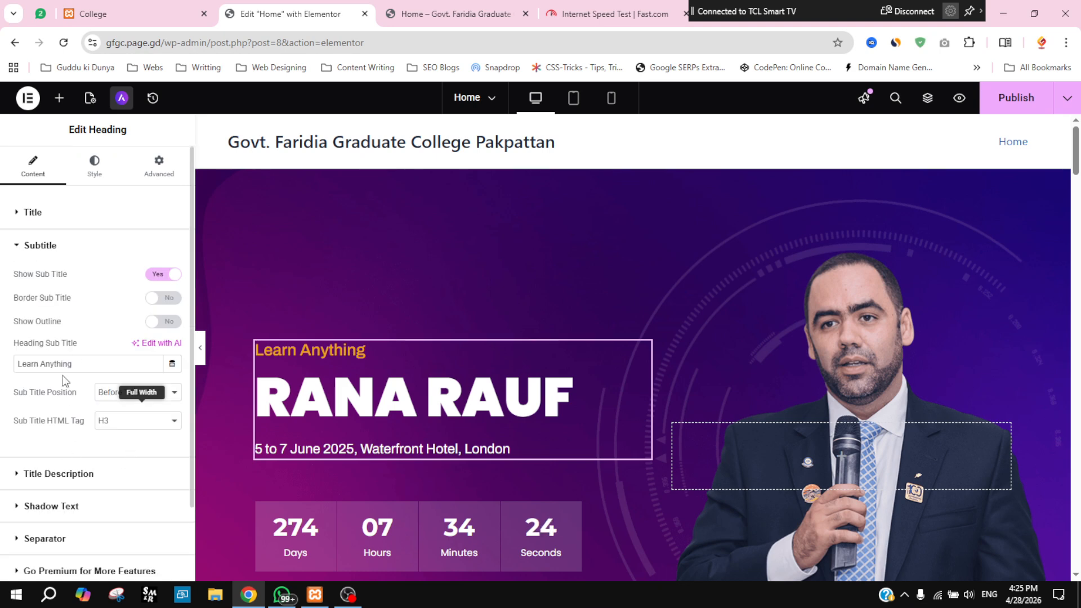
drag(79, 364, 16, 364)
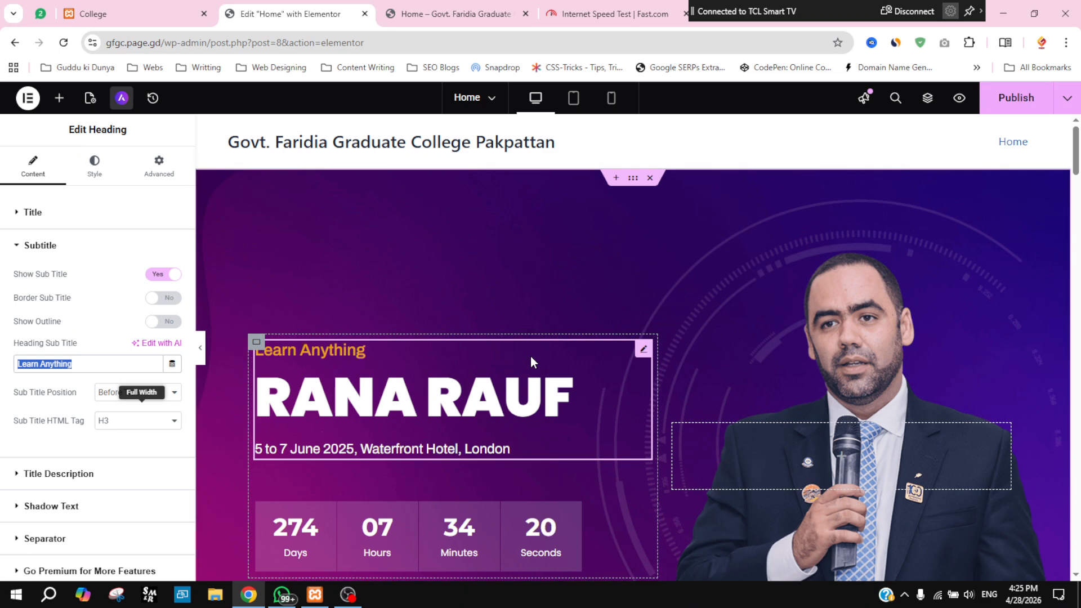
text(Rana )
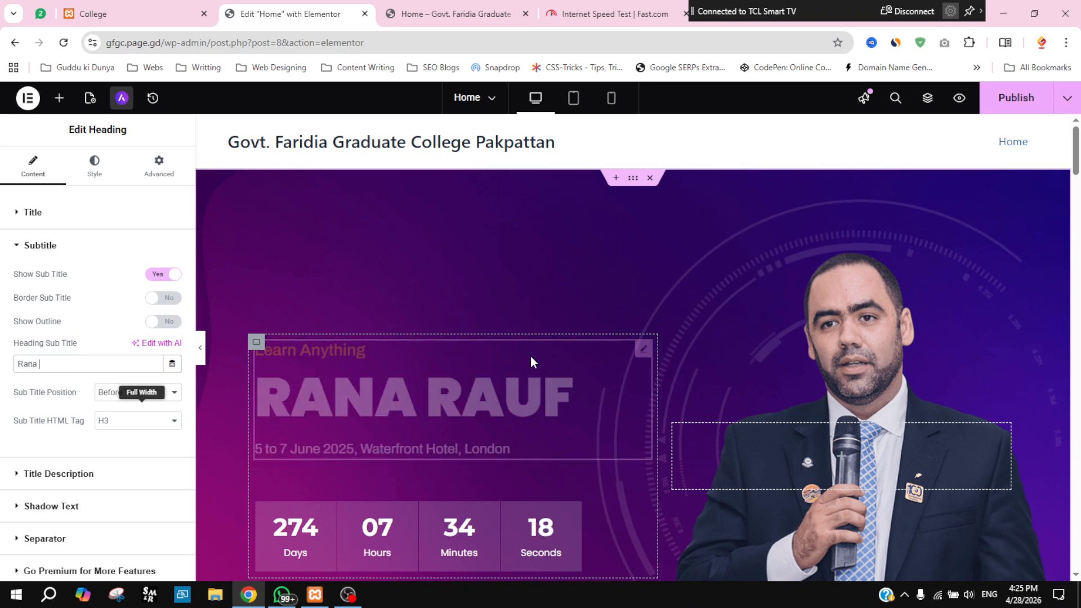
text(Chamber)
key(Left)
key(Left)
key(Left)
key(Left)
key(Left)
key(Left)
key(Left)
key(Left)
text(Law)
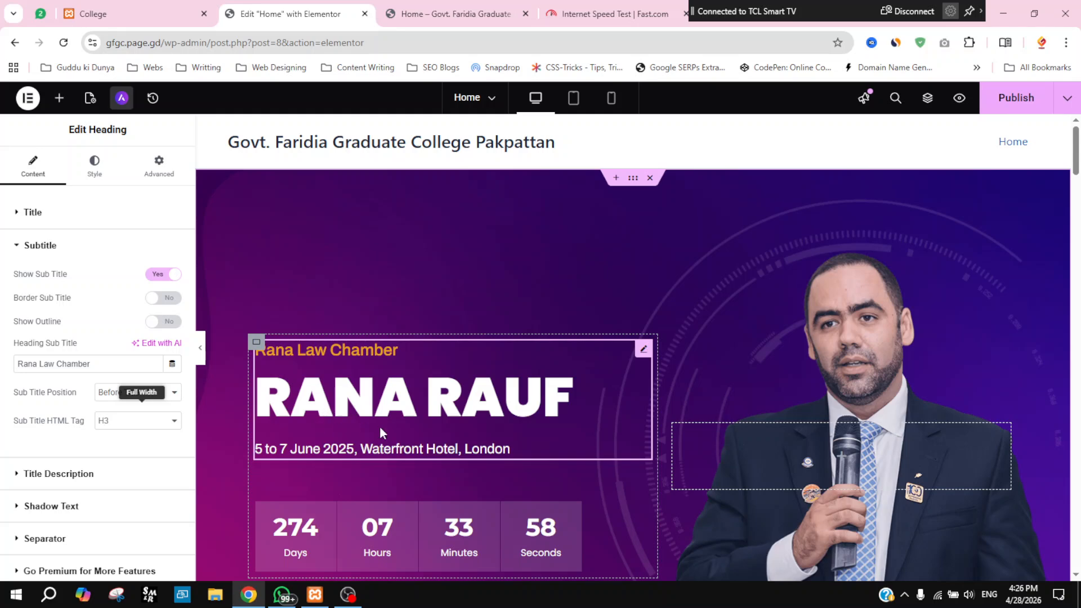
Step: Replace the Title Description's event dates and venue with the law chamber's street address
click(16, 247)
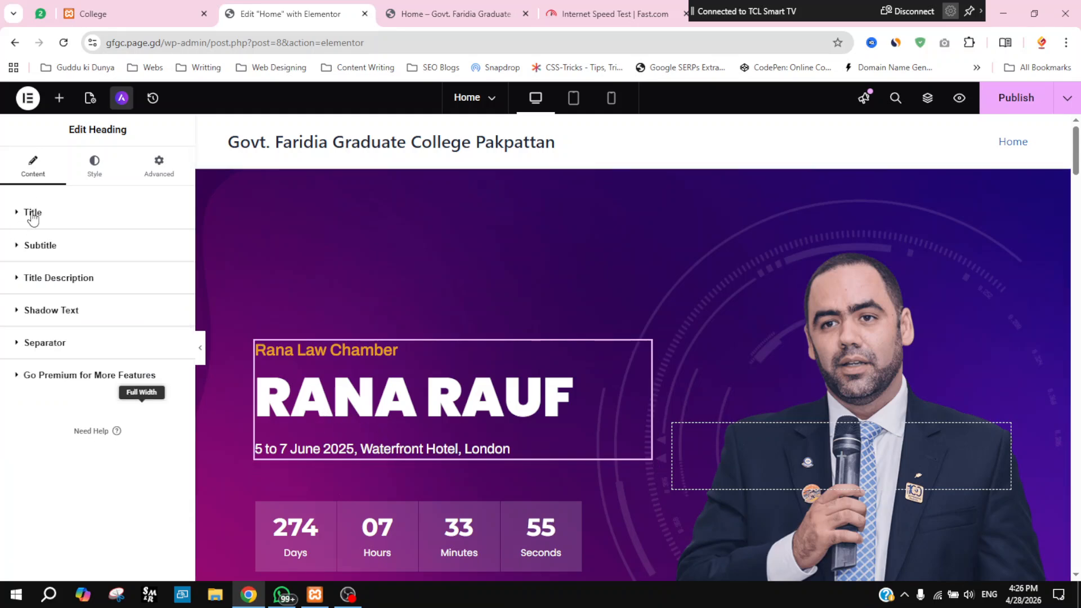
click(17, 279)
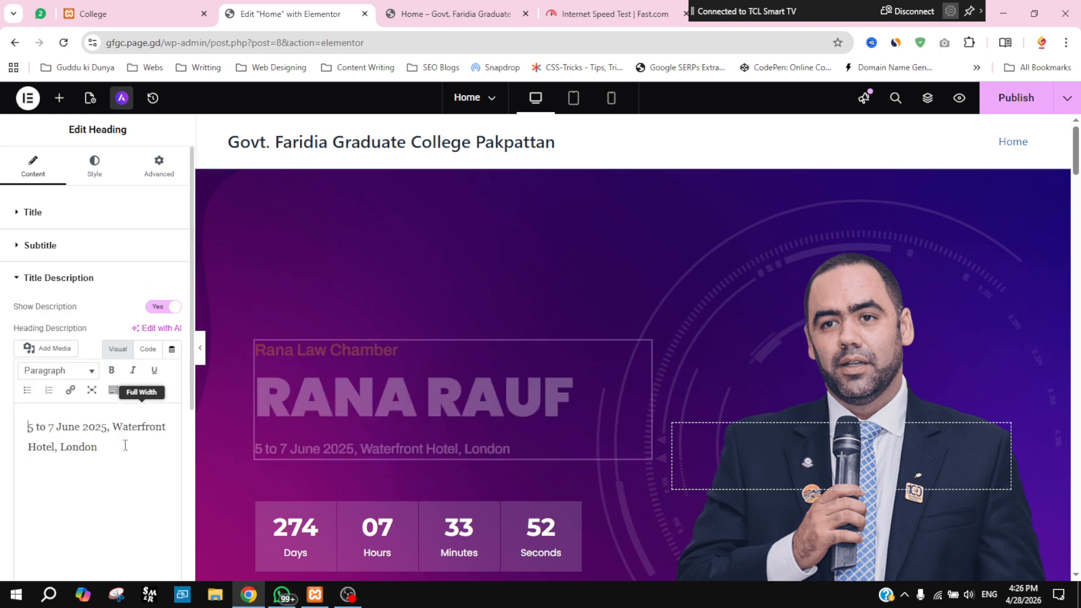
triple_click(125, 445)
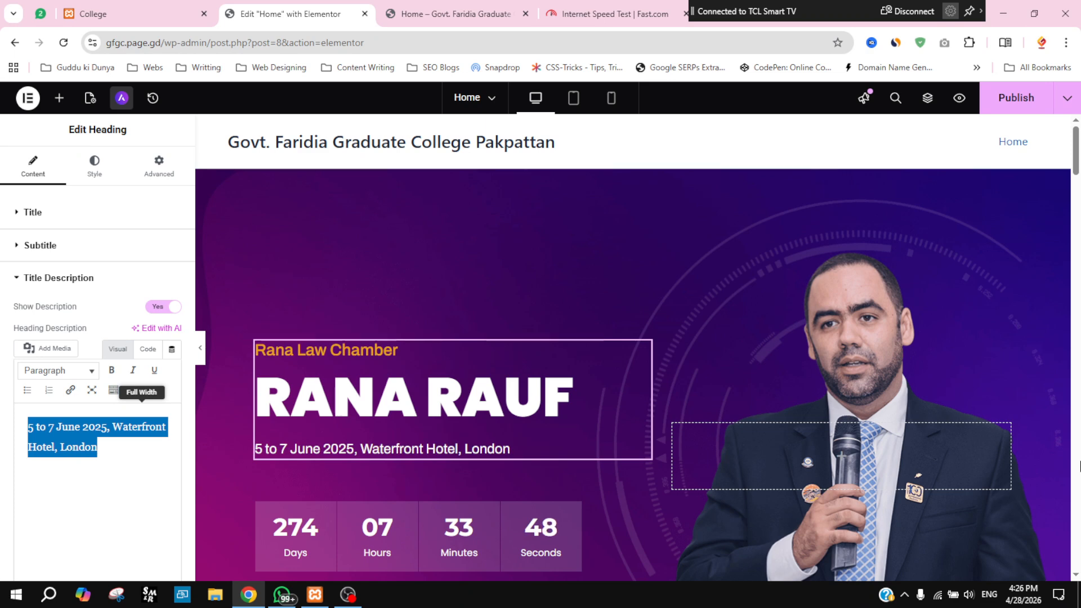
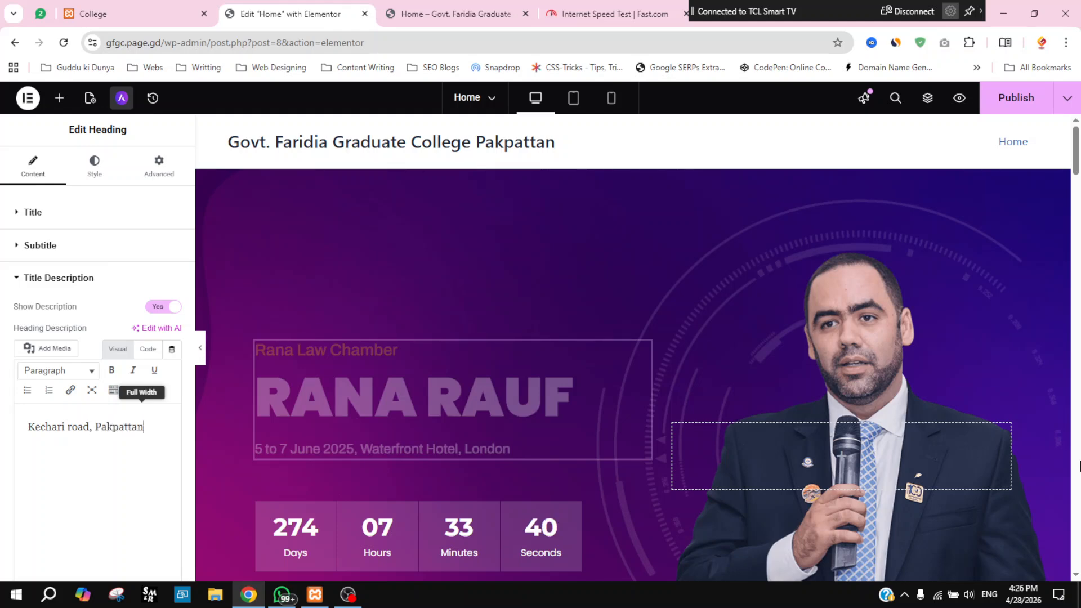
key(Left)
key(Left)
key(Left)
key(Left)
key(Left)
key(Left)
key(Left)
key(Left)
key(Left)
key(Left)
key(Left)
key(Left)
key(Left)
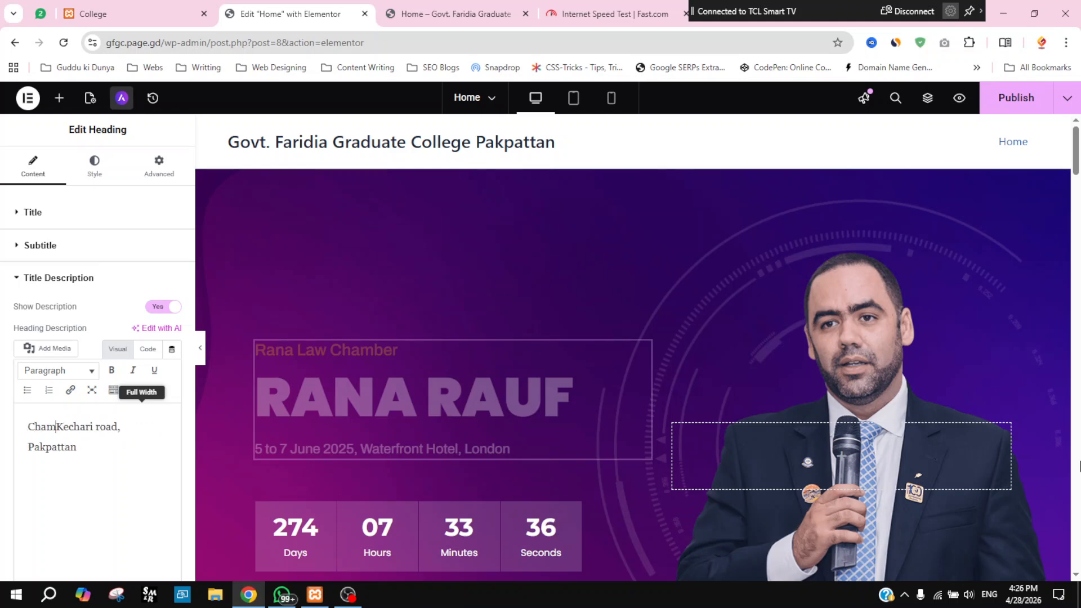
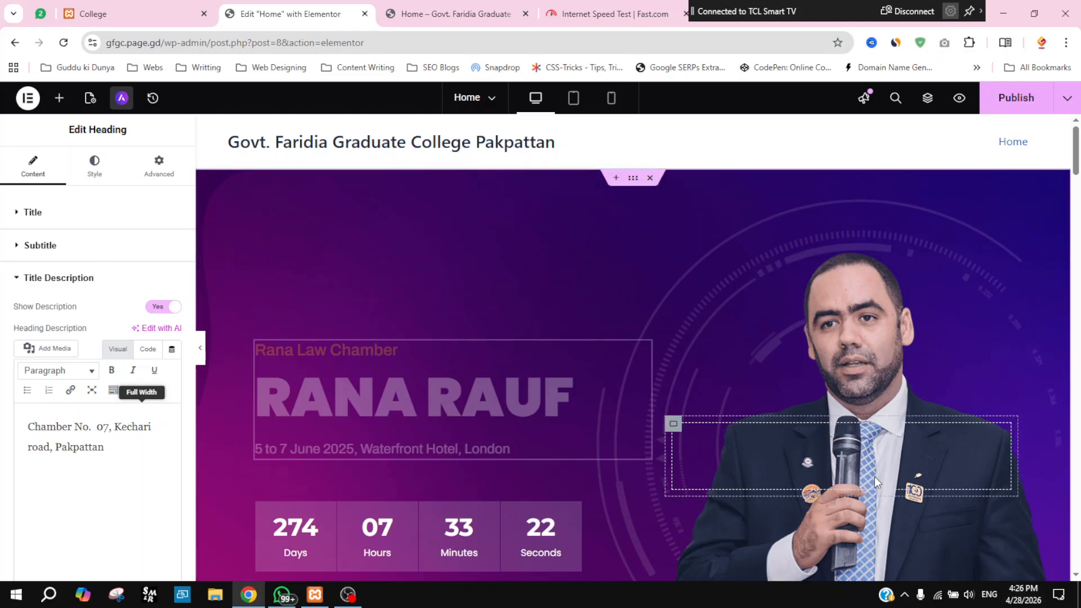
scroll(893, 326, down, 3)
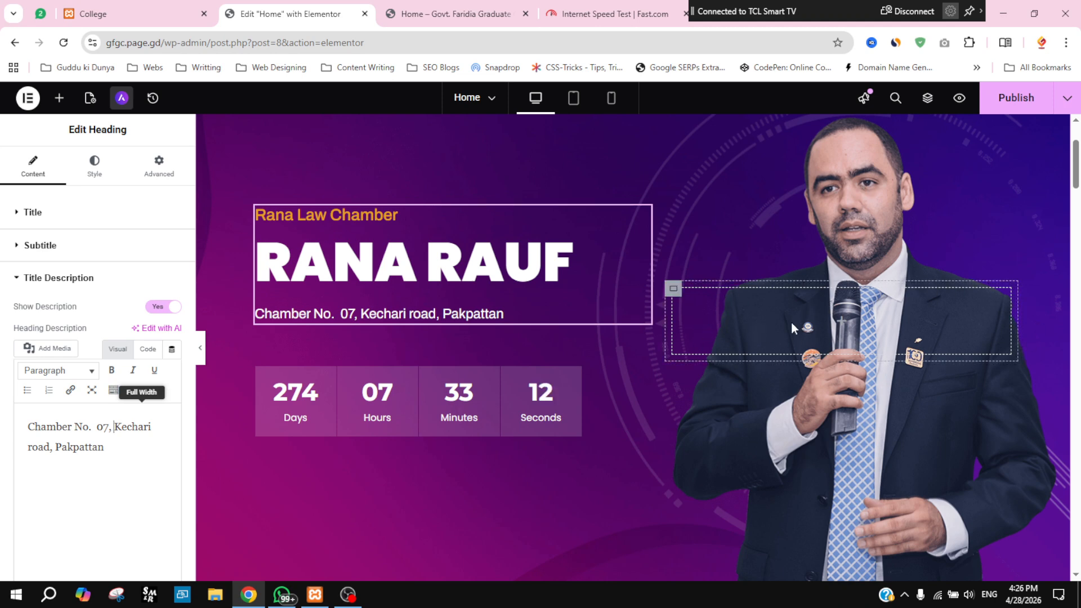
Step: Select the outer hero container and show its Style background settings with the current image
click(673, 292)
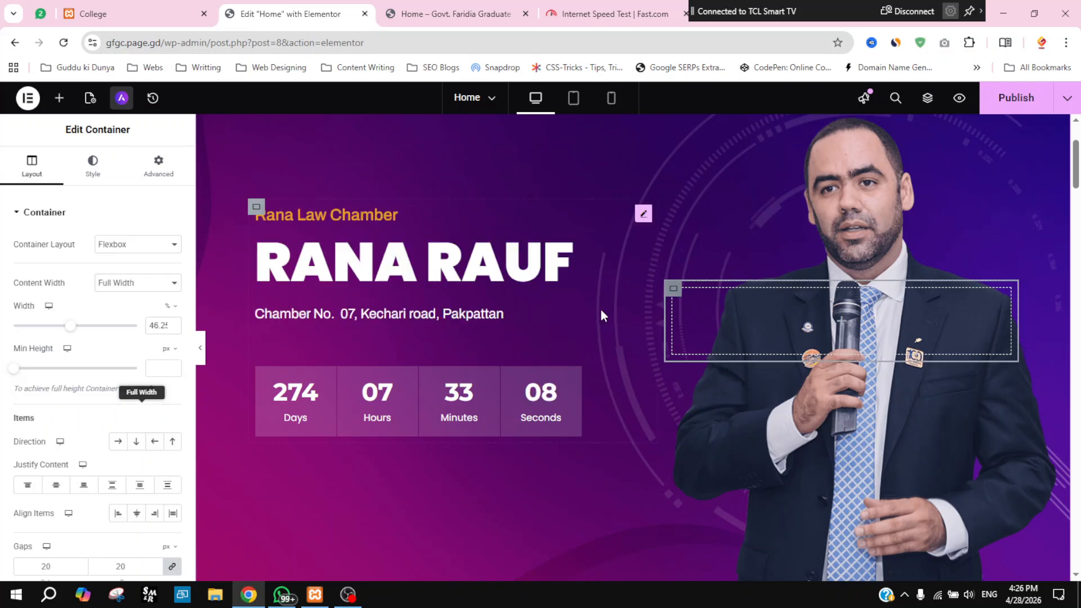
click(21, 220)
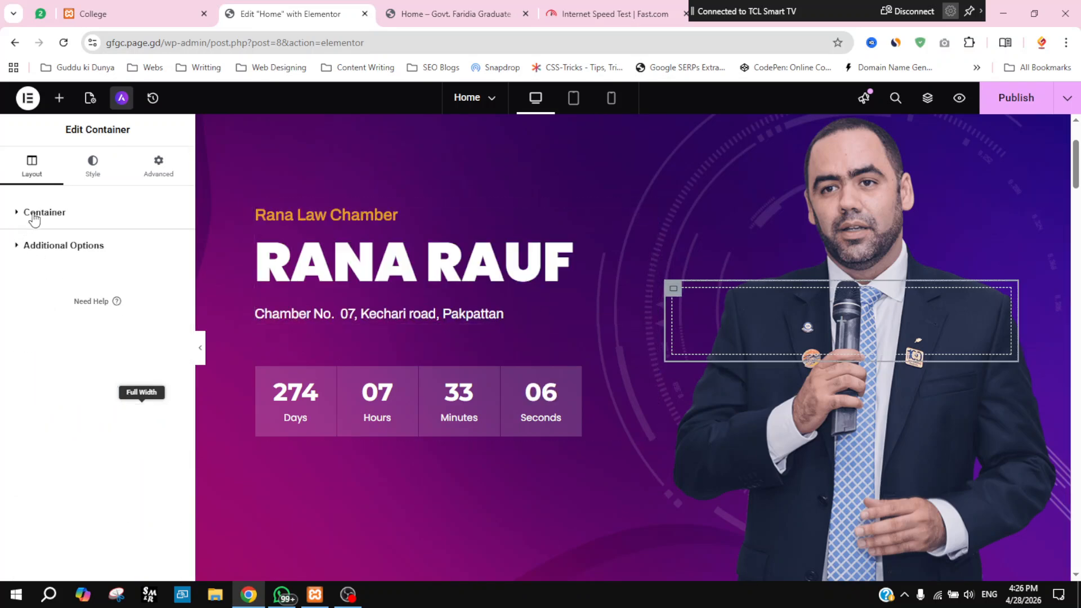
click(89, 179)
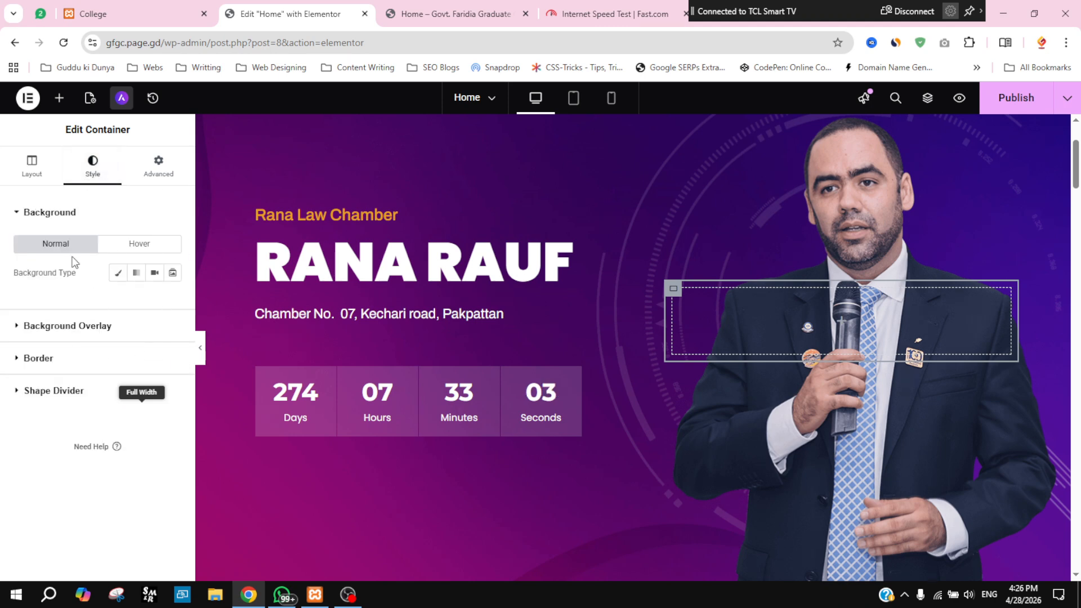
click(18, 212)
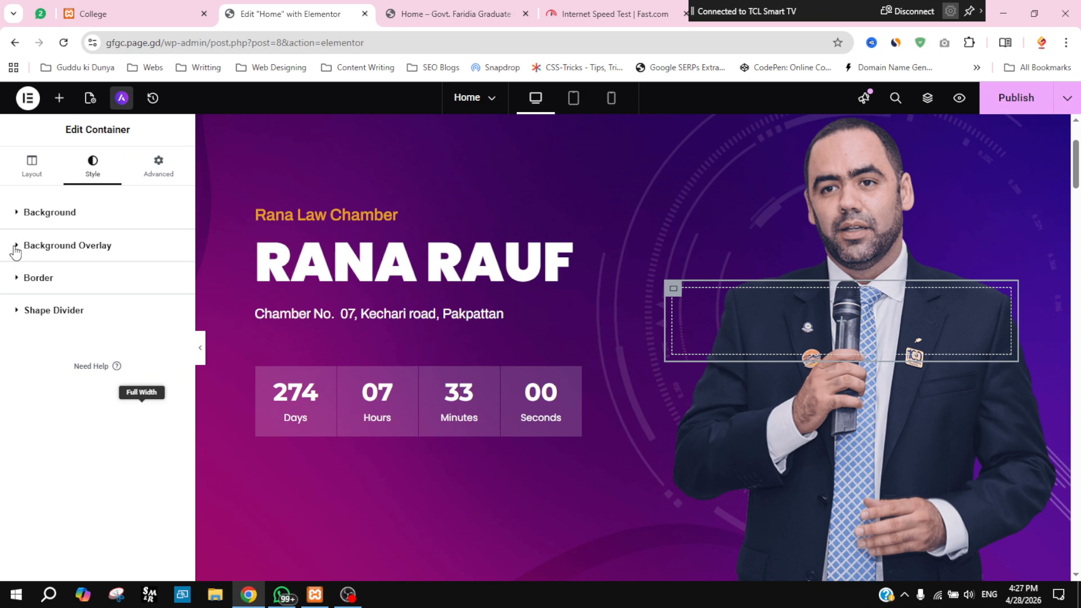
click(16, 248)
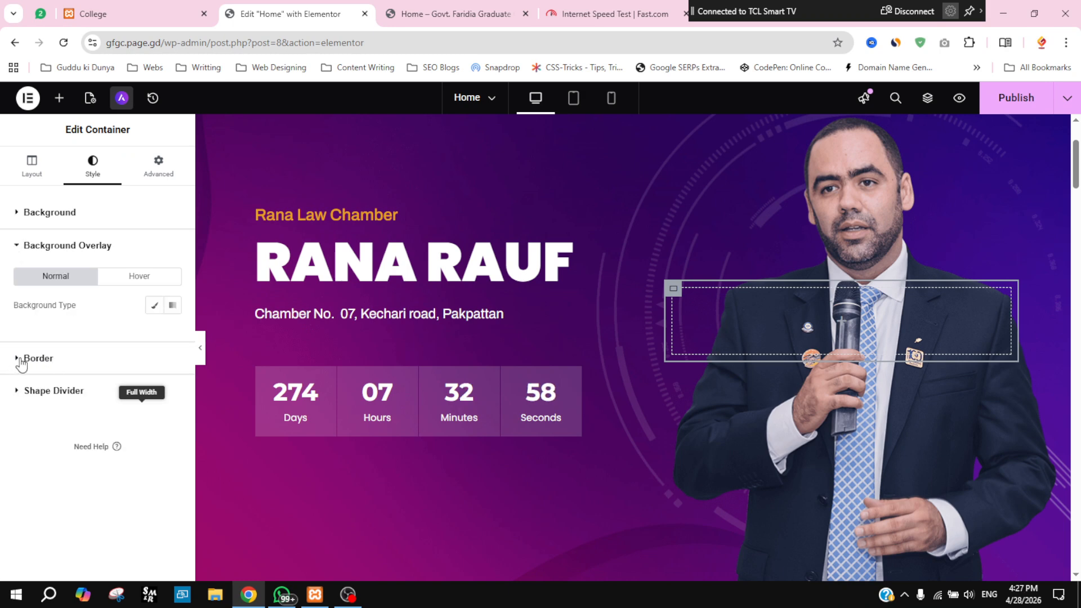
click(28, 248)
scroll(957, 380, up, 3)
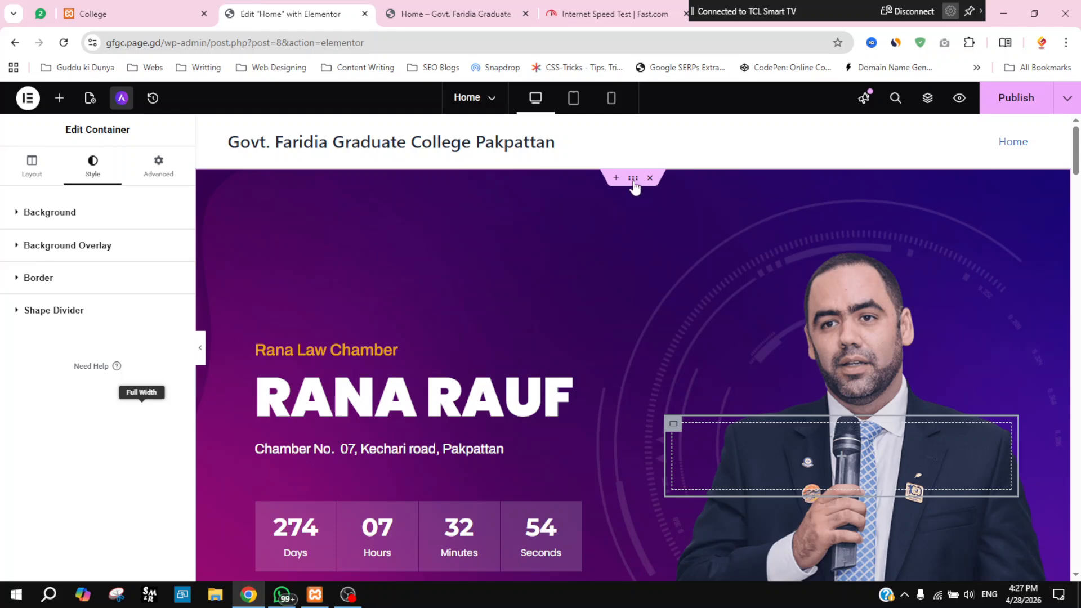
click(633, 179)
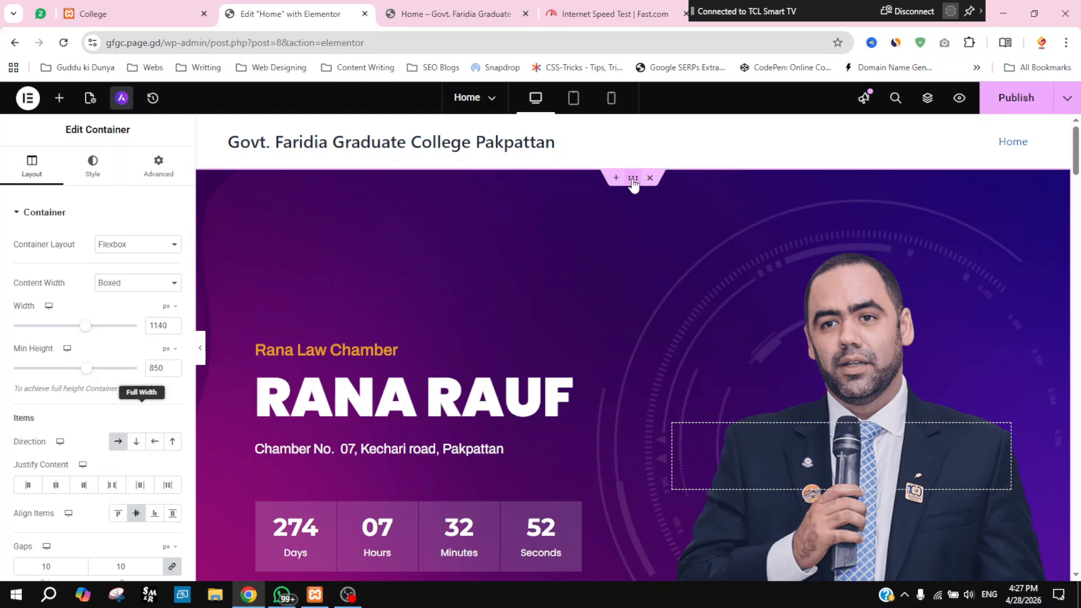
click(90, 178)
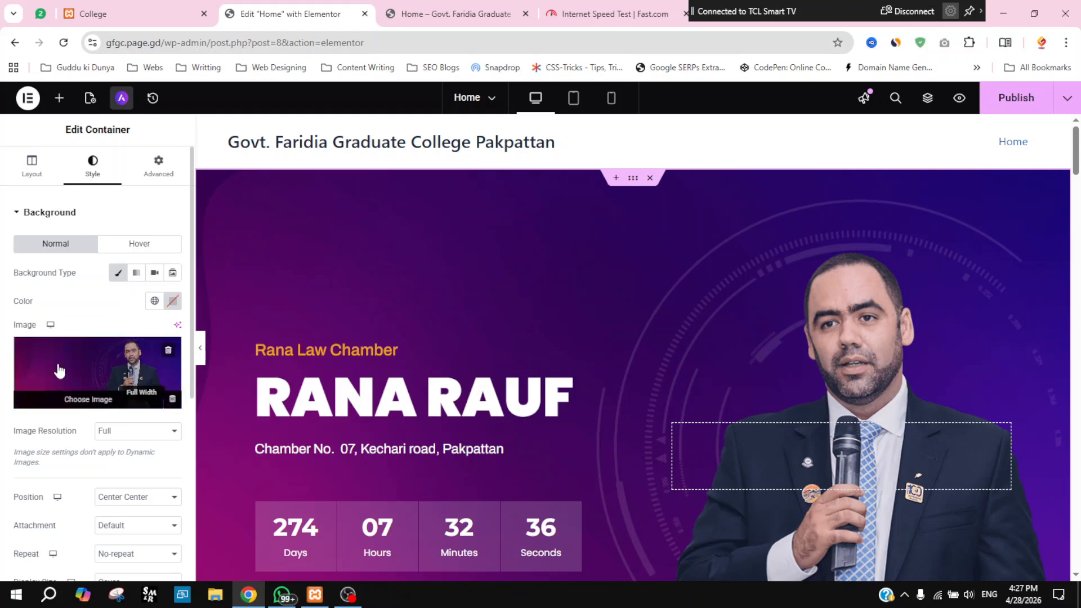
Step: Copy the background image's file URL from the Media Library attachment details
click(97, 365)
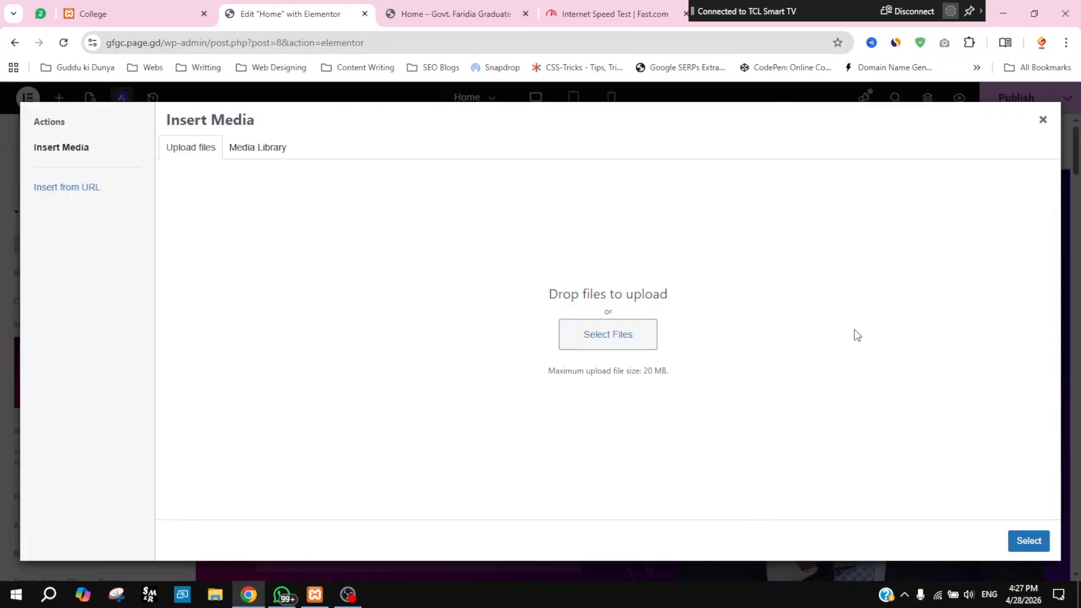
click(259, 153)
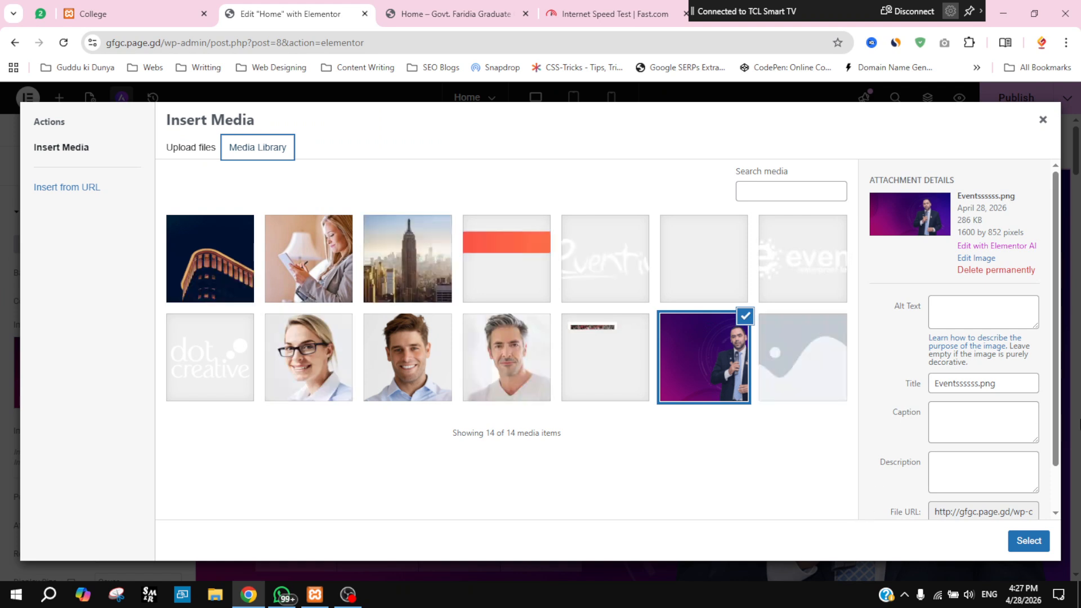
drag(1056, 424, 1059, 526)
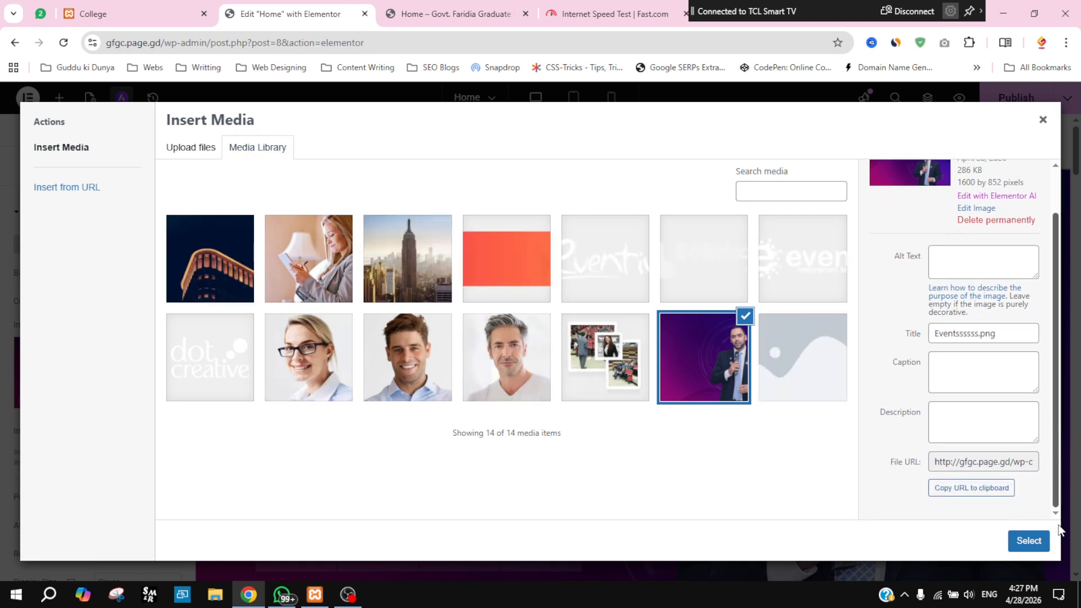
click(959, 491)
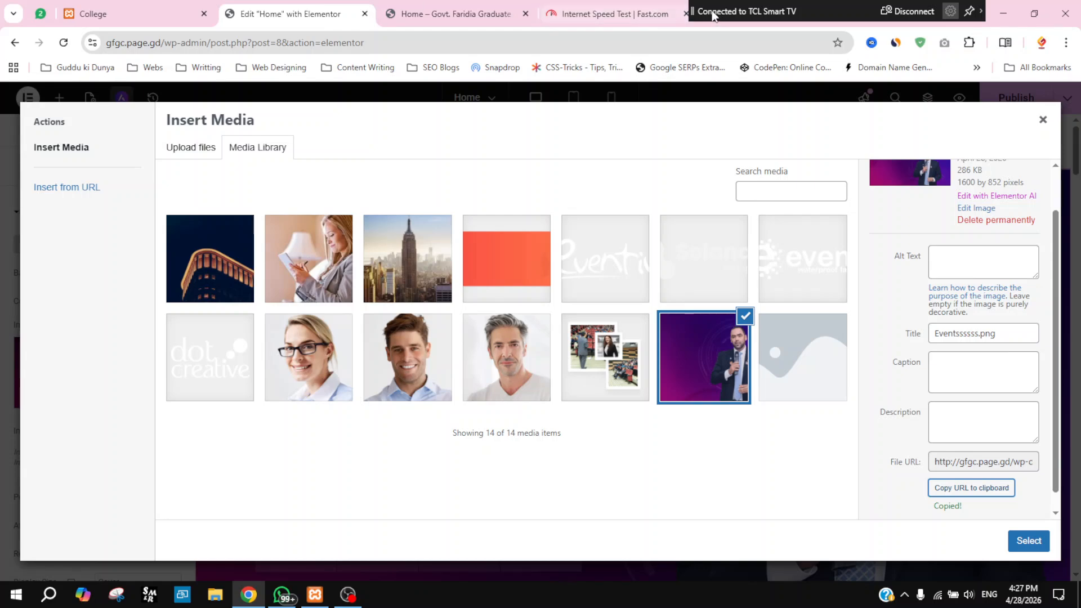
click(619, 14)
Step: Load the copied image URL and save the image as Eventssssss.png in Downloads
click(574, 43)
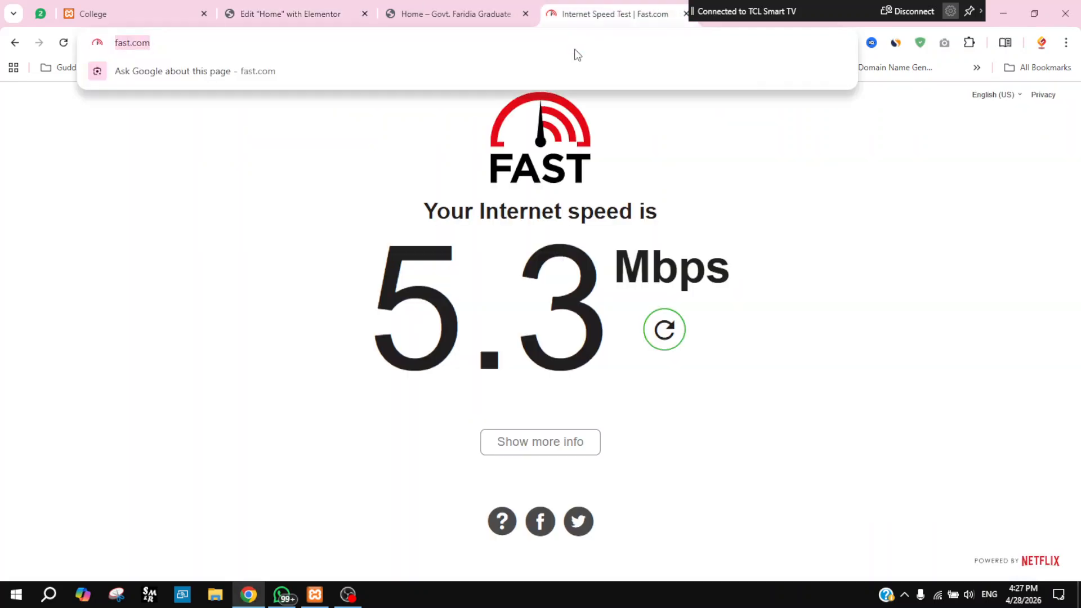
text(http://gfgc.page.gd/wp-content/uploads/2026/04/Eventssssss.png)
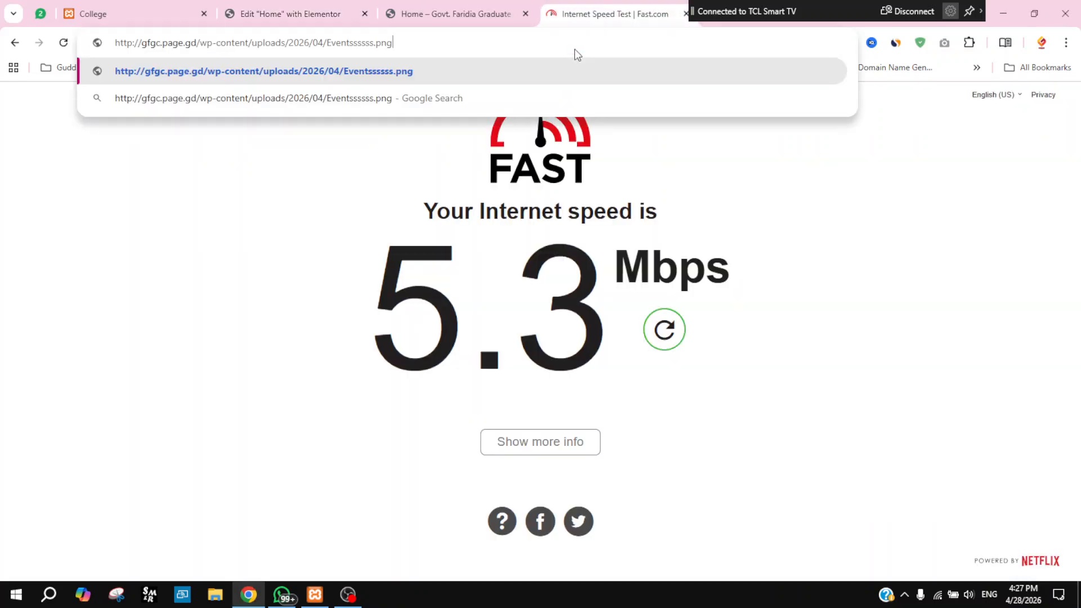
key(Return)
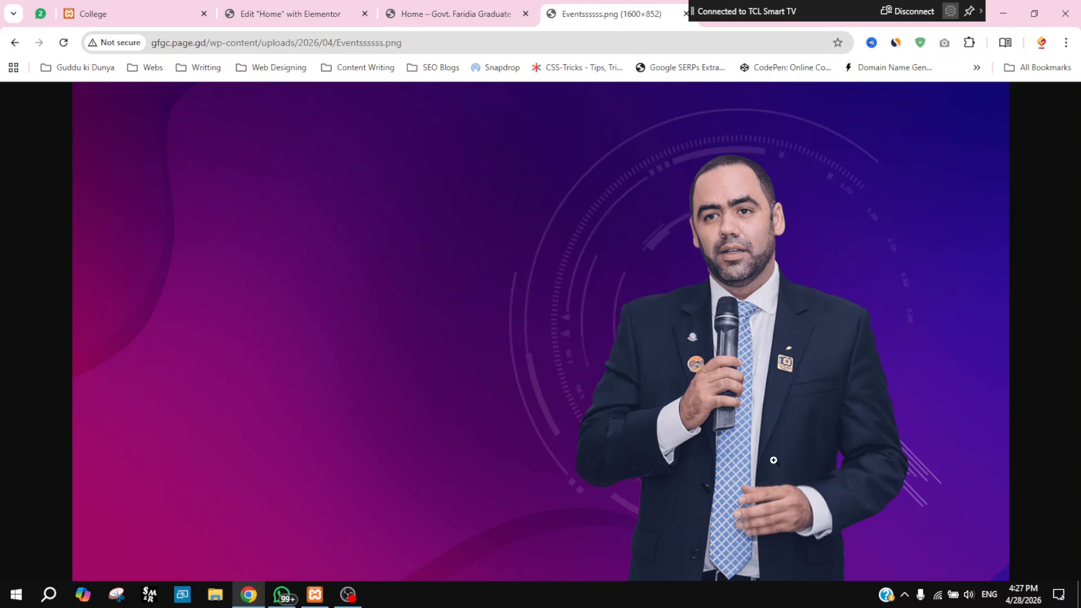
right_click(528, 192)
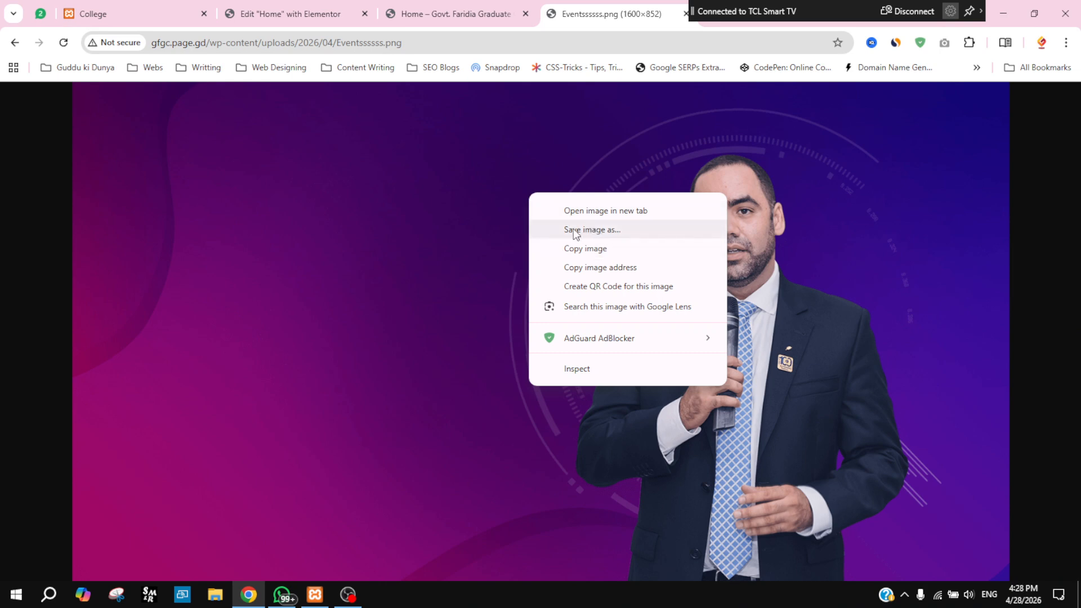
click(612, 232)
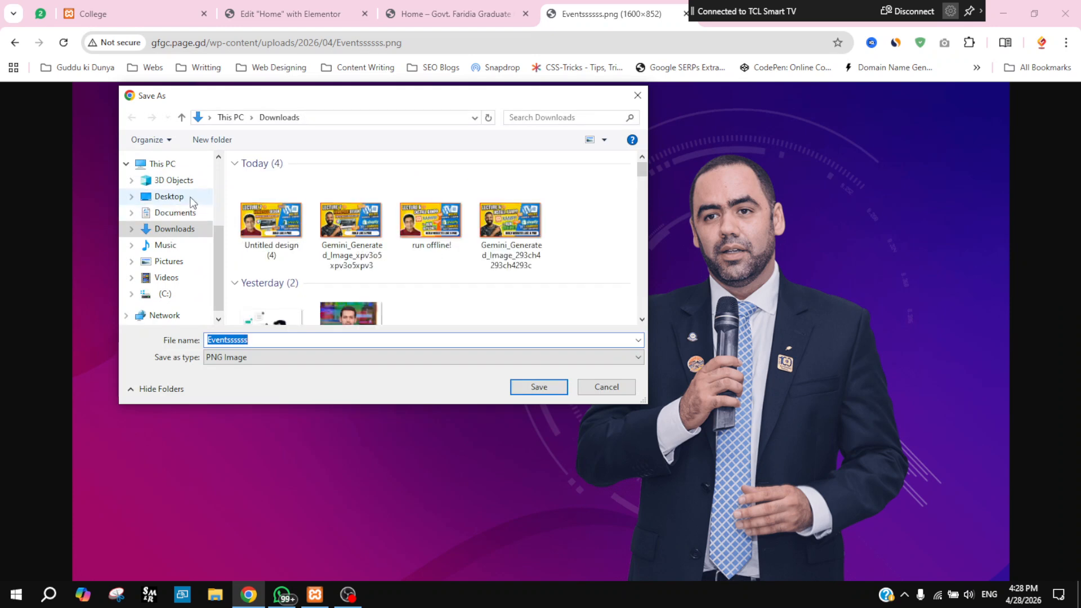
click(537, 387)
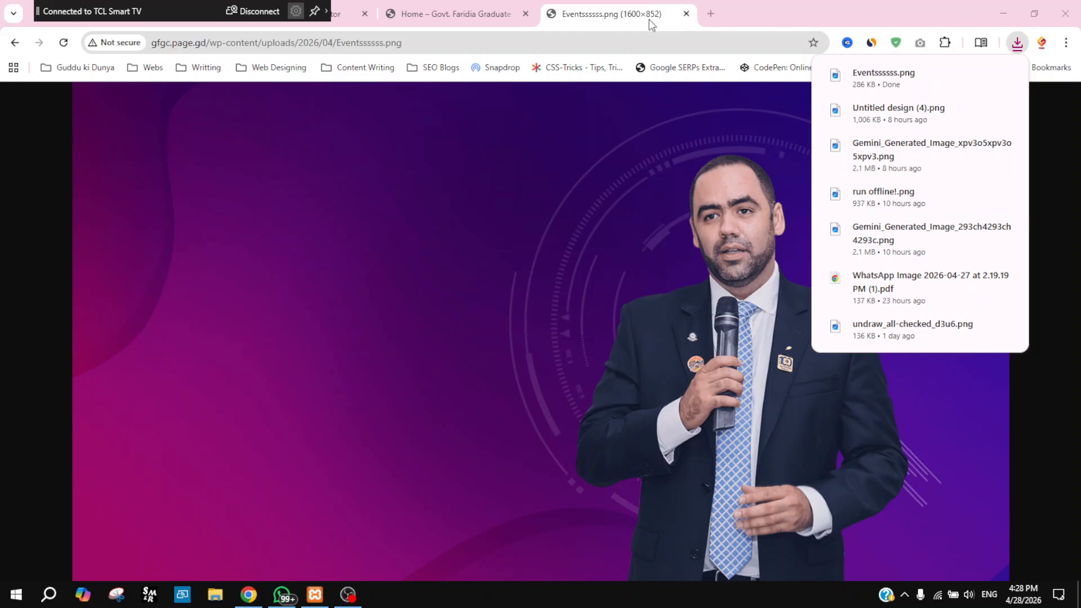
Step: Close the image tab, minimize Chrome and OBS, and open Eventssssss.png from Downloads in Paint
click(686, 14)
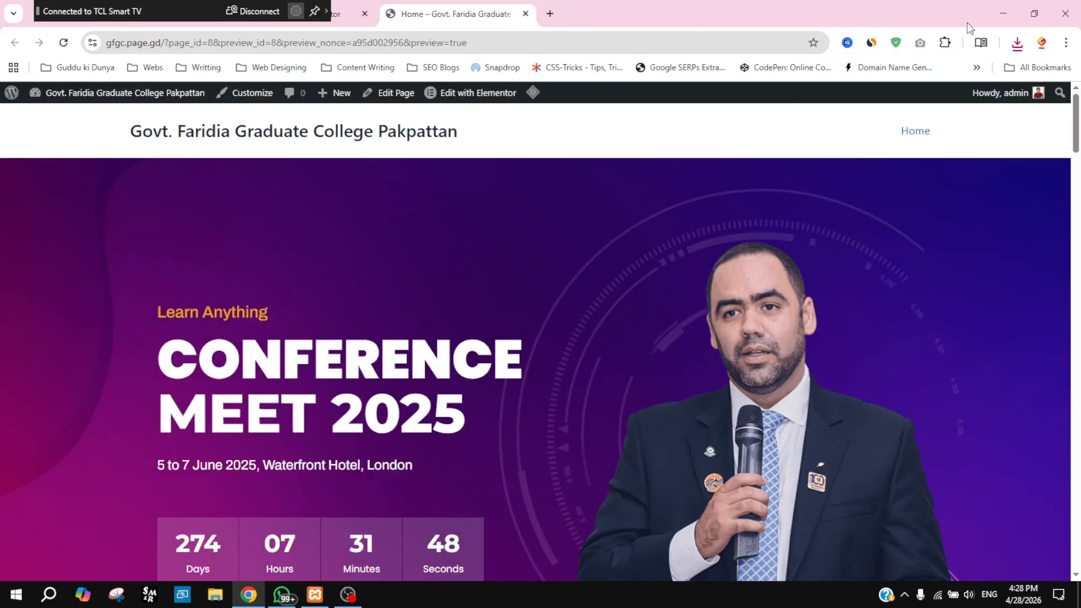
click(1003, 15)
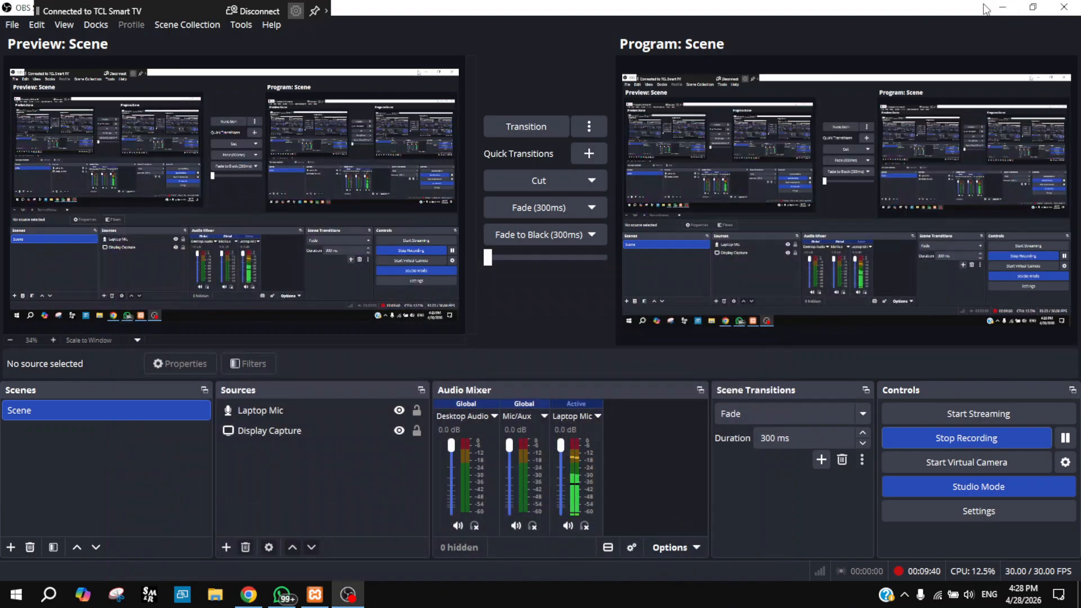
click(1001, 9)
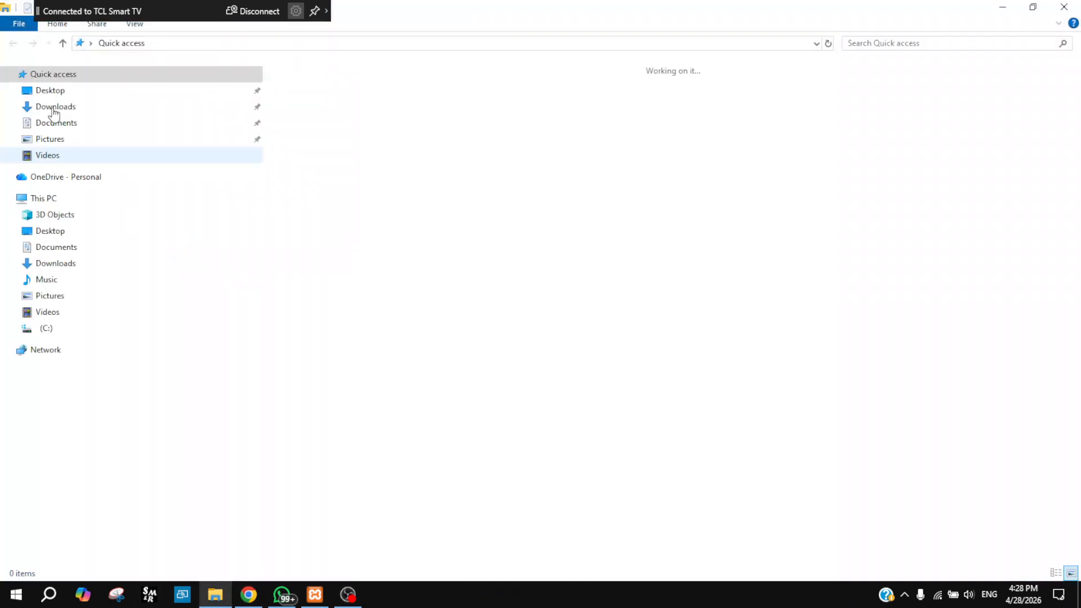
click(54, 107)
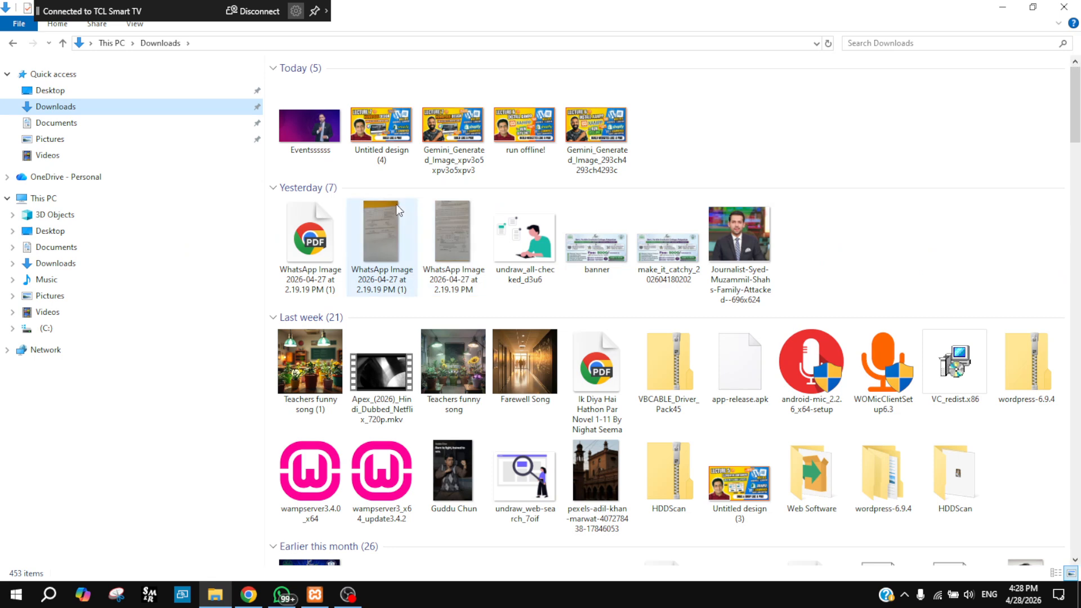
click(319, 137)
double_click(320, 136)
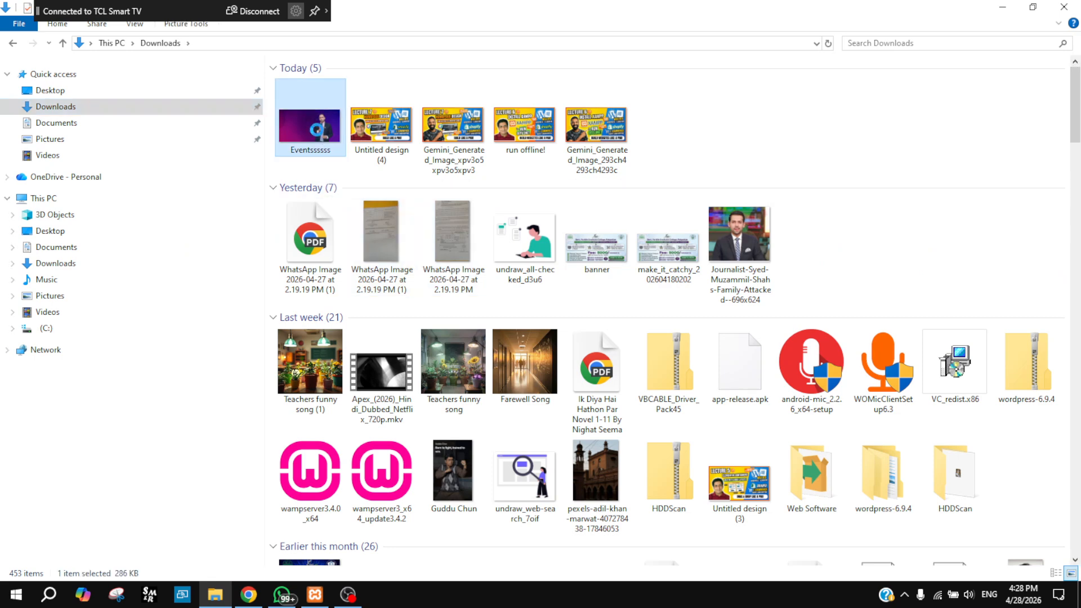
right_click(318, 134)
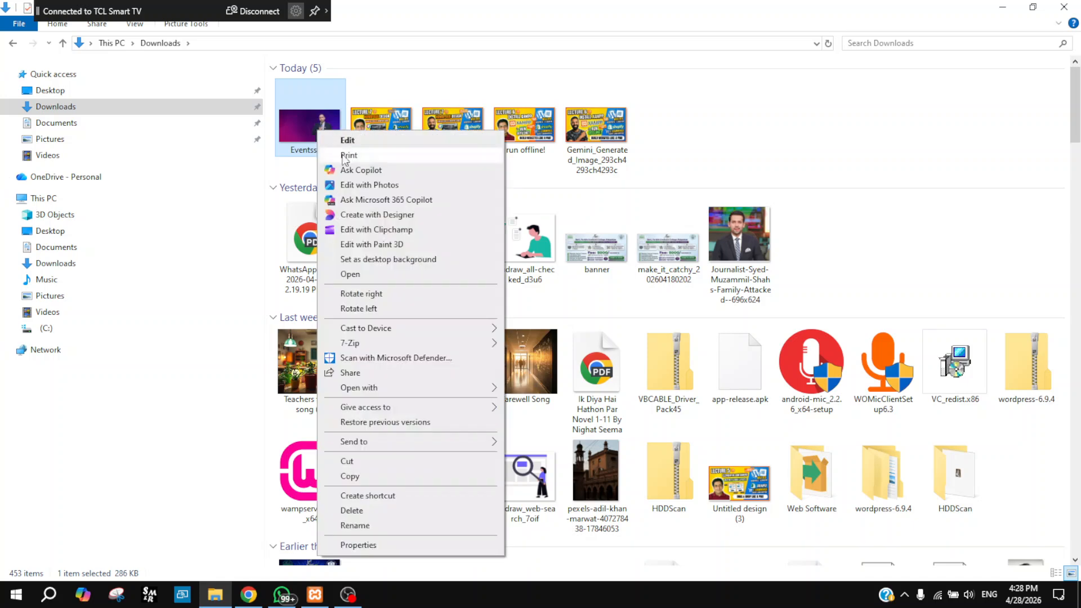
click(307, 126)
right_click(308, 126)
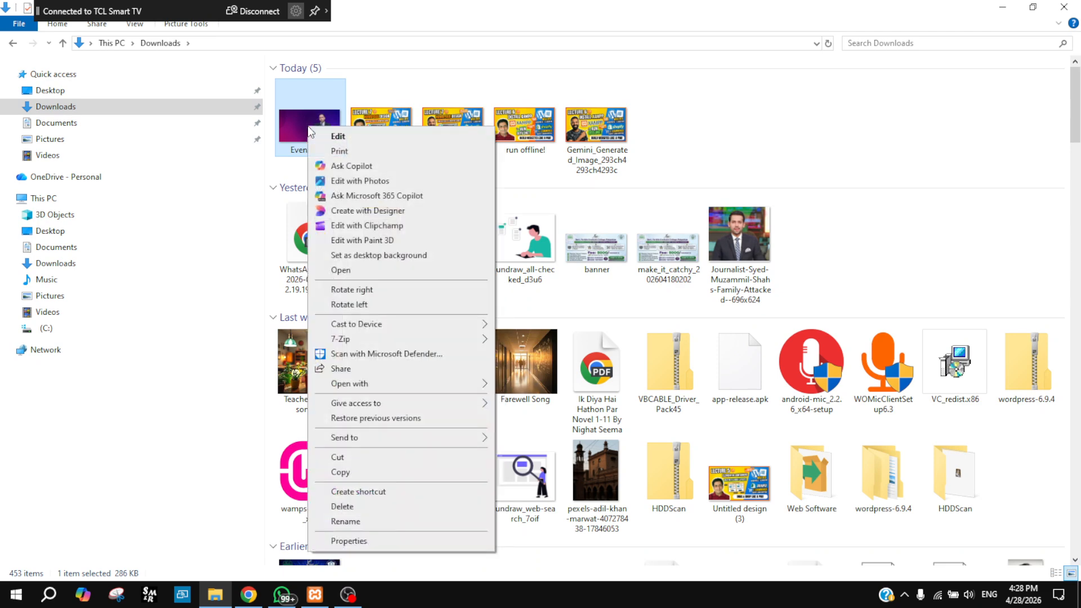
click(339, 137)
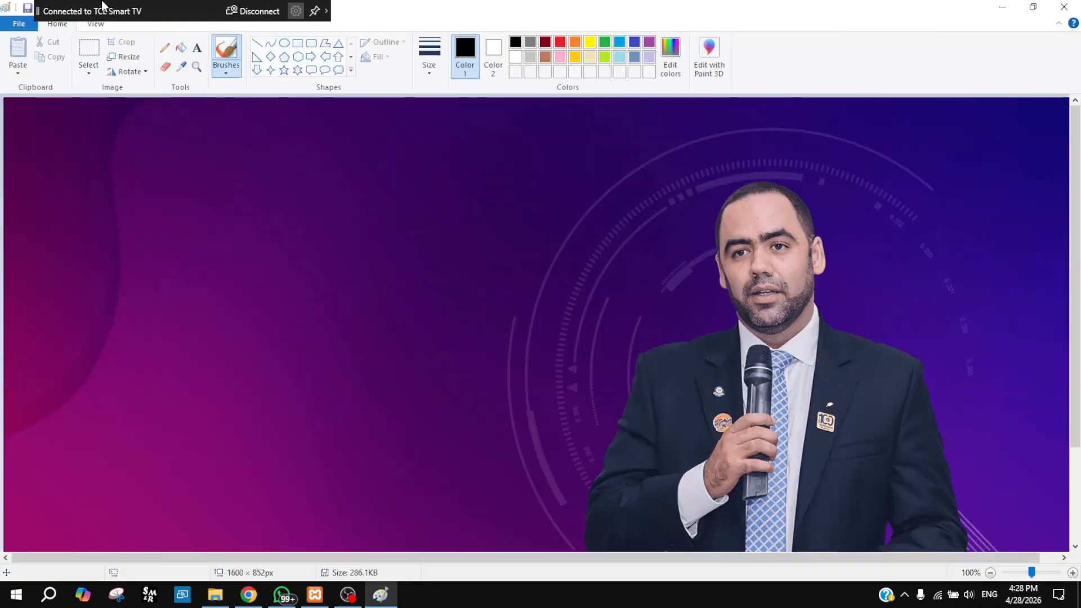
Step: Look over the 1600 × 852 px Eventssssss.png in Paint, then minimize Paint
drag(51, 19, 610, 19)
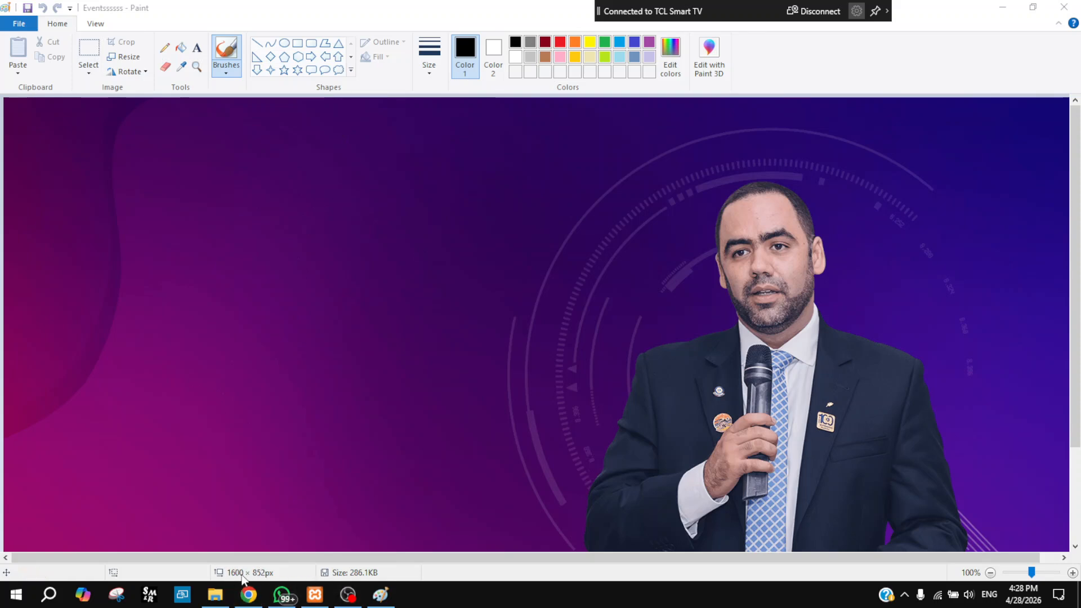
mouse_move(360, 586)
scroll(772, 252, down, 3)
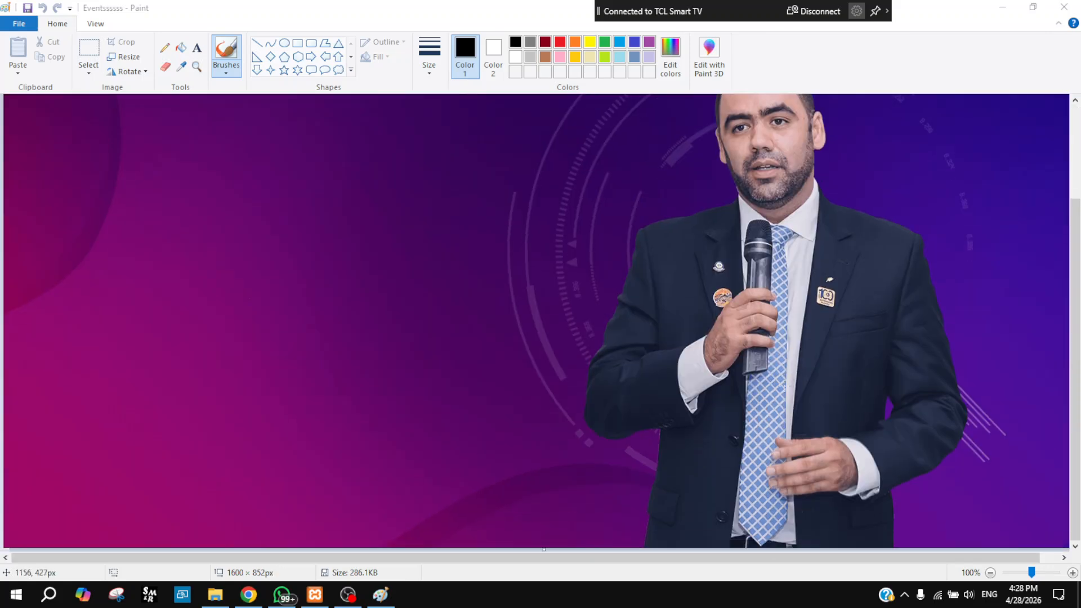
scroll(785, 385, up, 3)
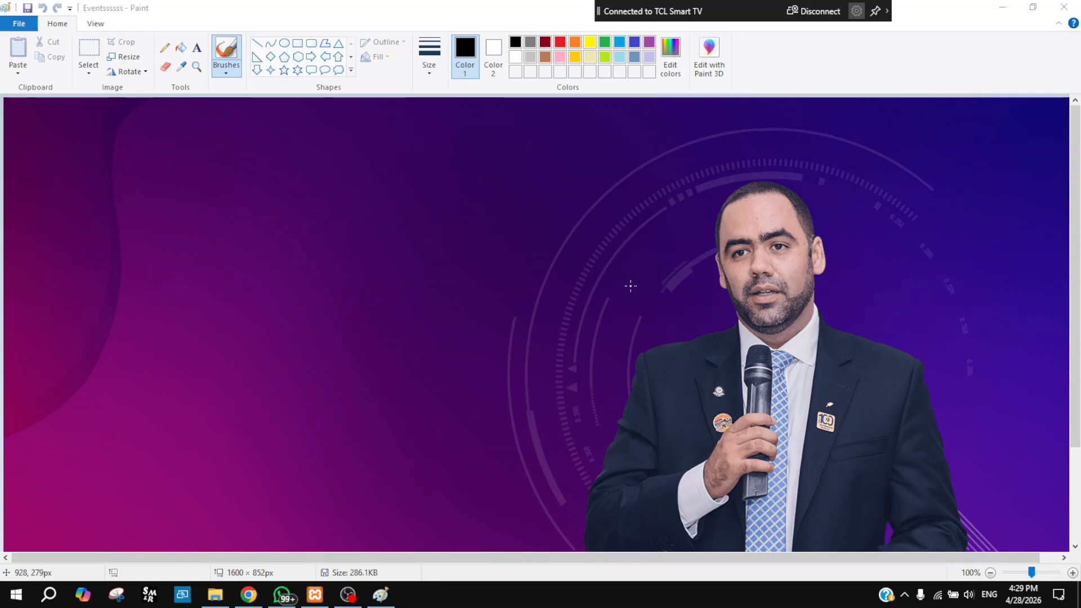
click(1002, 7)
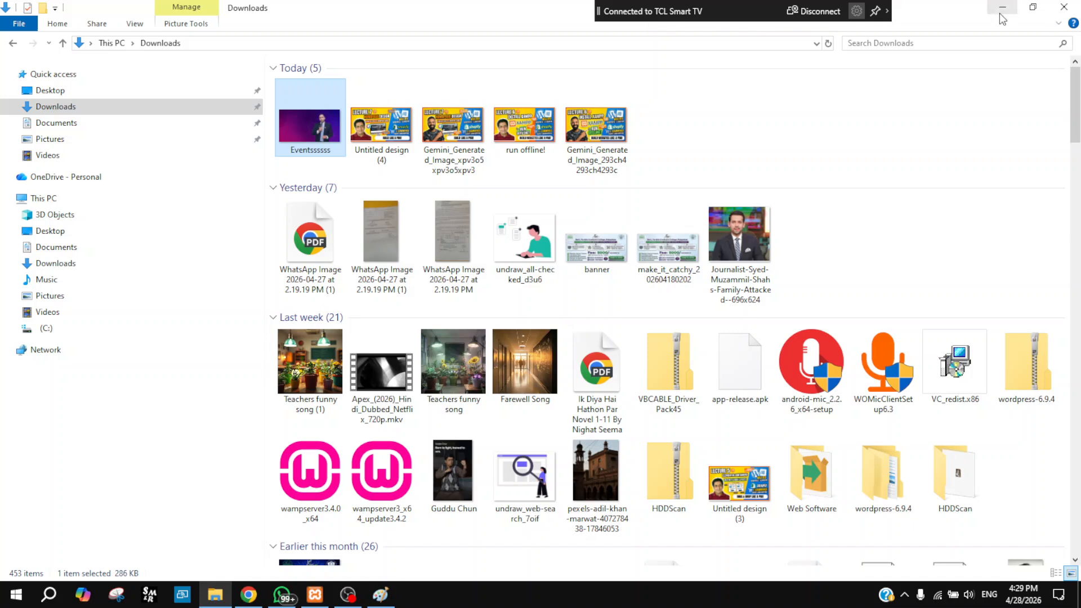
Step: Search Google Images for 'pakistani lawyer' in a new Chrome tab
click(1002, 2)
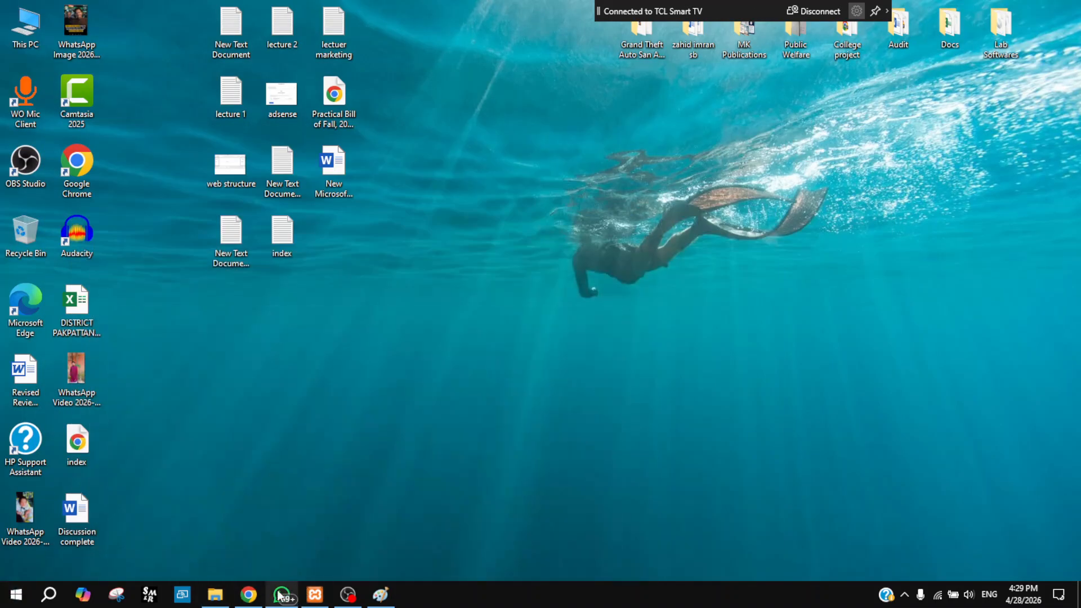
click(256, 600)
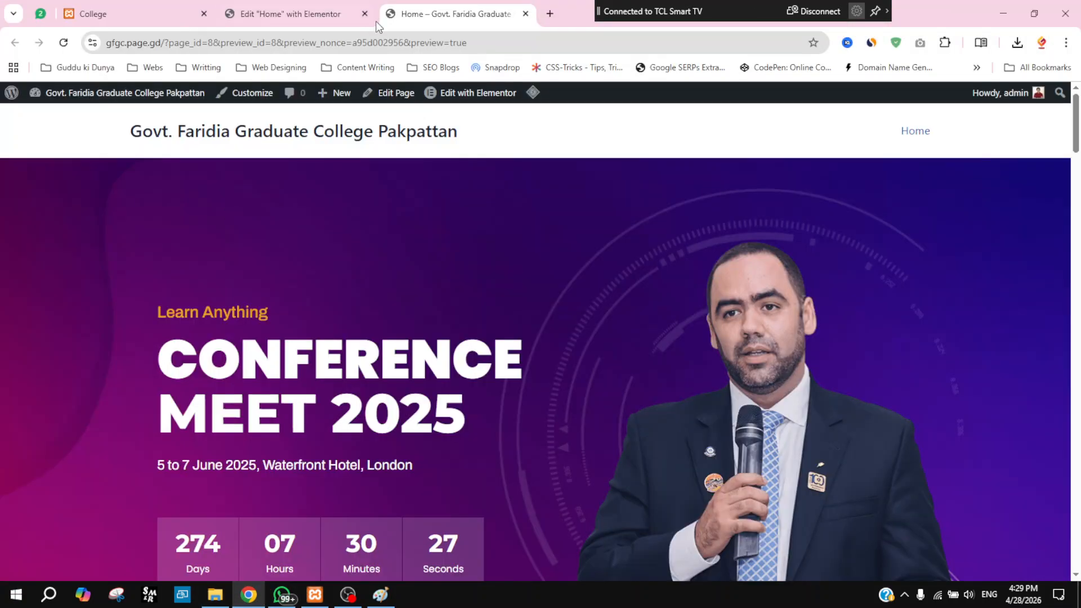
click(551, 14)
text(pa)
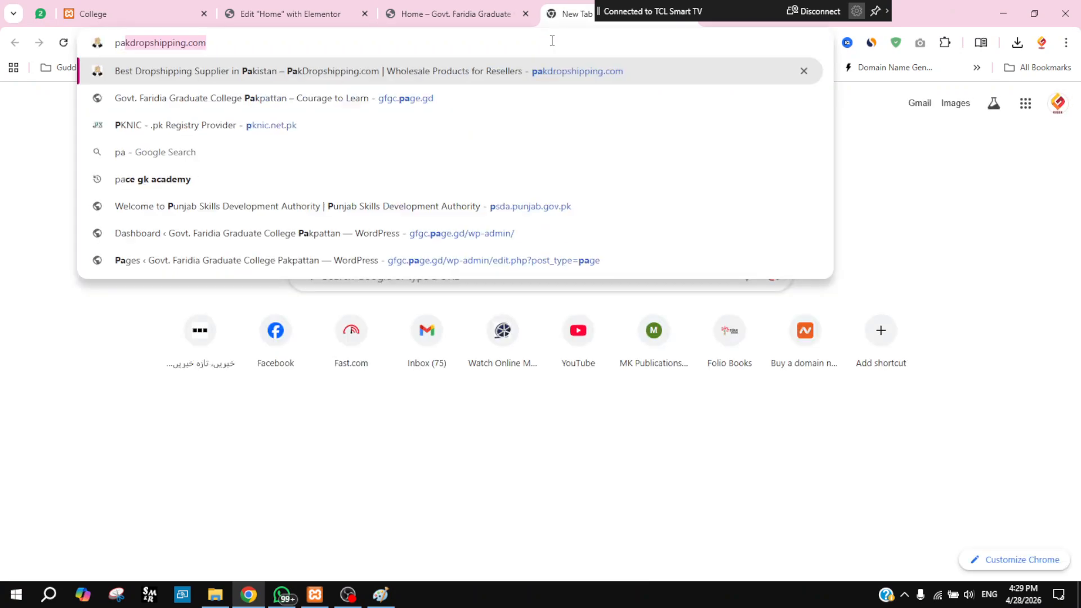
text(kistani la)
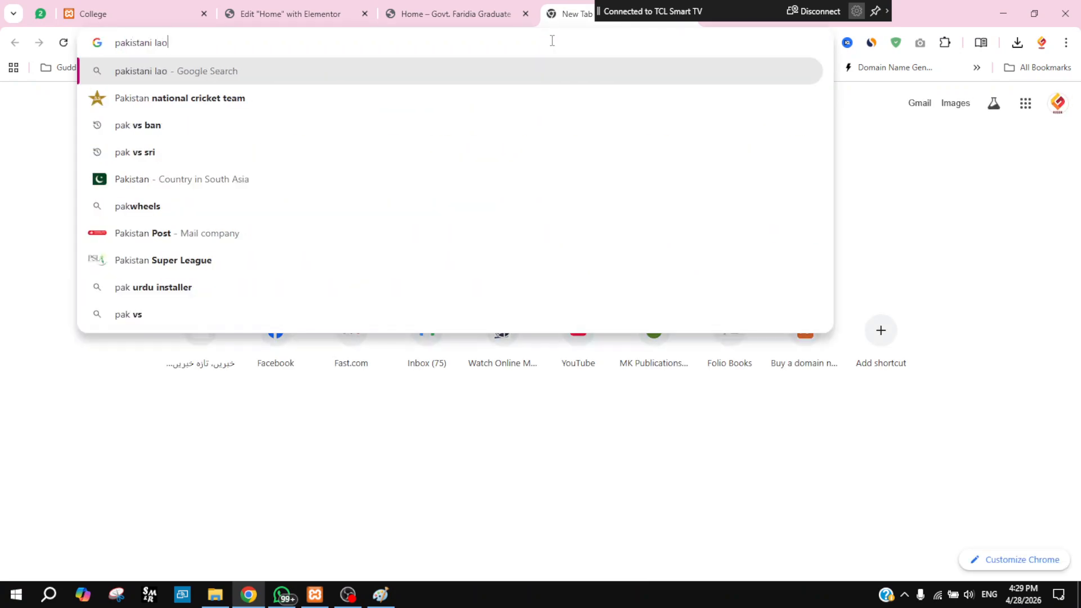
text(wyer)
key(Return)
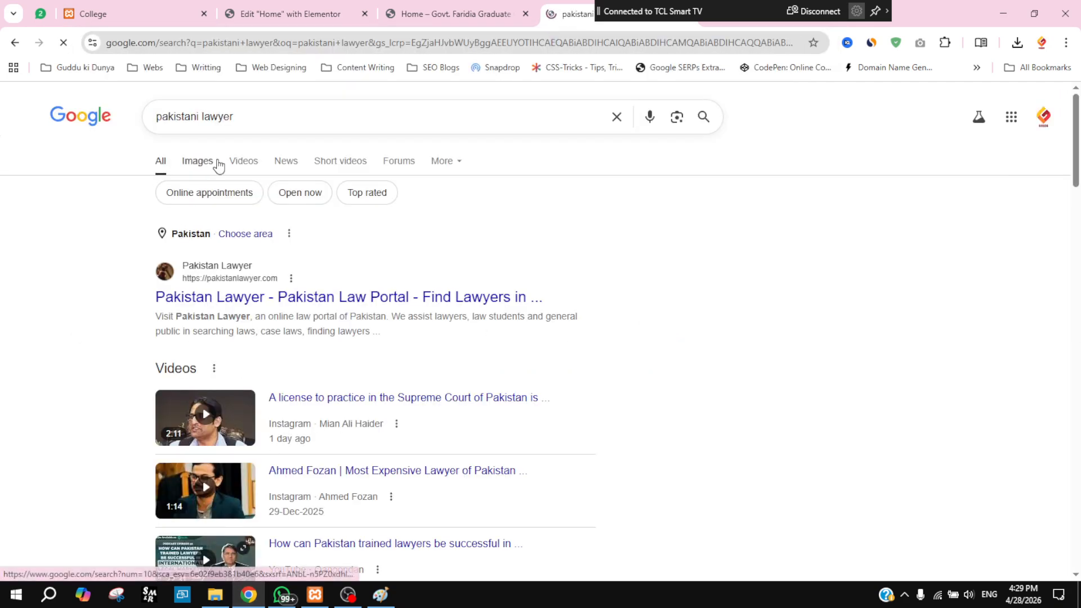
click(219, 166)
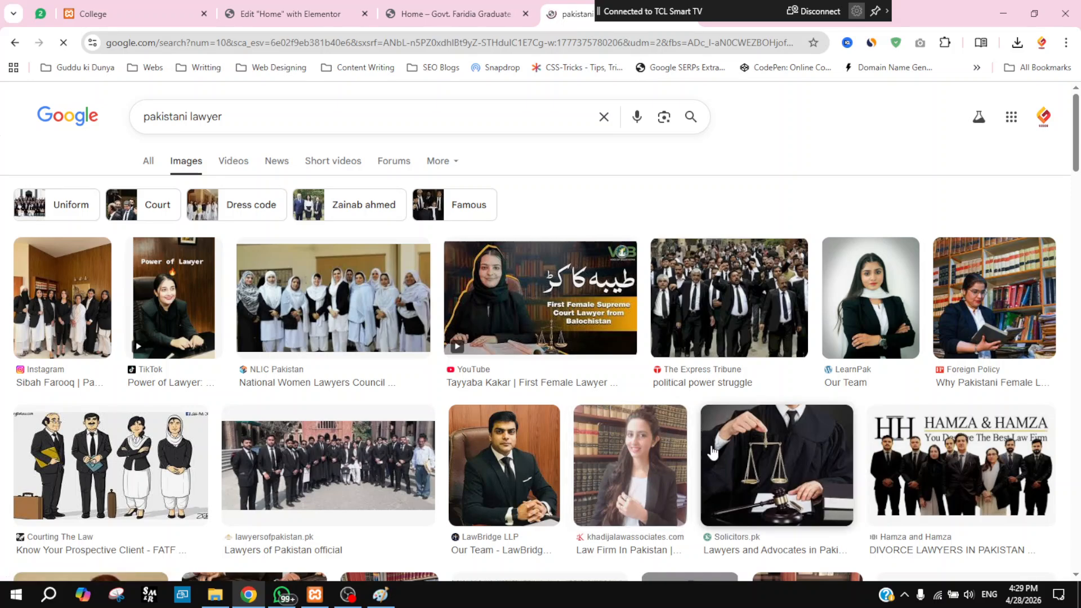
scroll(815, 418, down, 4)
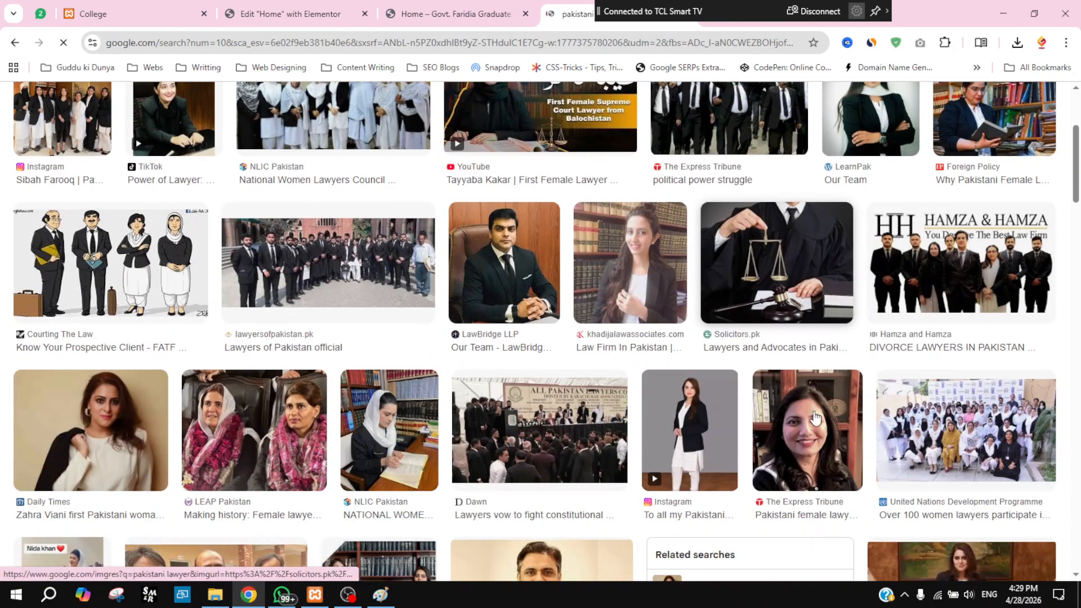
scroll(814, 416, down, 2)
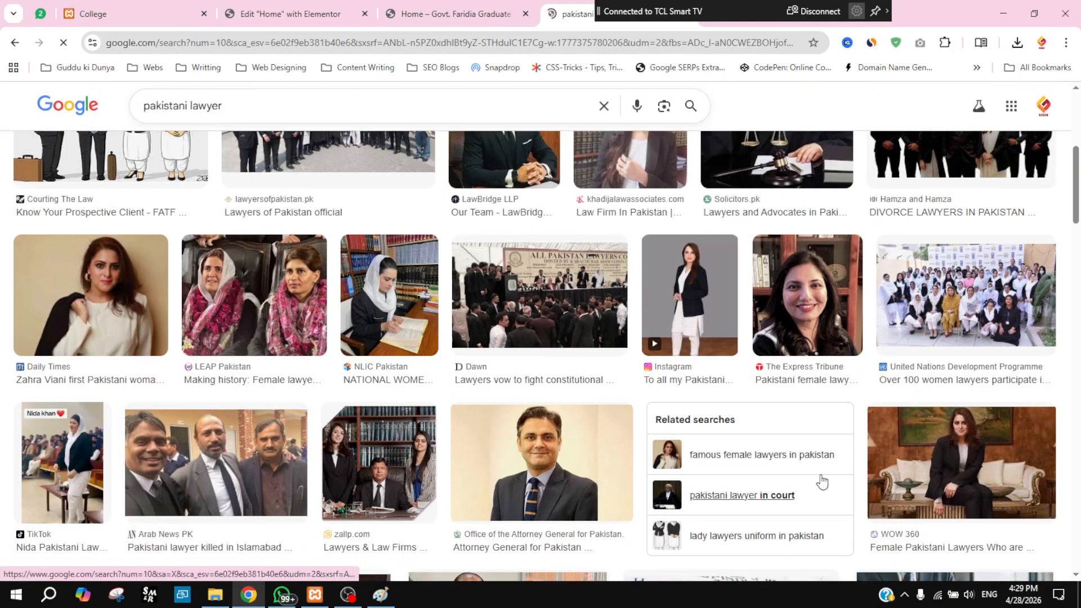
scroll(726, 481, down, 1)
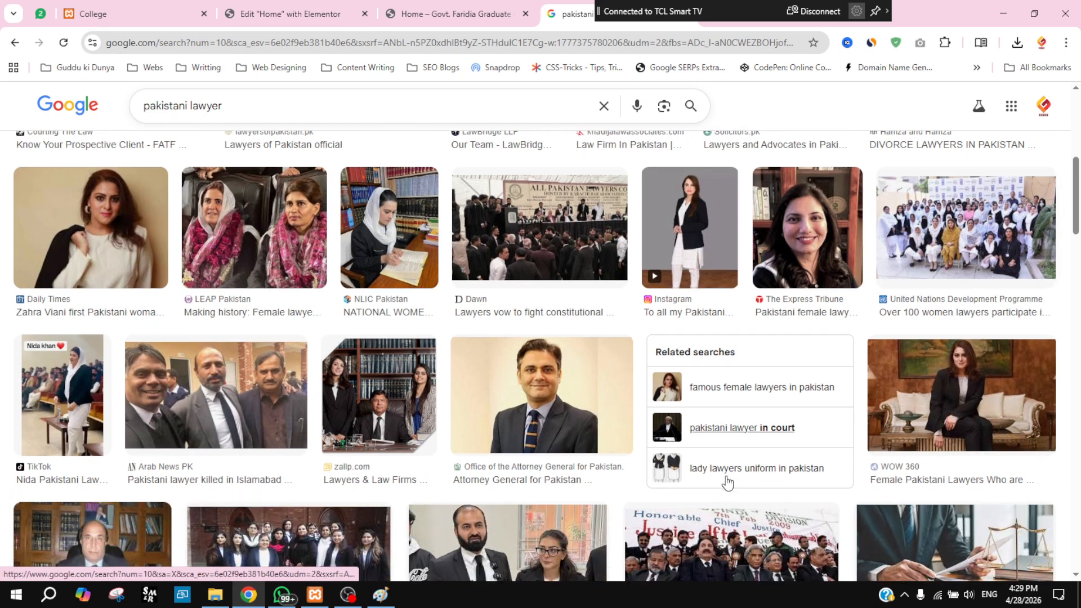
Step: Save the dark-suited man's portrait to Downloads as images.jfif
click(556, 407)
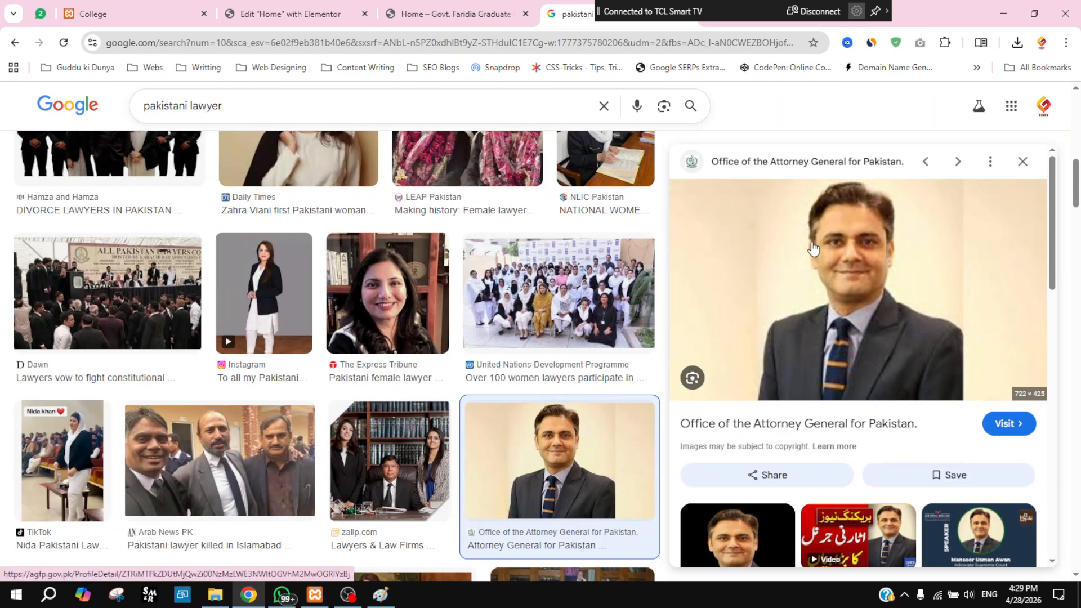
right_click(819, 248)
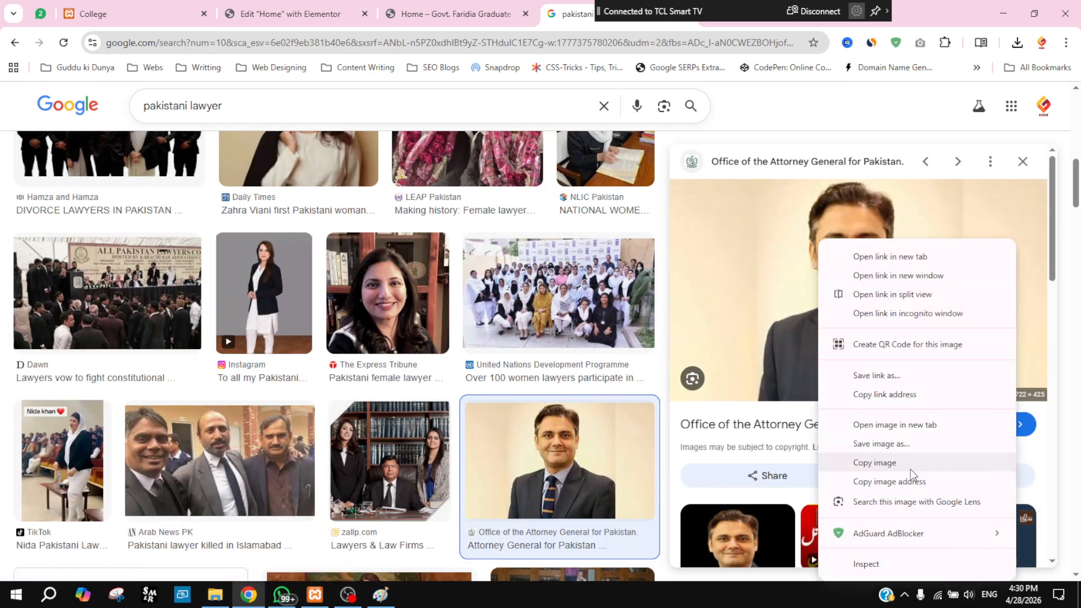
click(882, 446)
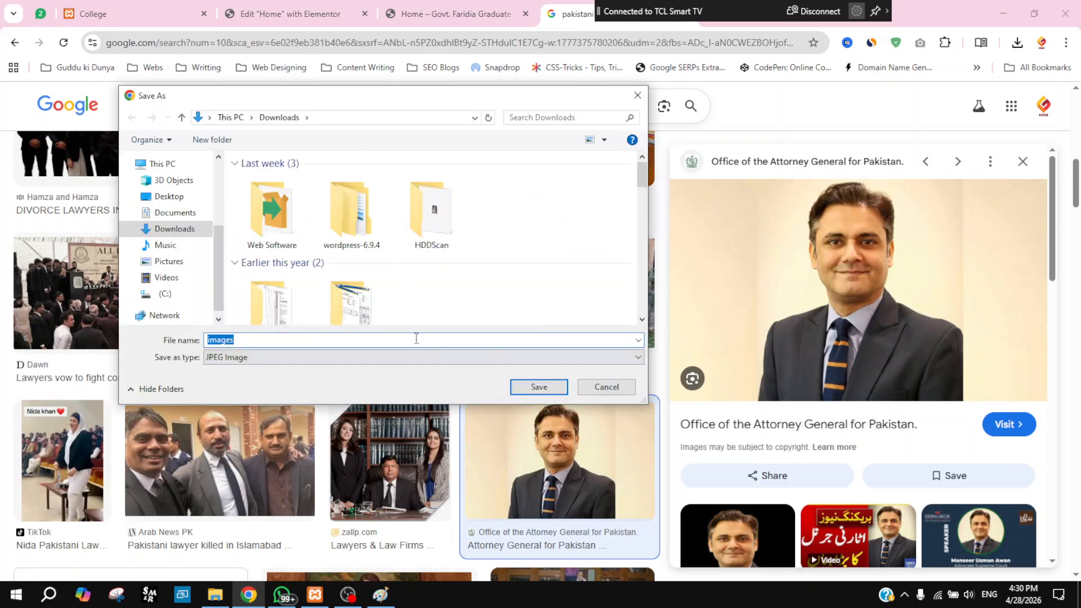
click(529, 389)
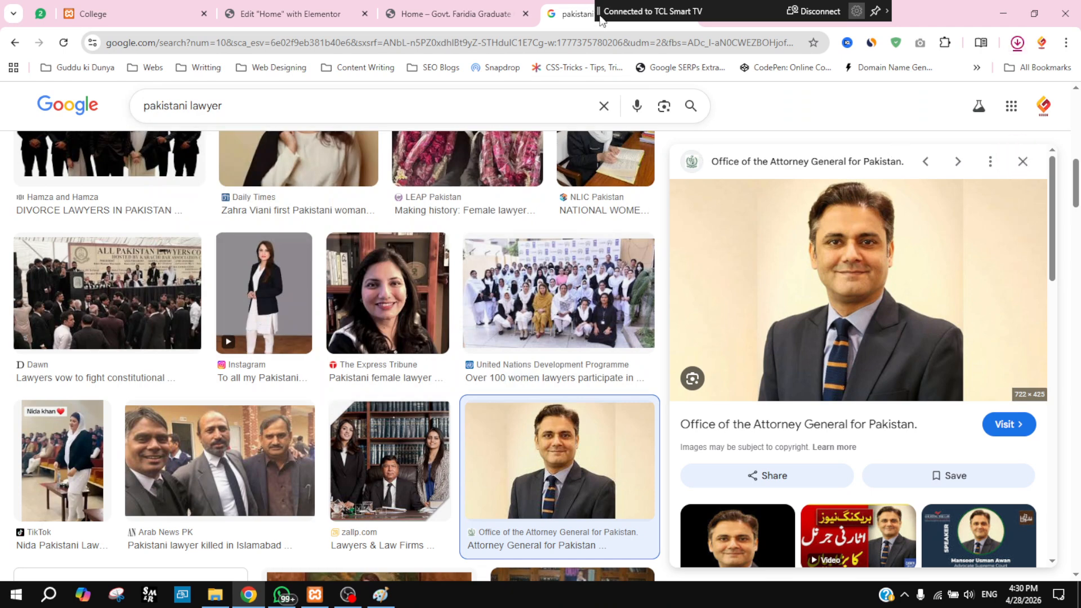
click(510, 43)
Step: Search for a background remover and open the remove.bg site
text(back)
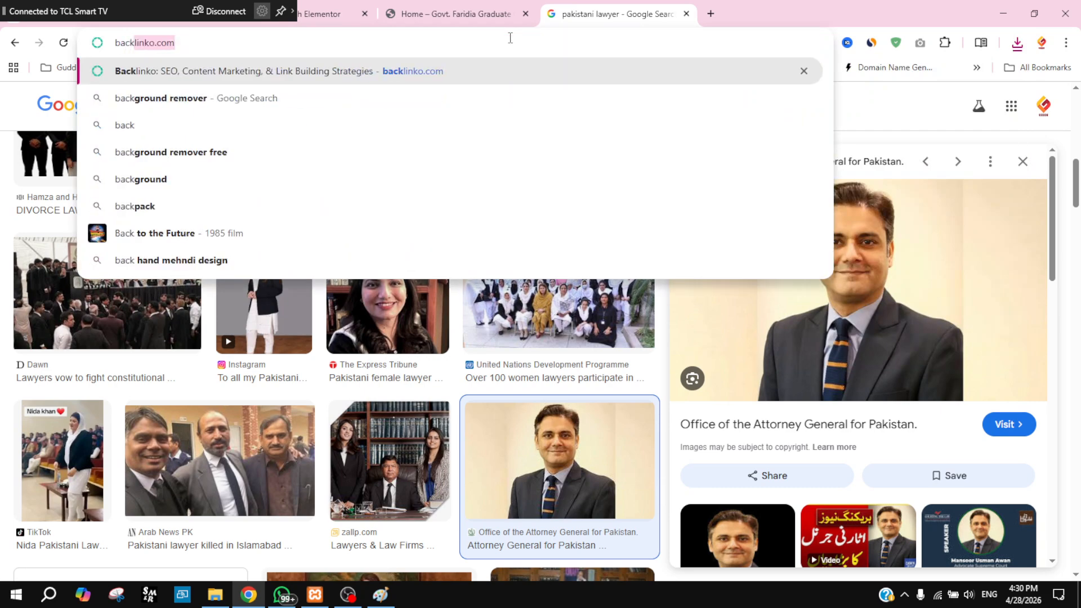
key(BackSpace)
text(groun)
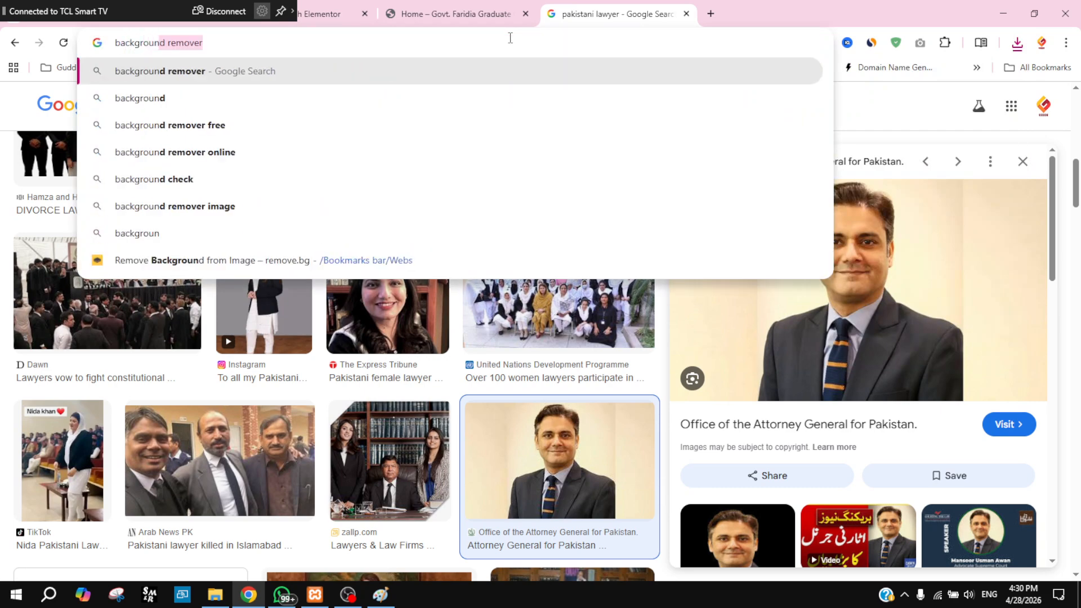
key(Return)
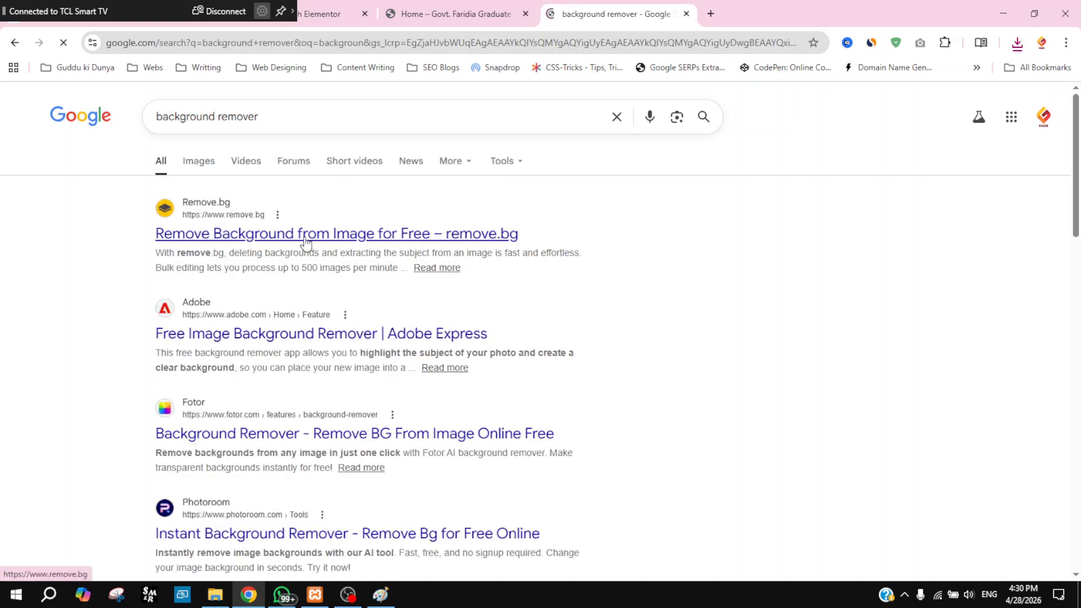
click(306, 242)
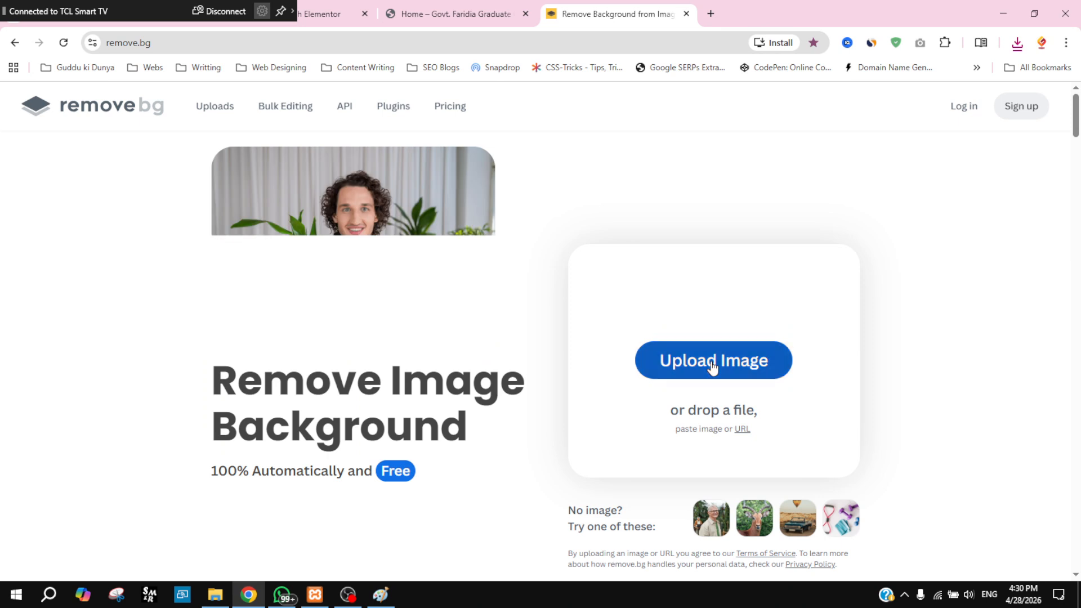
Step: Upload the saved images portrait from Downloads to remove its background
click(714, 367)
click(525, 305)
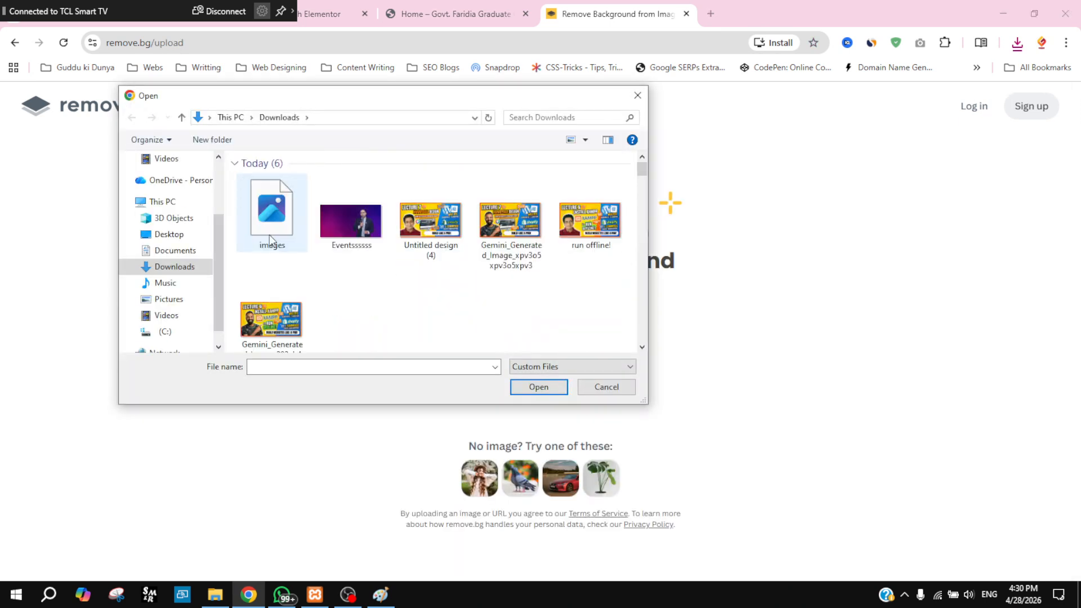
click(269, 235)
click(522, 388)
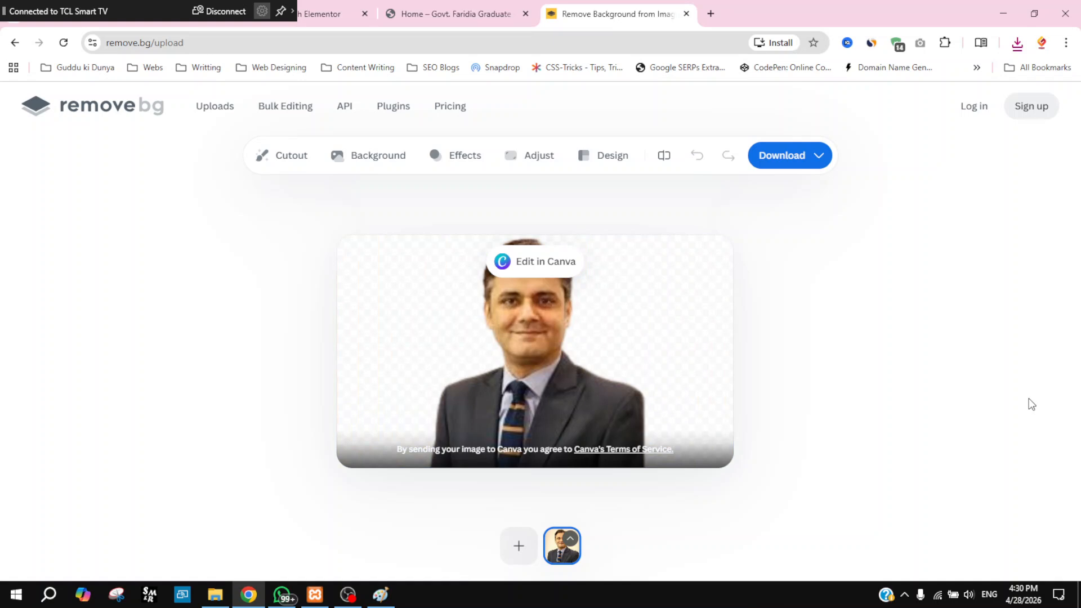
Step: Download the free 293 x 172 preview as images-removebg-preview.png
click(778, 163)
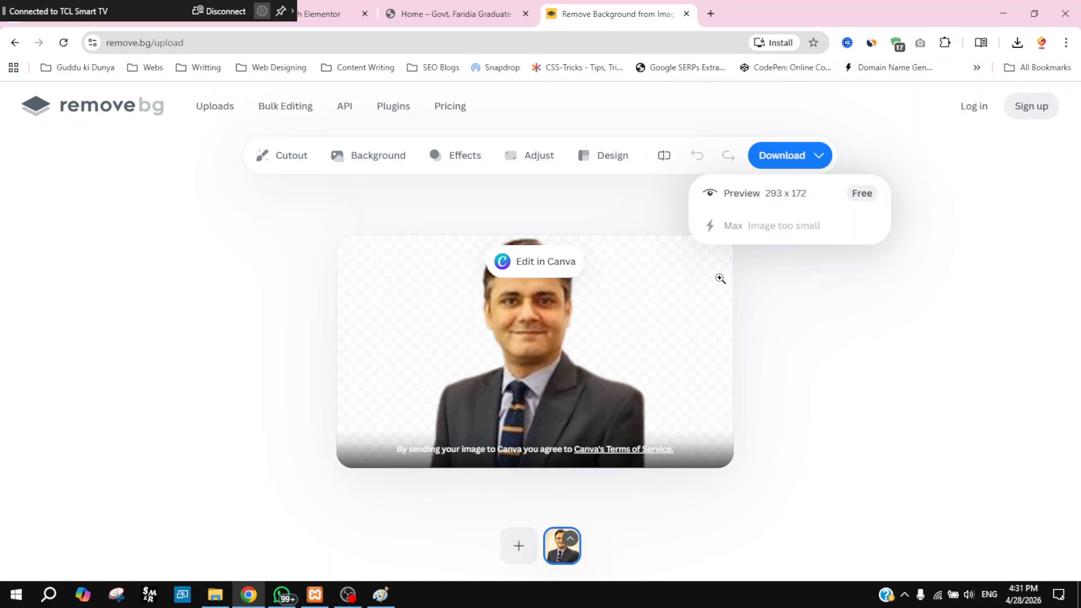
click(790, 158)
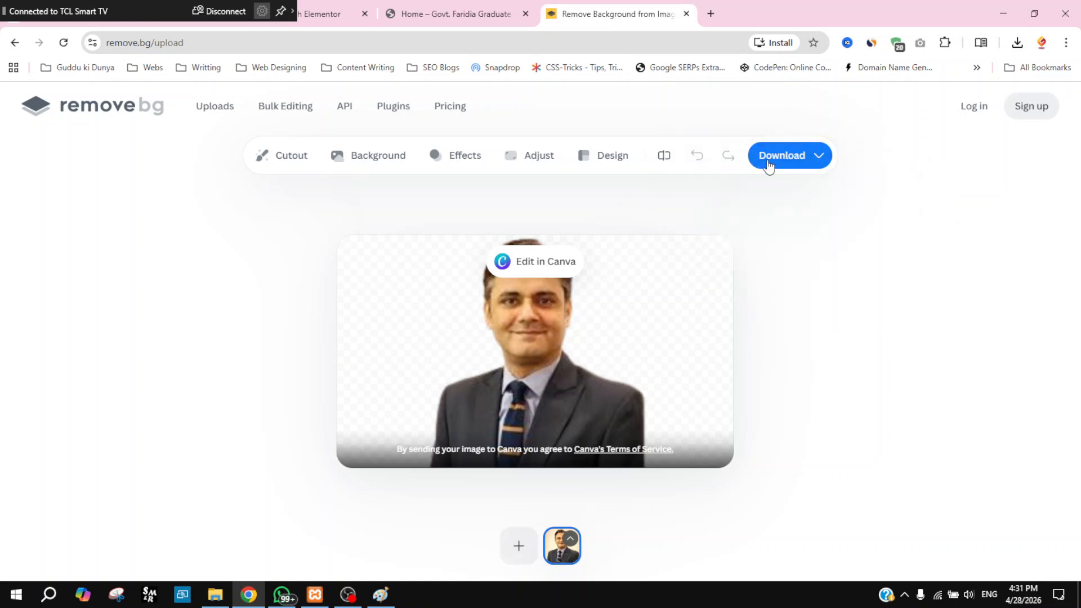
click(769, 165)
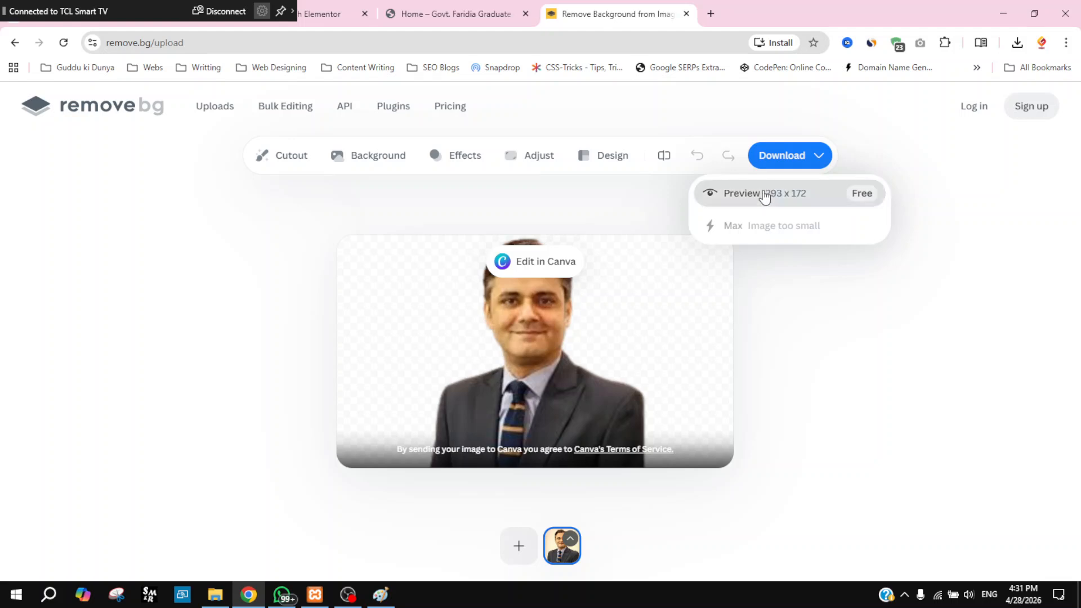
click(770, 207)
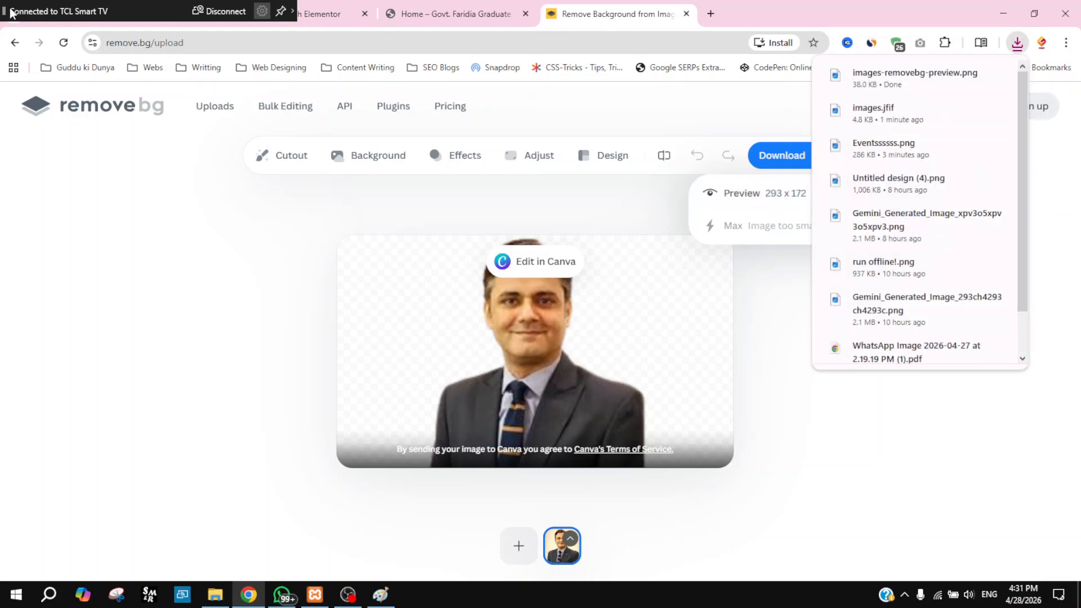
Step: Zoom in on the 293 × 172 cut-out in Photos, close it, and return to the Home tab
drag(10, 13, 461, 12)
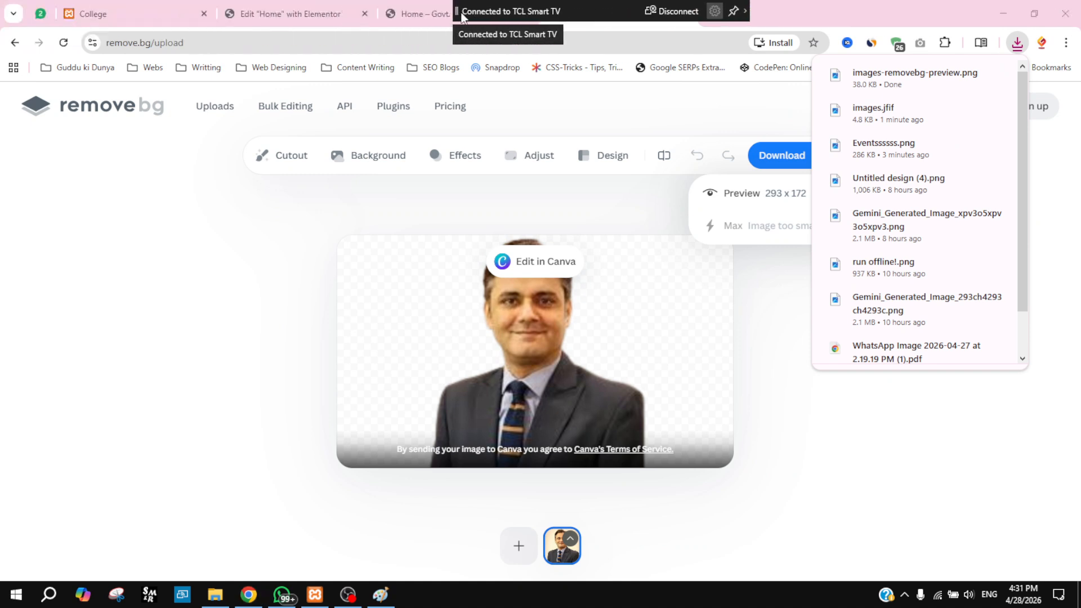
click(881, 80)
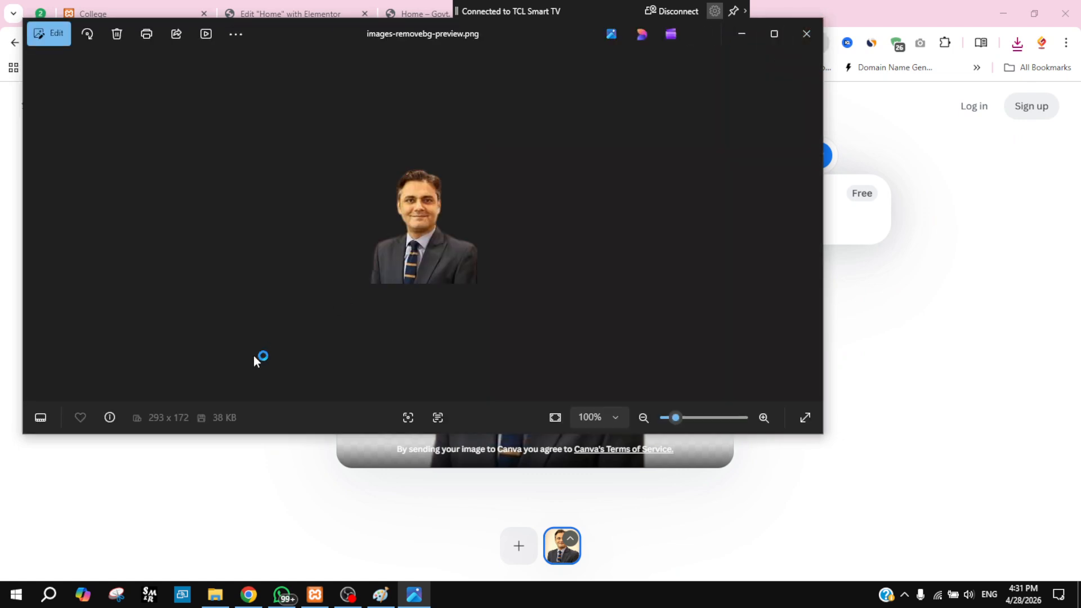
mouse_move(689, 426)
mouse_down()
mouse_move(707, 427)
mouse_move(684, 426)
mouse_move(697, 426)
mouse_up()
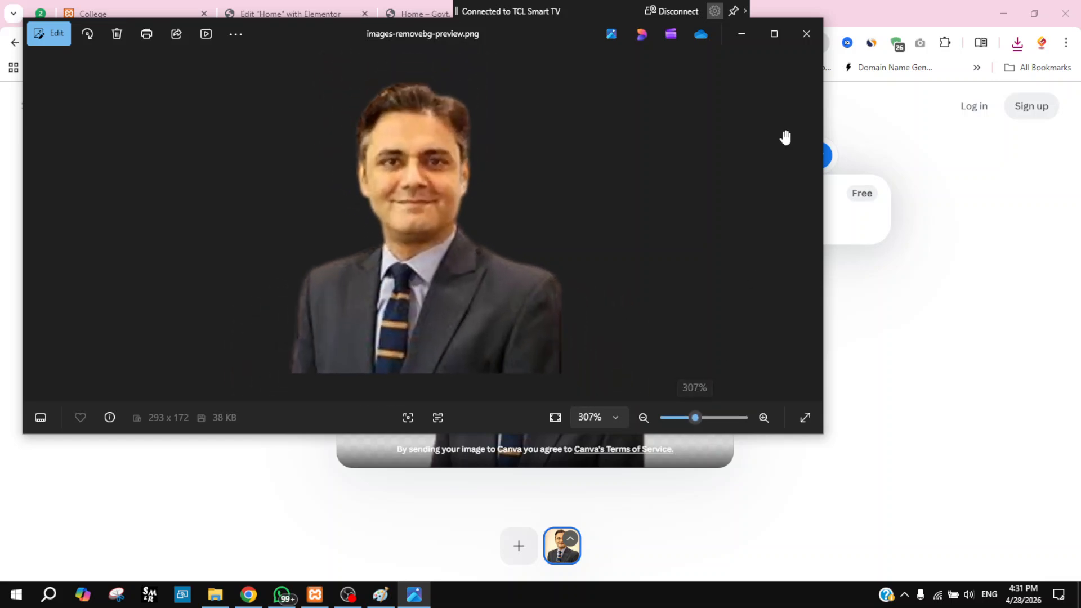
click(807, 35)
drag(428, 15, 605, 26)
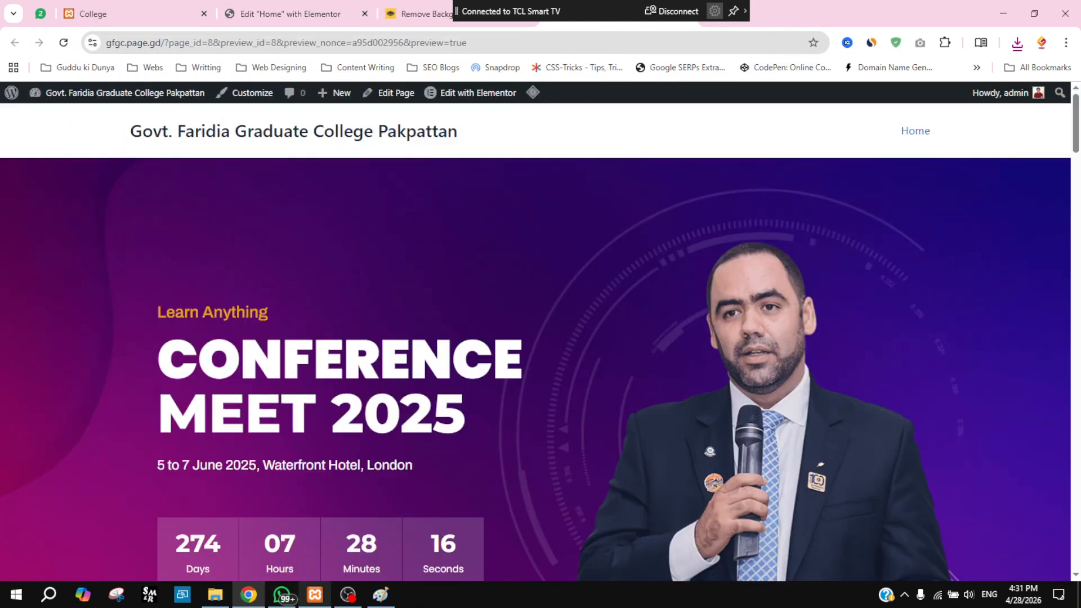
Step: Open images-removebg-preview from Downloads in Paint
click(388, 601)
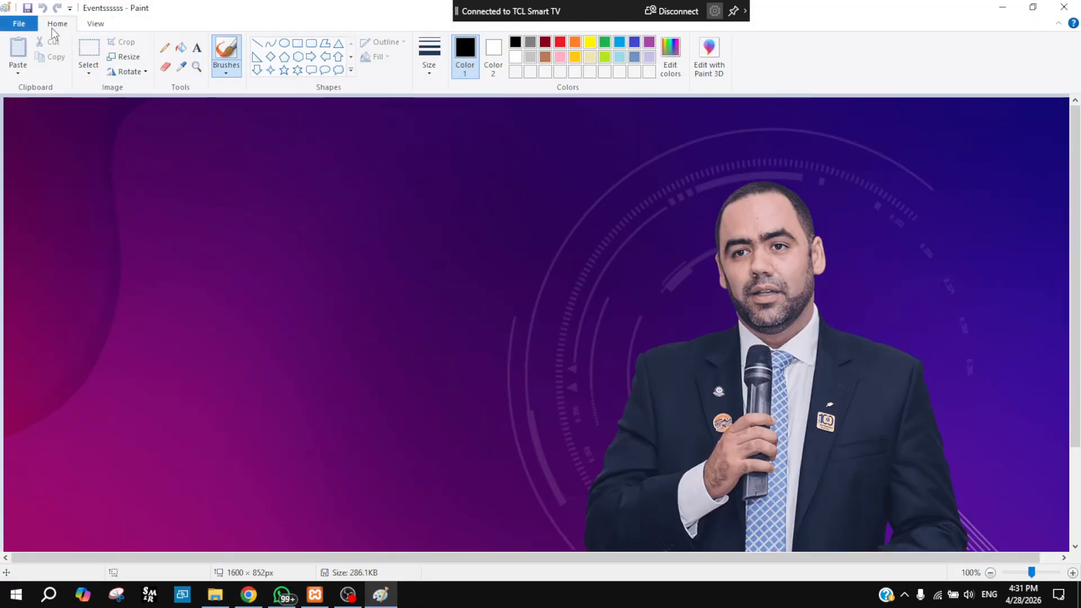
click(21, 26)
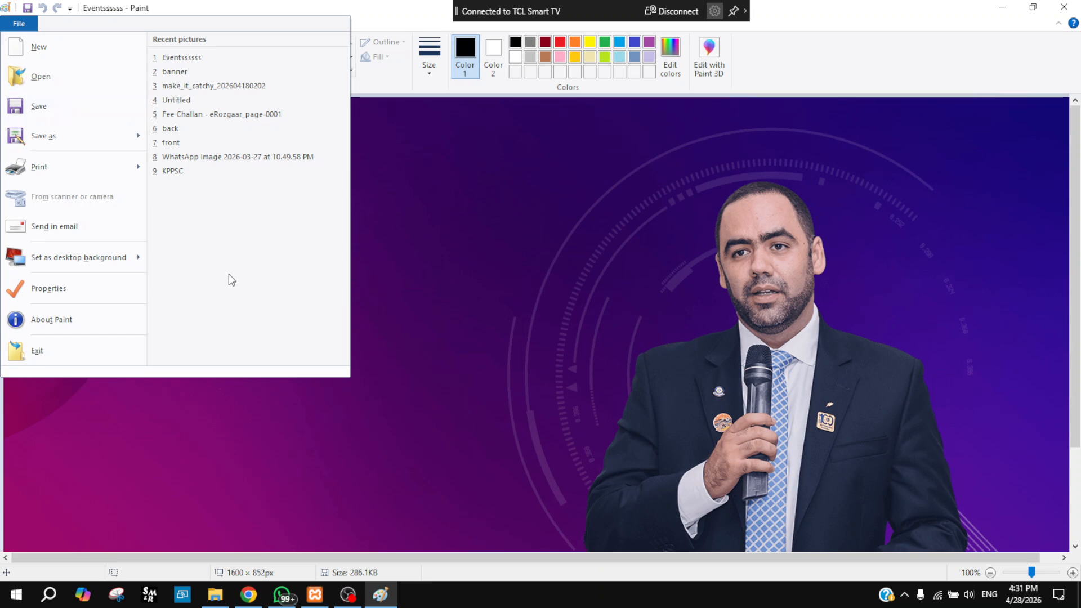
click(61, 78)
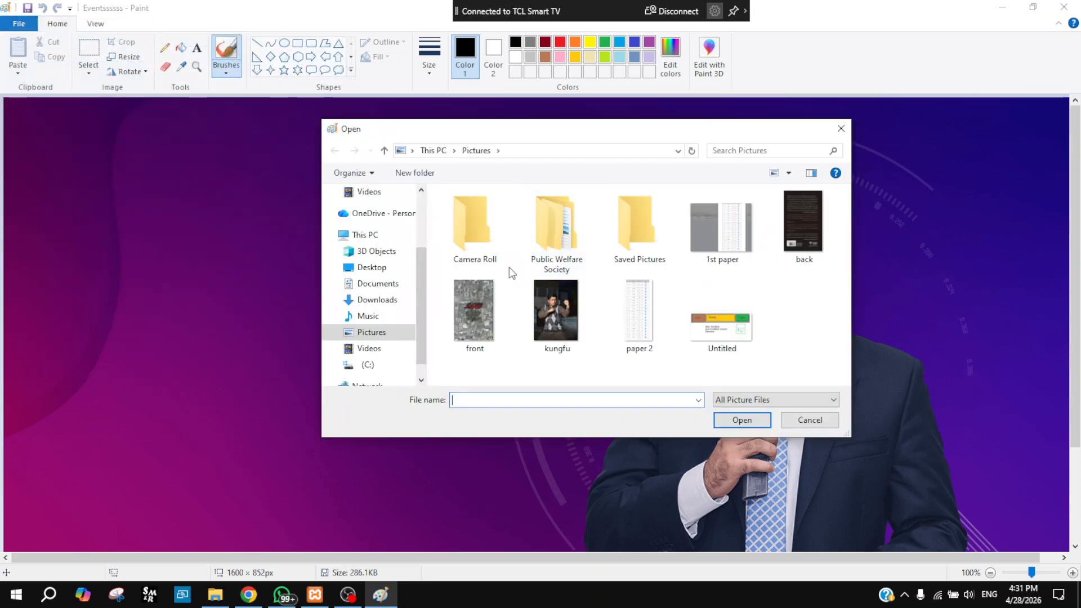
click(394, 299)
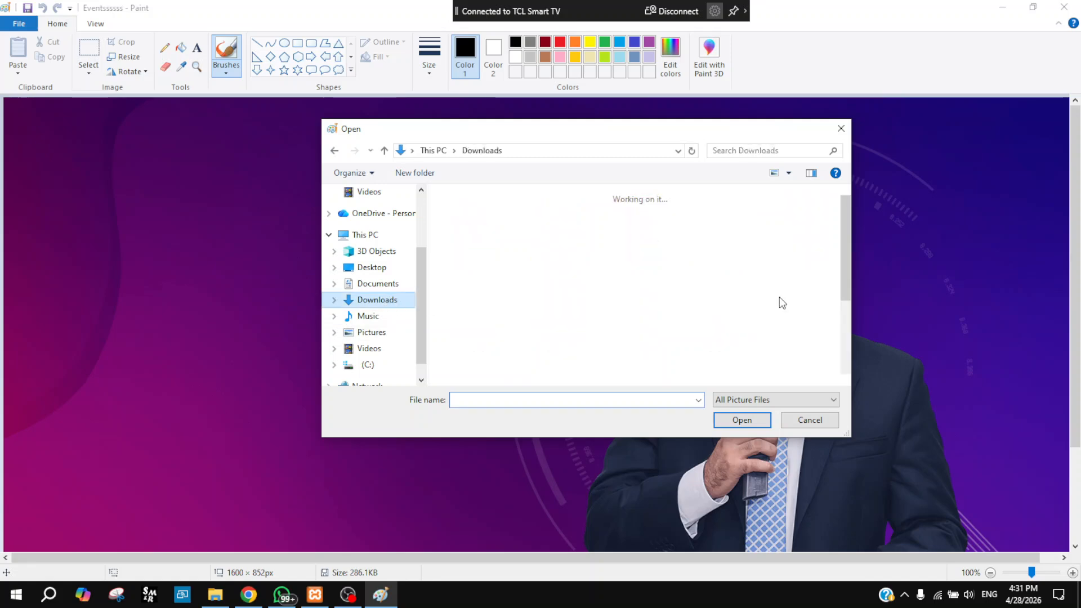
click(475, 254)
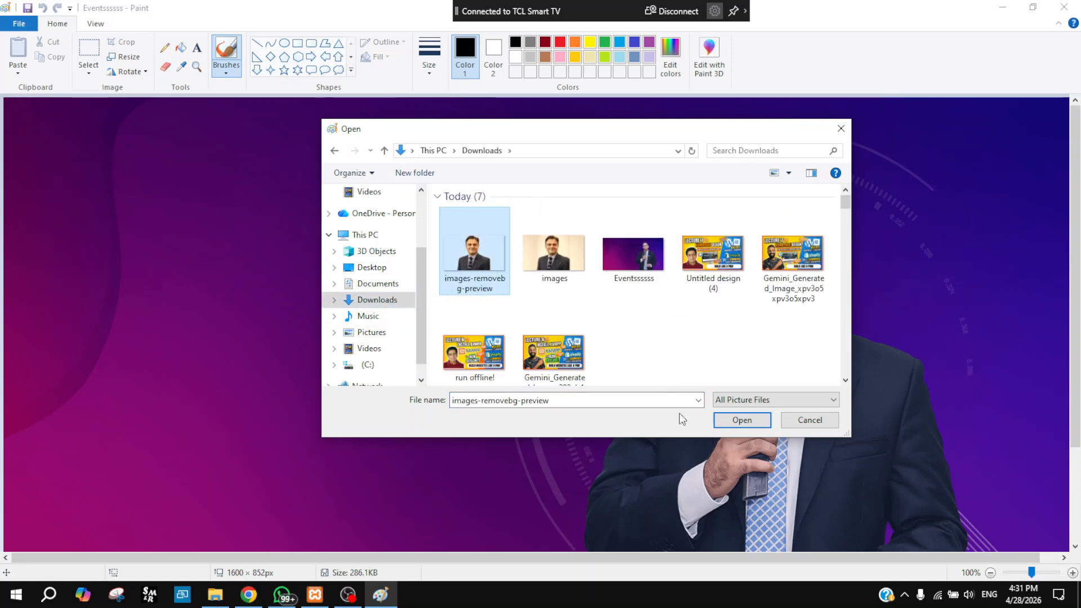
click(762, 420)
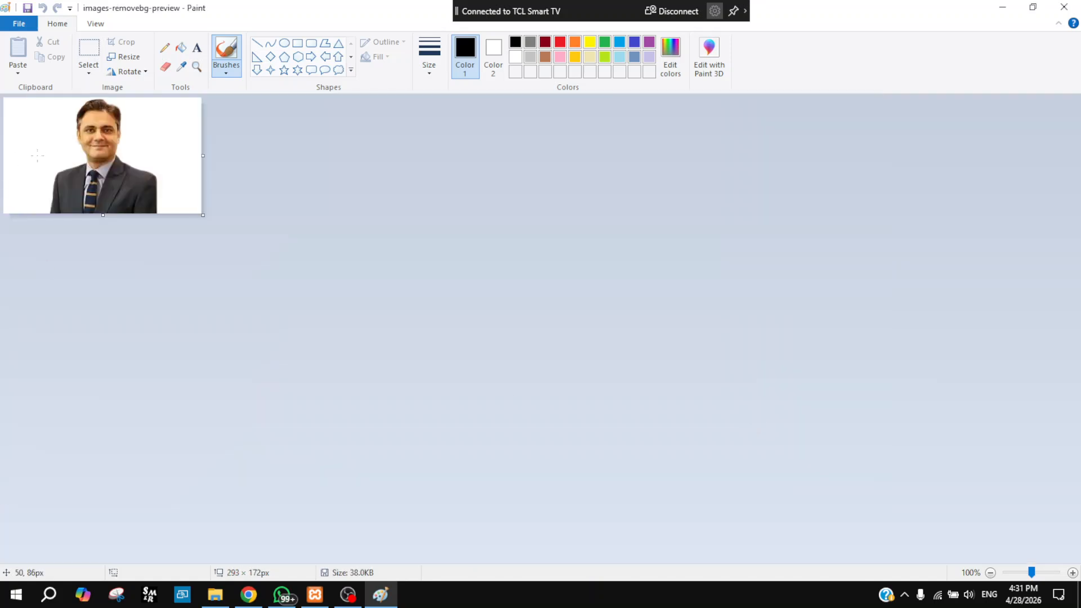
Step: Draw a tight rectangular selection around the man, then minimize Paint
click(90, 53)
drag(40, 103, 180, 258)
click(171, 249)
drag(40, 99, 170, 231)
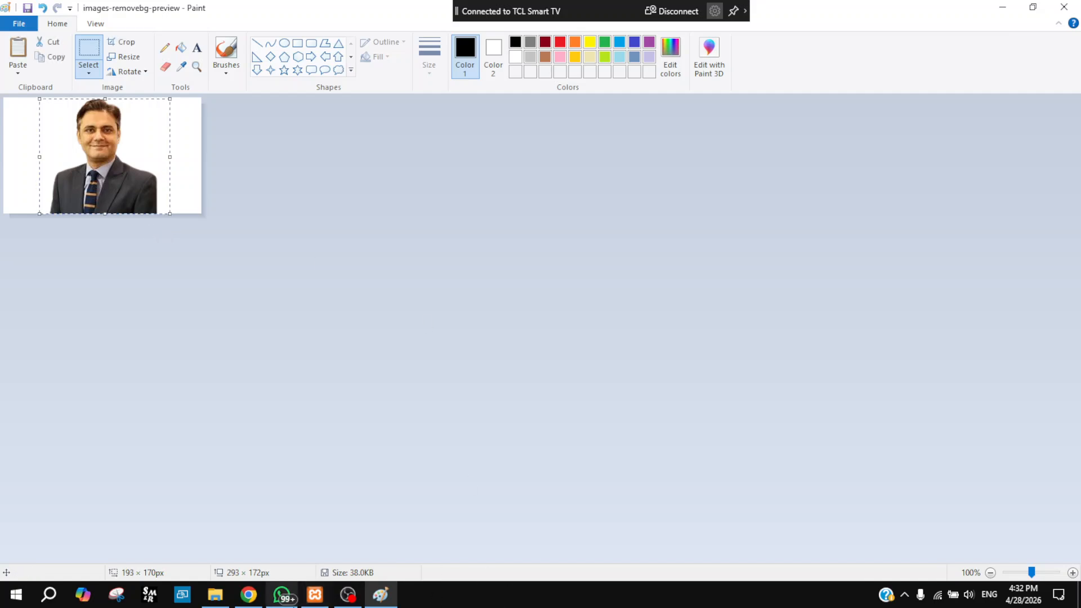
click(383, 597)
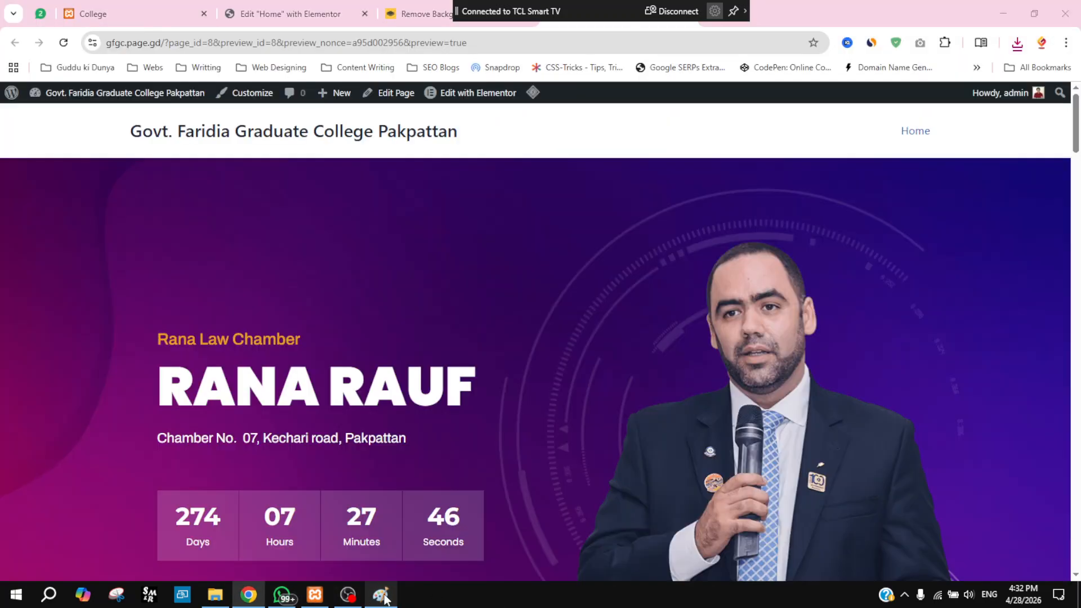
Step: Compare the cut-out portrait in Paint against the live Home page preview
click(383, 597)
click(1000, 7)
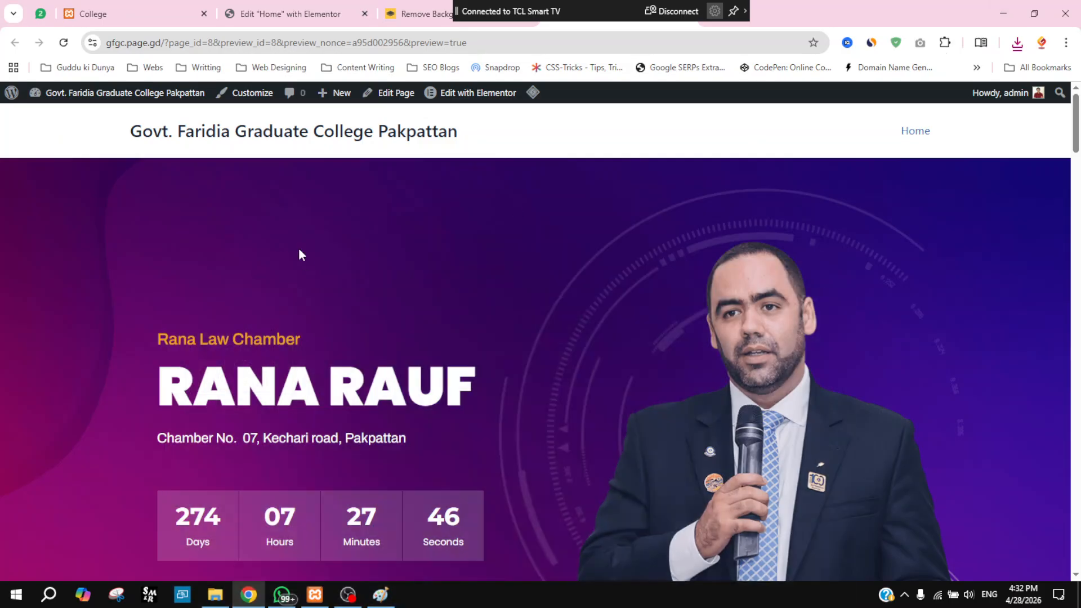
click(395, 597)
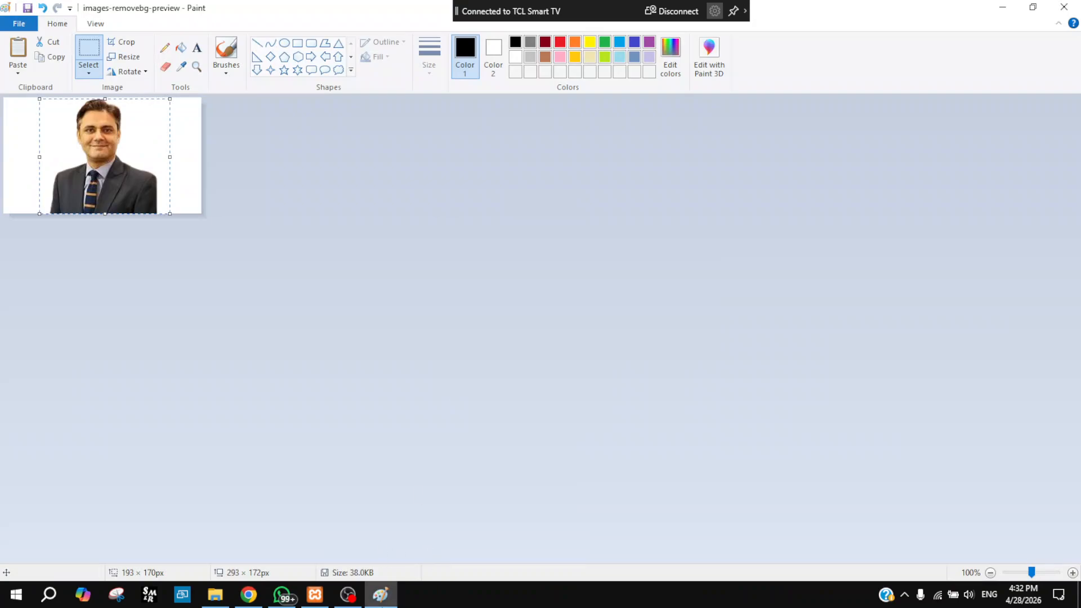
click(390, 601)
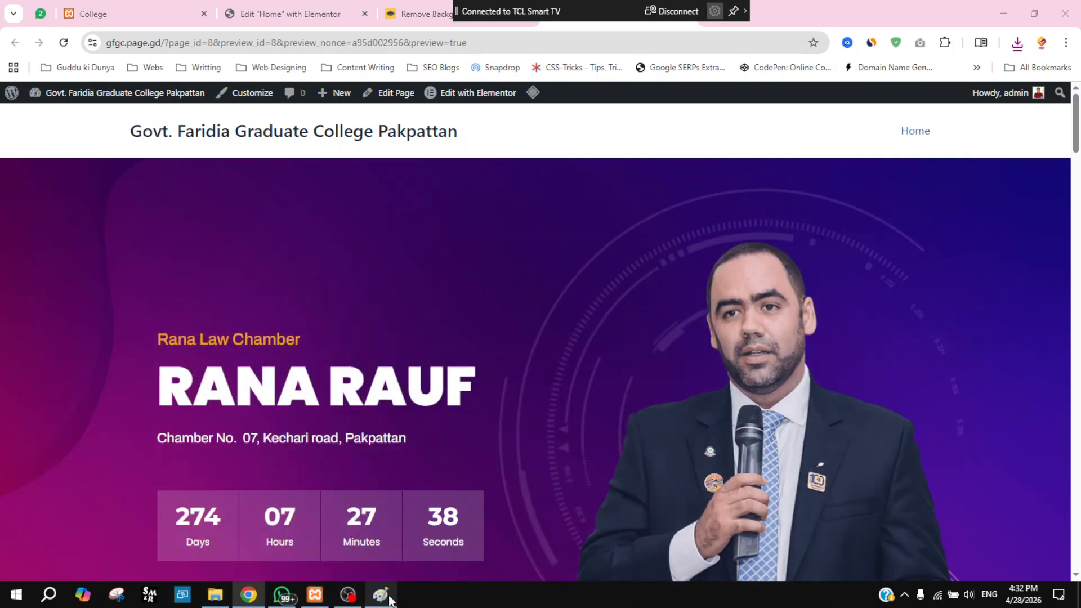
click(390, 600)
click(388, 603)
Step: From the Home page preview, start entering photopea.com in the address bar
drag(482, 7, 7, 16)
click(510, 14)
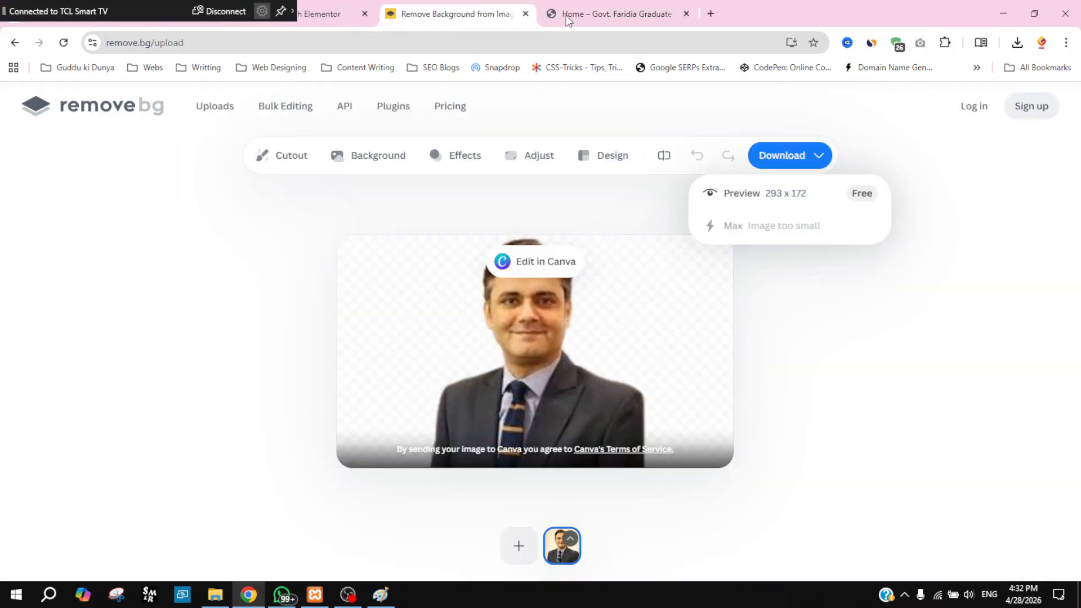
click(636, 8)
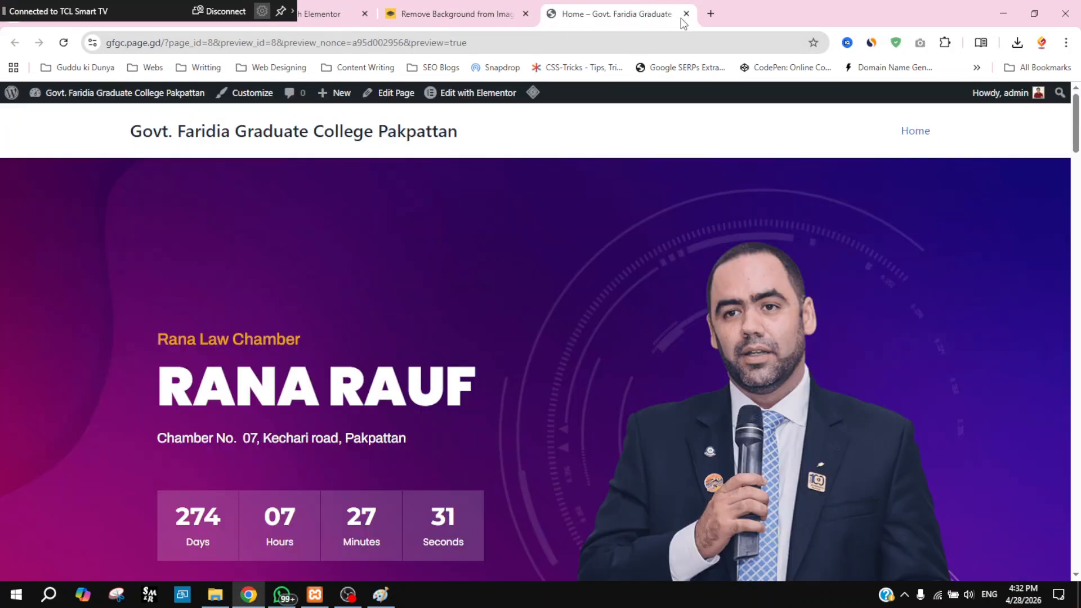
click(546, 41)
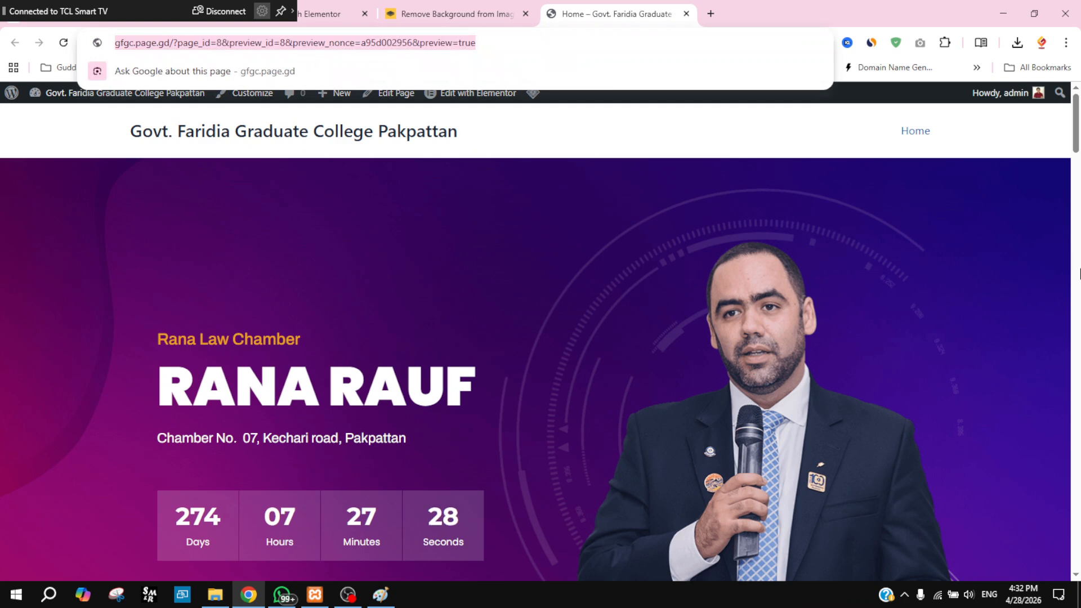
text(pho)
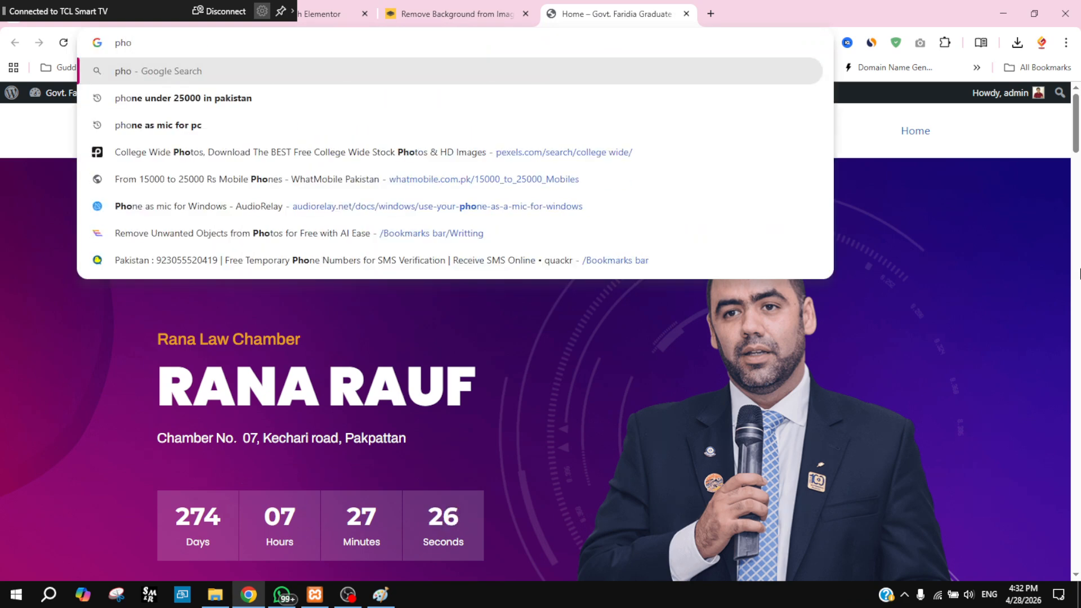
text(topea.com)
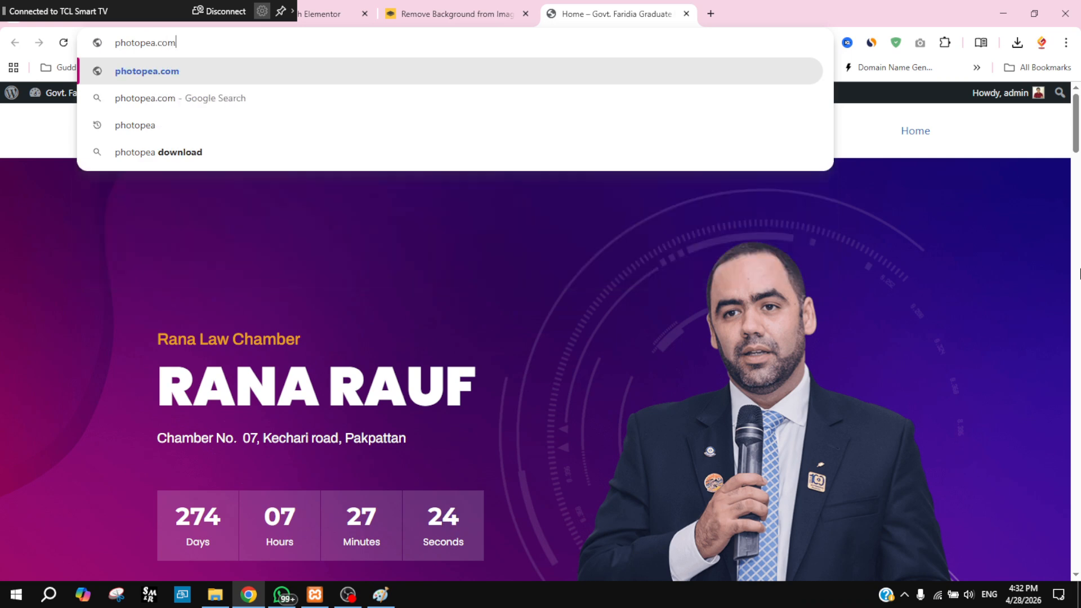
Step: Load photopea.com, dismiss the New Project dialog, and bring up File > Open showing Downloads
key(Return)
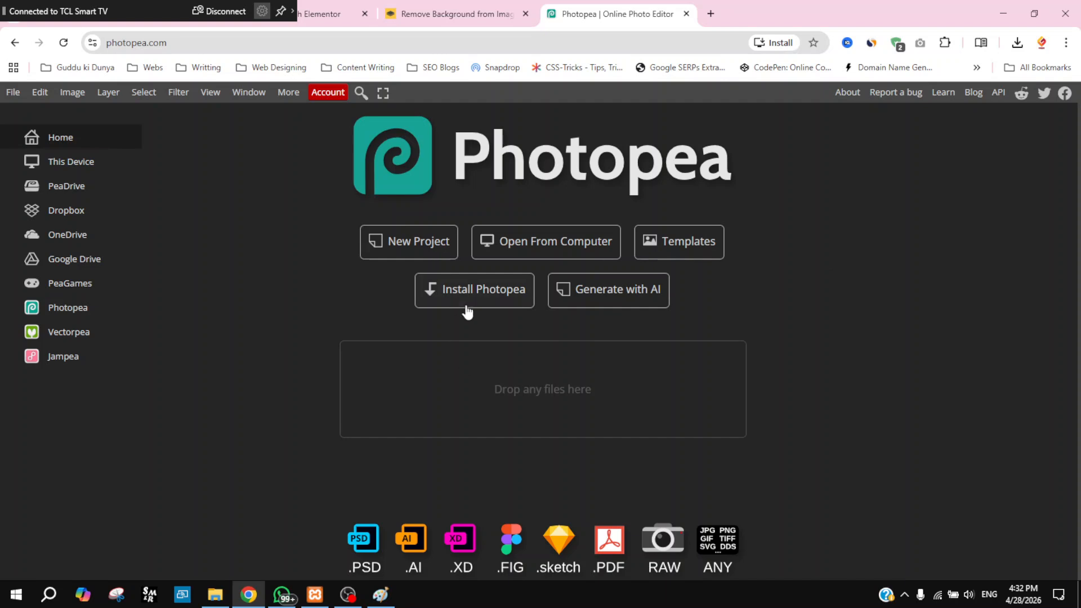
click(416, 244)
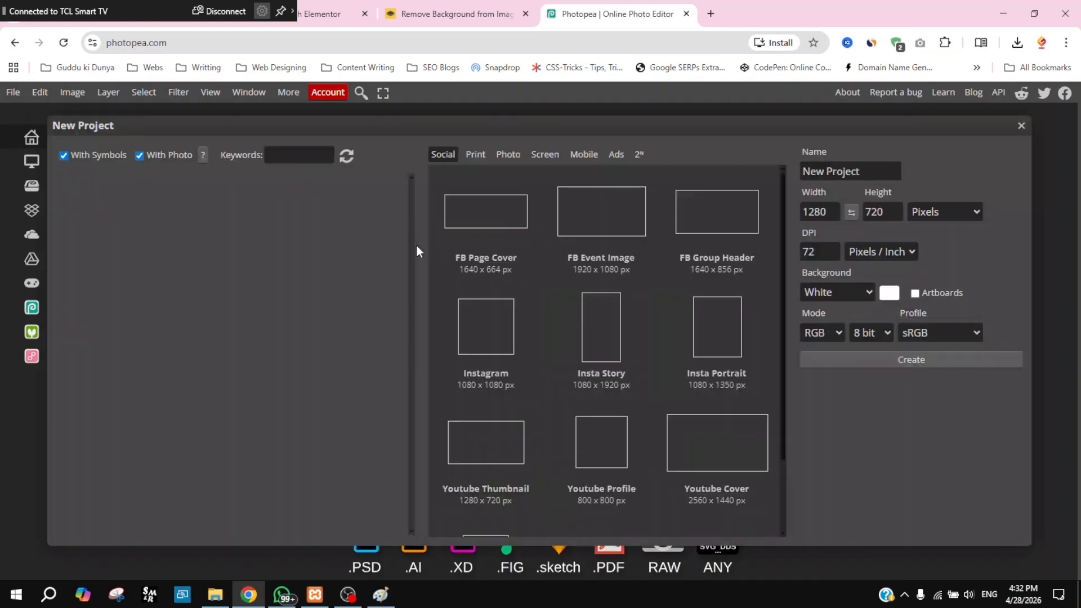
click(1022, 126)
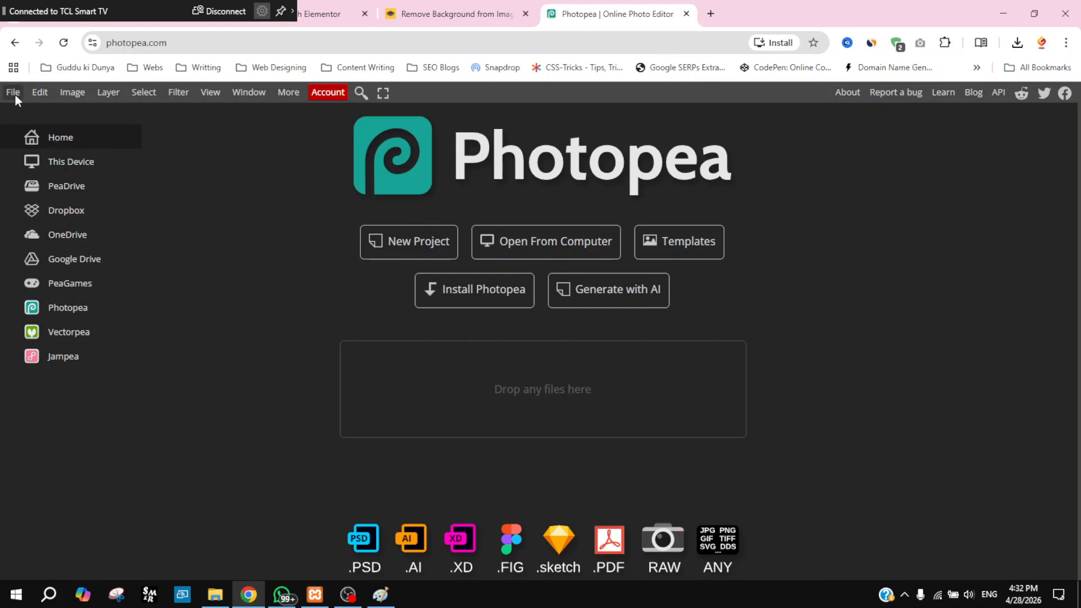
click(15, 93)
click(60, 143)
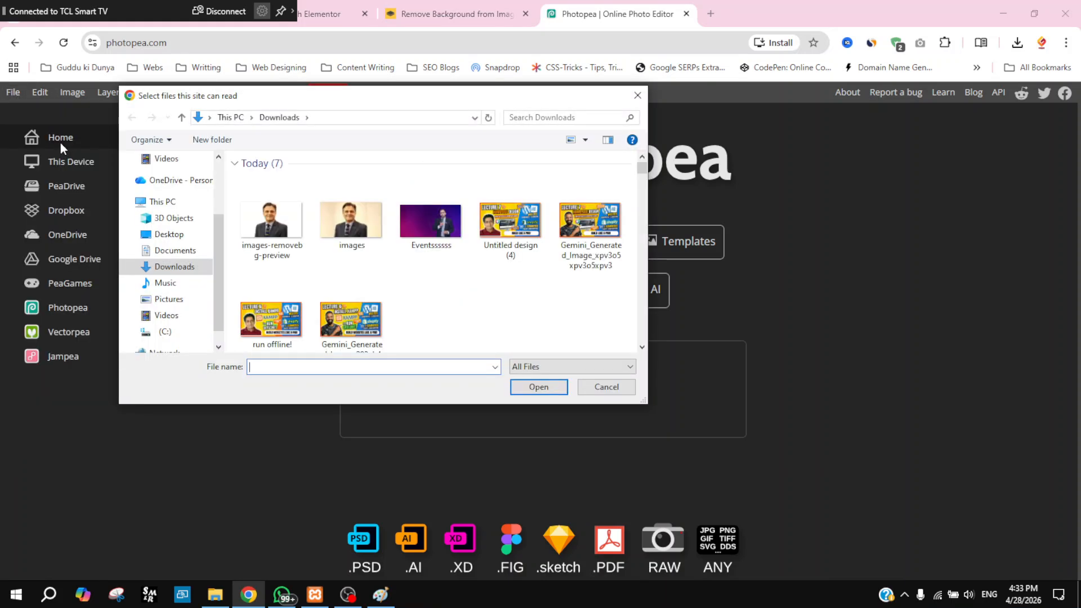
Step: Open Eventssssss.png and place the images-removebg-preview cut-out portrait into it
click(443, 235)
click(530, 385)
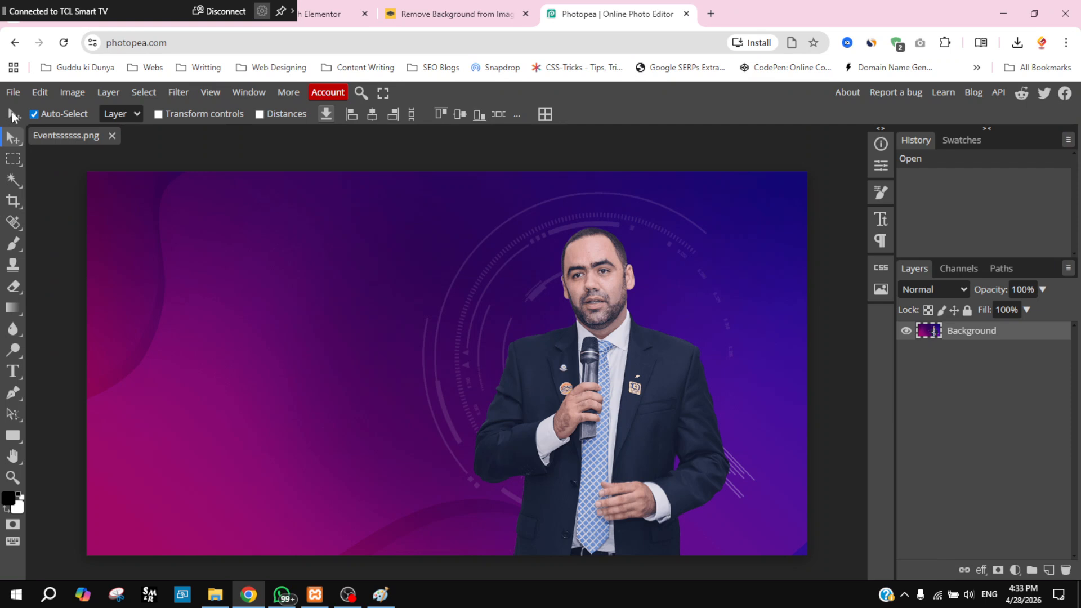
click(15, 96)
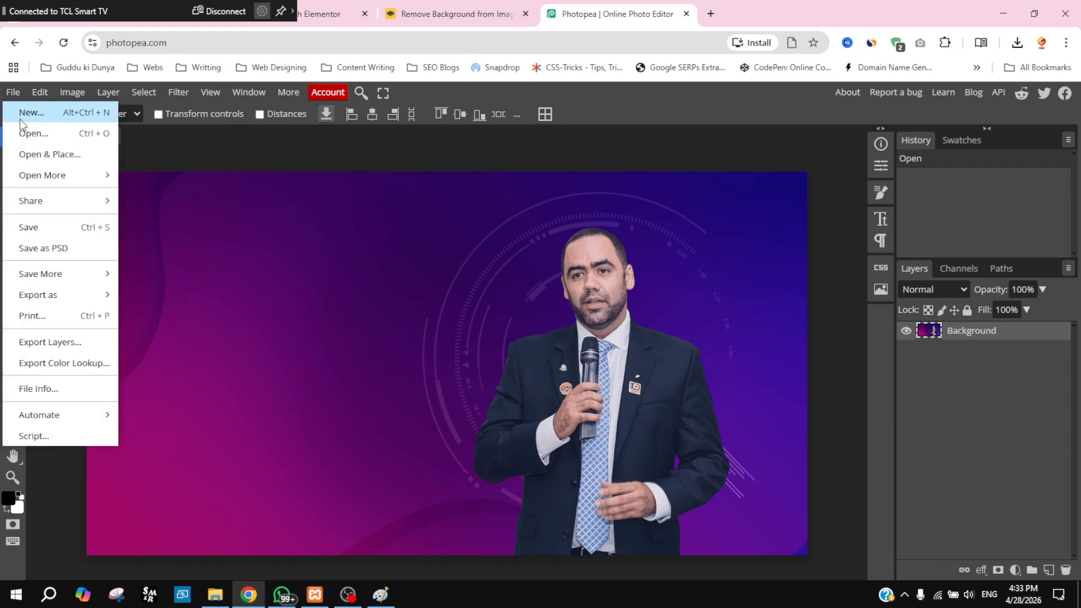
click(68, 159)
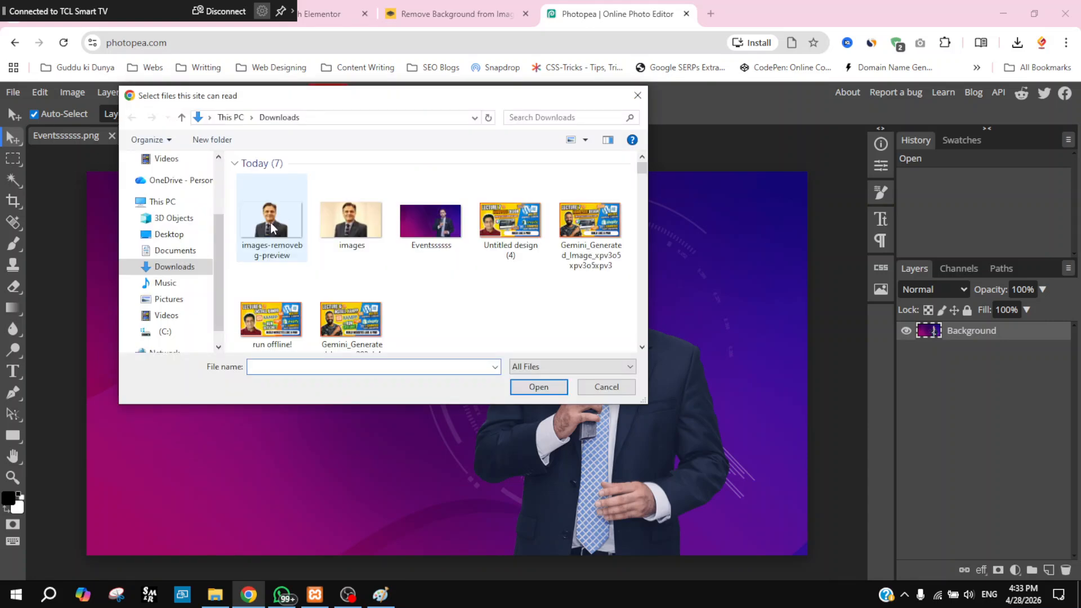
click(250, 223)
click(539, 389)
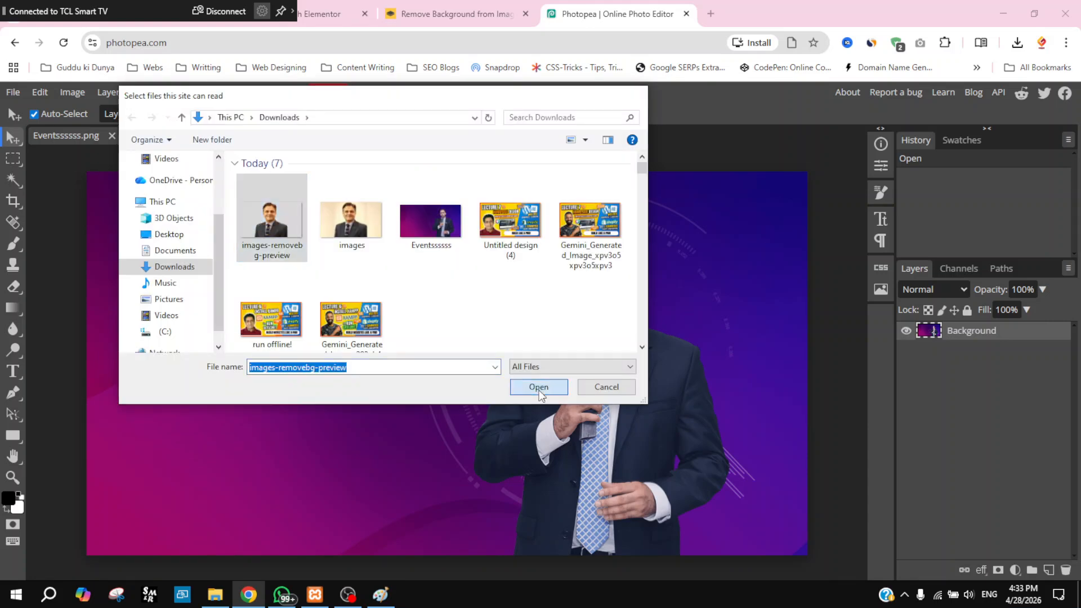
Step: Move and enlarge the placed portrait over the speaker, commit, then undo it entirely
drag(434, 363, 590, 255)
drag(537, 293, 91, 555)
drag(360, 459, 588, 414)
drag(839, 525, 991, 607)
mouse_move(645, 471)
mouse_down()
mouse_move(615, 431)
mouse_move(620, 417)
mouse_move(627, 465)
mouse_up()
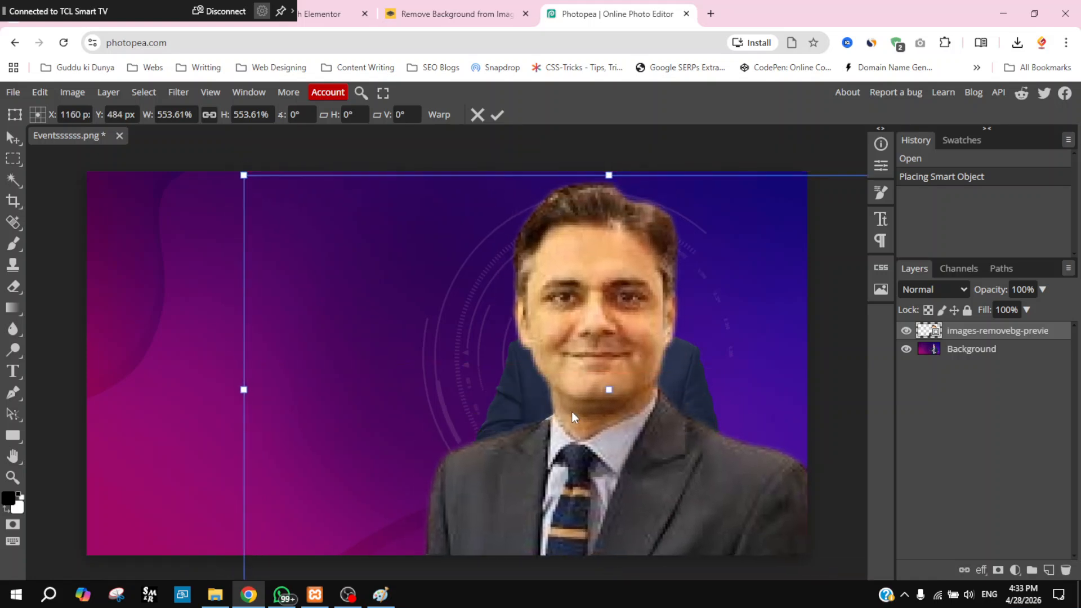
key(Return)
key(ctrl+z)
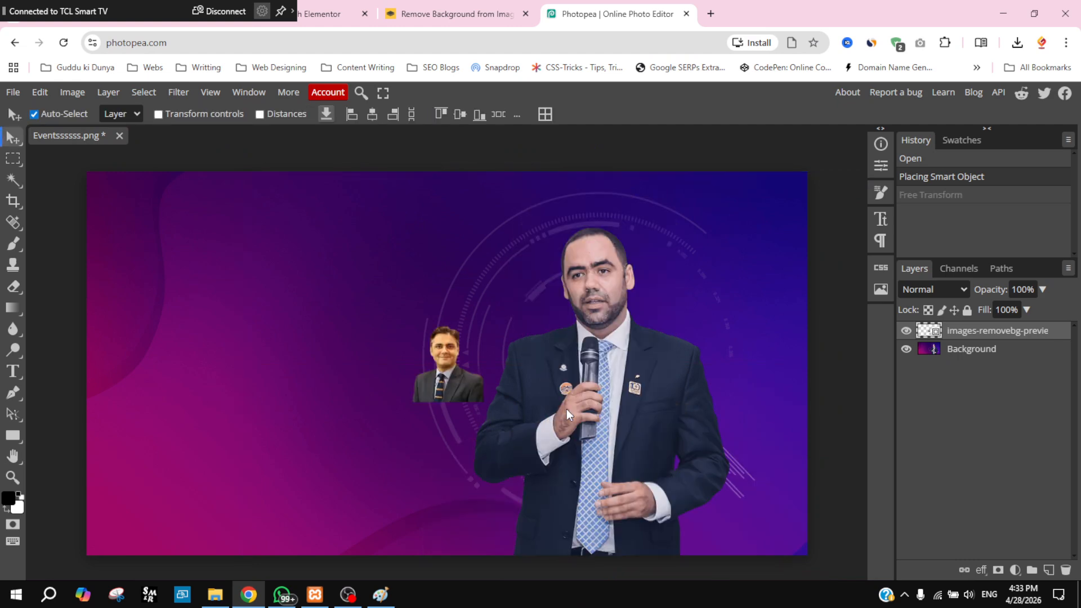
key(ctrl+z)
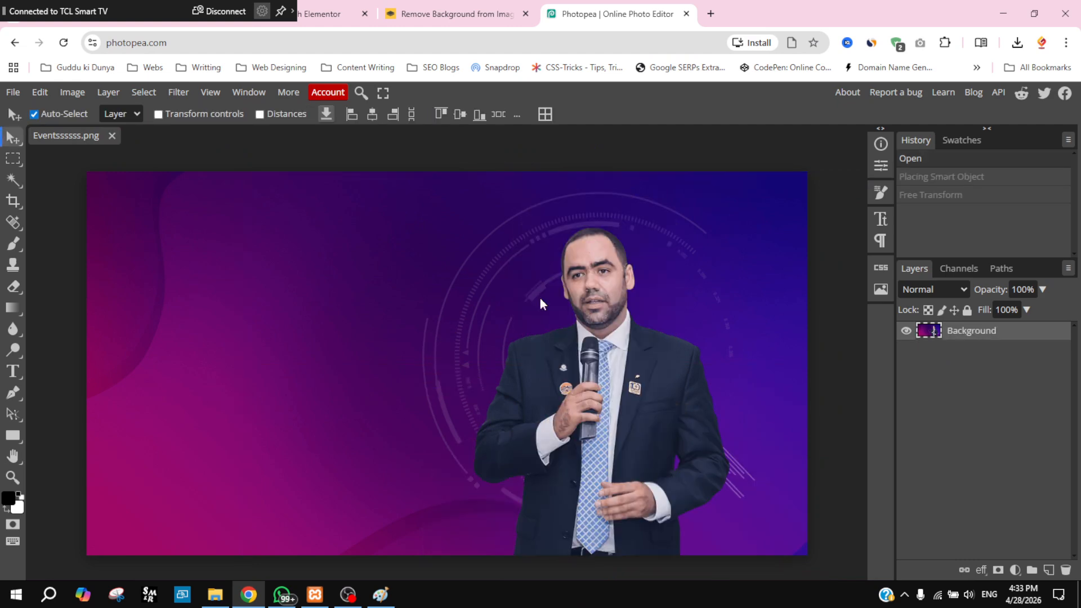
Step: Search the web for pexels in a new browser tab
click(710, 15)
text(;ex)
key(BackSpace)
key(BackSpace)
key(BackSpace)
text(pexels)
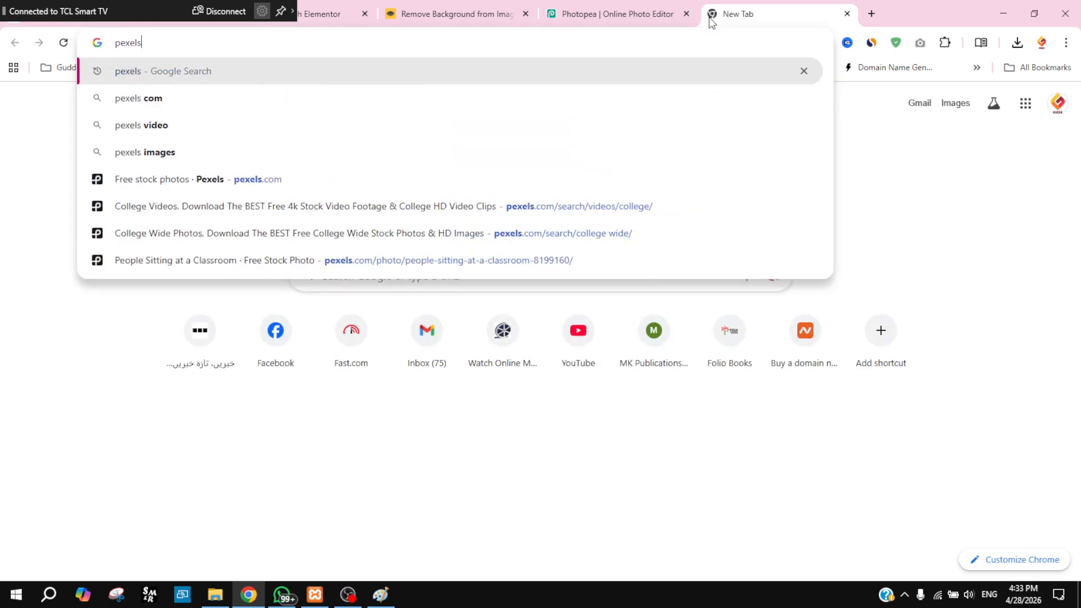
key(Return)
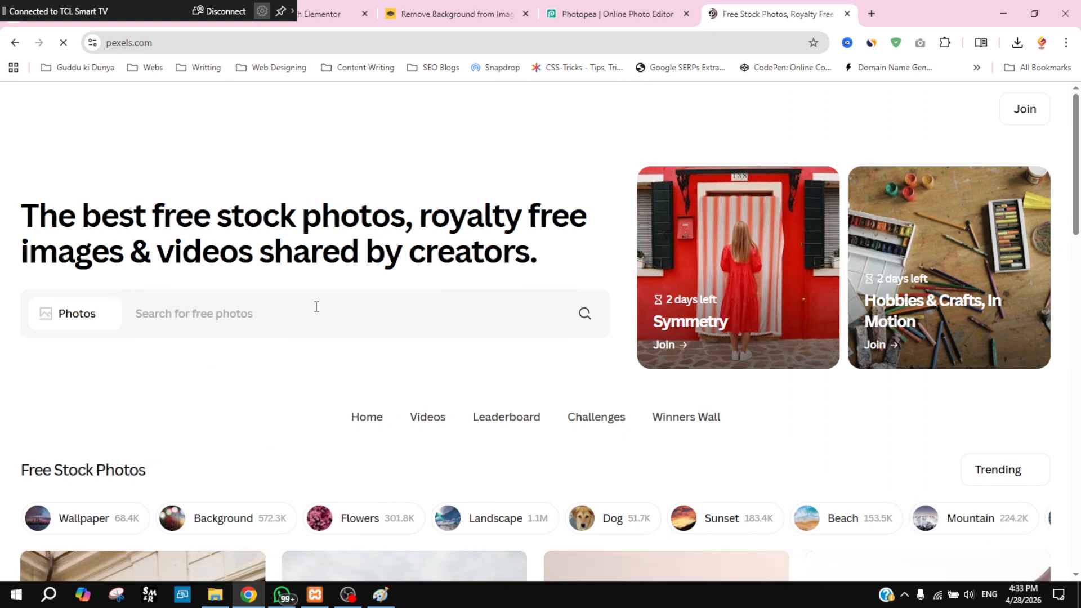
Step: Search Pexels for 'background' photos and browse through the results
click(229, 308)
text(bac)
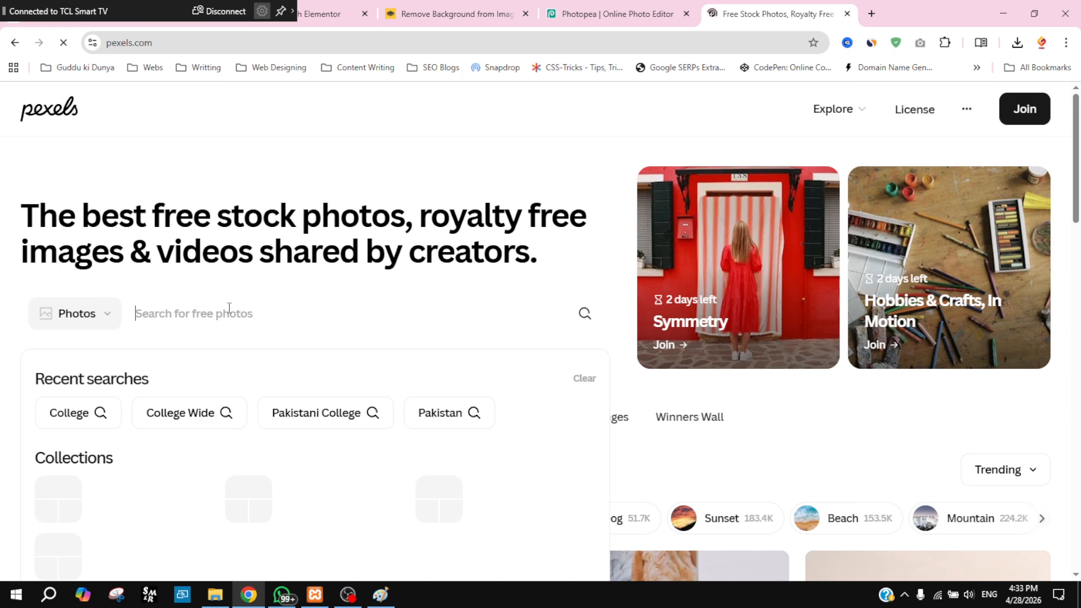
text(back)
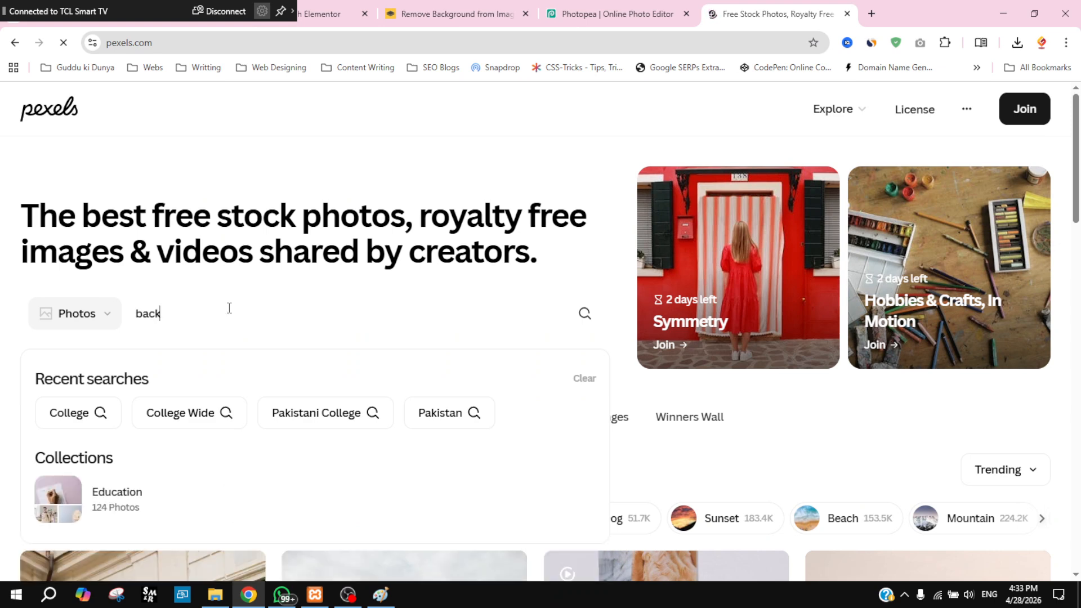
text(ground)
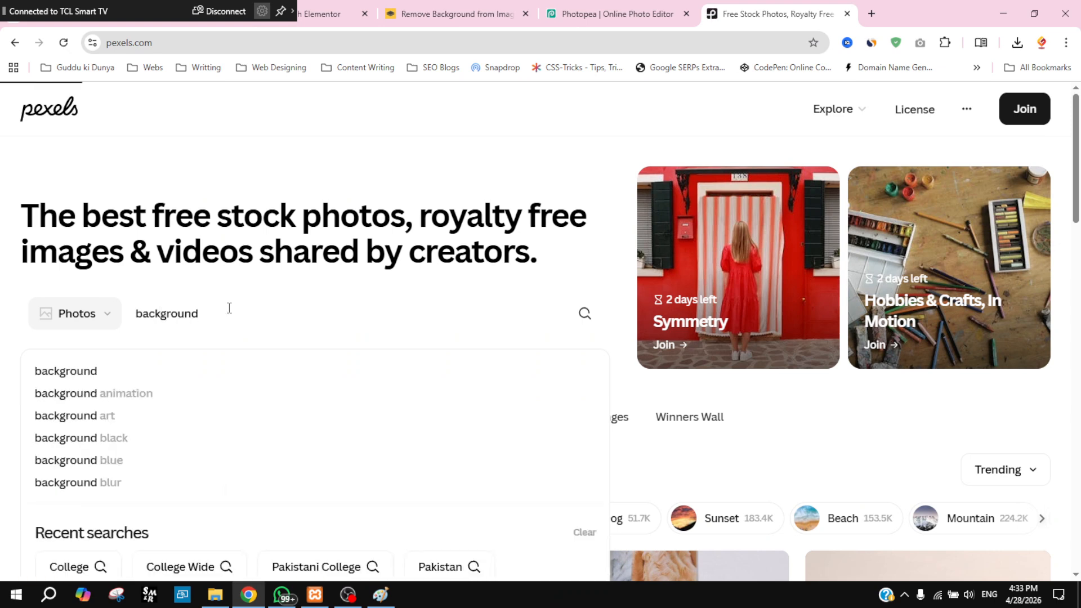
key(Return)
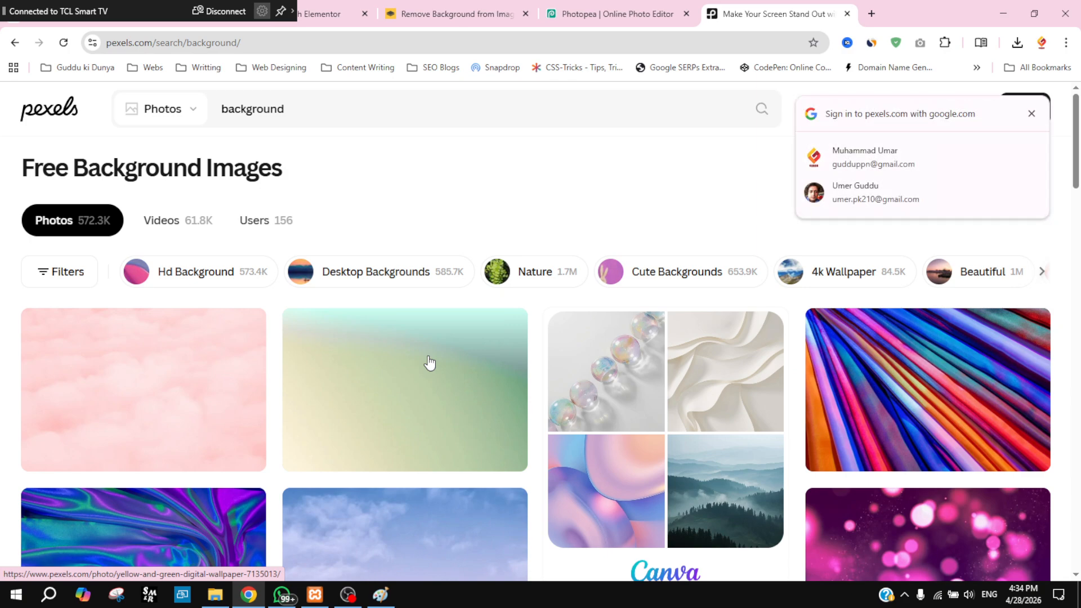
scroll(668, 463, down, 3)
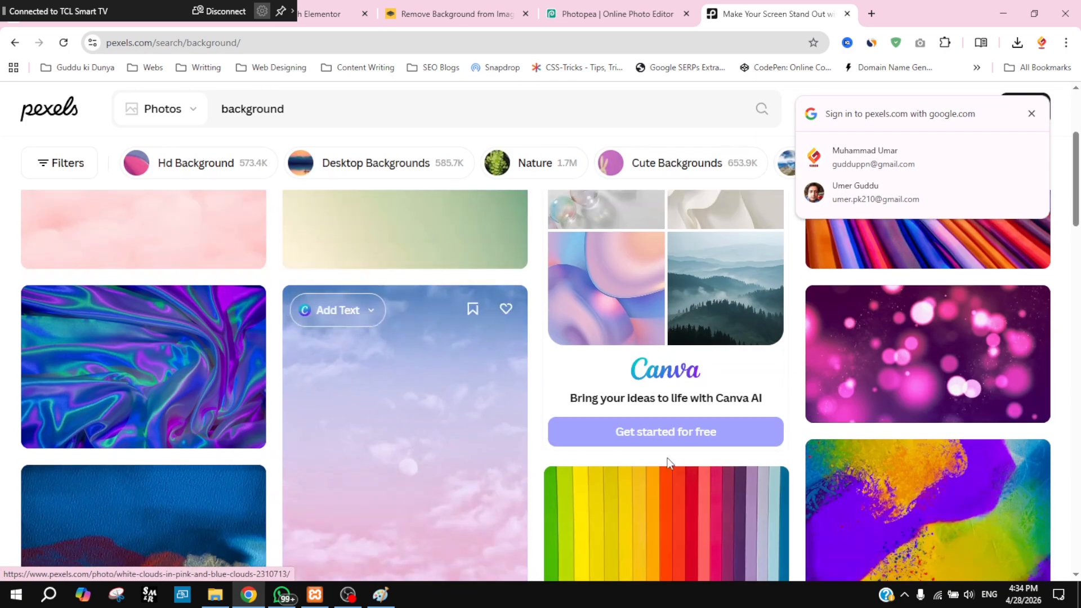
scroll(669, 463, down, 10)
scroll(531, 469, down, 10)
scroll(530, 460, down, 5)
scroll(529, 460, up, 8)
scroll(530, 459, up, 15)
scroll(529, 460, down, 3)
scroll(233, 495, down, 3)
scroll(233, 493, up, 6)
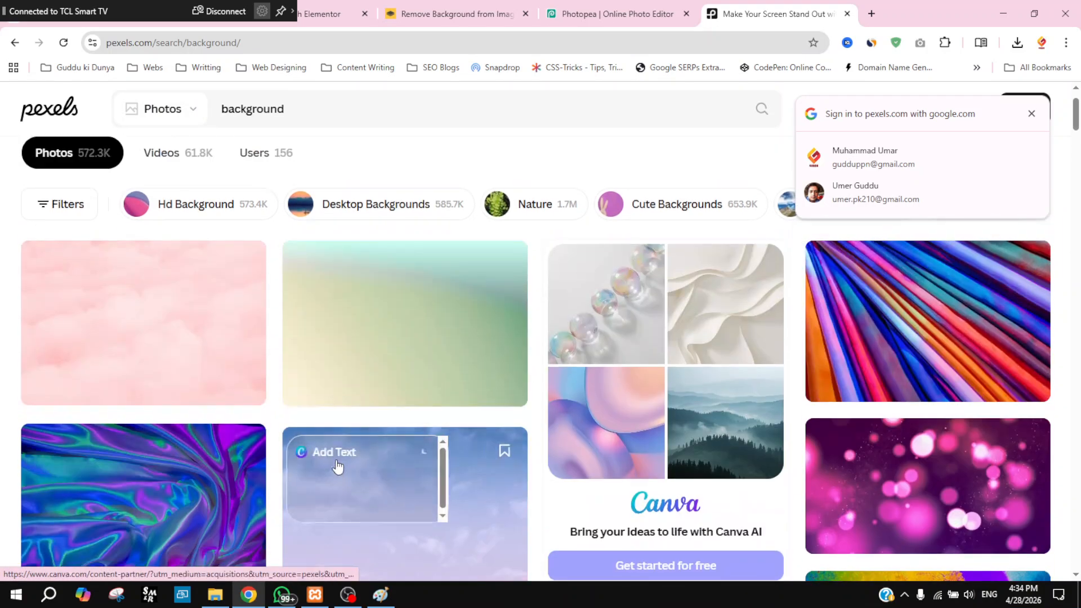
scroll(553, 455, down, 8)
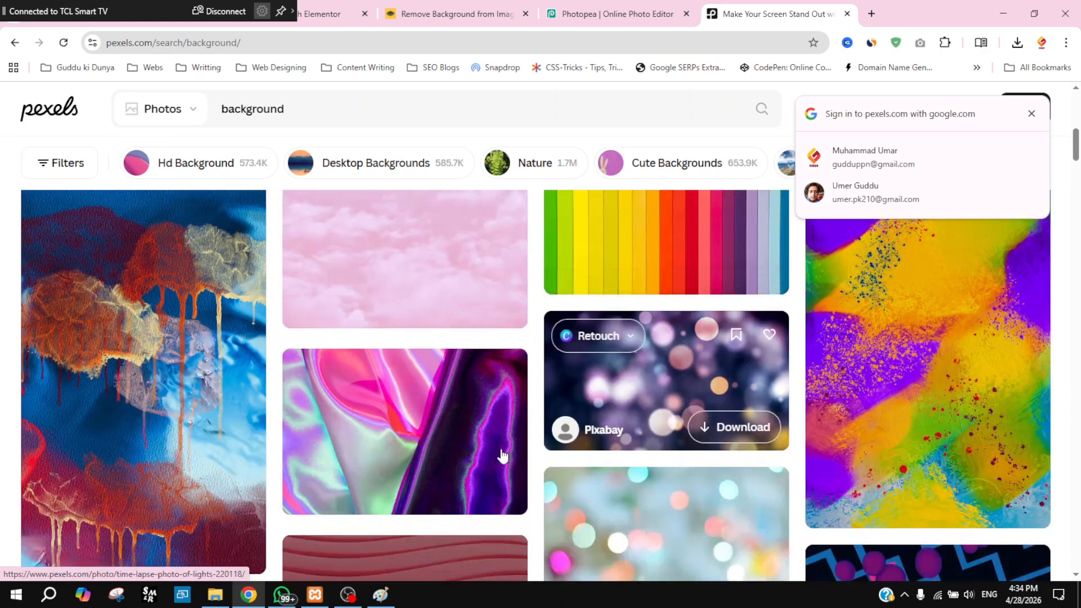
scroll(394, 428, up, 5)
Step: Preview the iridescent satin fabric photo, then close it back to the results
click(188, 365)
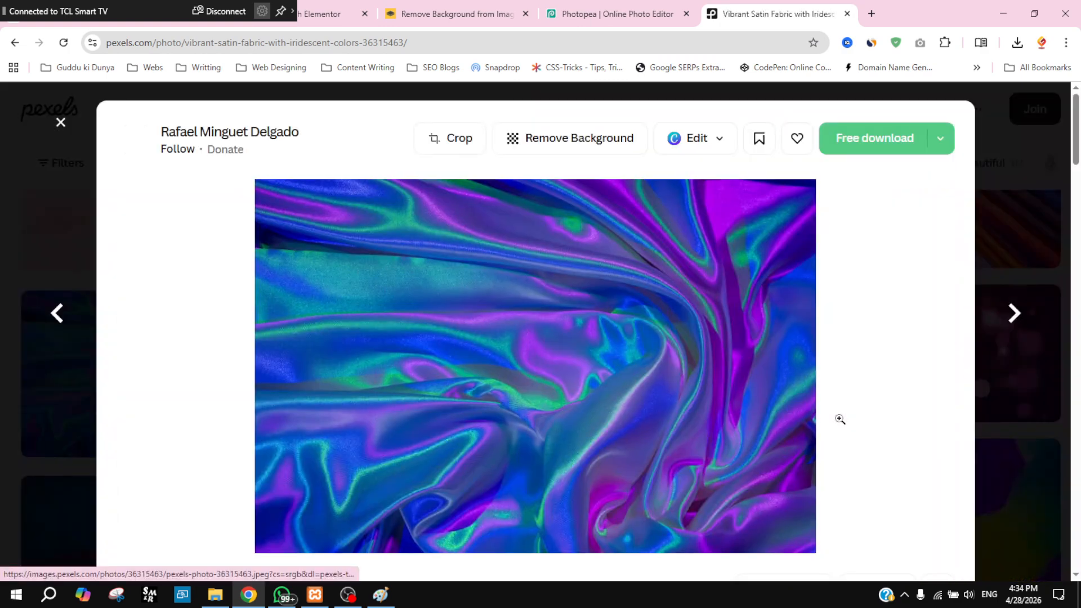
click(15, 43)
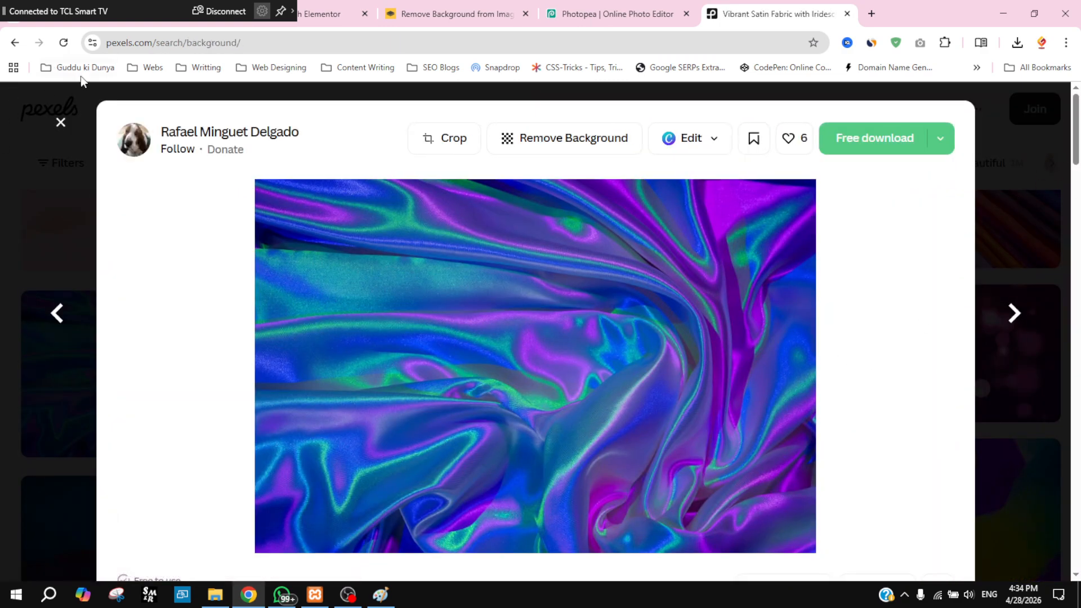
click(79, 158)
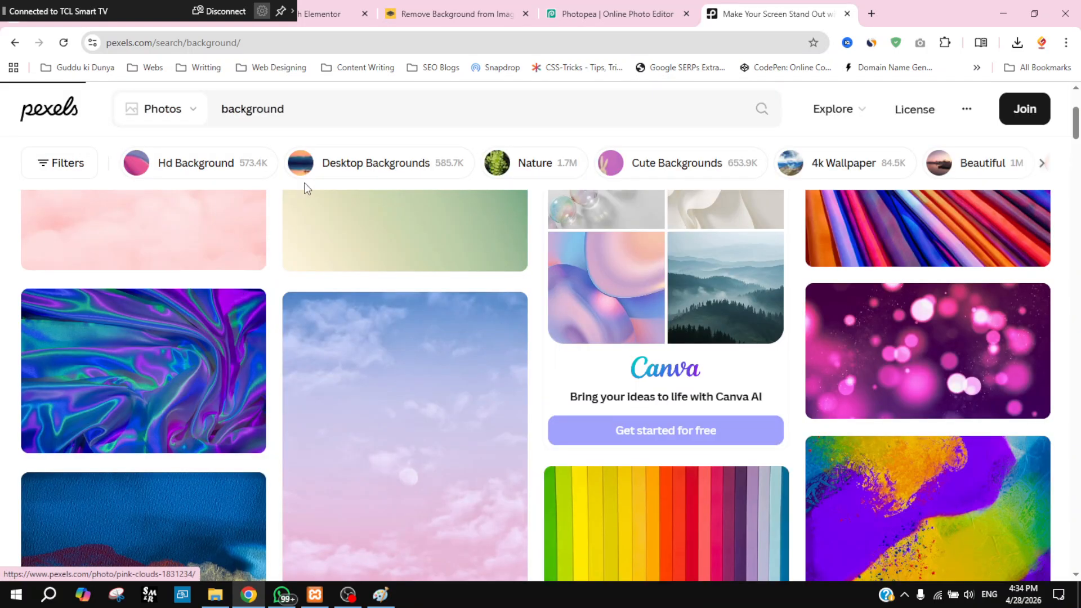
Step: Search Pexels for 'wide background' photos
key(alt+Left)
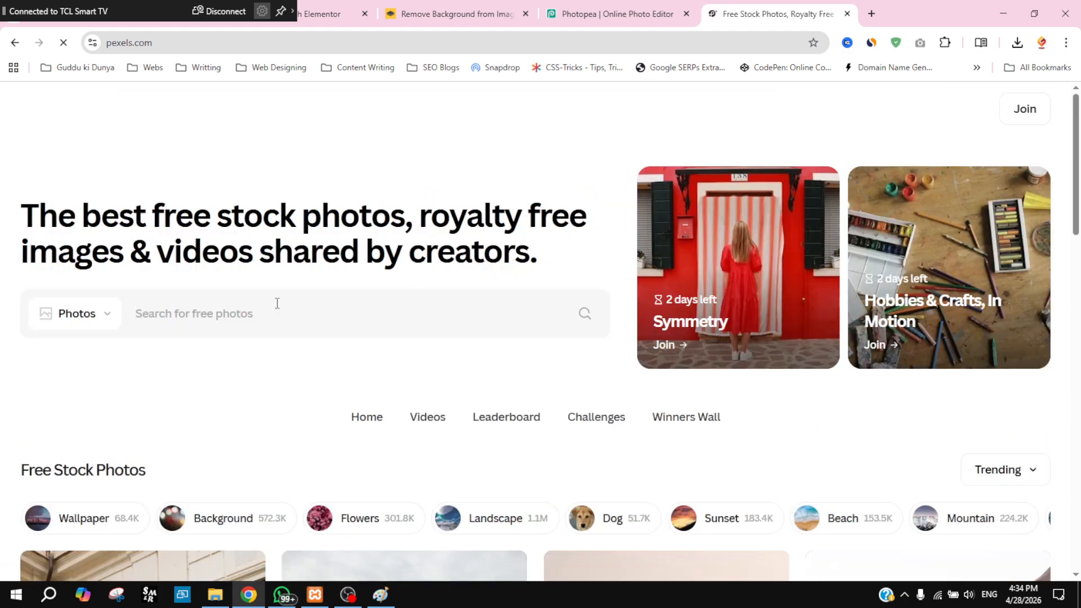
scroll(261, 441, down, 13)
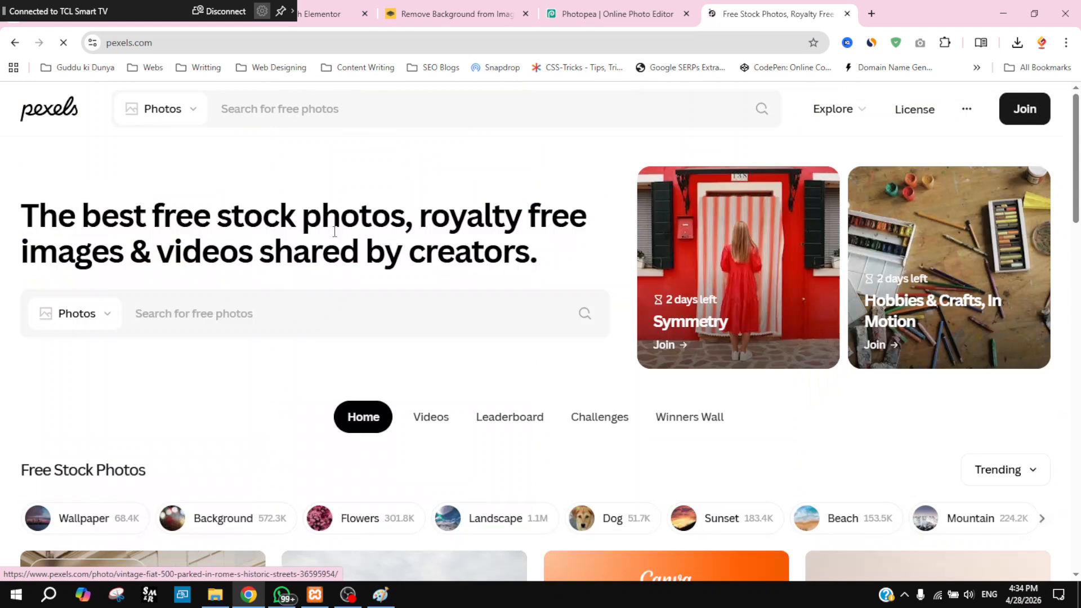
click(219, 318)
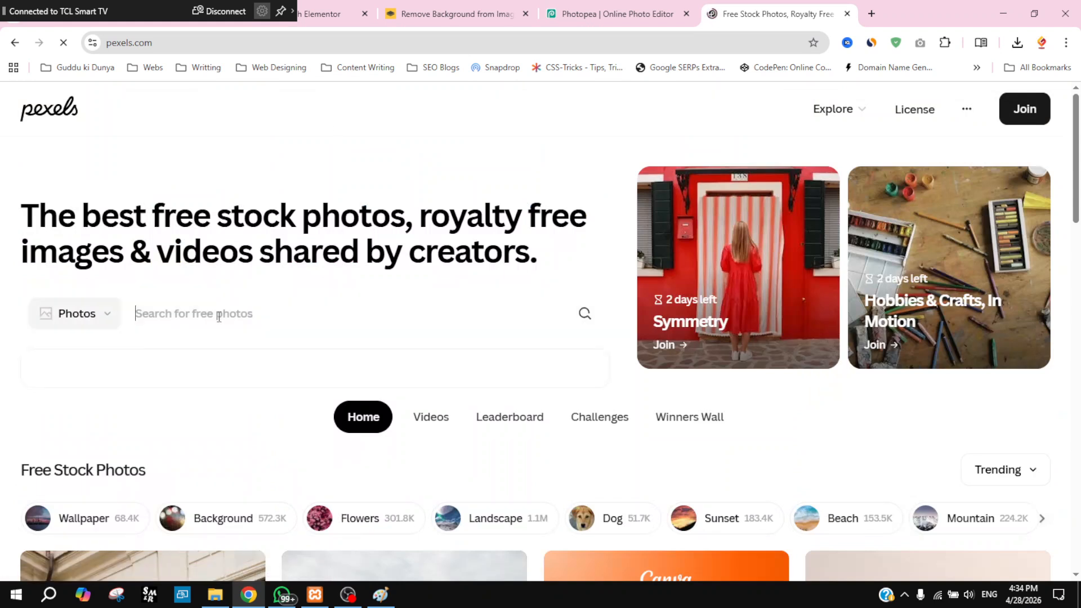
text(wide back)
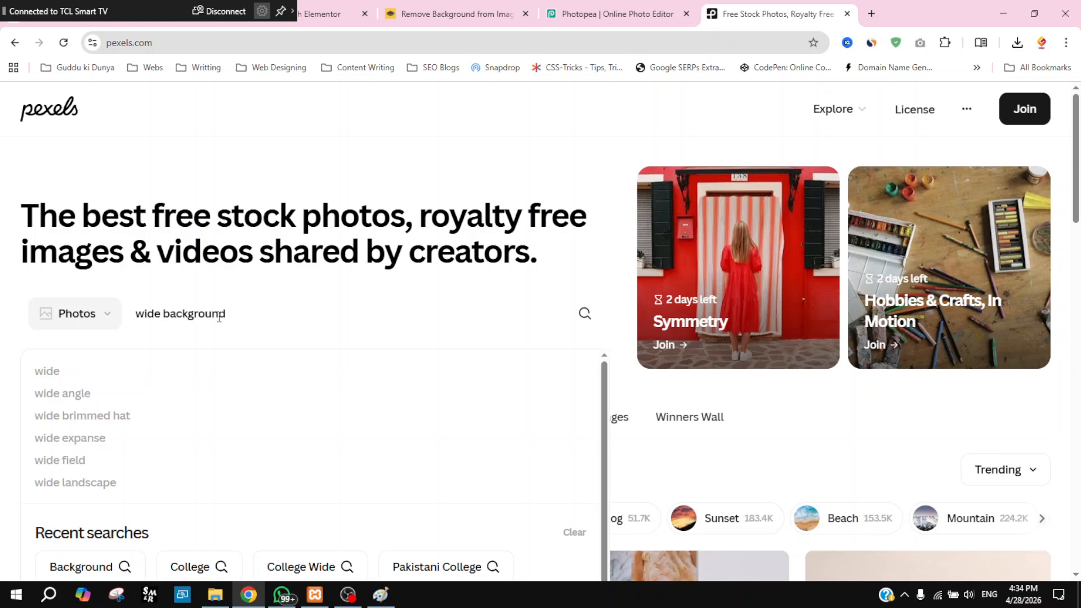
text(ground)
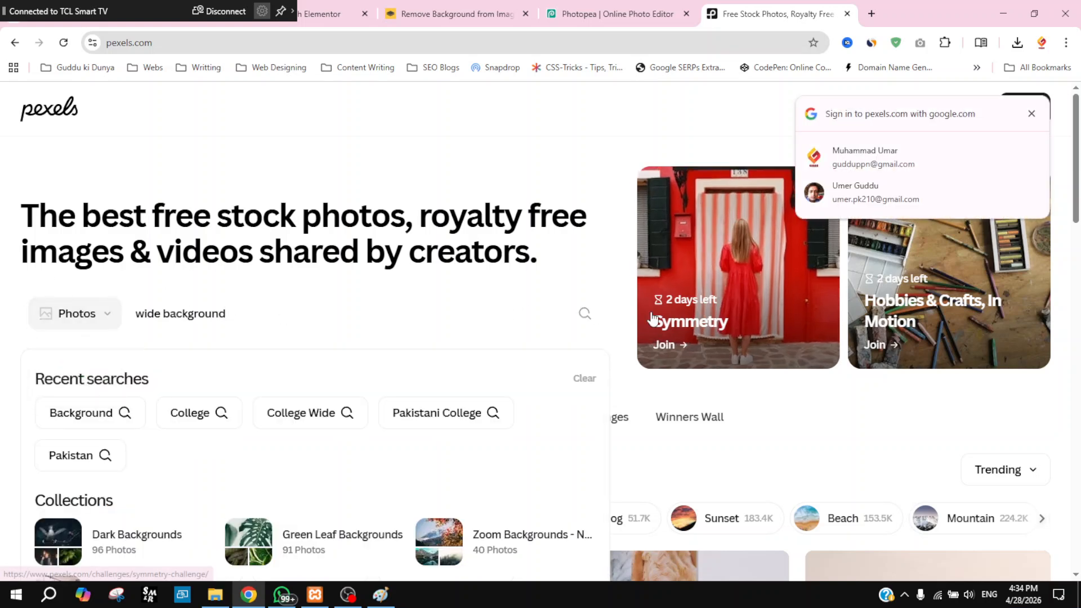
click(584, 317)
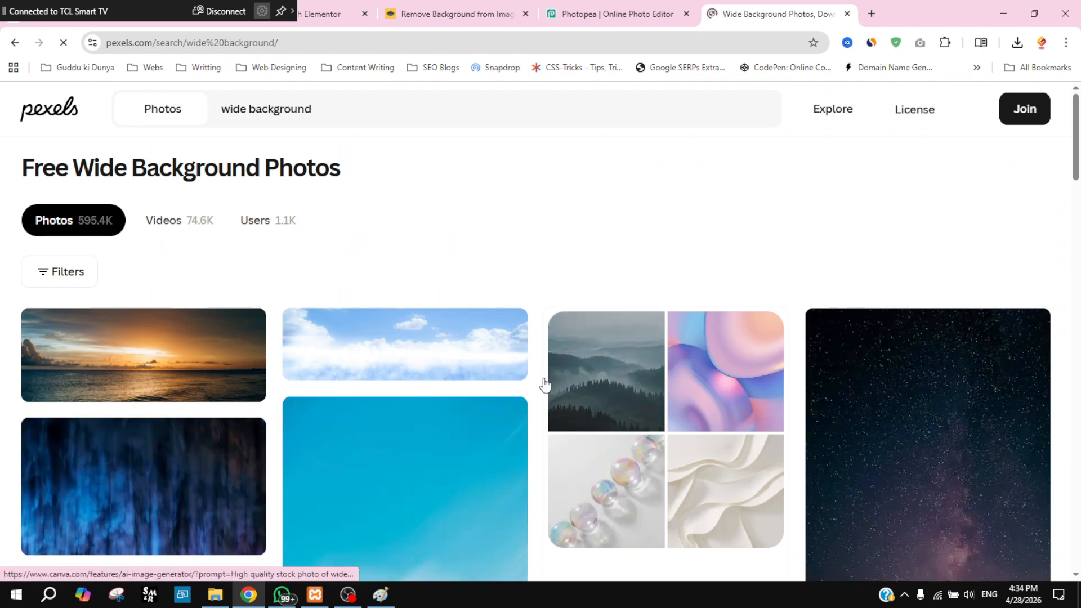
Step: Download the orange-sky mountain silhouette photo for free, closing the sign-in and thanks prompts
scroll(392, 372, down, 2)
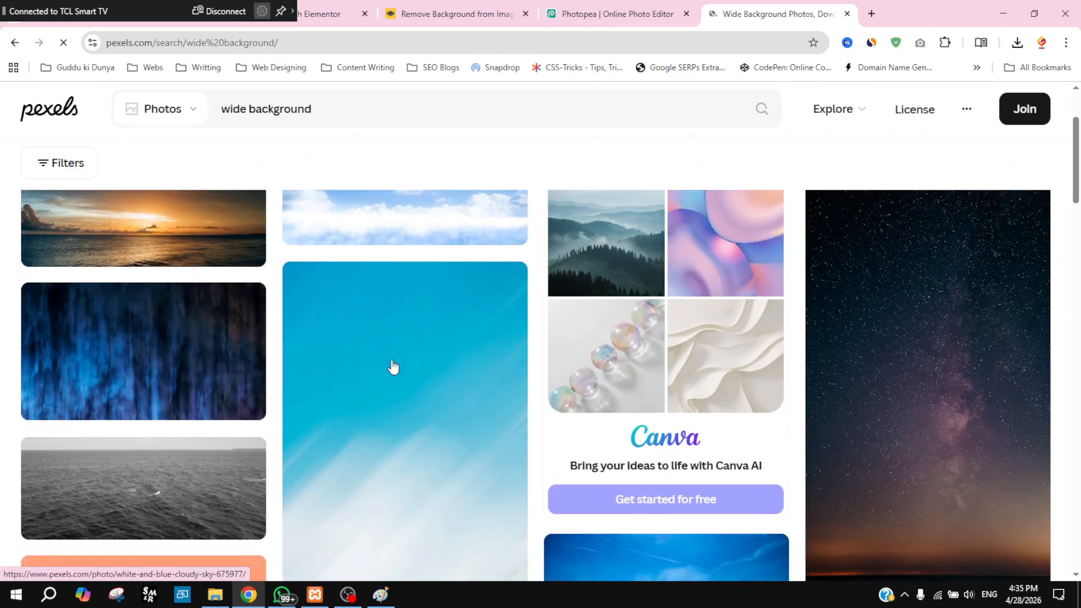
scroll(393, 367, down, 4)
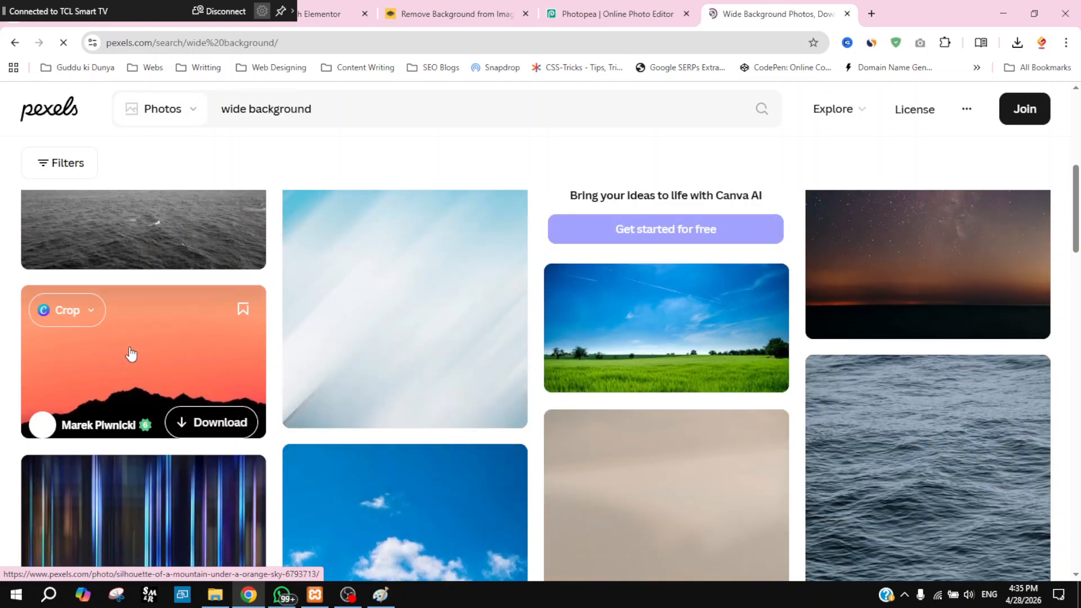
click(130, 355)
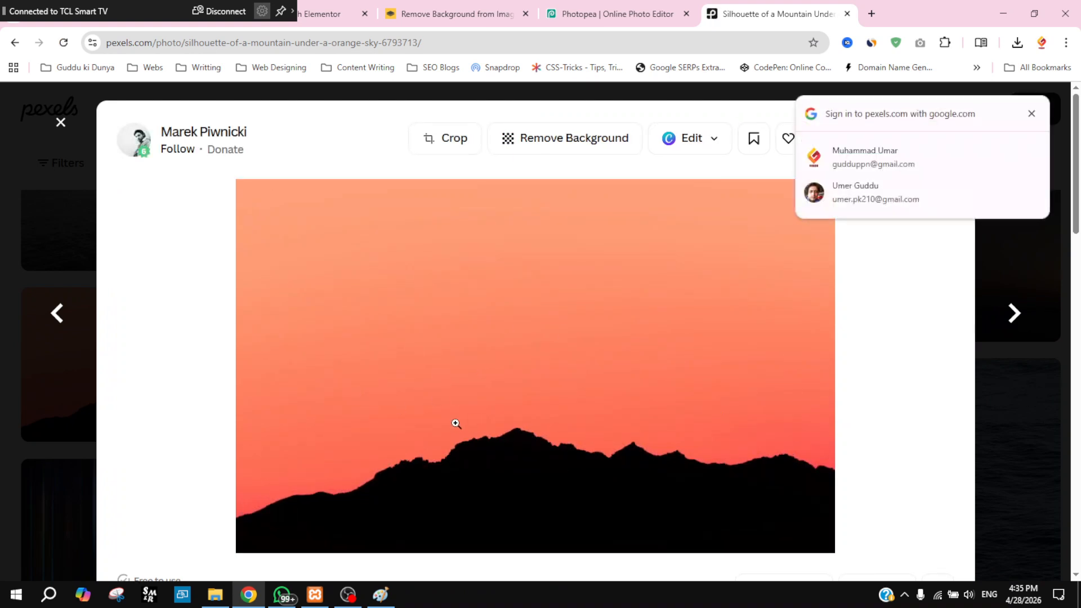
click(1031, 114)
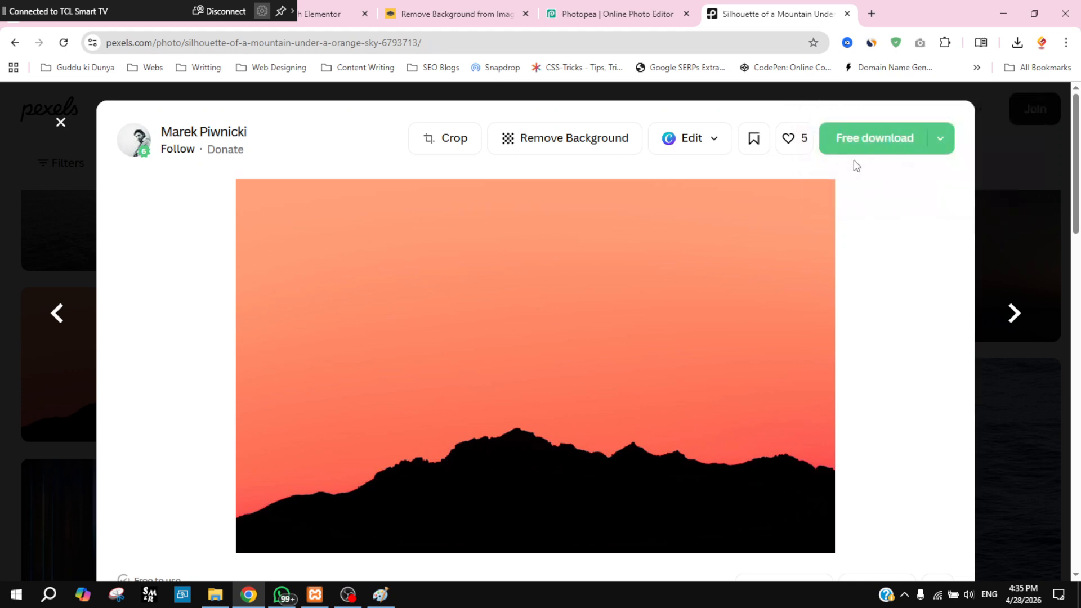
click(876, 143)
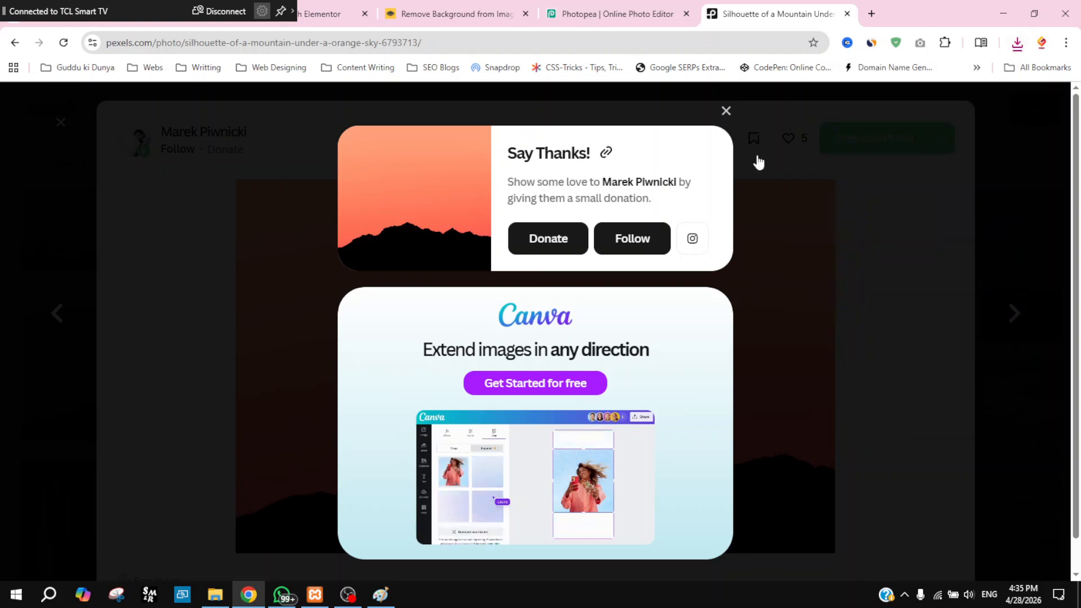
click(726, 112)
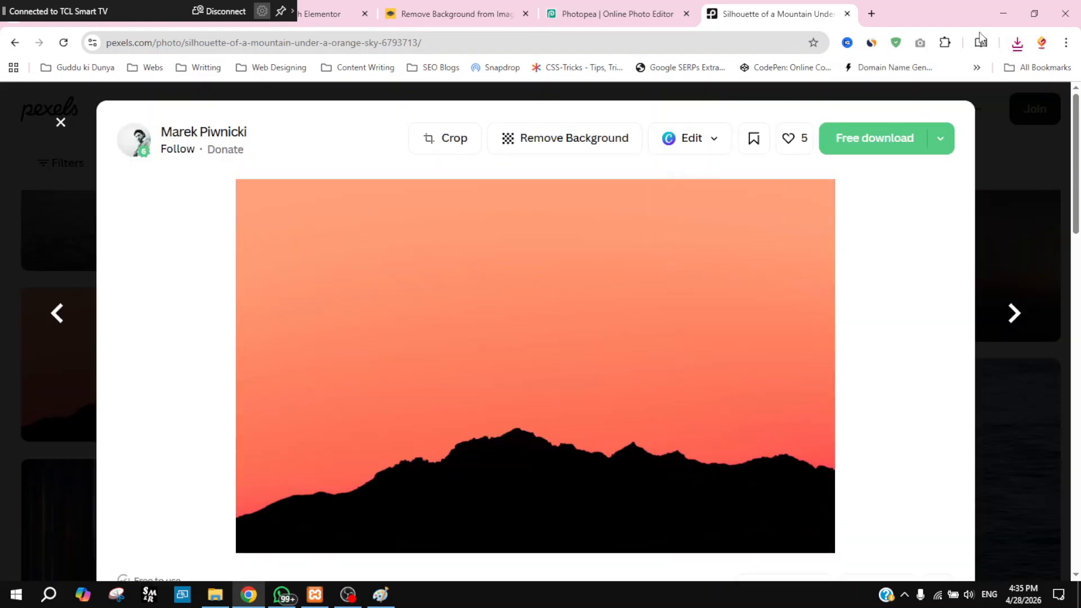
Step: Place the pexels-marek-piwnicki mountain photo into the Eventssssss banner via Open & Place
click(848, 14)
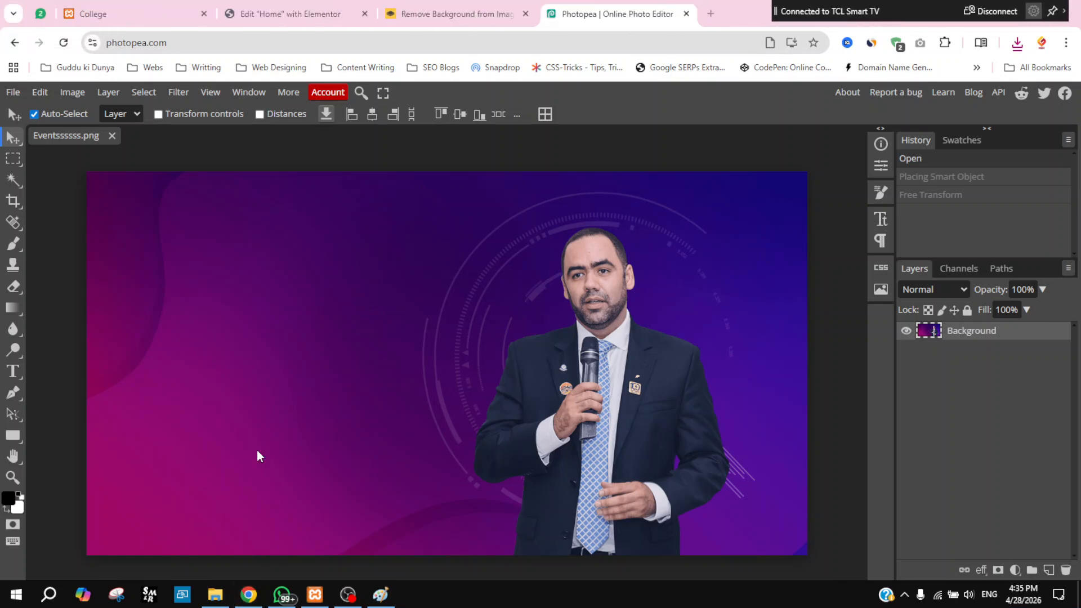
click(13, 92)
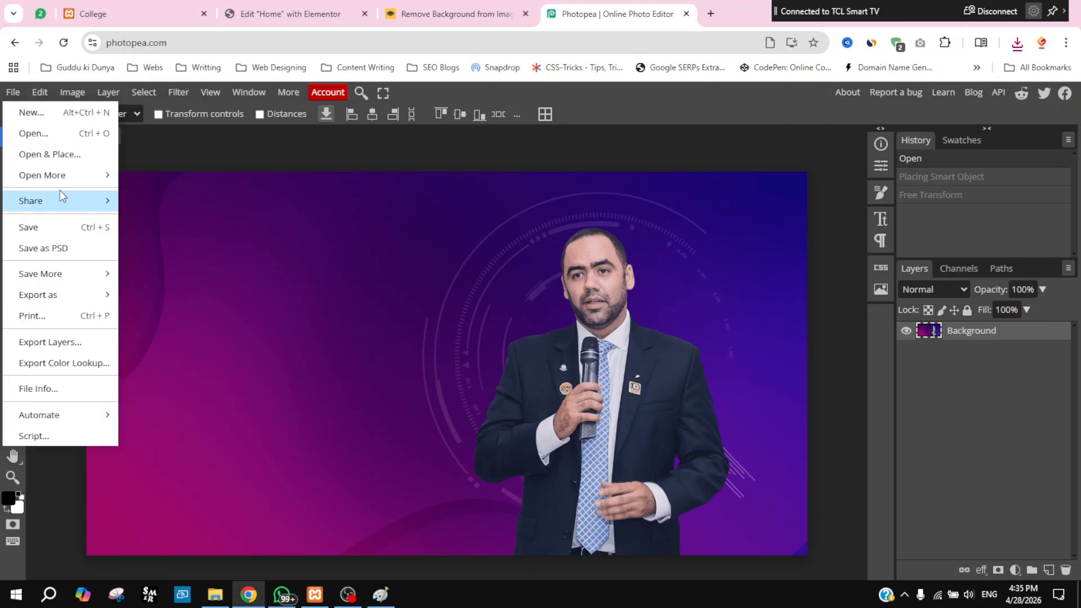
click(64, 156)
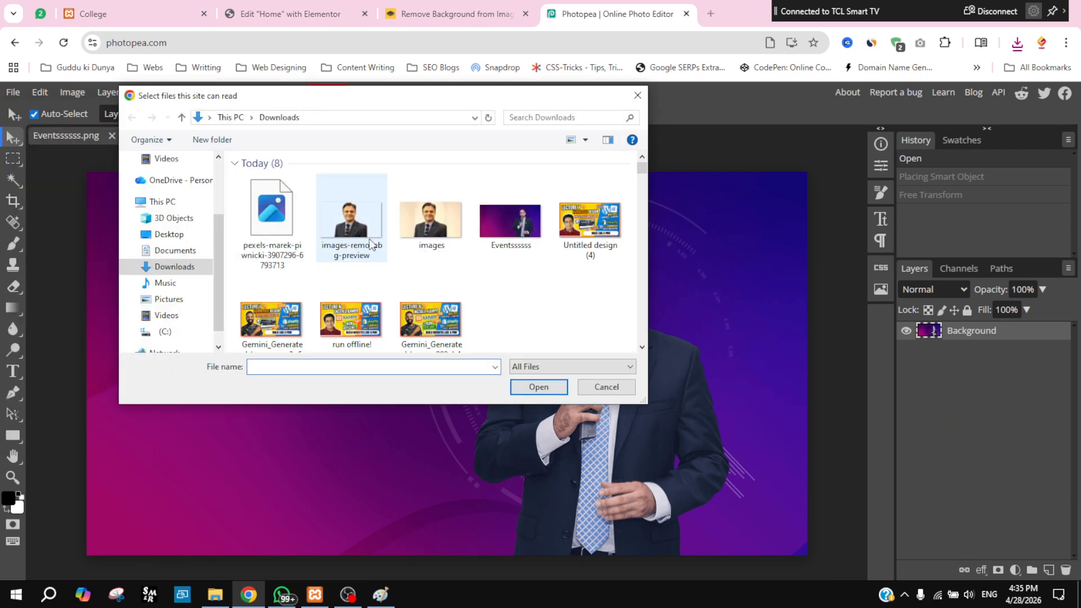
click(272, 222)
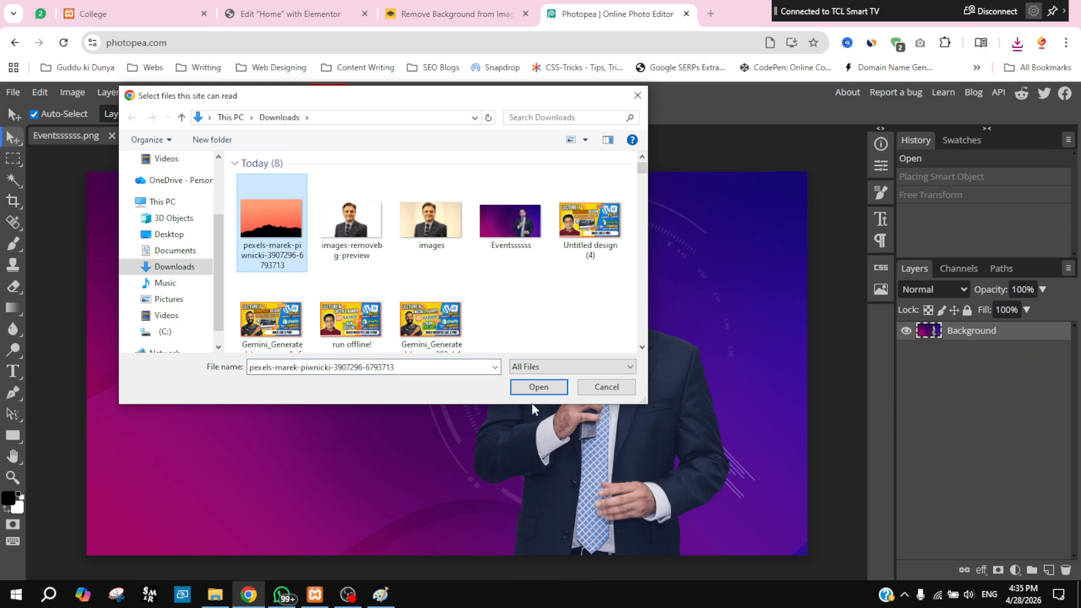
click(537, 387)
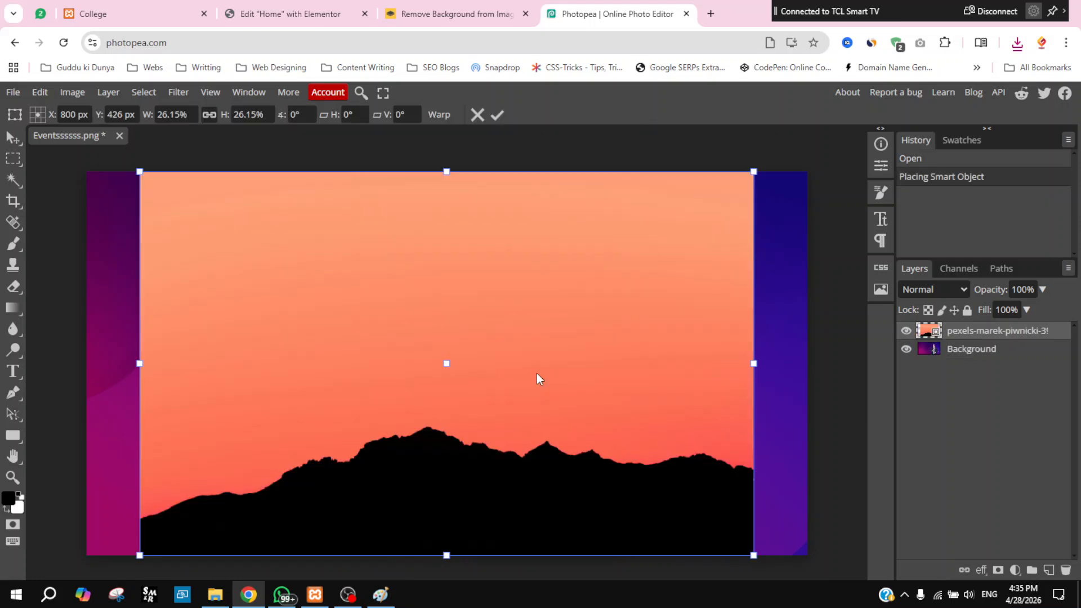
Step: Scale the sunset mountain layer to fill the whole banner (30.85%) and commit it
drag(390, 357, 335, 351)
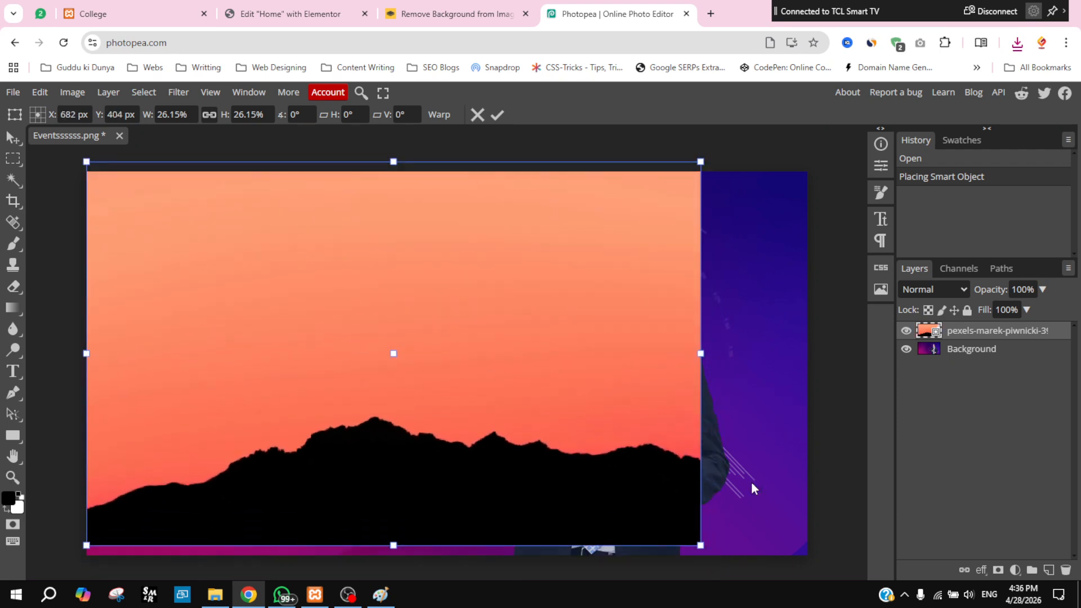
drag(698, 542, 858, 559)
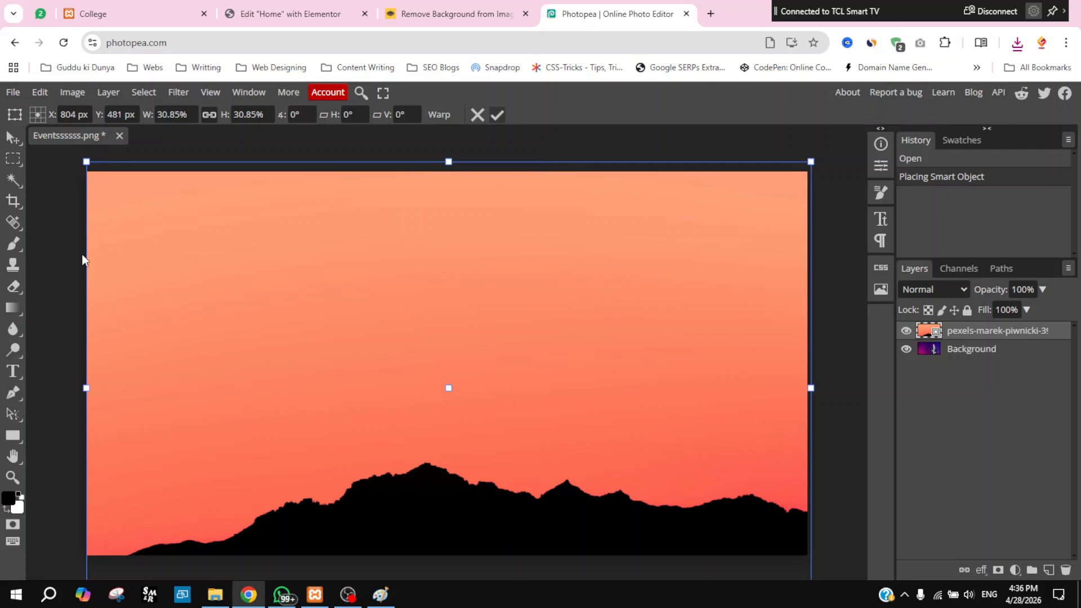
key(Return)
click(16, 97)
click(18, 155)
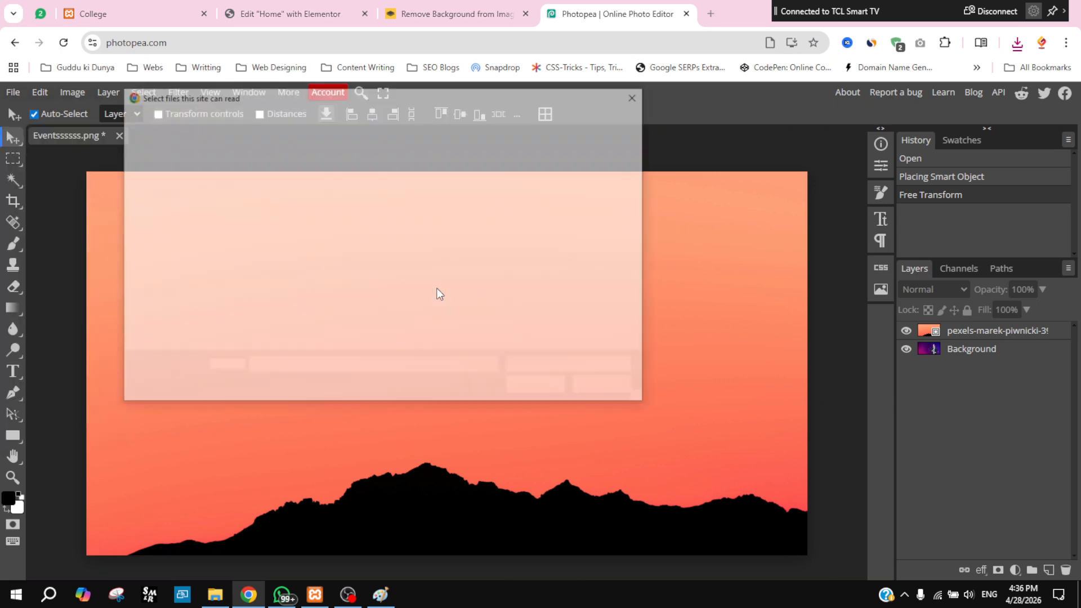
Step: Place the images-removebg-preview cut-out and move its layer to the top of the stack
click(374, 235)
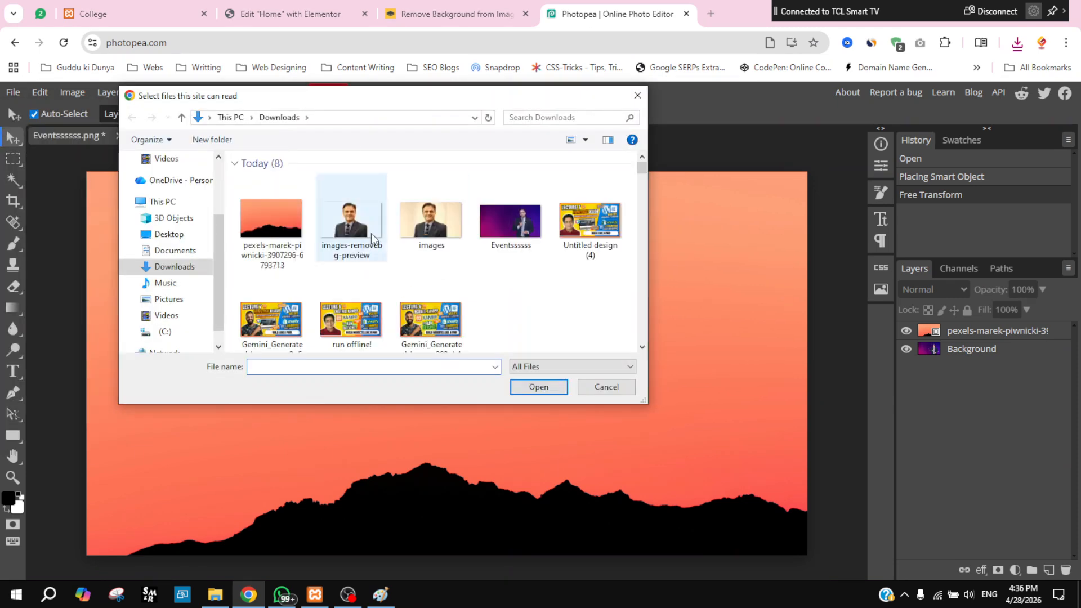
click(525, 389)
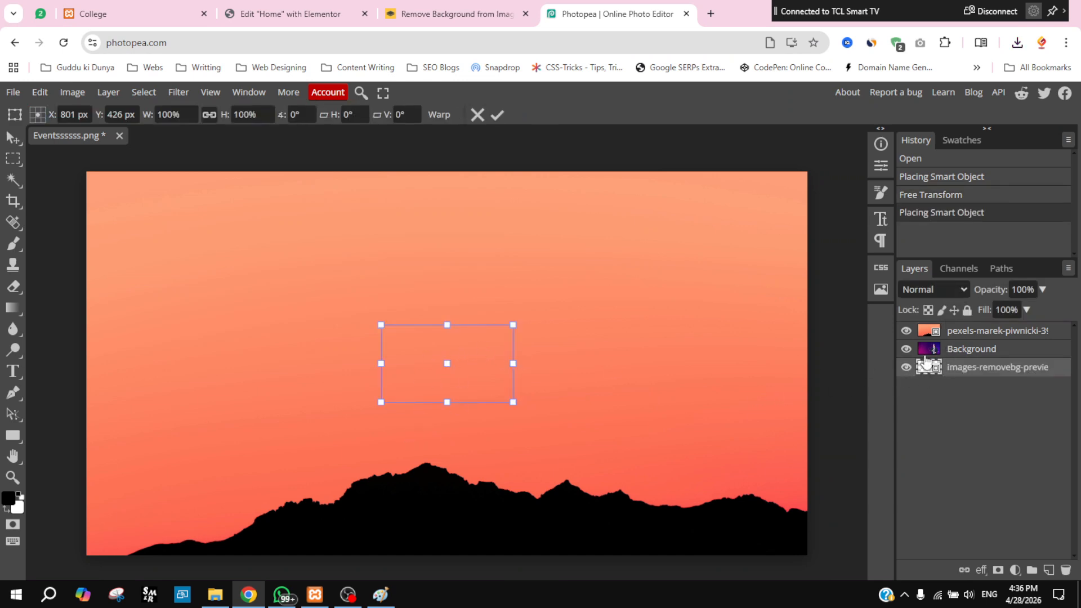
click(967, 350)
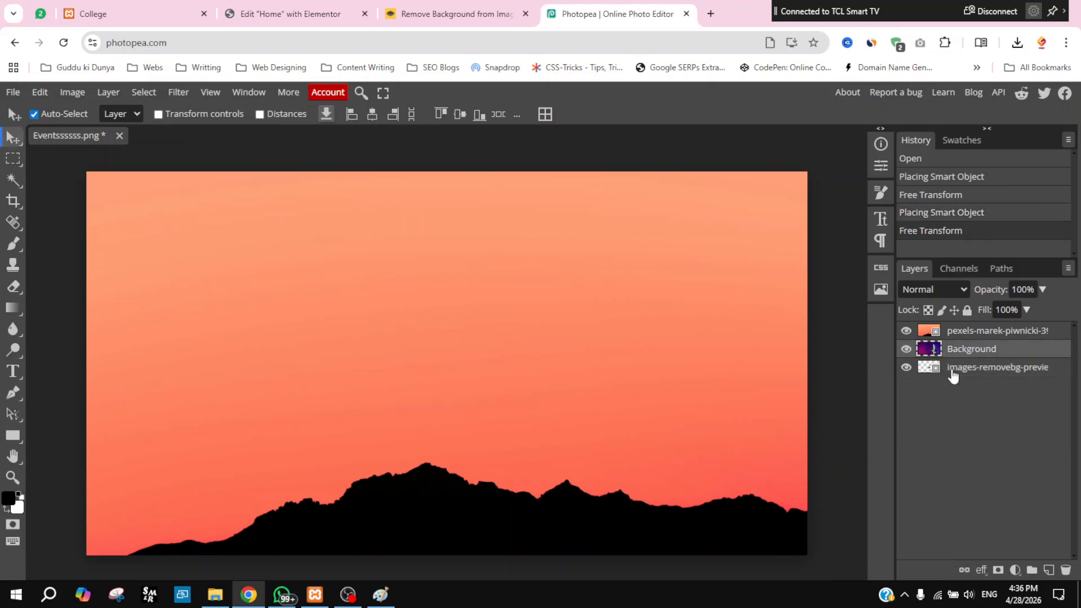
drag(952, 373, 942, 327)
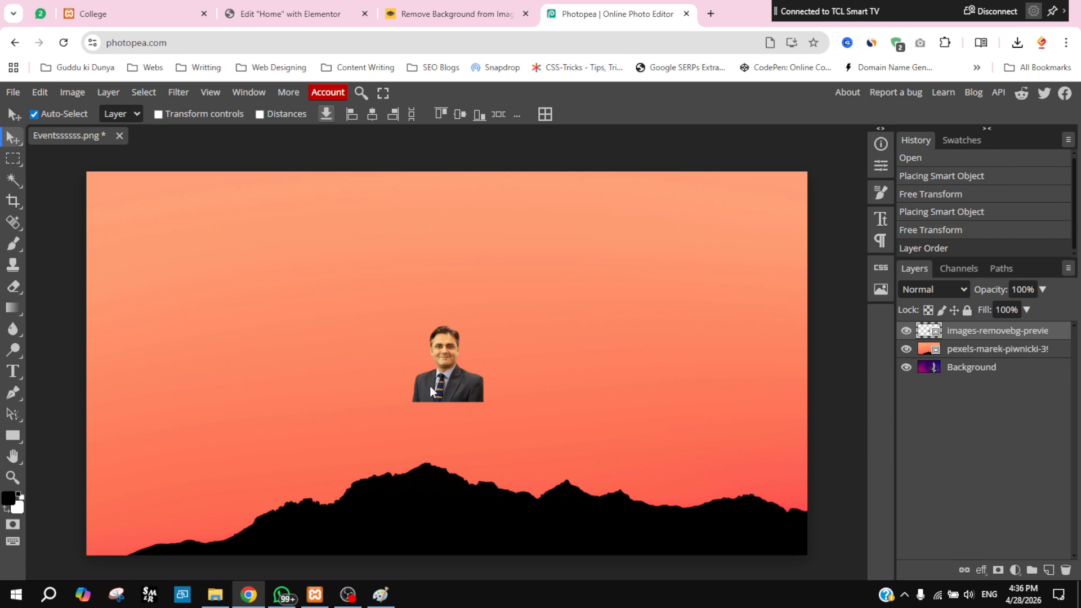
Step: Enlarge the portrait to about 386% and position it right of centre over the mountains
drag(456, 353, 482, 295)
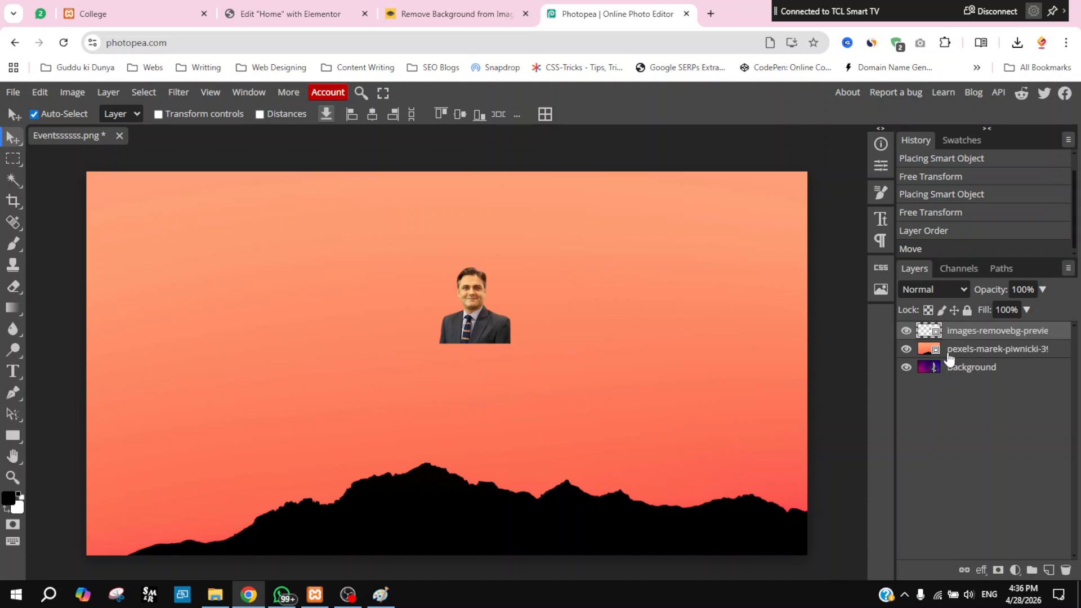
drag(479, 313, 424, 240)
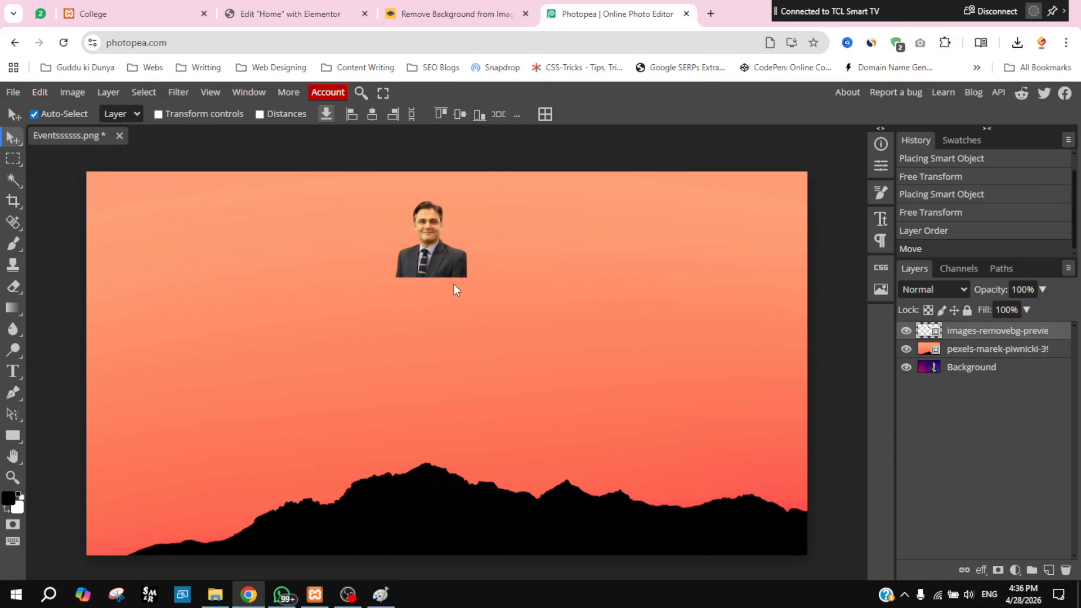
click(218, 113)
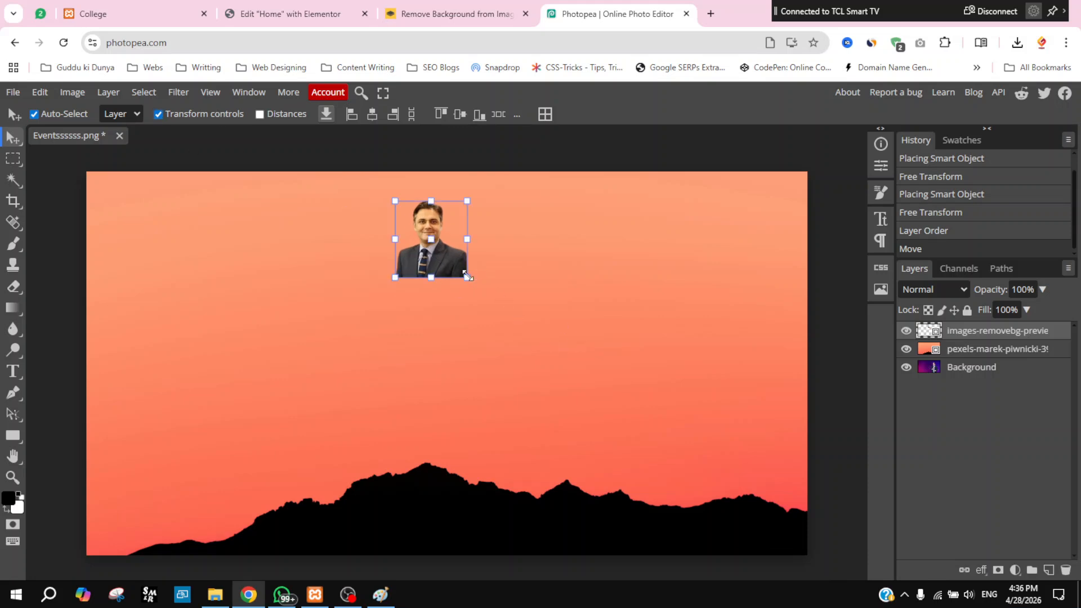
drag(463, 273, 711, 501)
drag(404, 400, 566, 448)
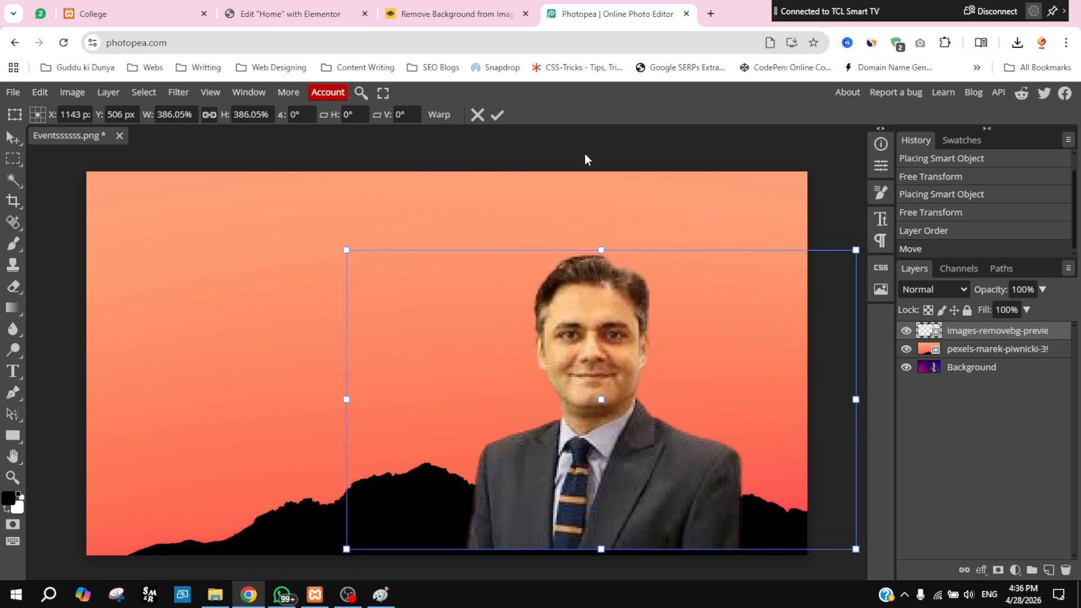
Step: Commit the portrait and export the composite as Eventssssss.jpg at 70% quality
click(499, 115)
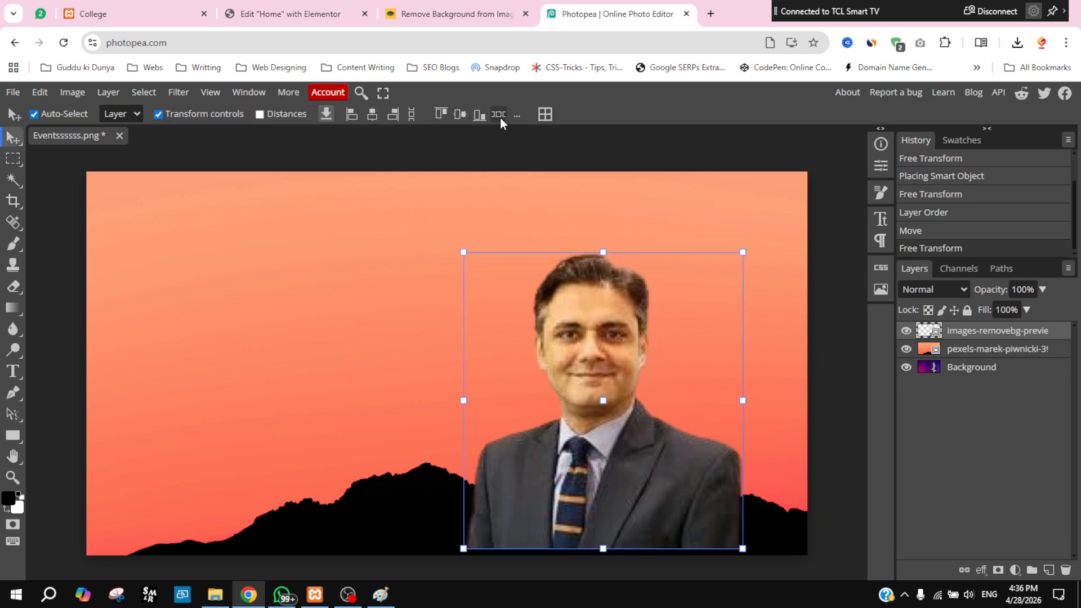
click(21, 96)
mouse_move(63, 297)
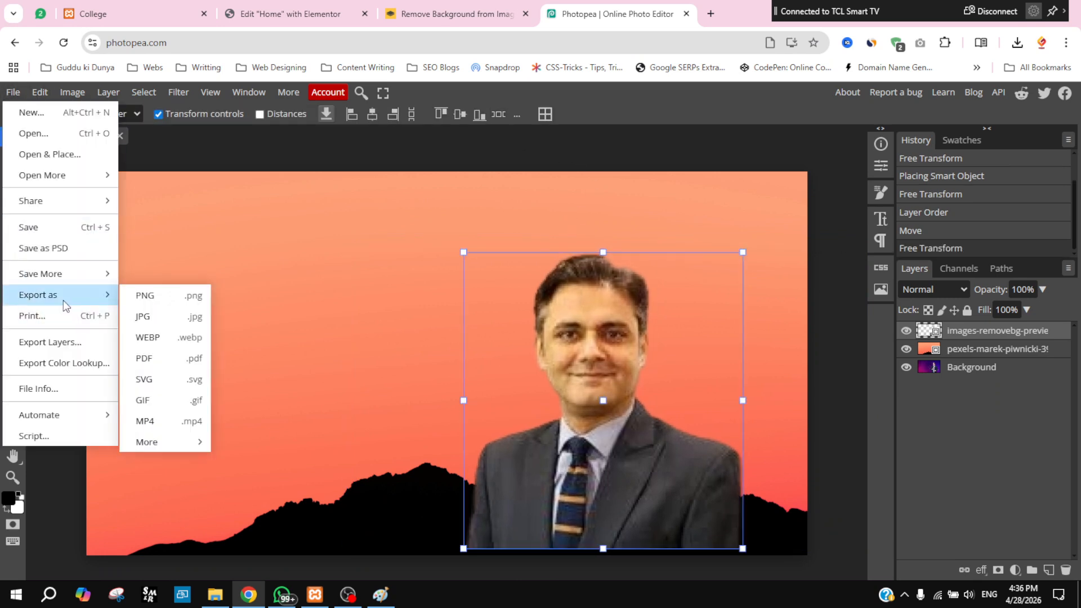
click(162, 319)
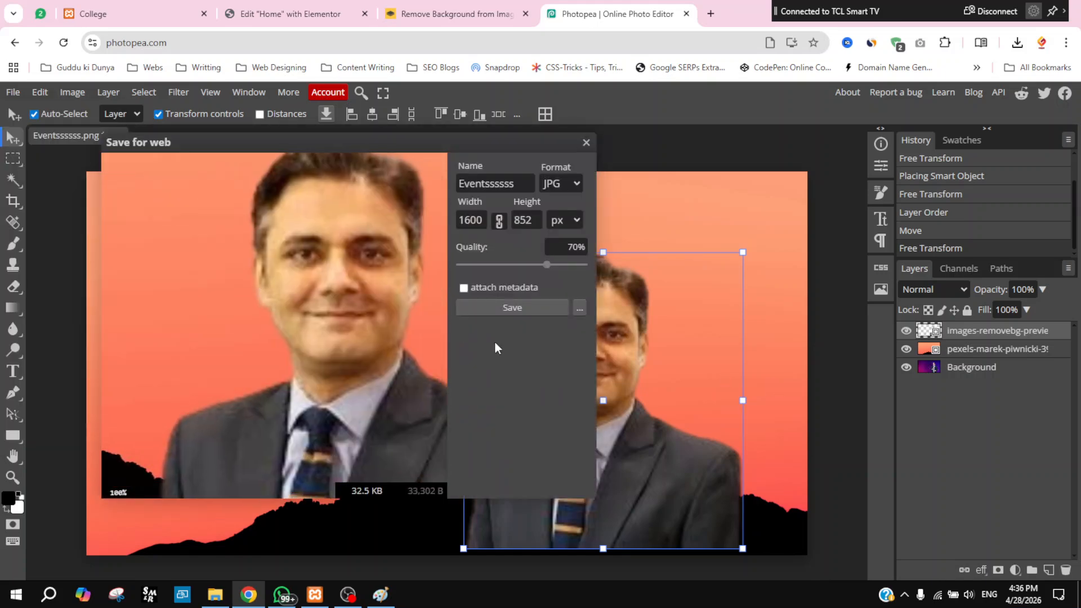
click(507, 310)
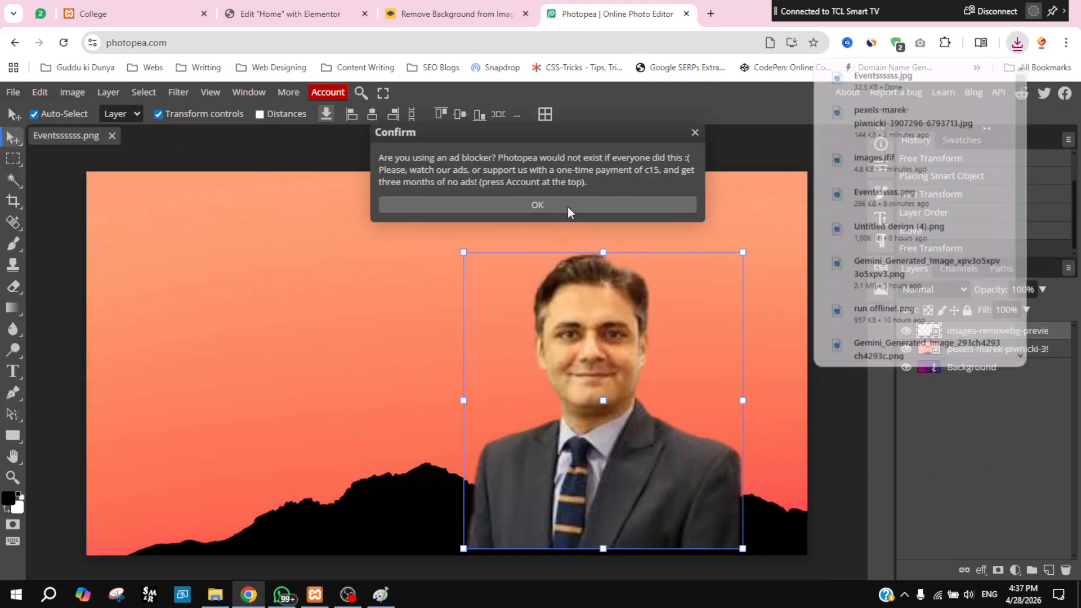
click(568, 208)
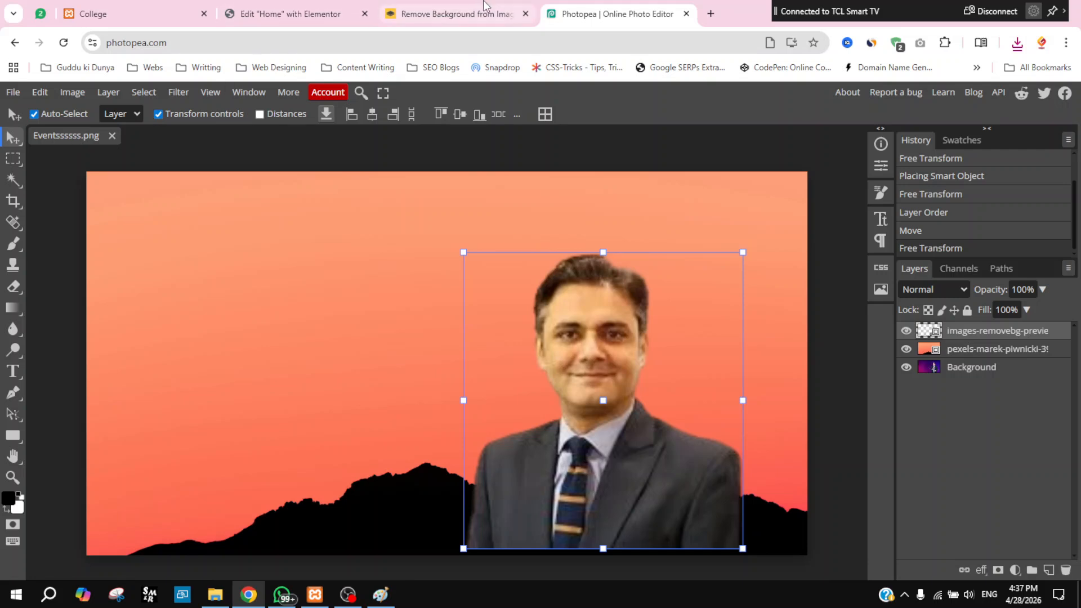
Step: Close the Photopea and remove.bg tabs and dismiss Elementor's media library
click(687, 14)
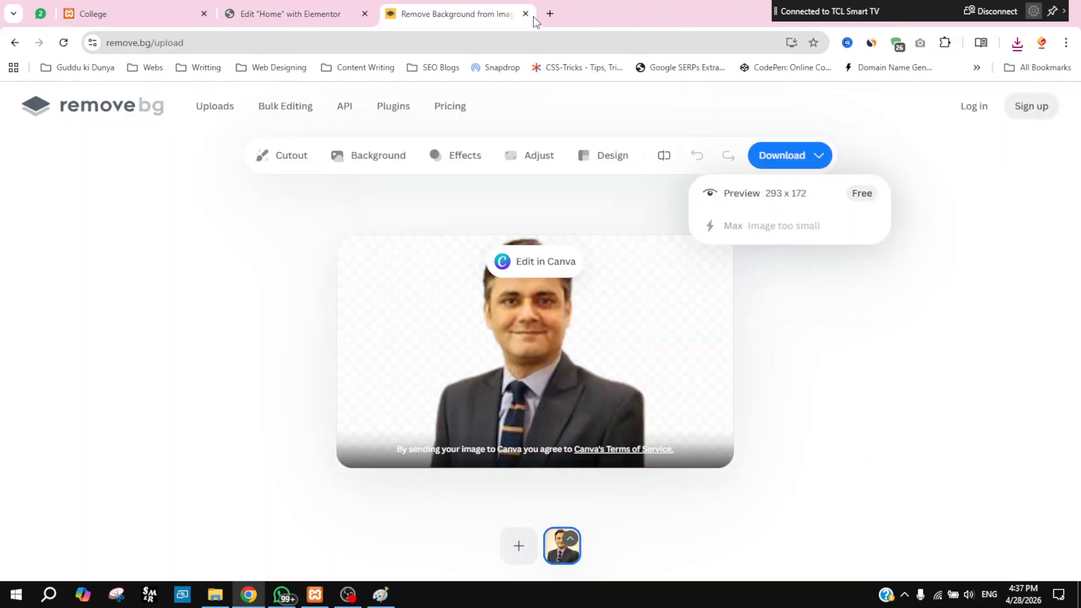
click(521, 17)
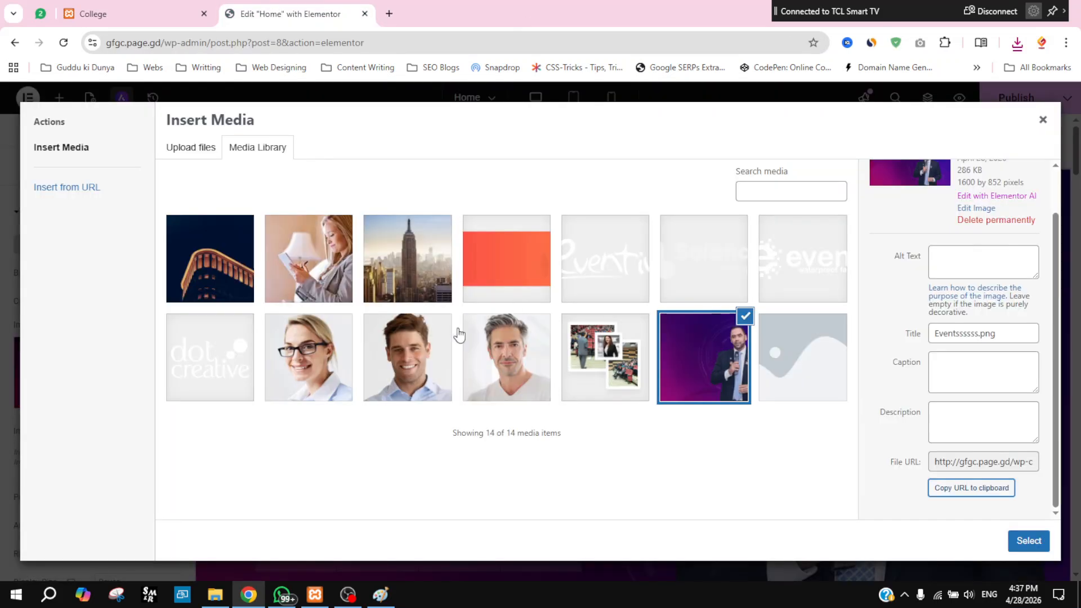
click(1044, 121)
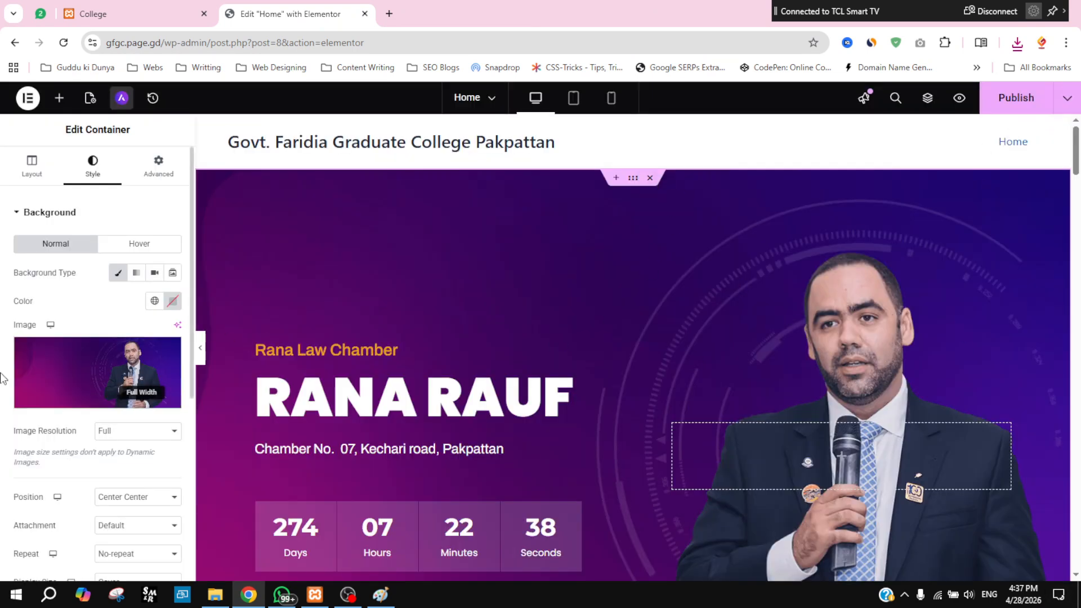
Step: Upload Eventssssss.jpg and set it as the hero container's background image
mouse_move(77, 370)
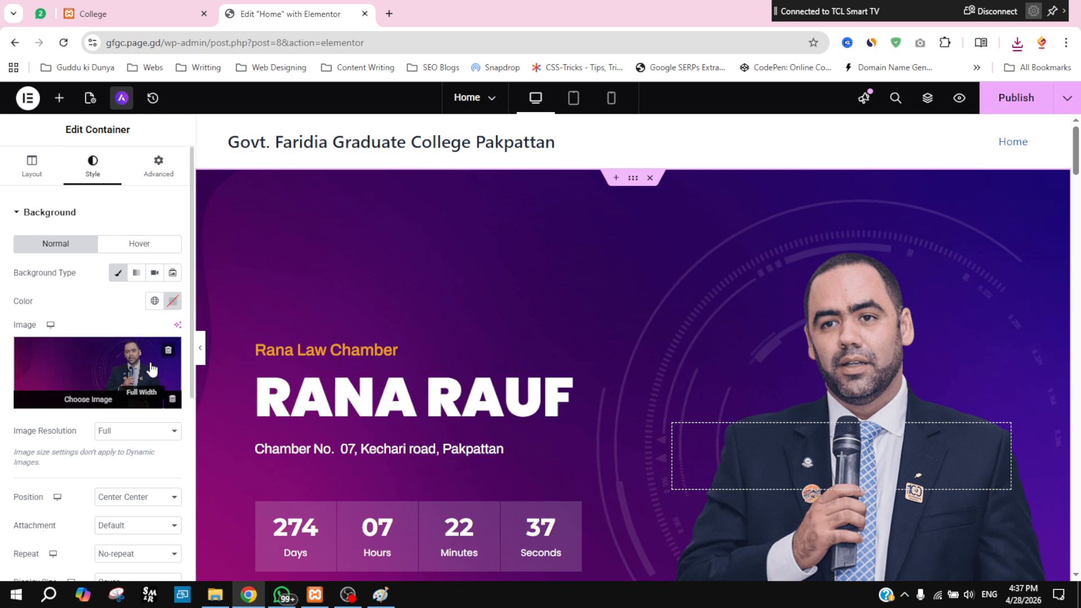
click(119, 366)
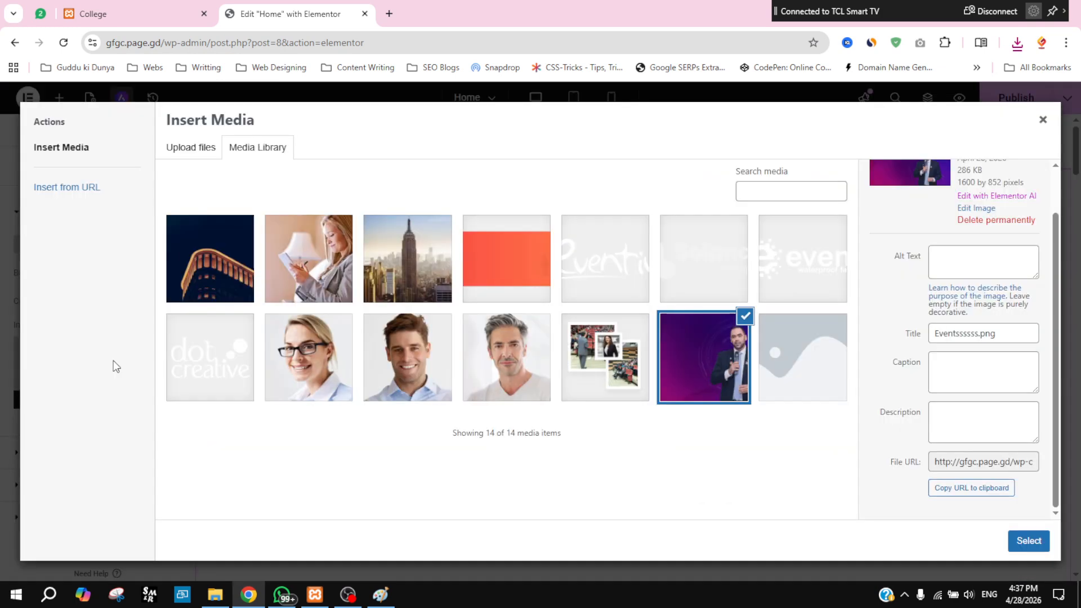
click(190, 149)
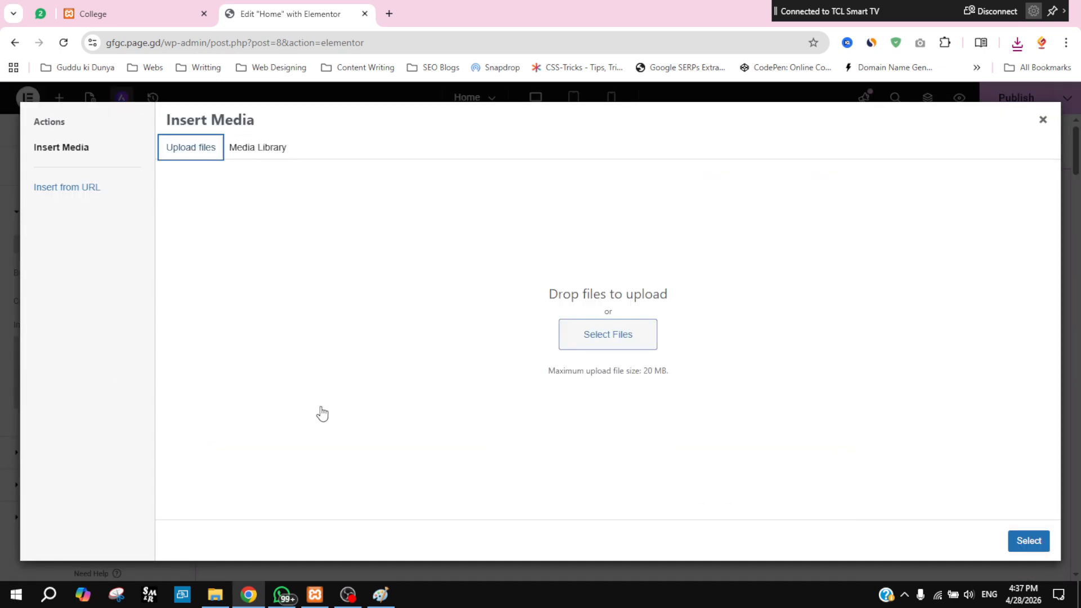
click(585, 336)
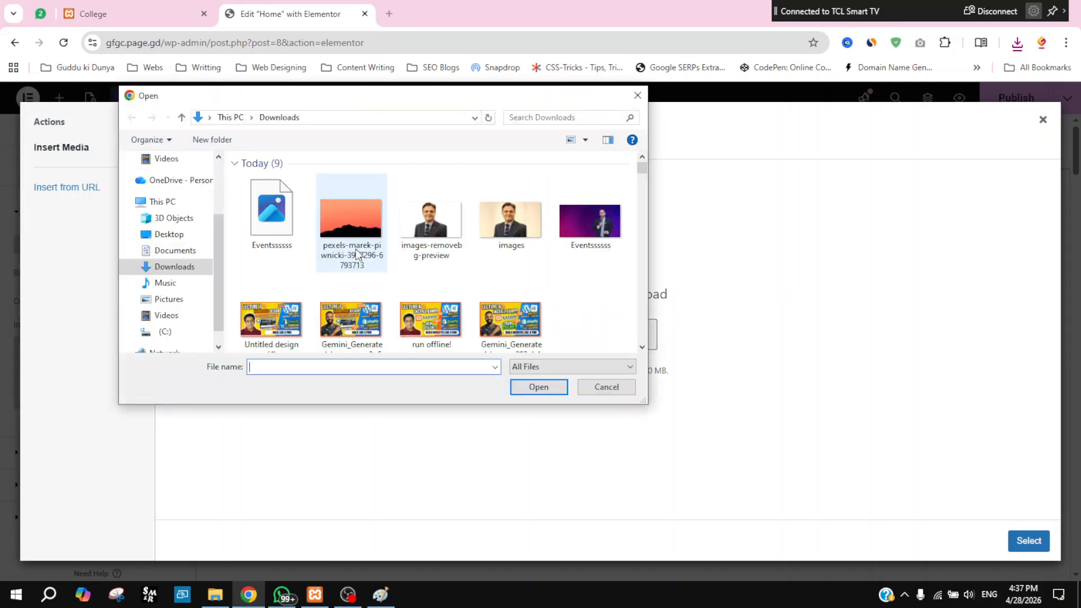
click(272, 222)
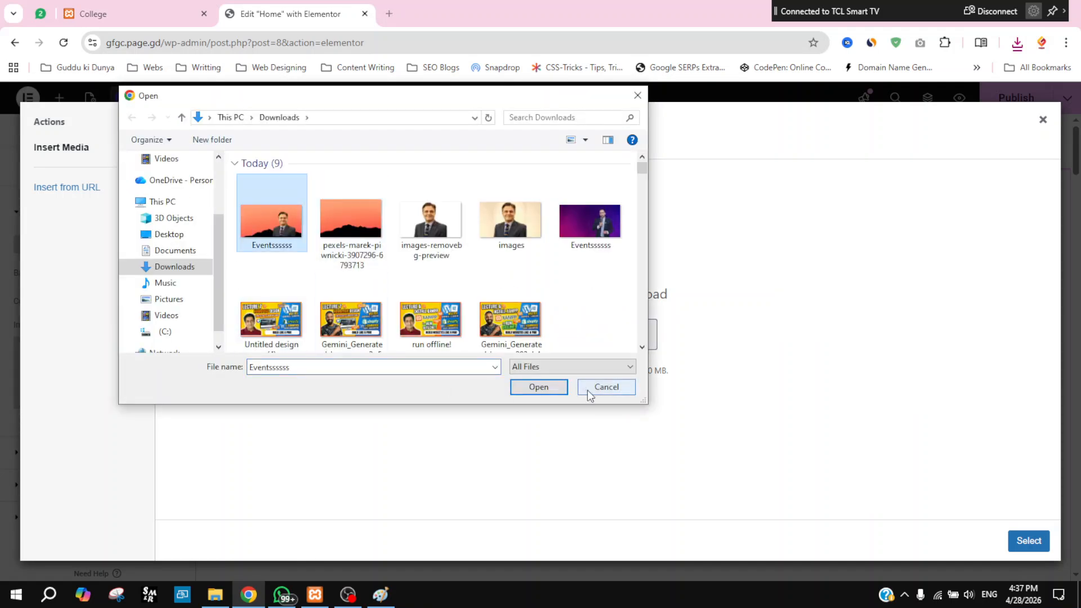
click(540, 387)
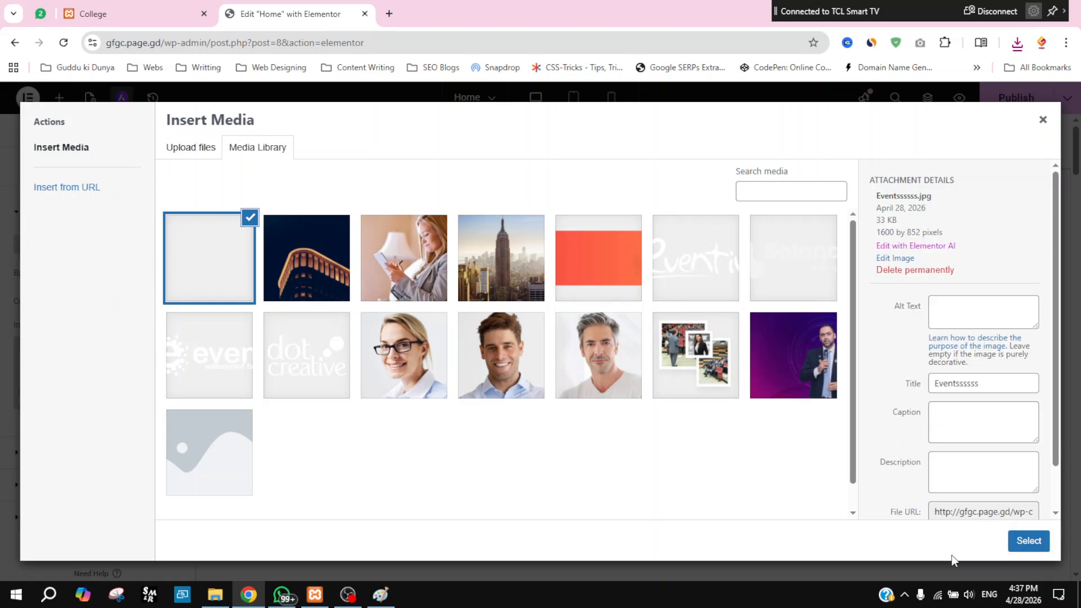
click(1029, 541)
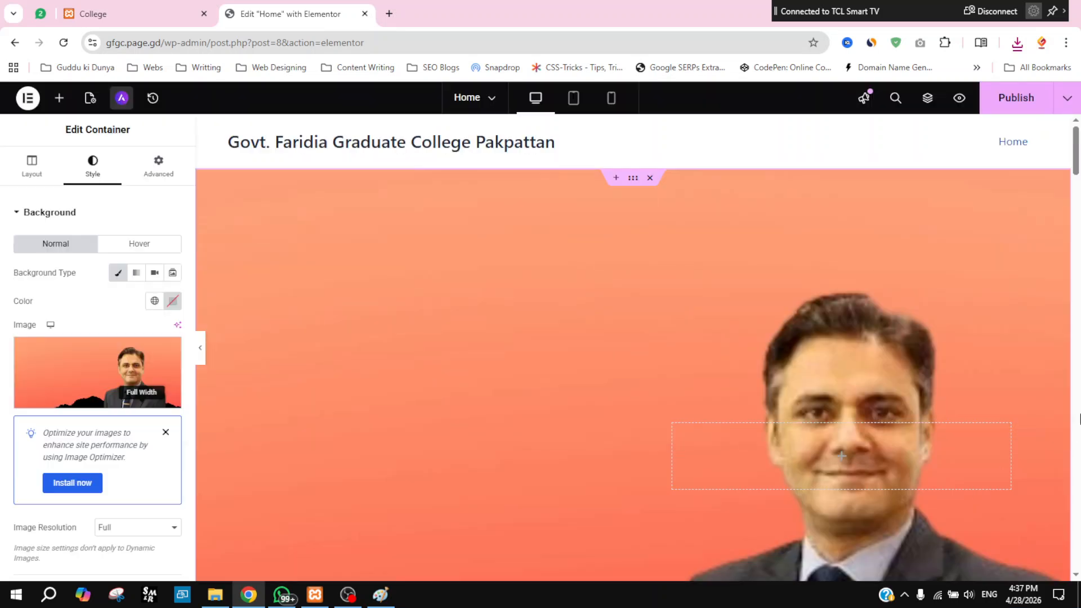
Step: Publish the Home page with the lawyer-on-sunset hero and countdown, then preview it live in a new tab
mouse_move(1076, 152)
mouse_down()
mouse_move(1077, 189)
mouse_move(1077, 163)
mouse_up()
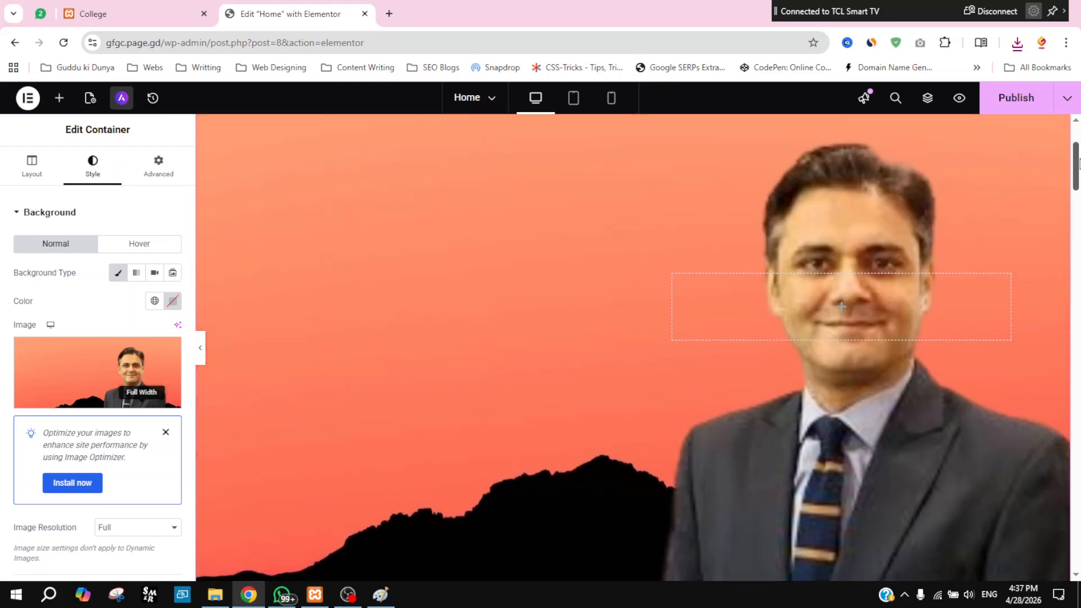
click(1016, 102)
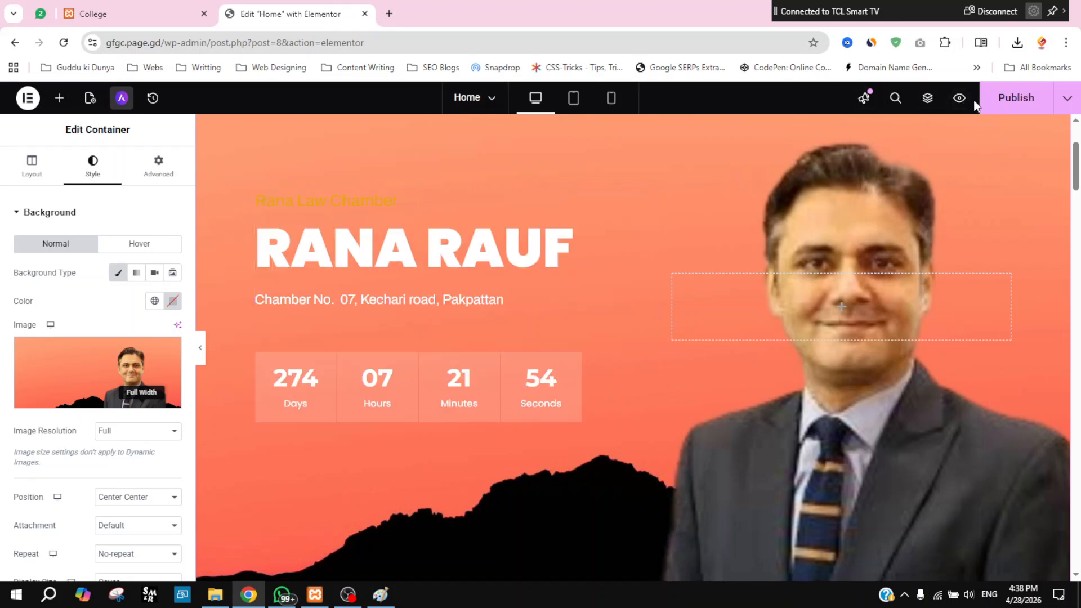
click(1013, 106)
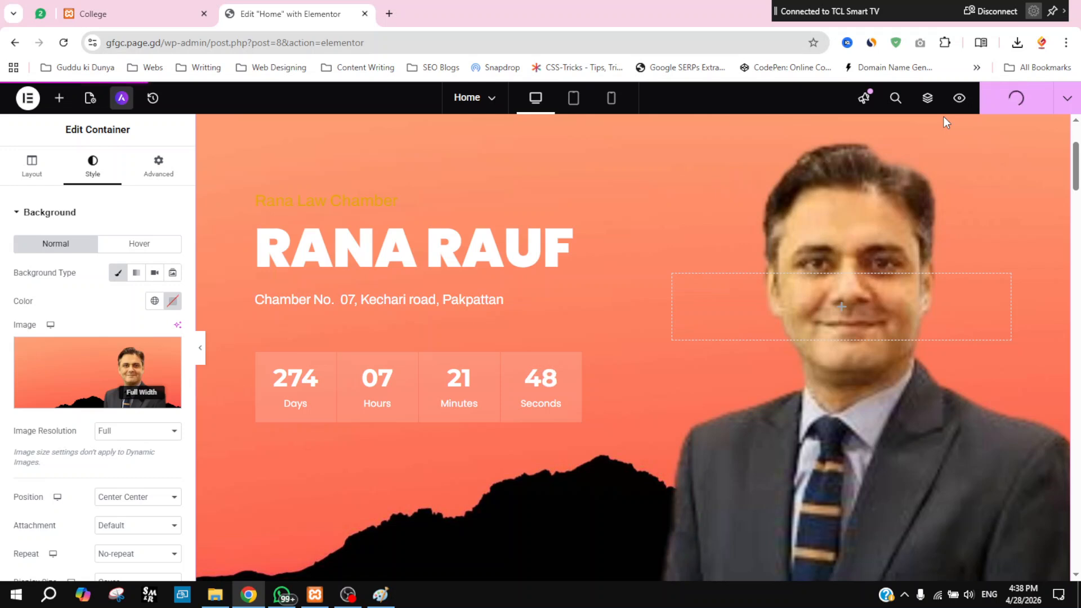
click(959, 102)
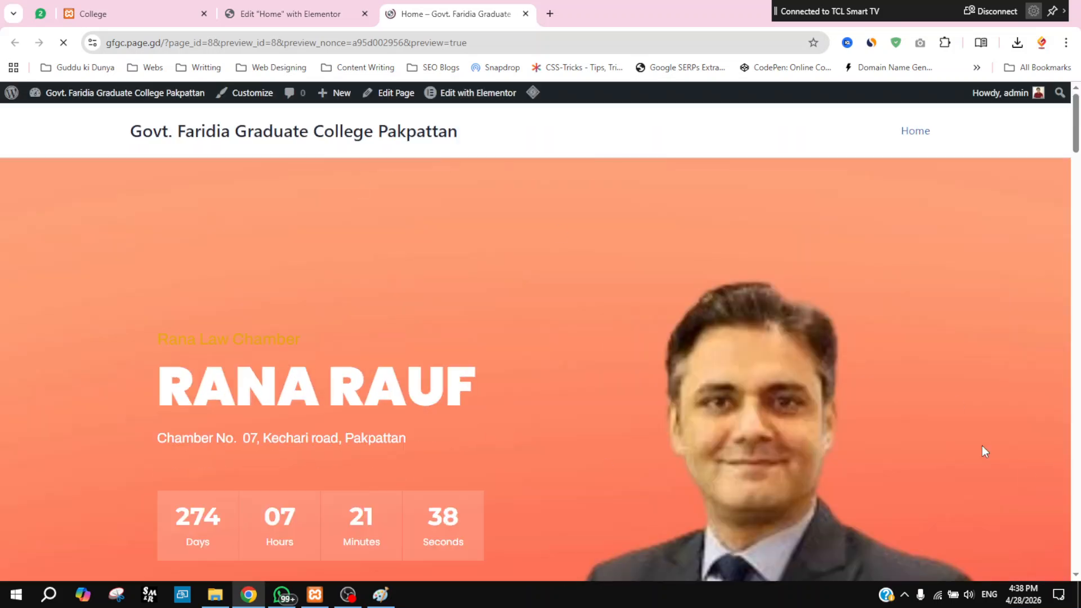
scroll(911, 428, down, 3)
scroll(912, 434, up, 3)
scroll(668, 501, down, 2)
scroll(234, 299, up, 1)
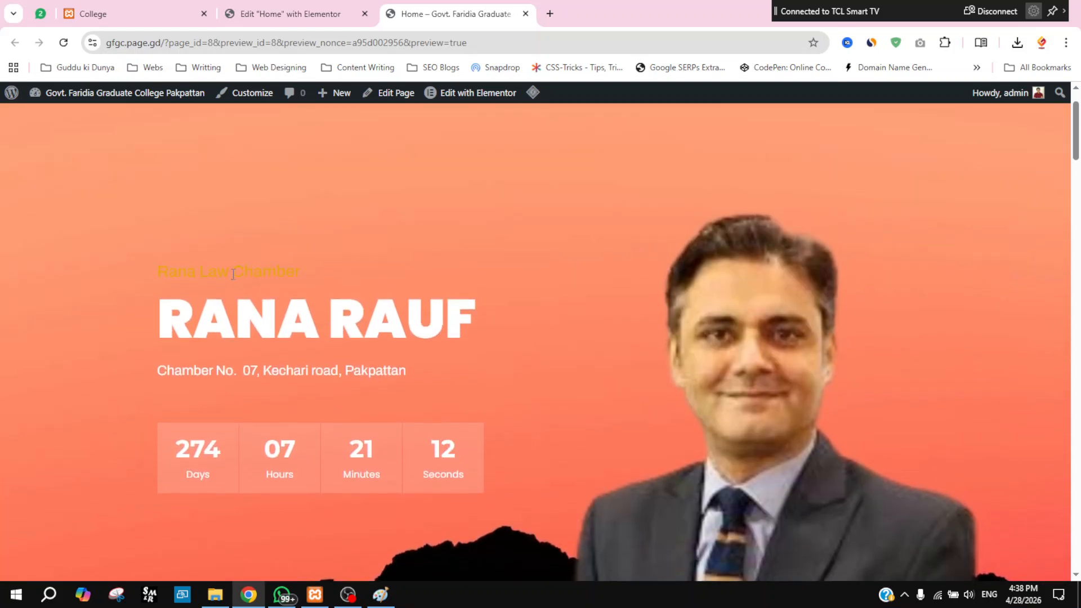
triple_click(233, 274)
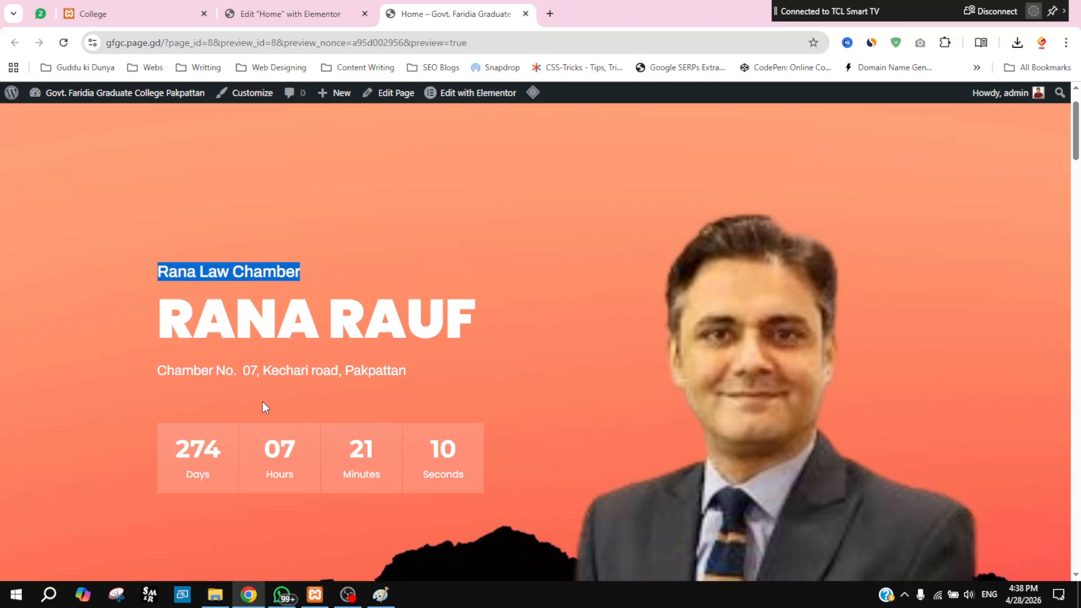
scroll(451, 482, down, 1)
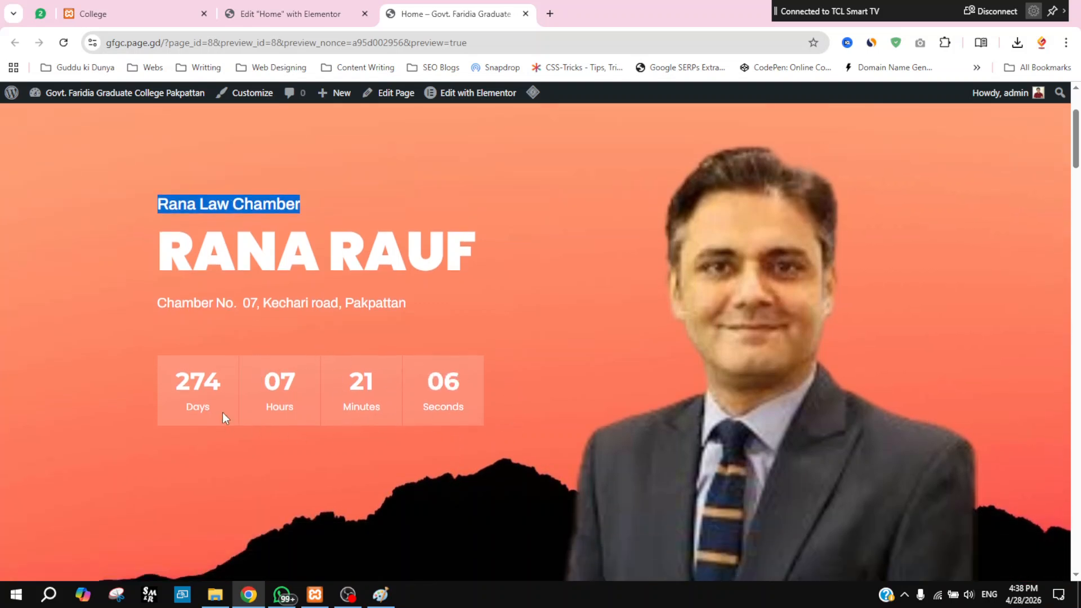
scroll(665, 191, up, 2)
click(250, 8)
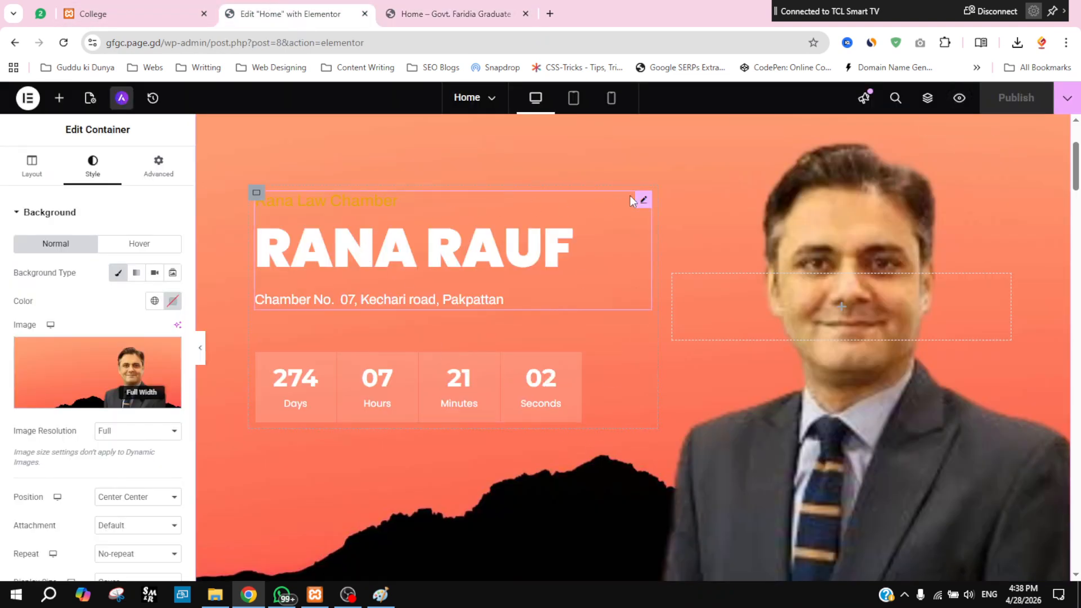
click(644, 200)
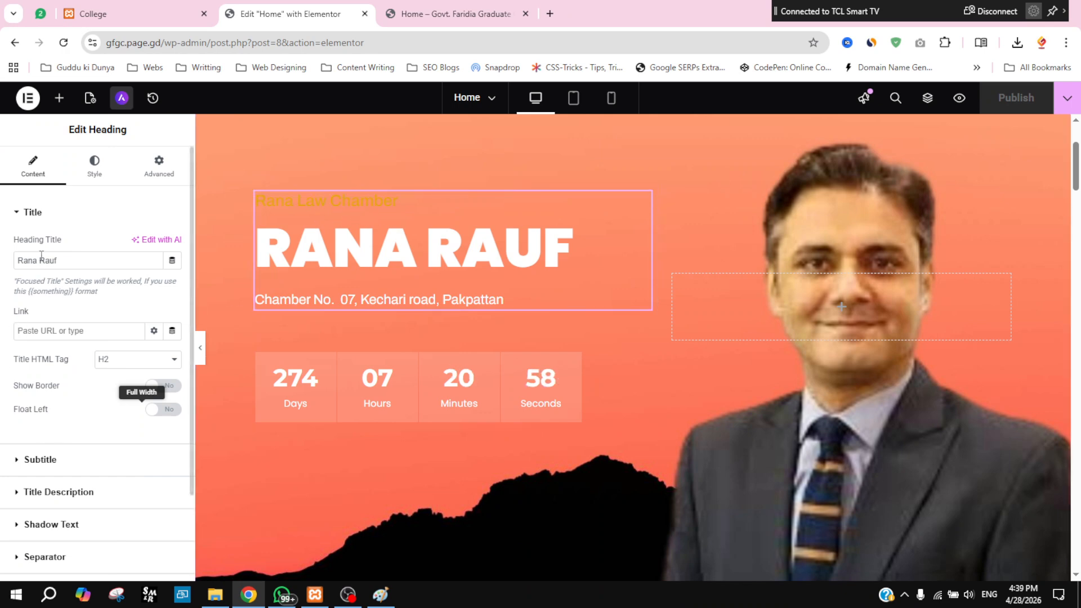
click(20, 217)
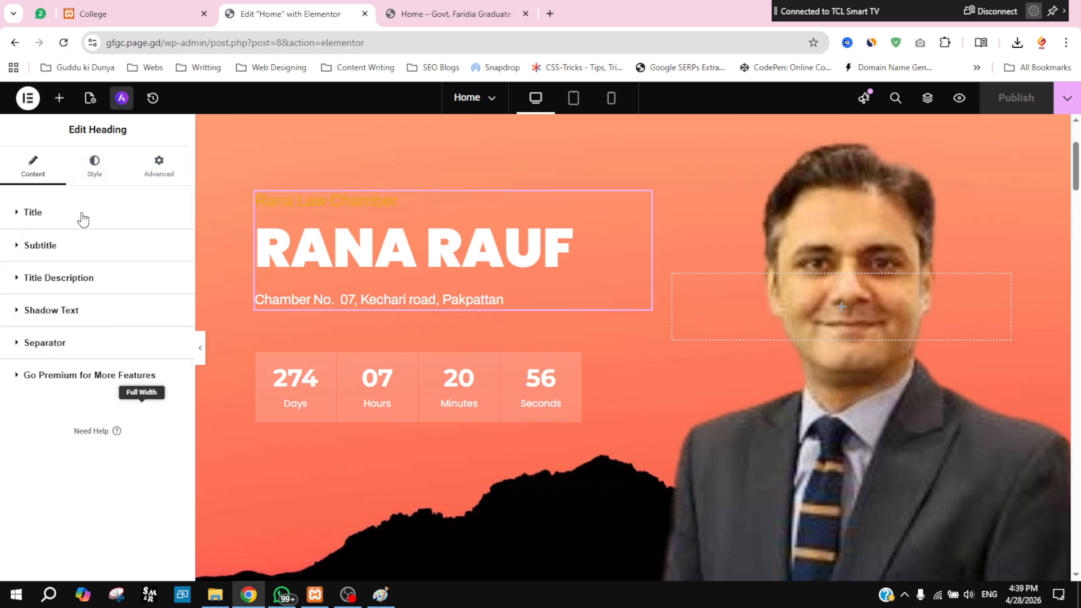
click(97, 172)
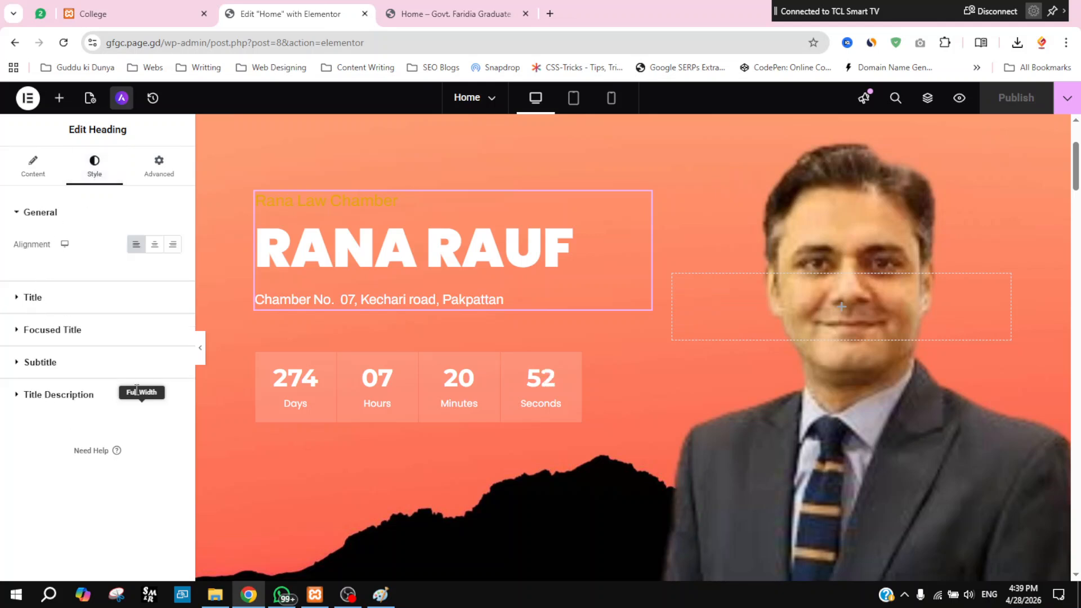
Step: Change the 'Rana Law Chamber' subtitle from blue to the dark Theme Headings global colour, then select the countdown timer
click(15, 364)
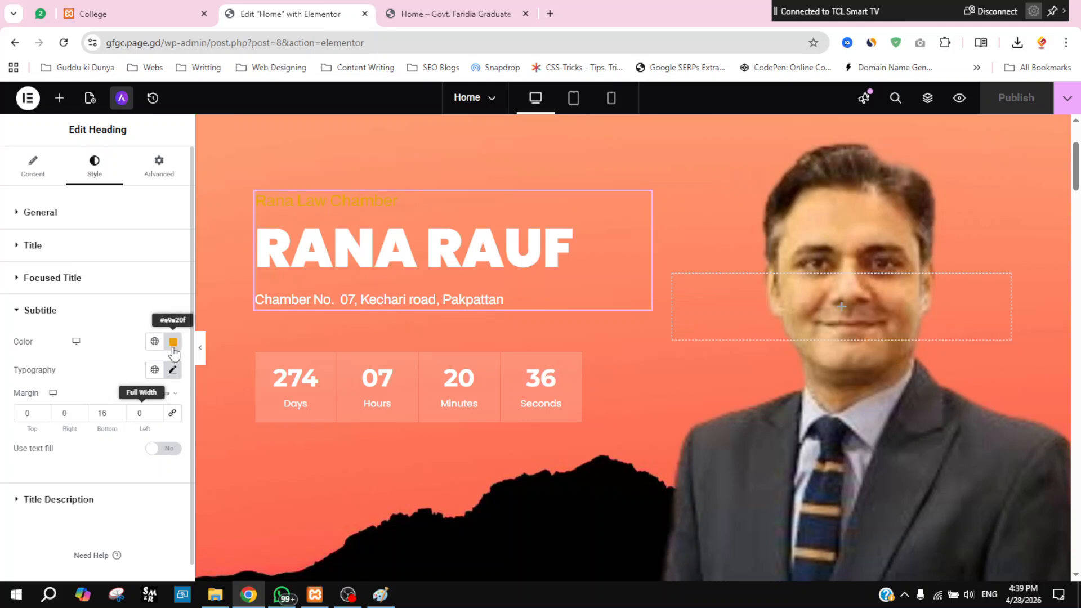
click(154, 341)
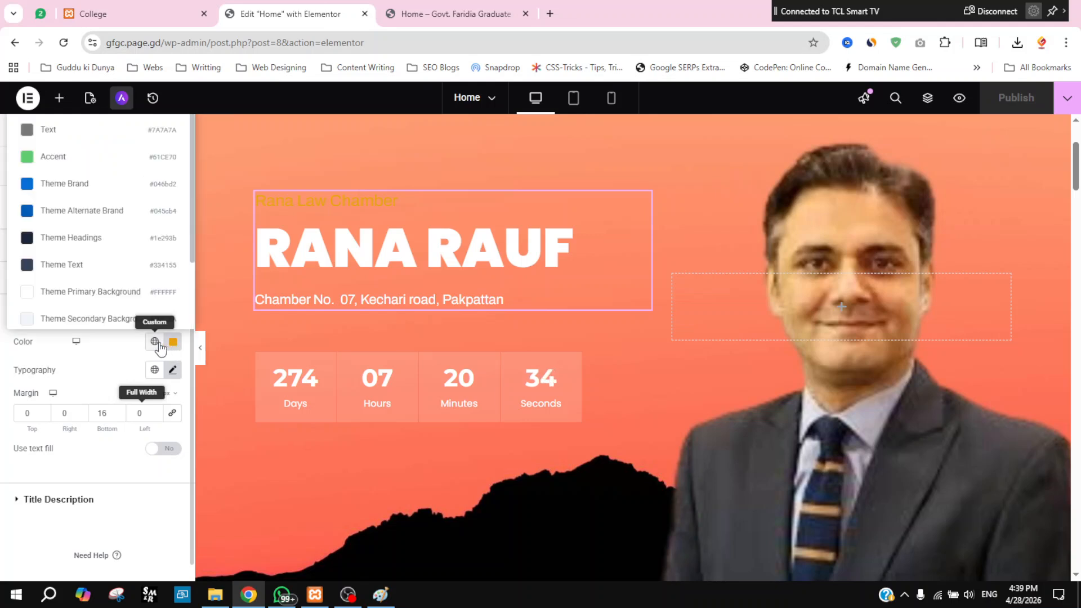
click(84, 217)
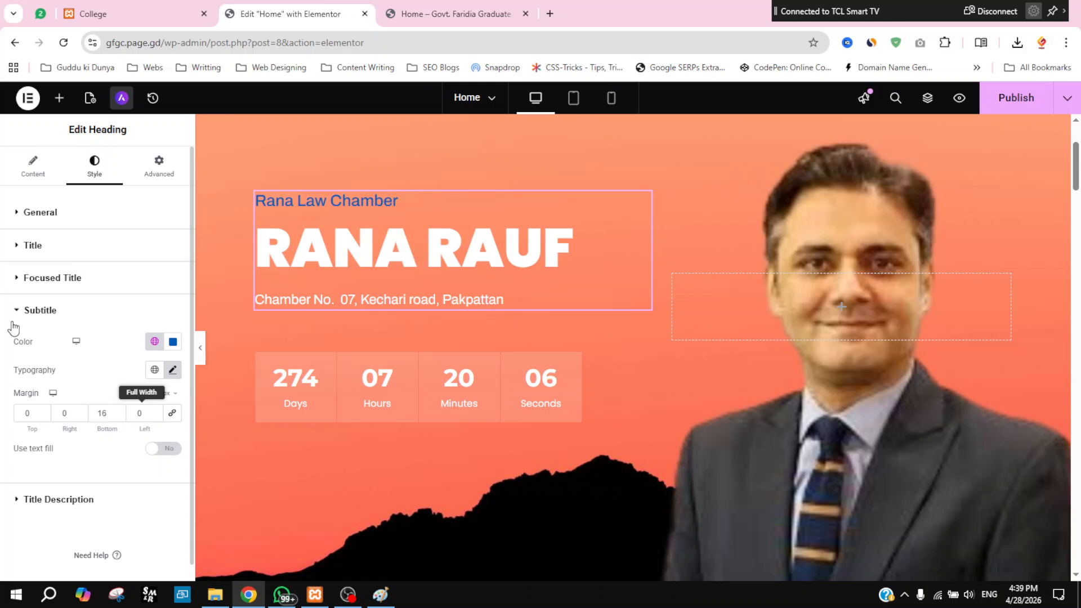
click(154, 342)
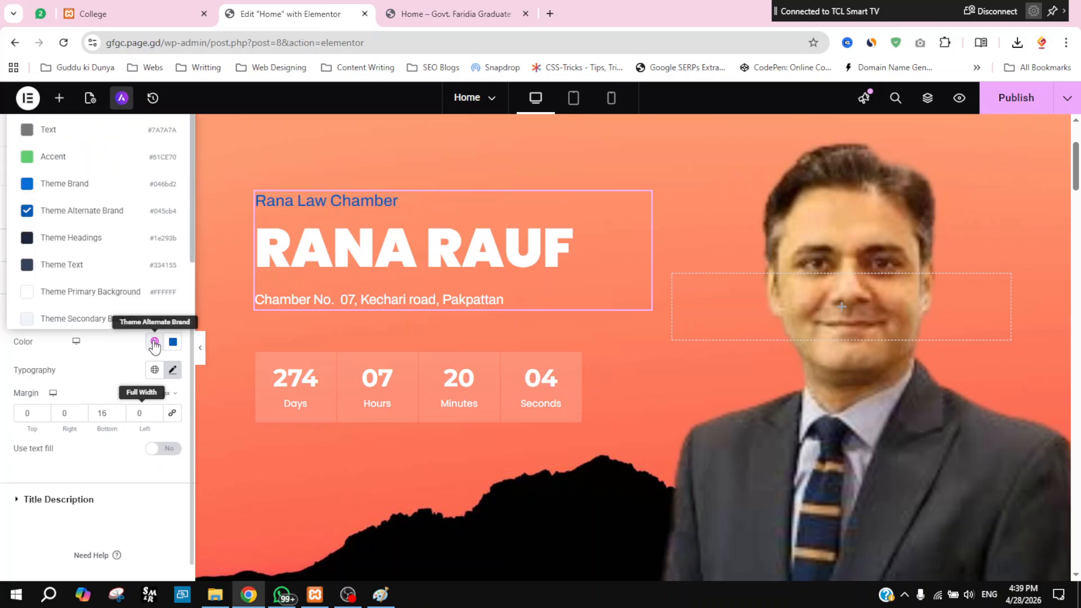
click(79, 244)
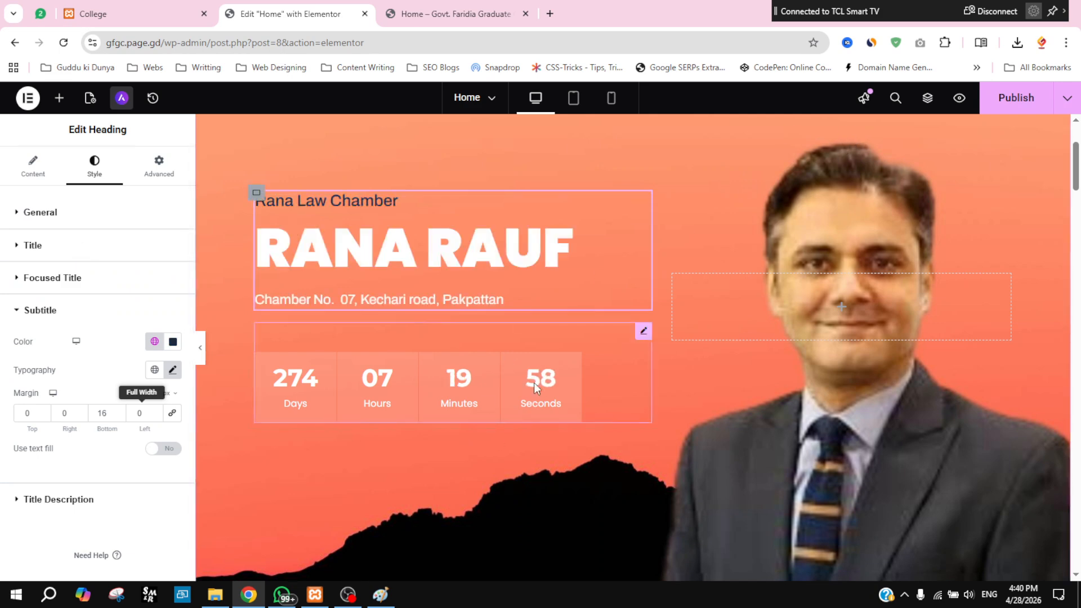
click(643, 333)
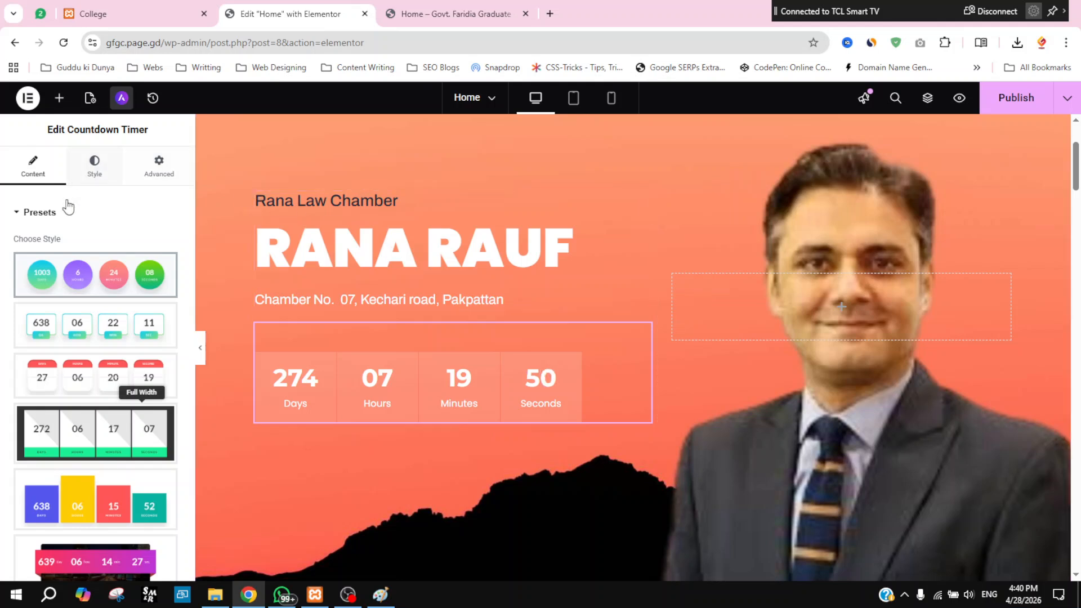
Step: Collapse the countdown Presets and show its style settings, with boxes at width 120 and height 104
click(24, 212)
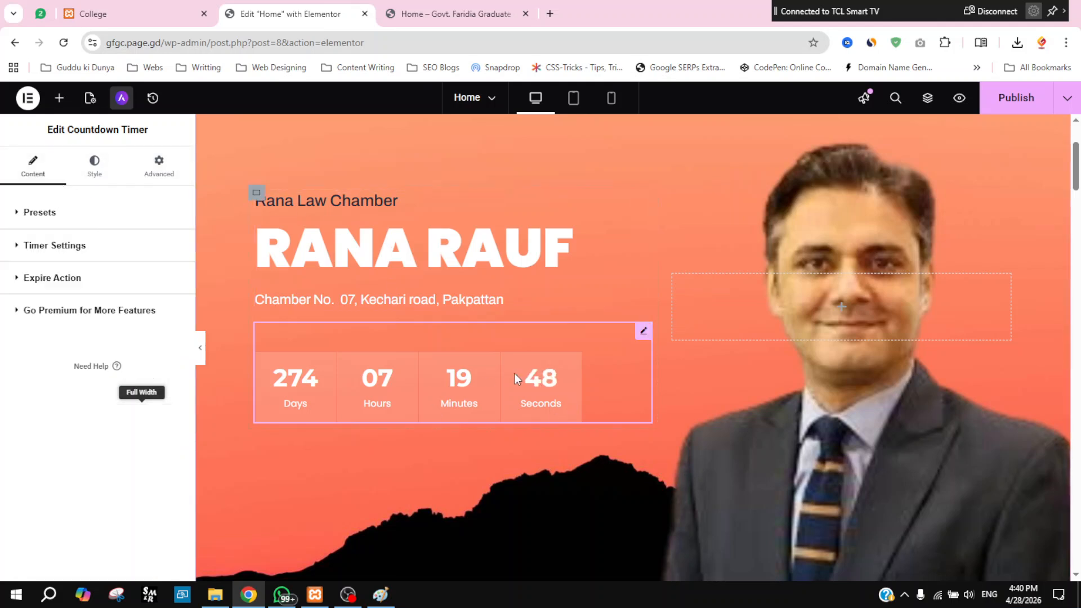
click(97, 172)
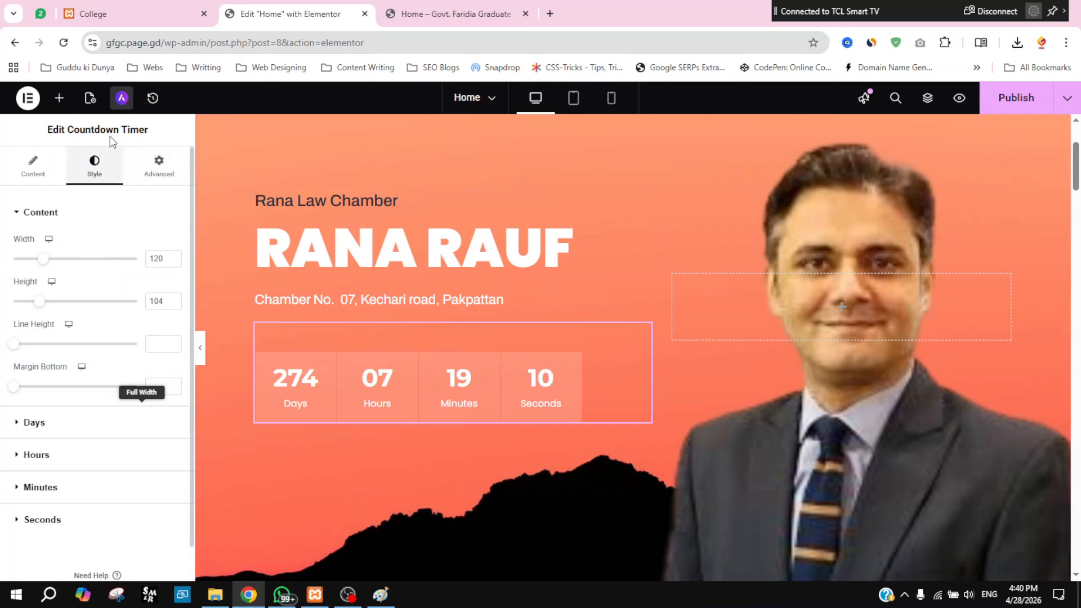
Step: Review the countdown's box size settings (width 120, height 104) without changing them
click(16, 213)
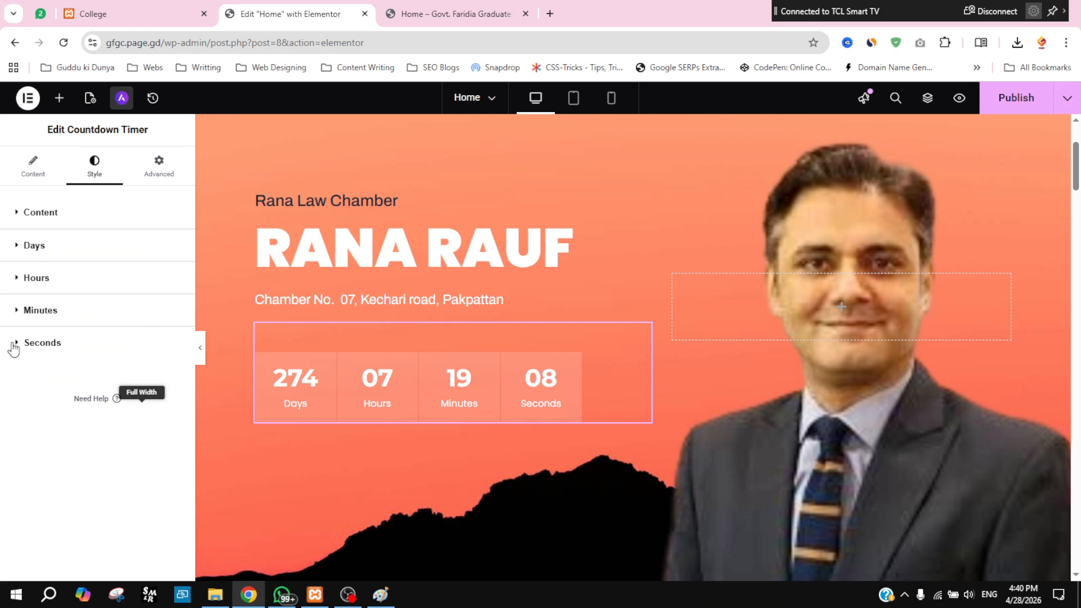
click(20, 211)
scroll(55, 347, down, 1)
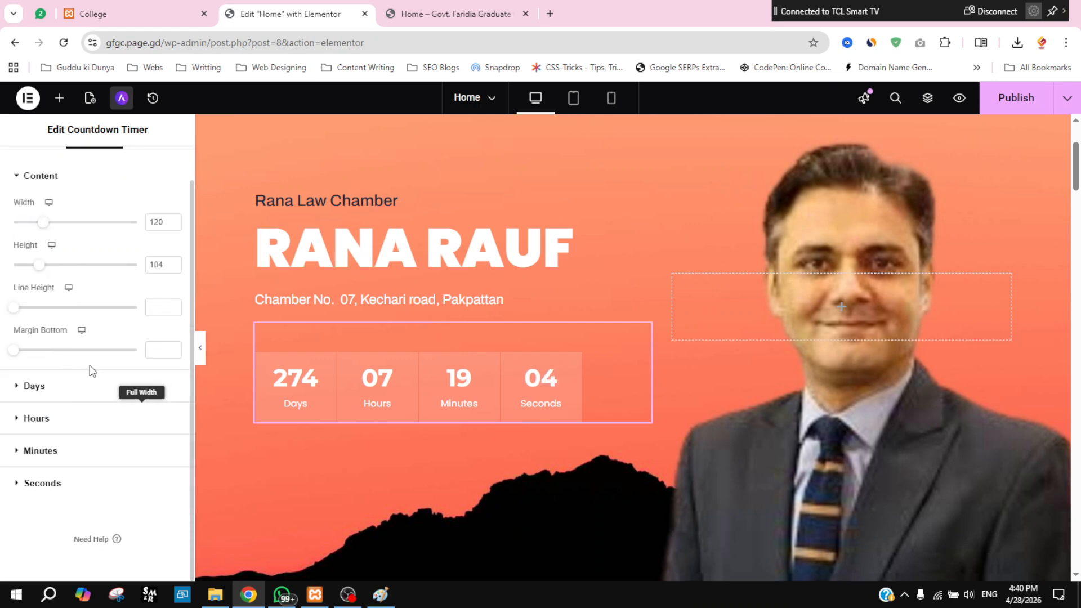
scroll(92, 370, up, 1)
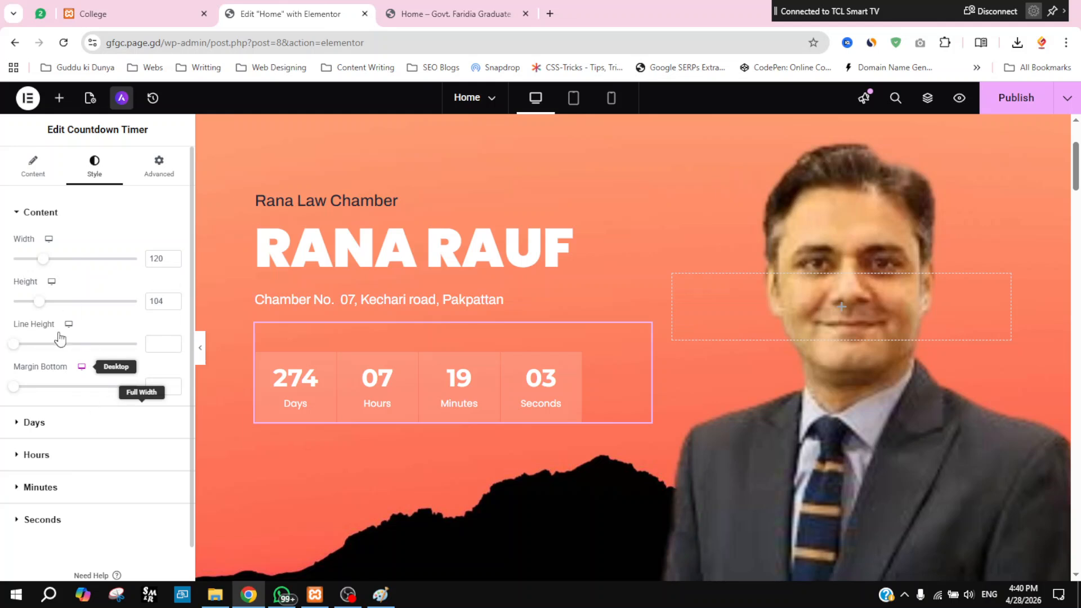
scroll(60, 366, down, 1)
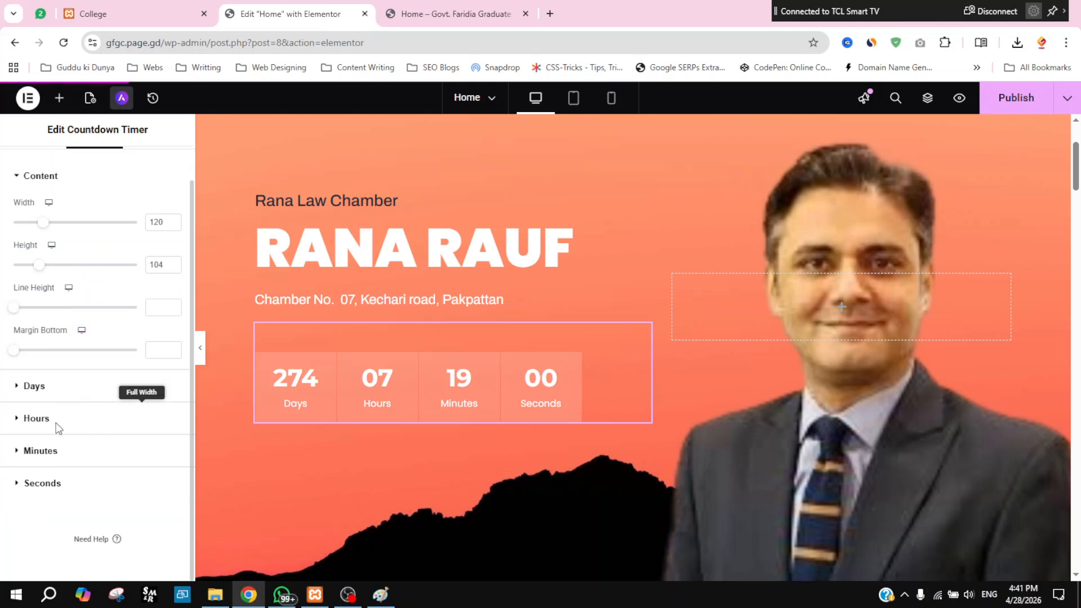
Step: Look through the Days box style options, leaving them unchanged
click(56, 386)
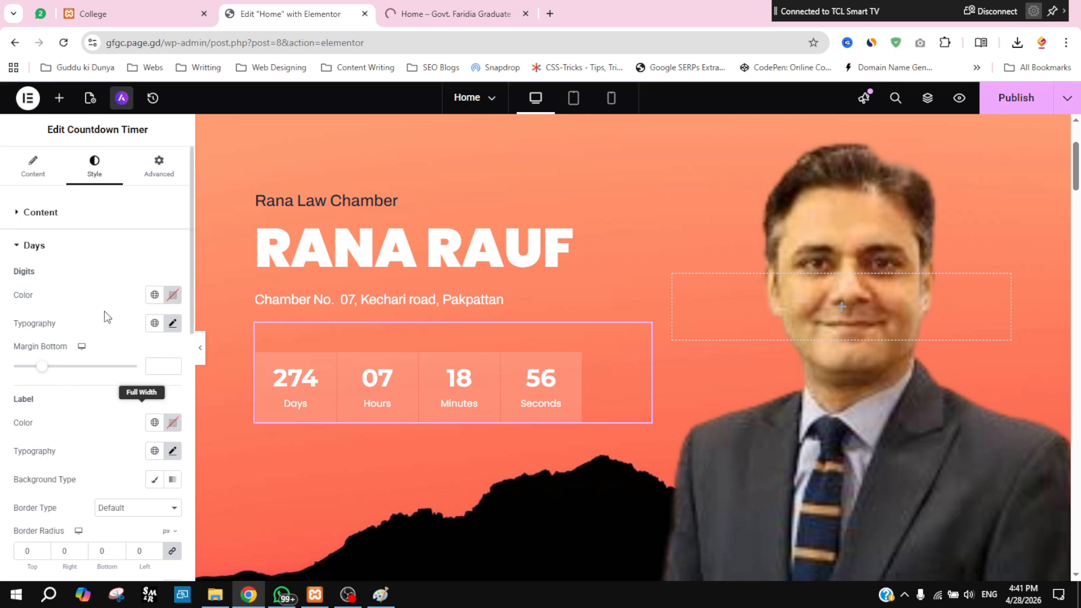
scroll(93, 315, down, 2)
scroll(93, 313, up, 2)
scroll(98, 411, down, 2)
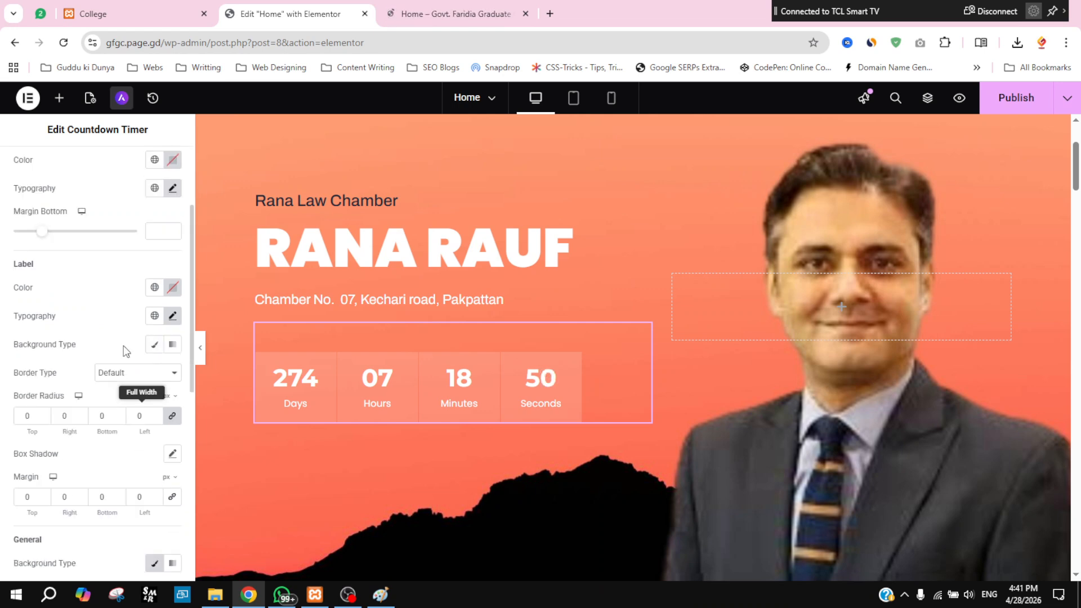
scroll(107, 340, up, 1)
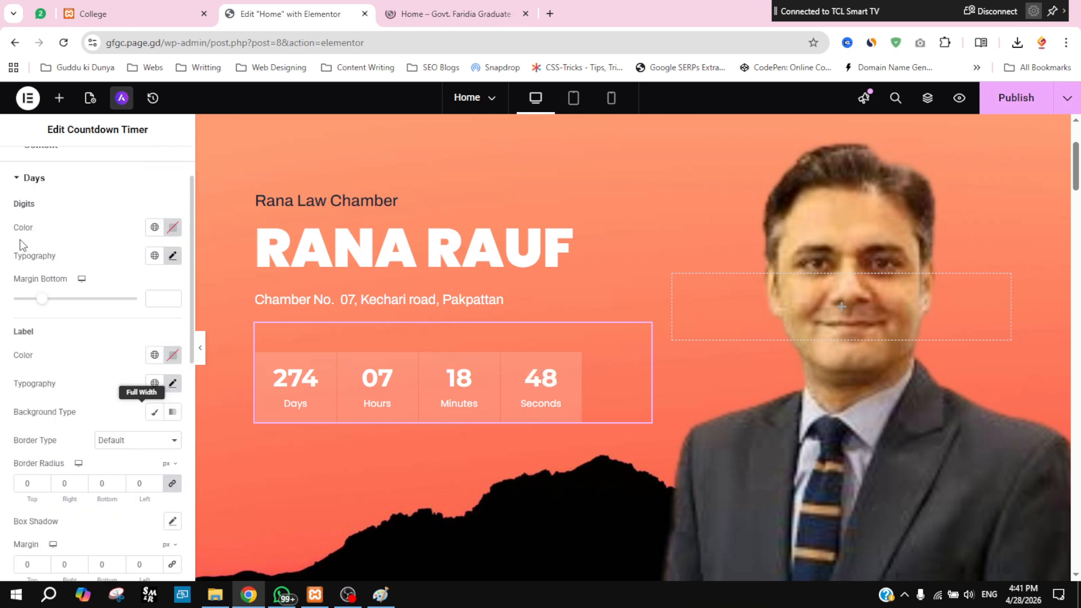
scroll(160, 282, down, 1)
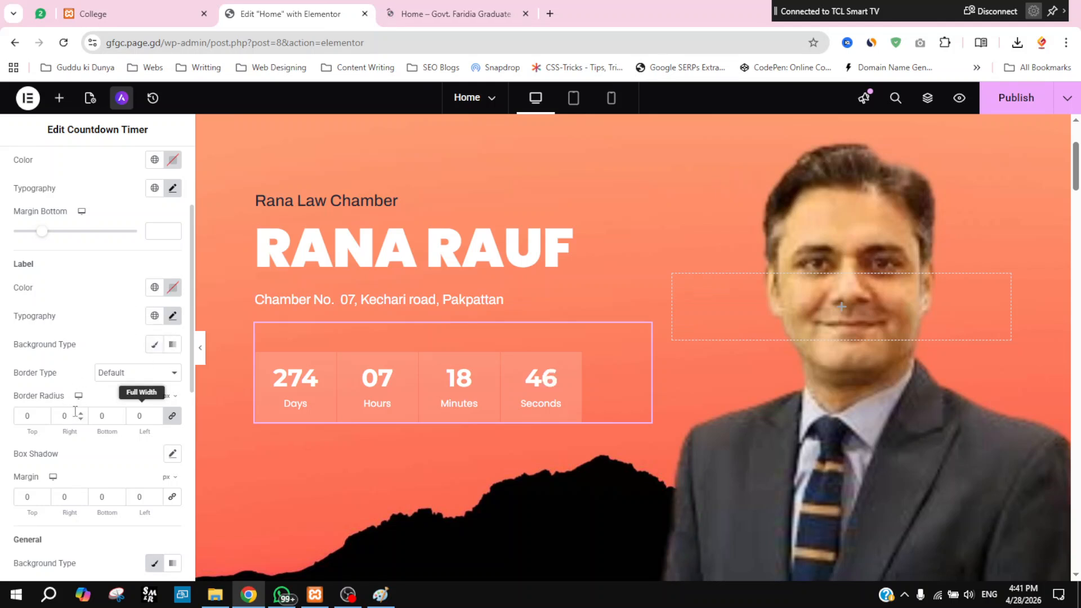
scroll(93, 374, down, 1)
scroll(94, 374, down, 3)
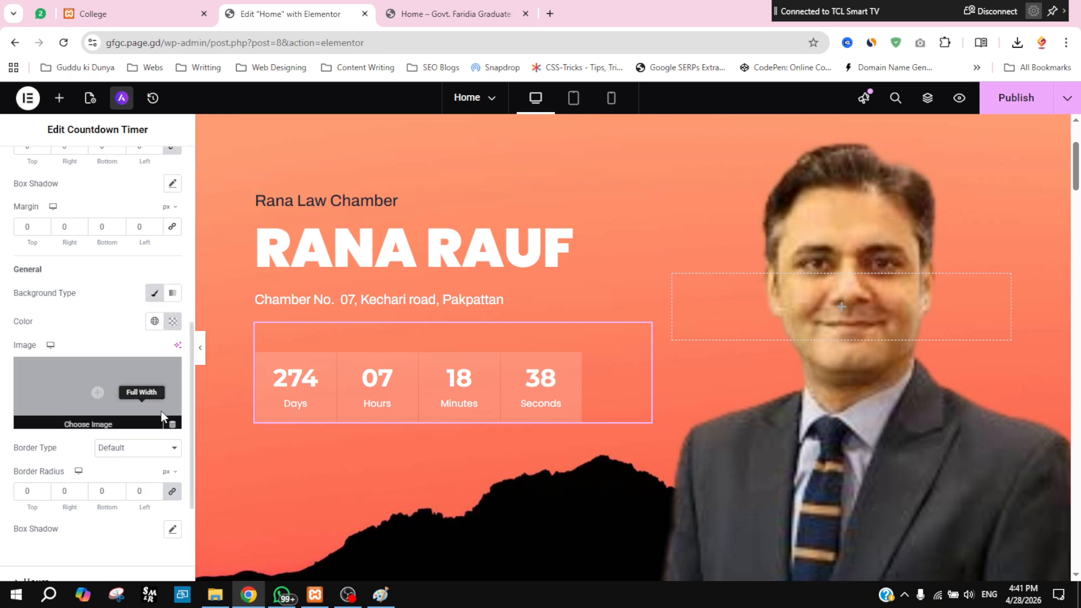
scroll(134, 482, down, 3)
scroll(102, 462, up, 2)
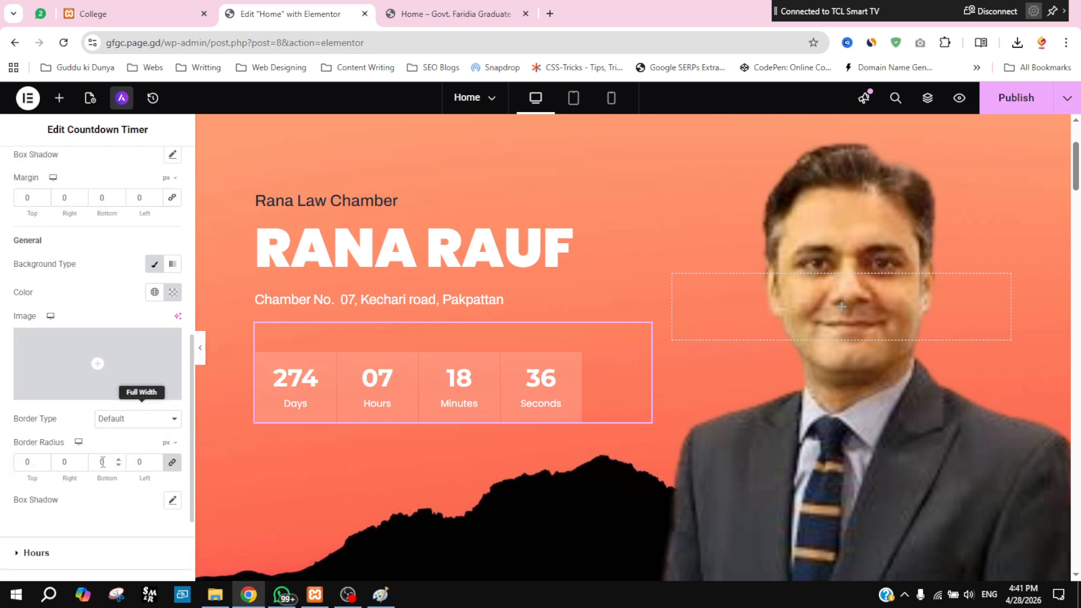
scroll(103, 462, up, 5)
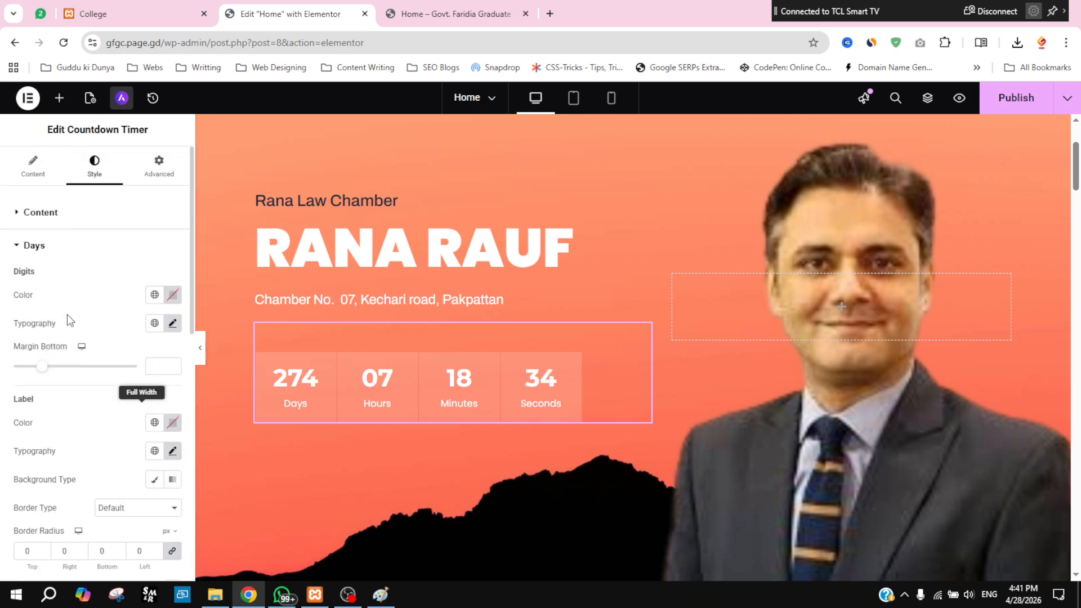
click(24, 251)
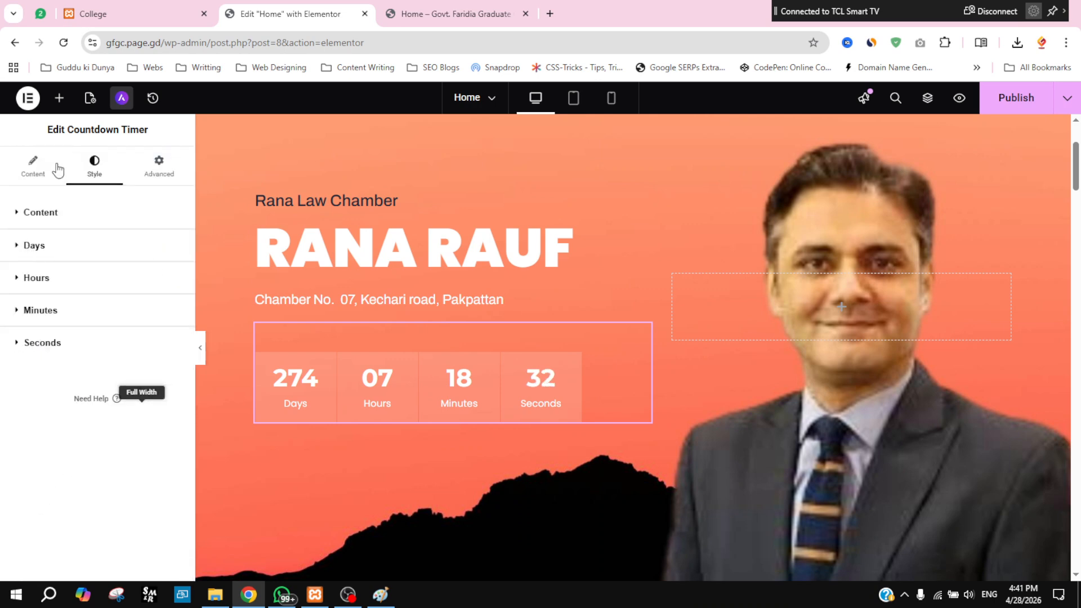
Step: Give the Seconds box the dark grey Secondary global colour (#54595F) as background
click(20, 213)
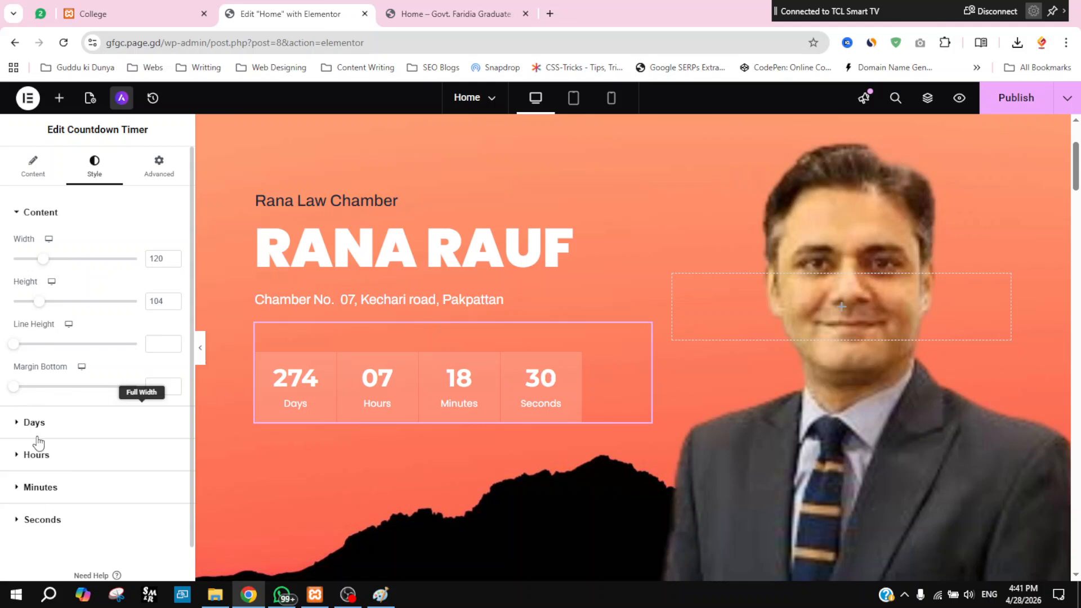
click(24, 214)
click(35, 344)
scroll(70, 443, down, 6)
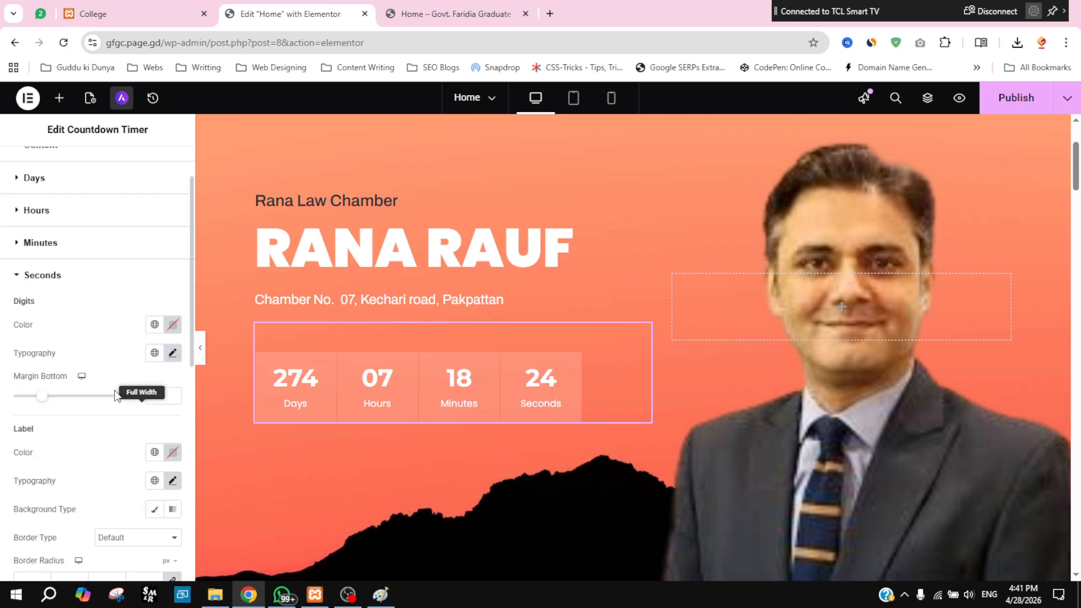
scroll(109, 417, down, 4)
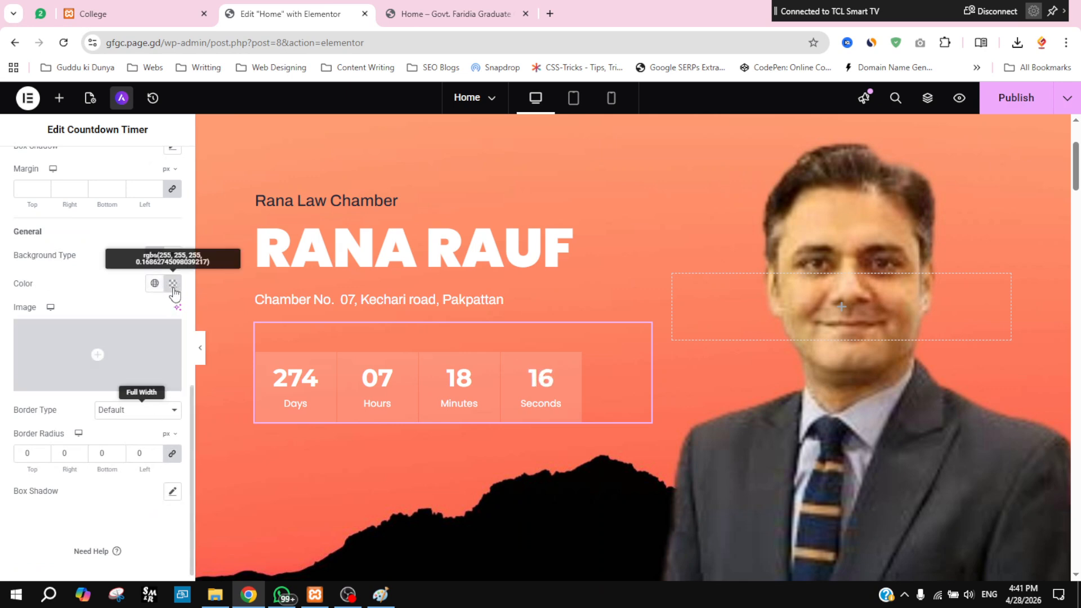
click(156, 287)
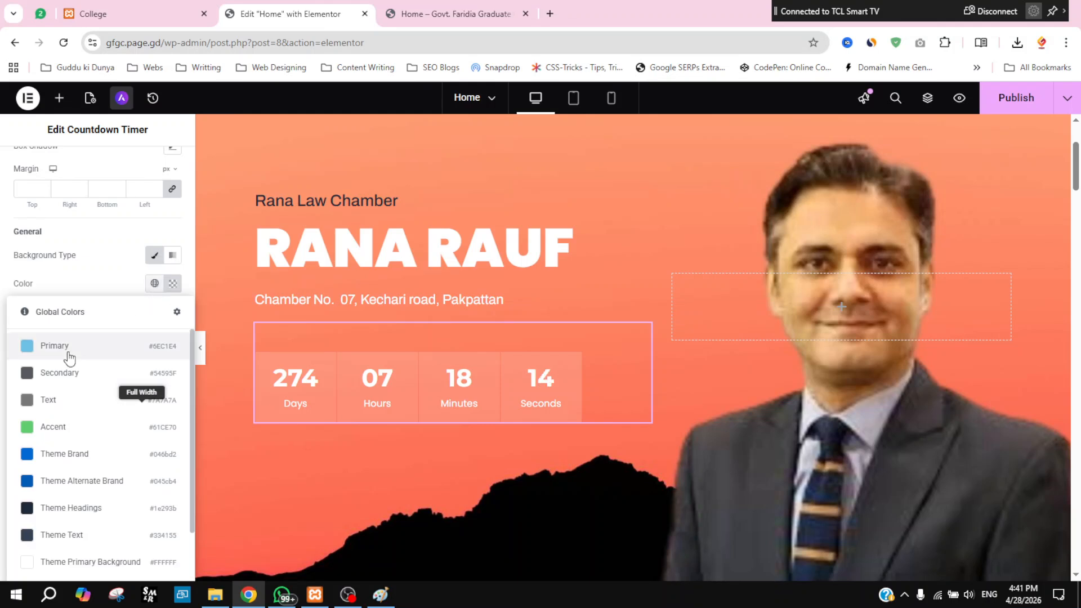
click(59, 373)
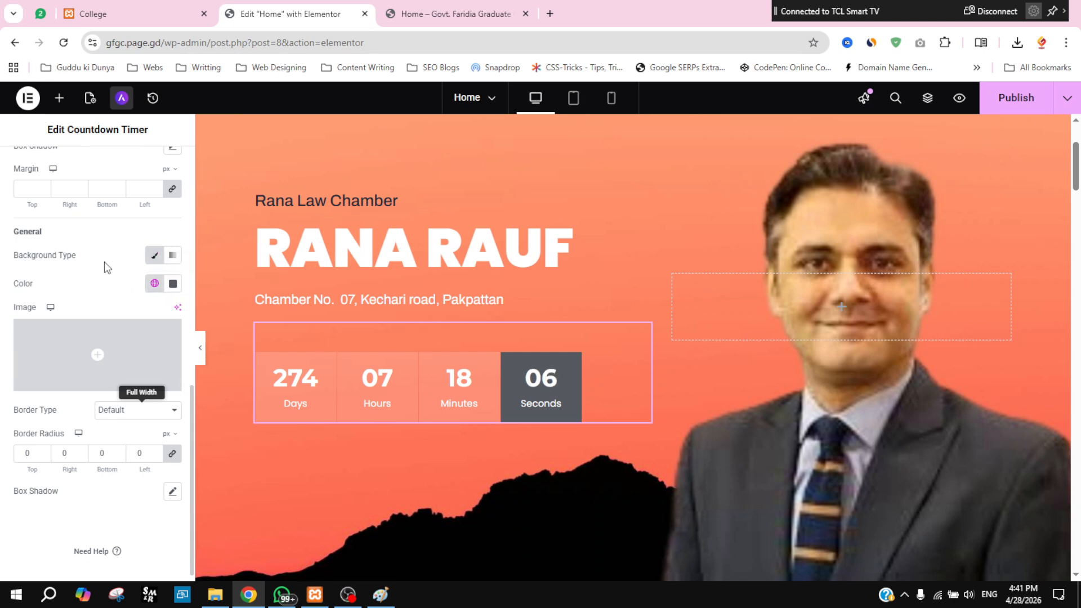
scroll(110, 354, up, 7)
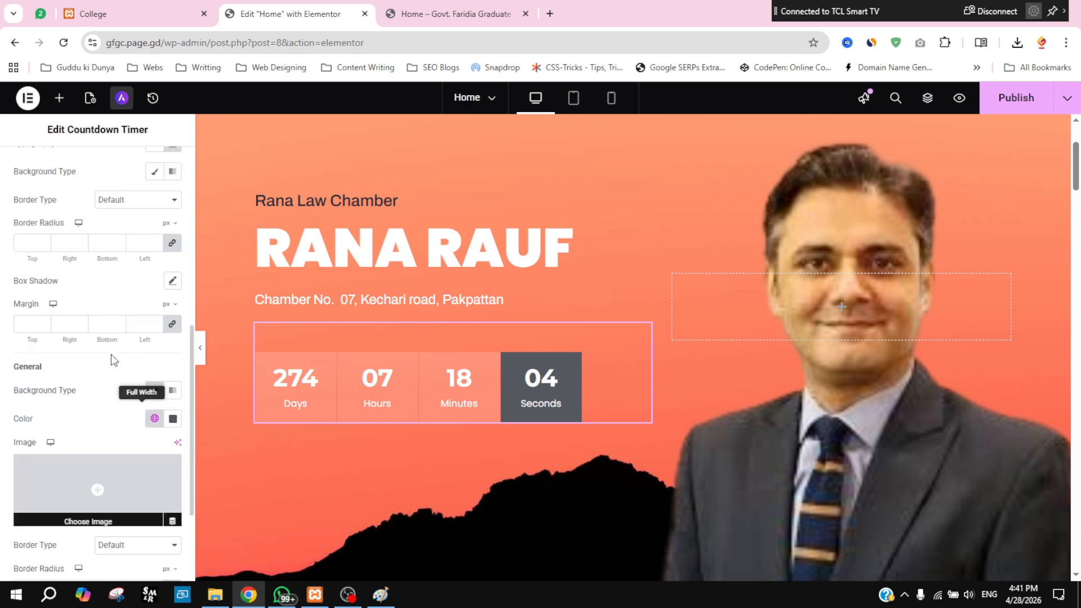
Step: Set the Days box background to the Theme Text global colour (#334155)
click(18, 209)
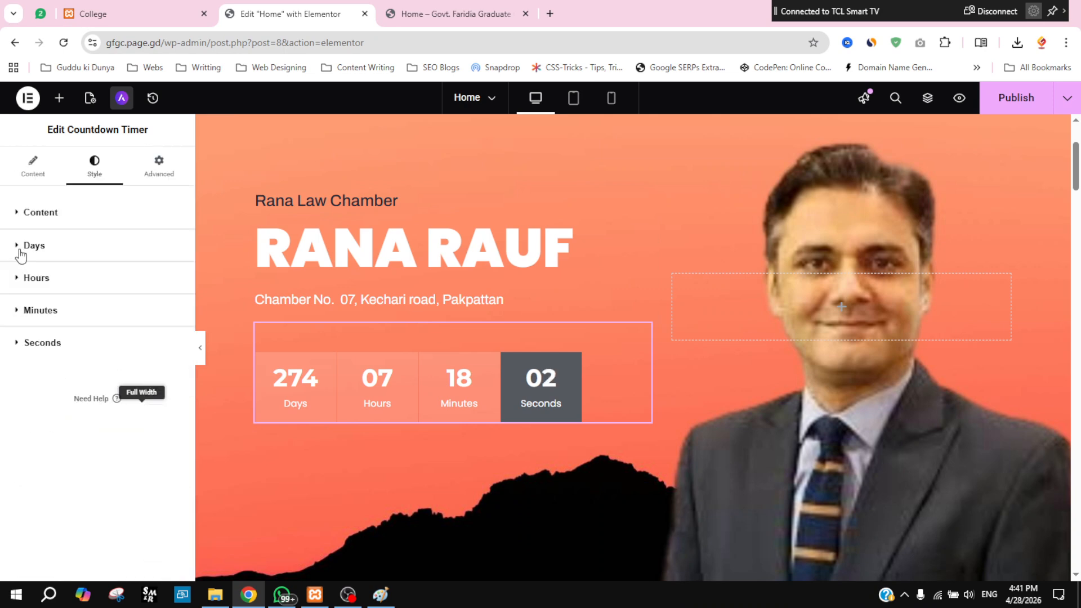
click(20, 248)
scroll(16, 390, down, 3)
scroll(16, 390, down, 1)
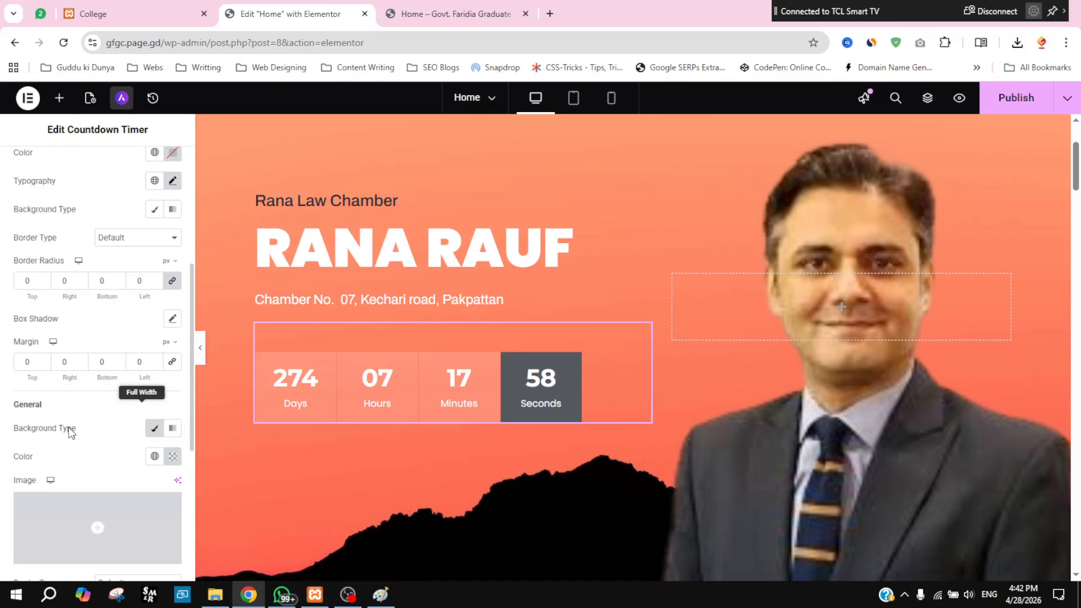
click(154, 456)
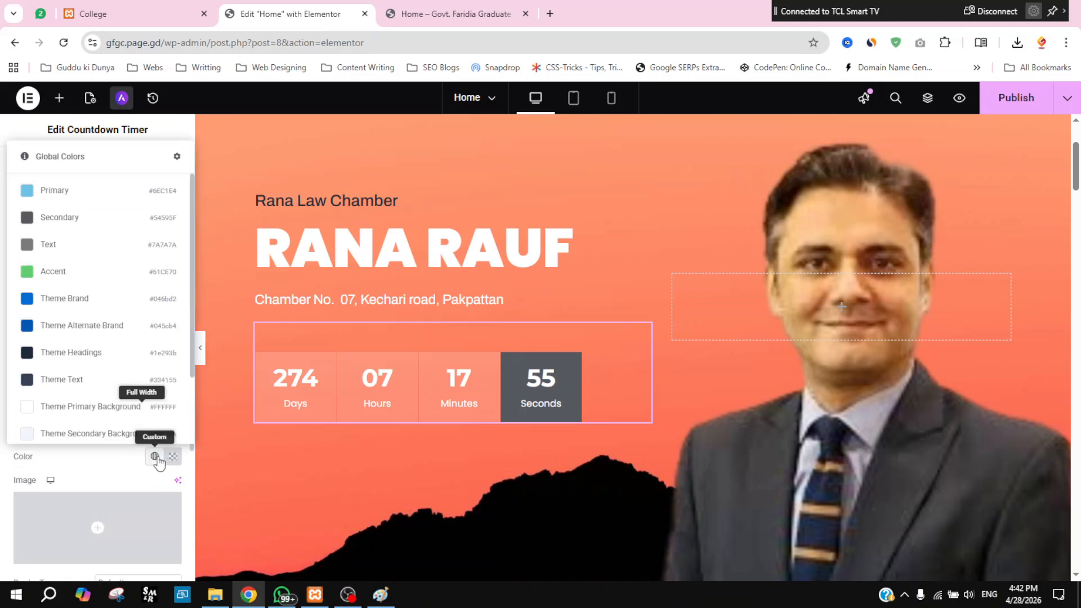
click(93, 386)
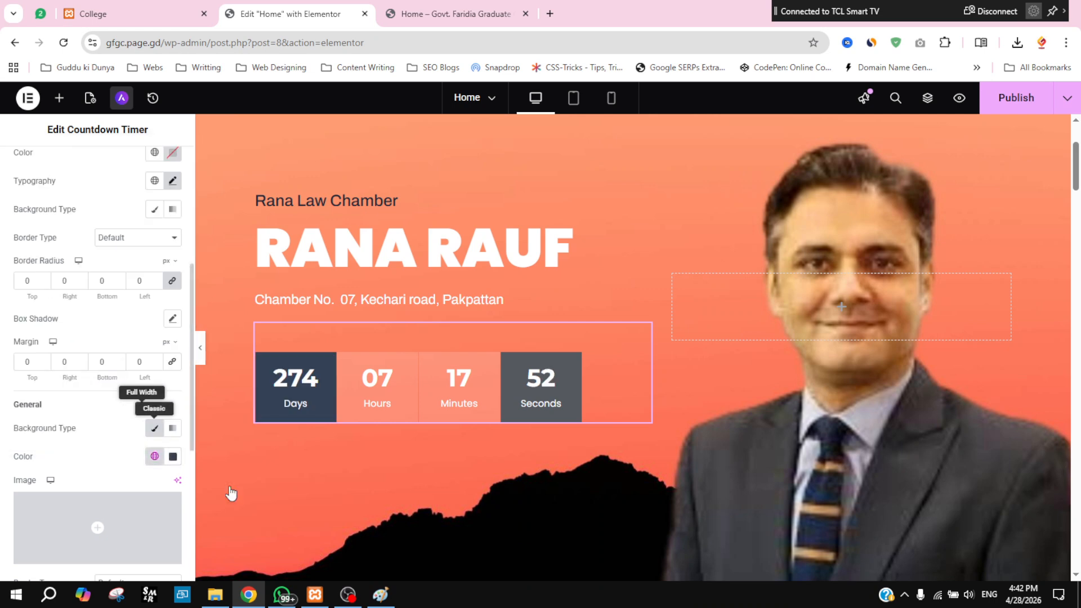
scroll(59, 299, up, 5)
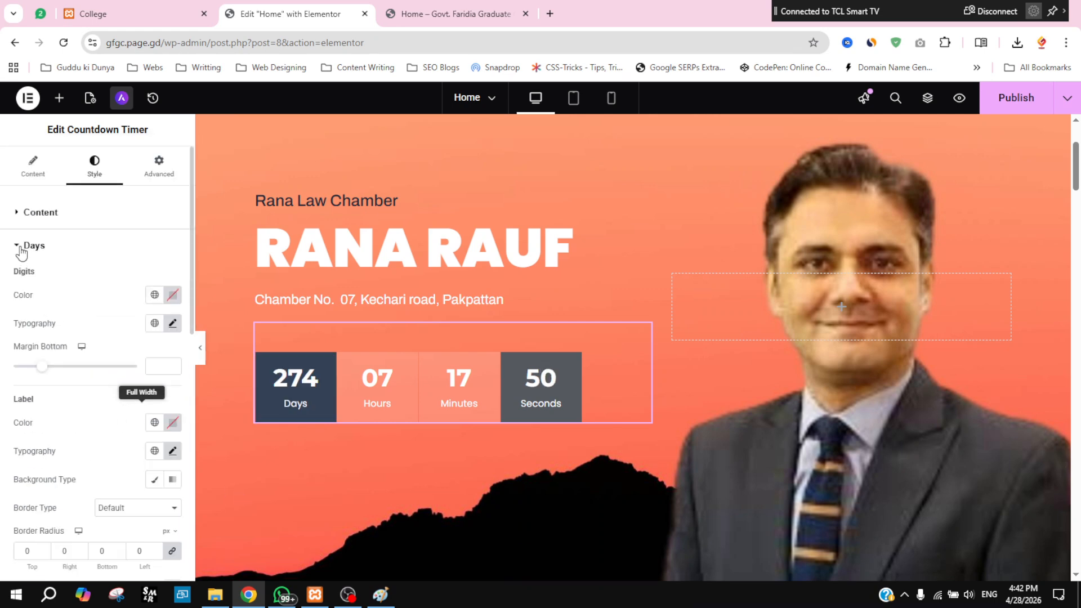
click(24, 248)
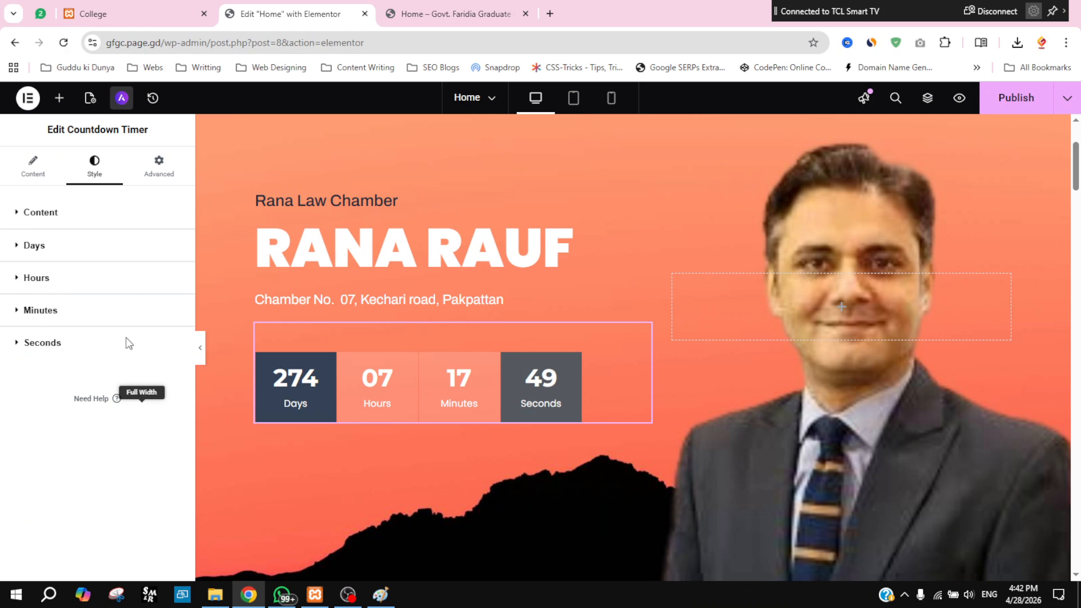
Step: Give the Hours box the same Theme Text background
click(50, 280)
scroll(148, 505, down, 6)
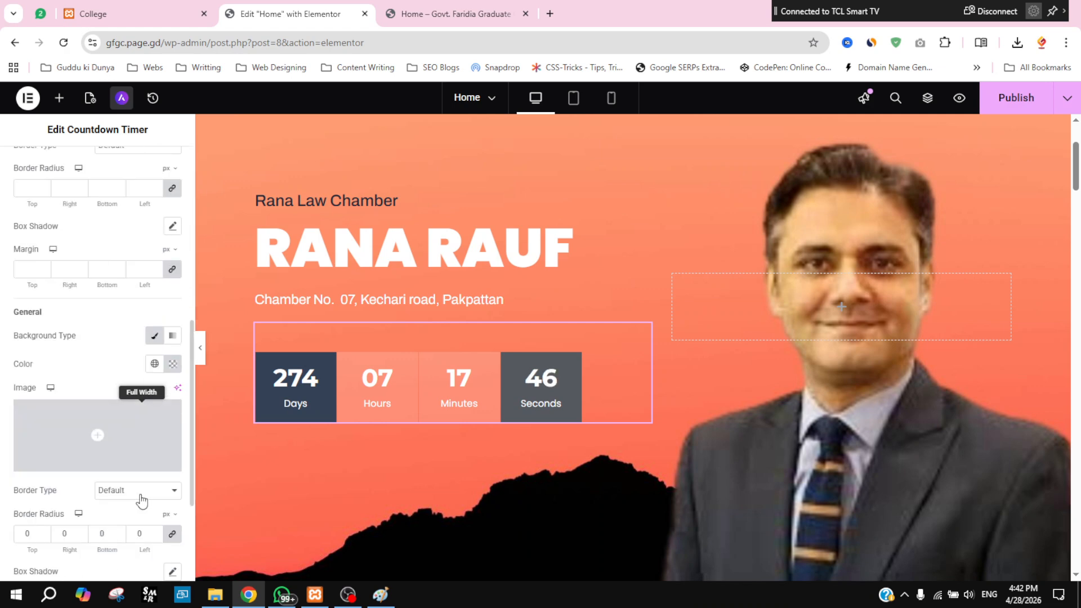
click(156, 365)
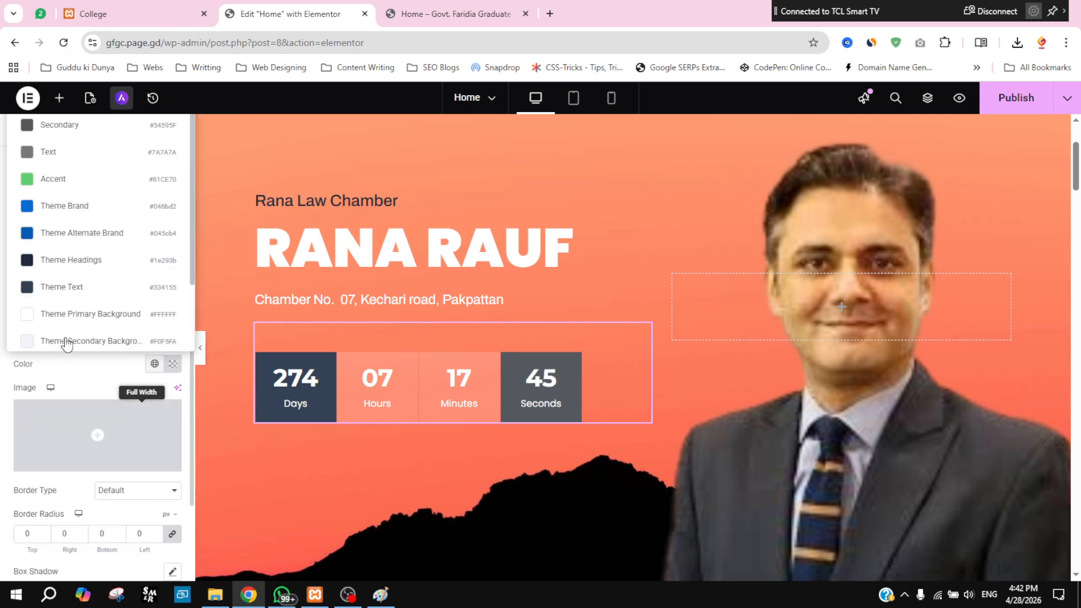
click(46, 288)
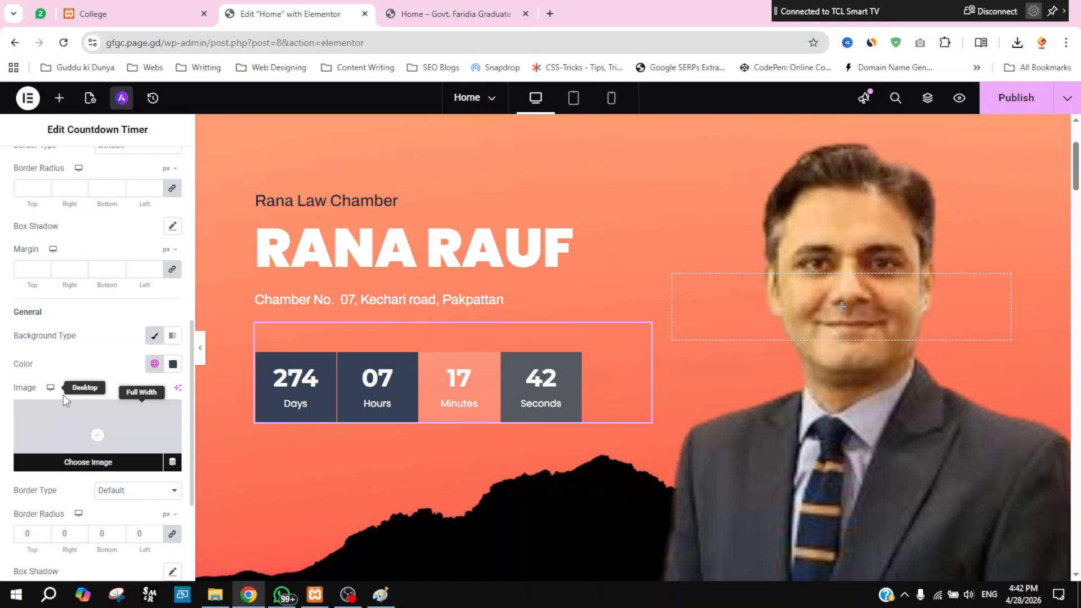
scroll(63, 397, down, 3)
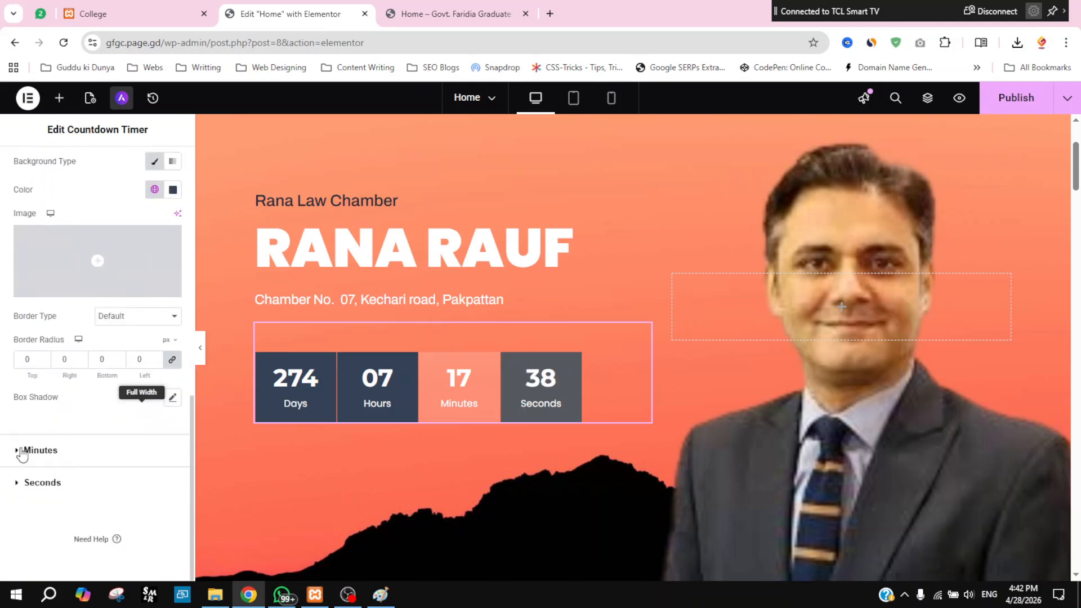
click(67, 450)
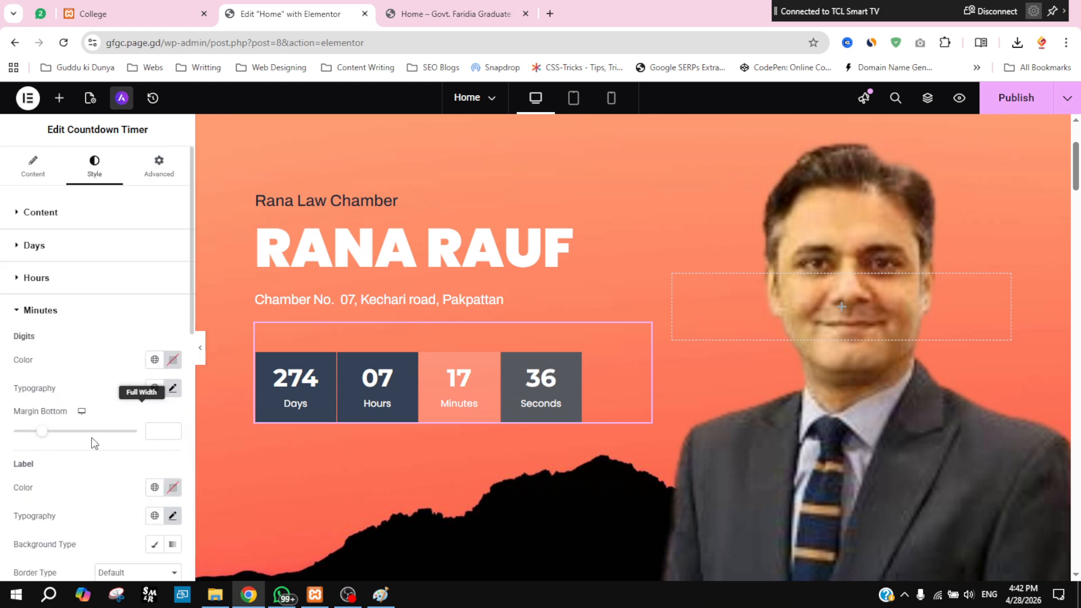
Step: Set the Minutes box background to the Theme Text global colour
scroll(133, 519, down, 5)
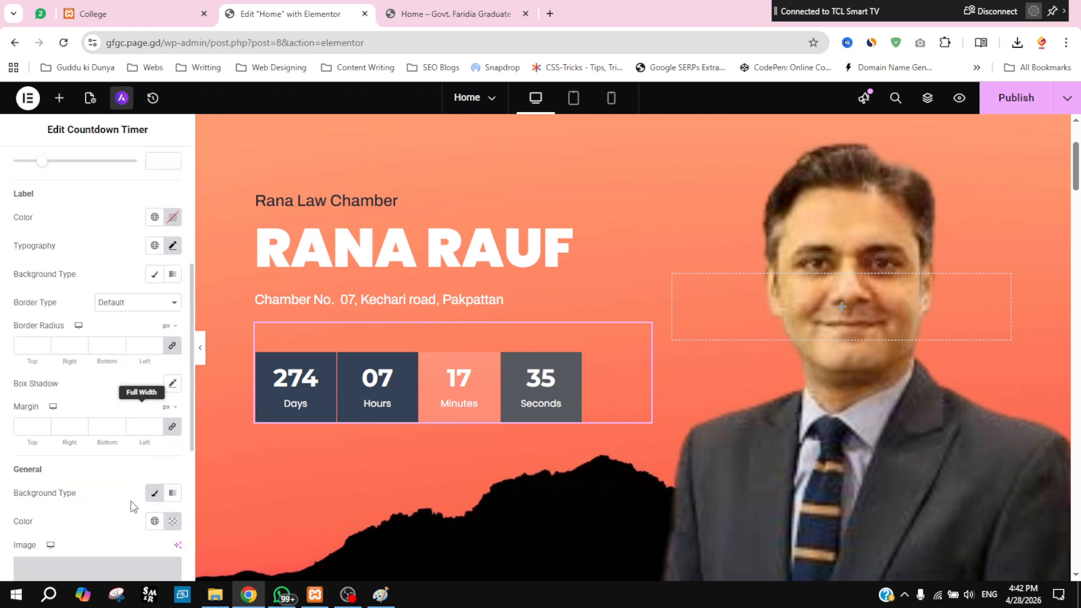
click(153, 521)
click(48, 446)
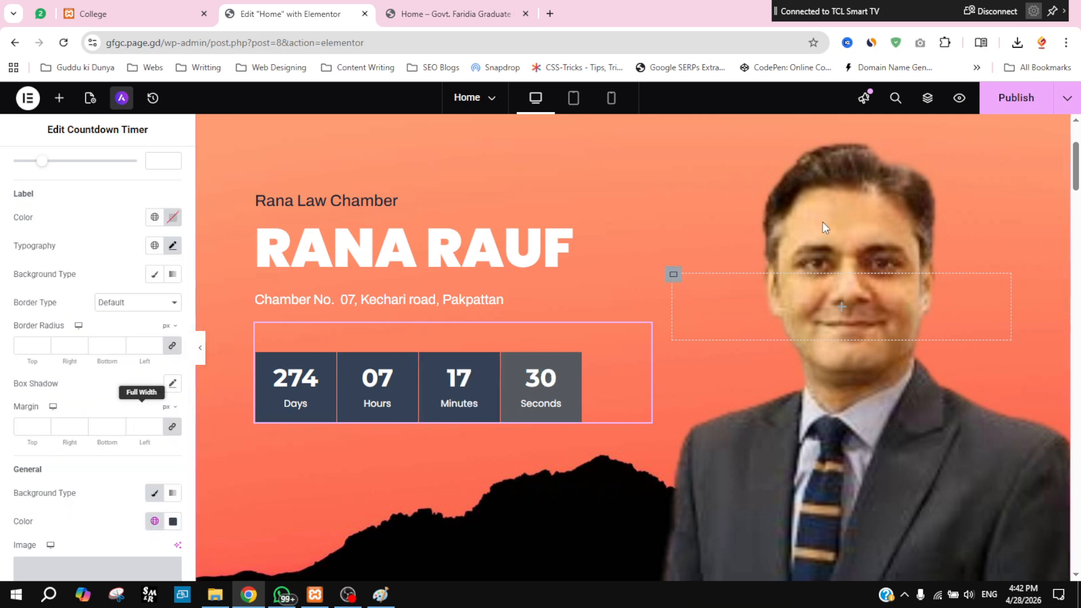
Step: Publish the page and collapse the Minutes style section
click(1006, 107)
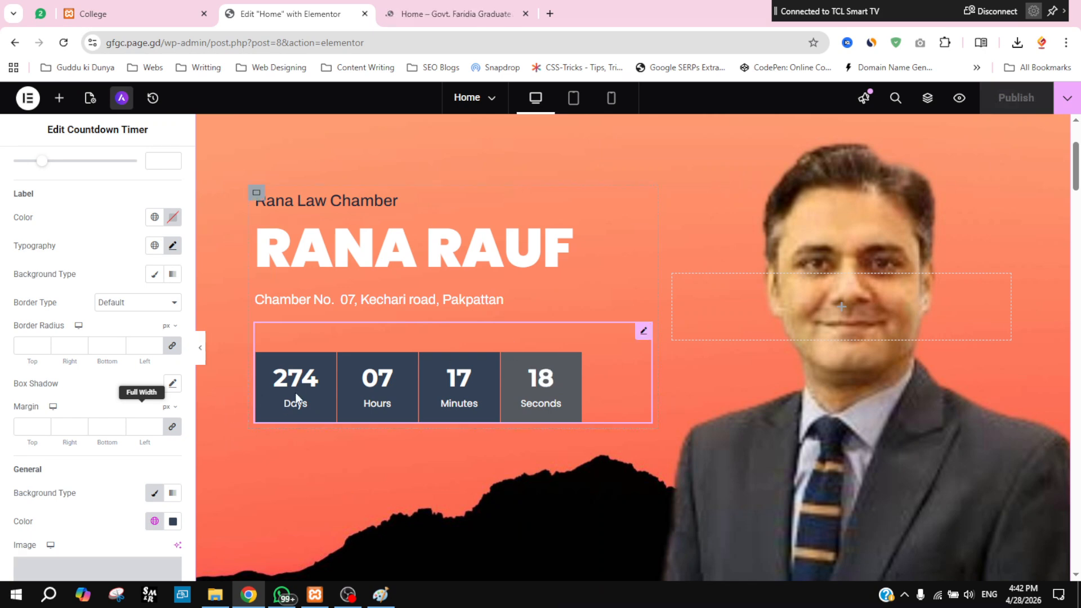
scroll(11, 191, up, 5)
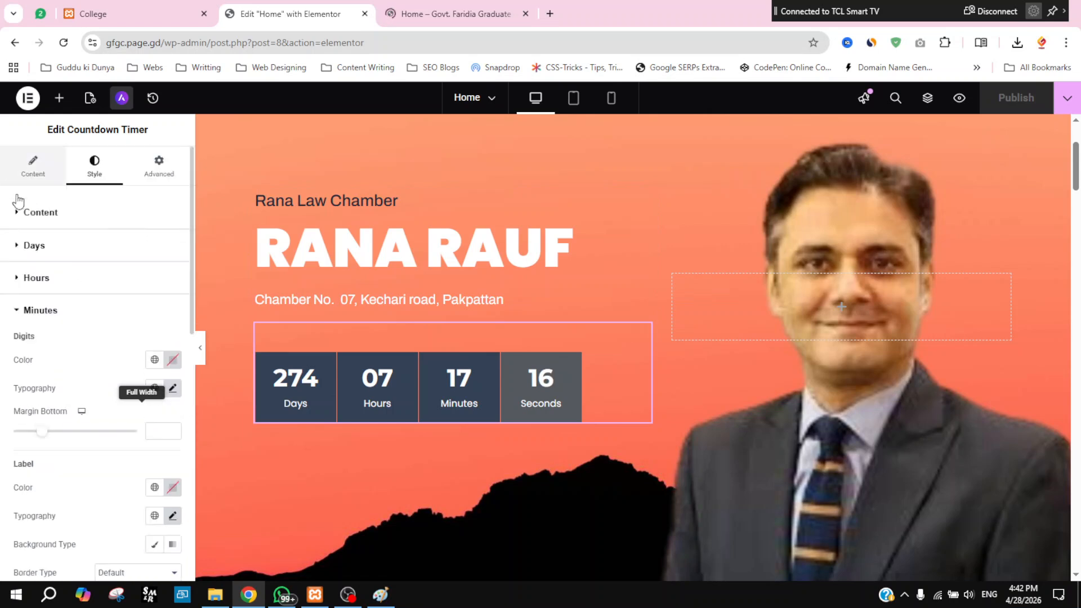
click(19, 310)
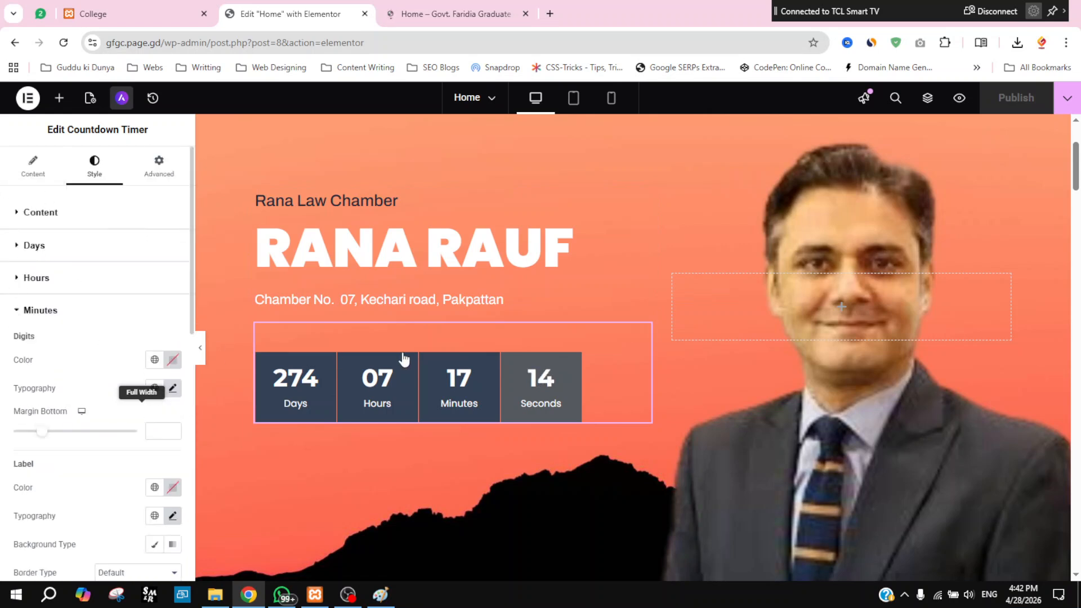
Step: Set the Countdown Due Date in Timer Settings to 29 April 2026
click(34, 169)
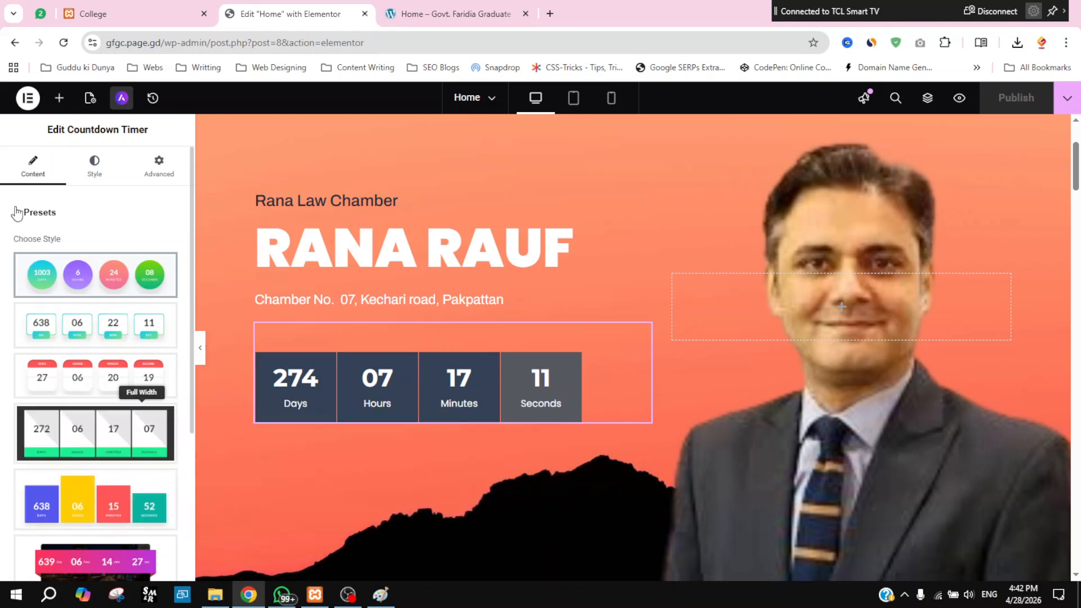
click(15, 213)
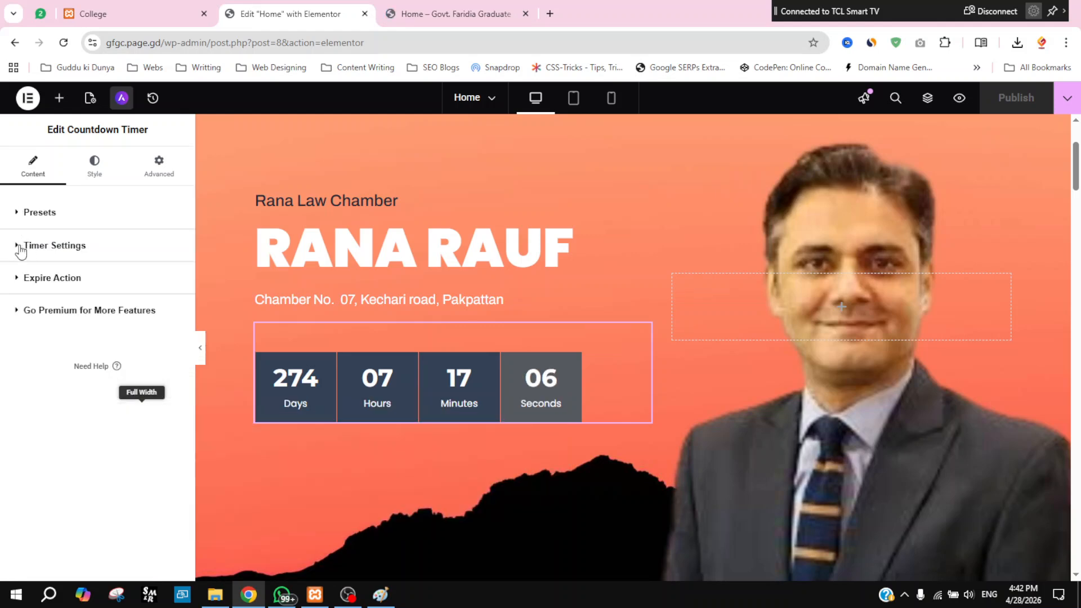
click(25, 248)
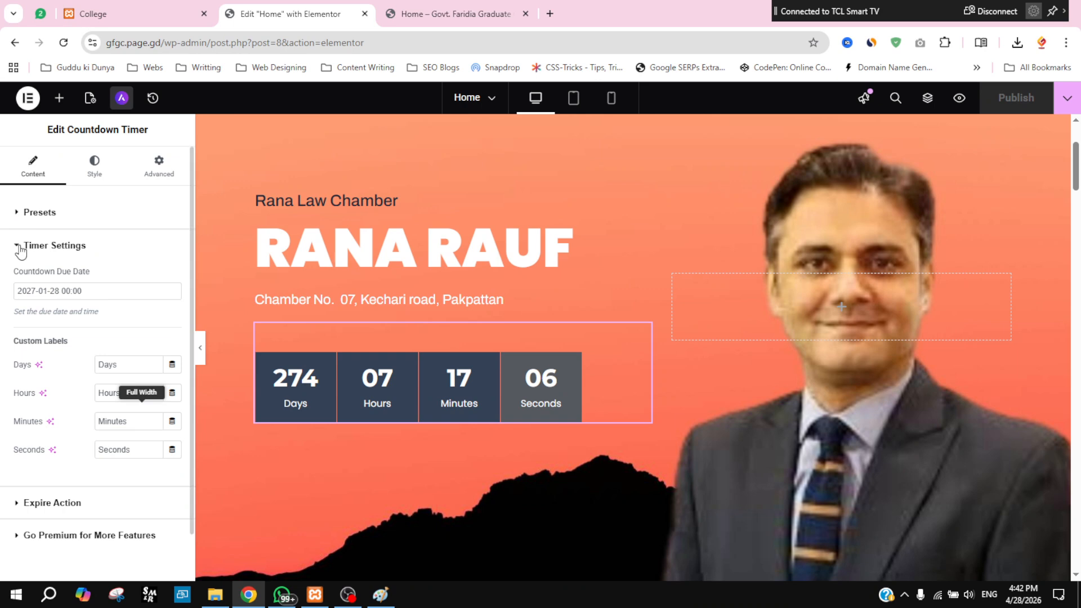
click(92, 294)
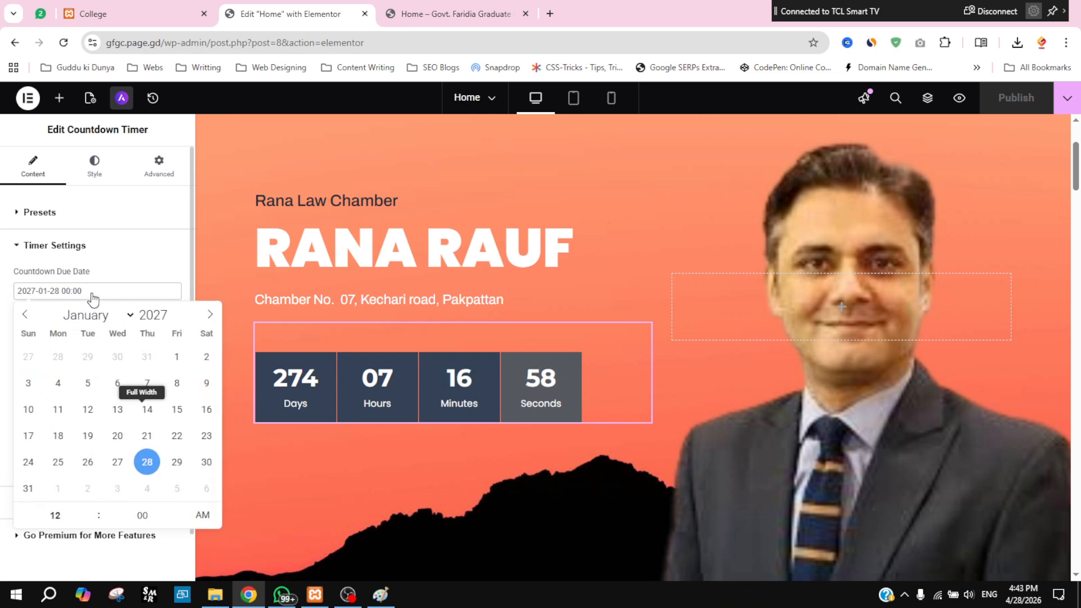
click(176, 461)
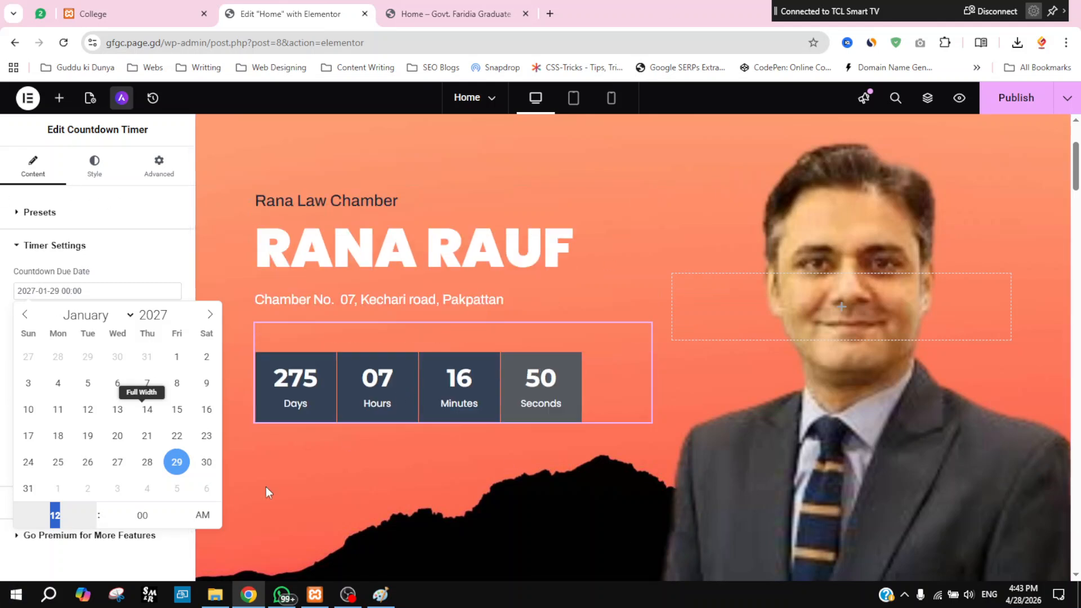
click(173, 320)
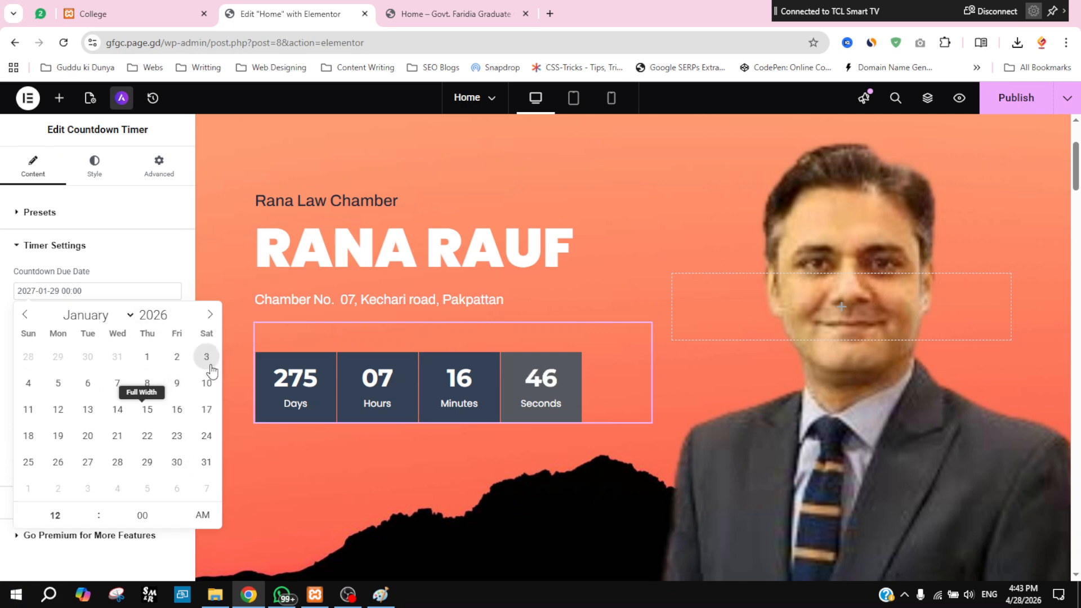
click(122, 319)
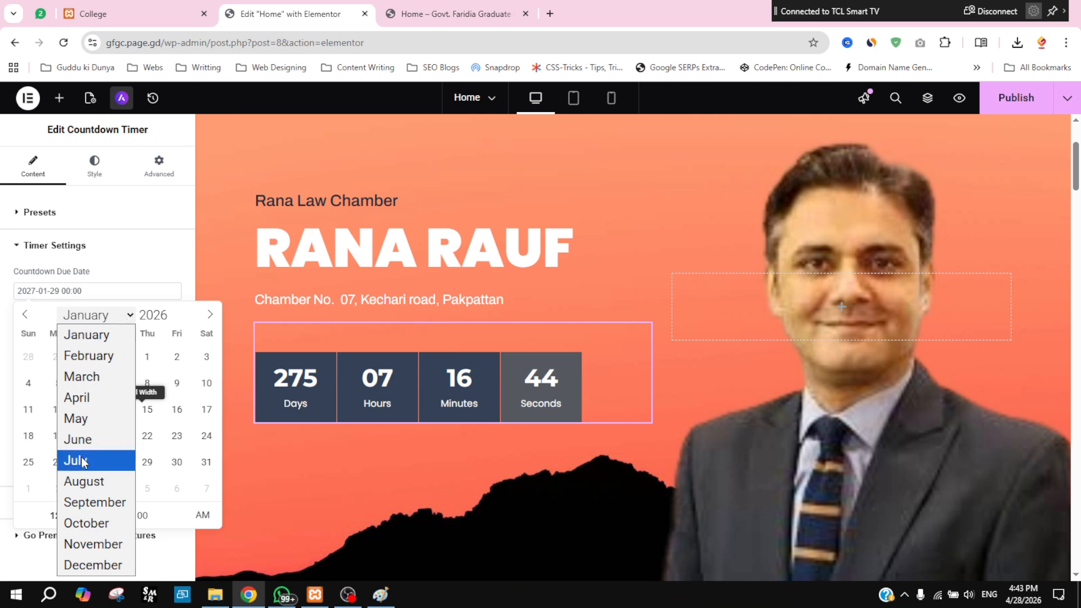
click(94, 397)
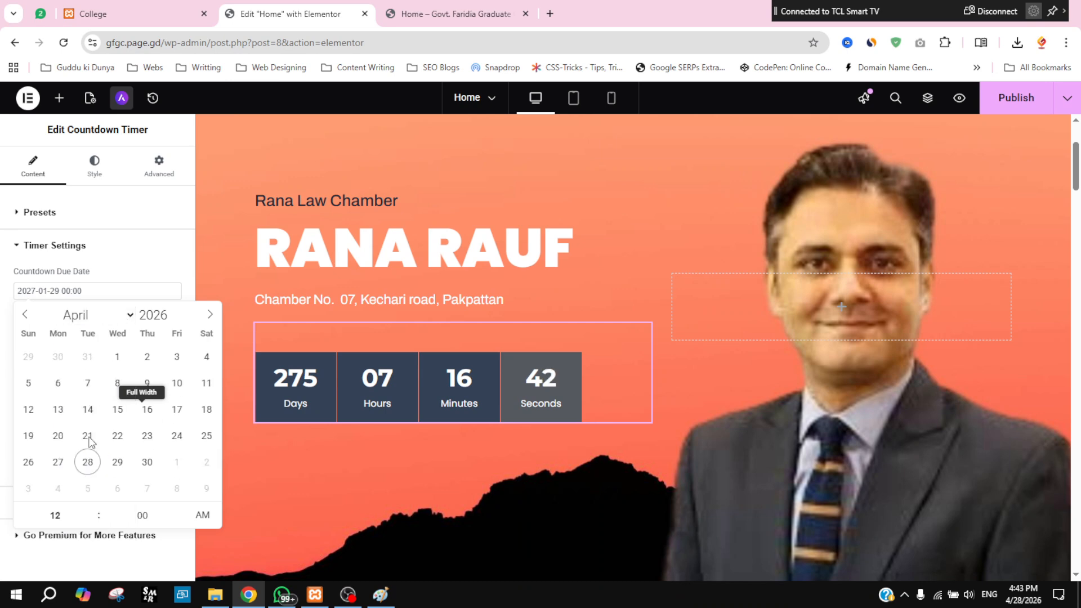
click(116, 462)
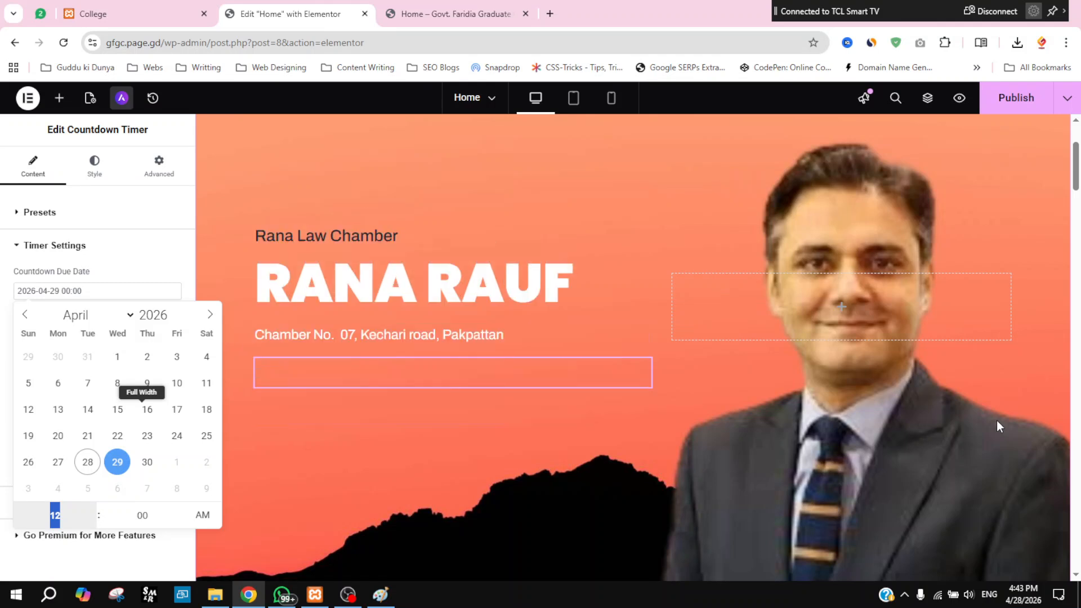
Step: Publish the new due date, check the countdown in Preview Changes, and return to the editor
click(1012, 106)
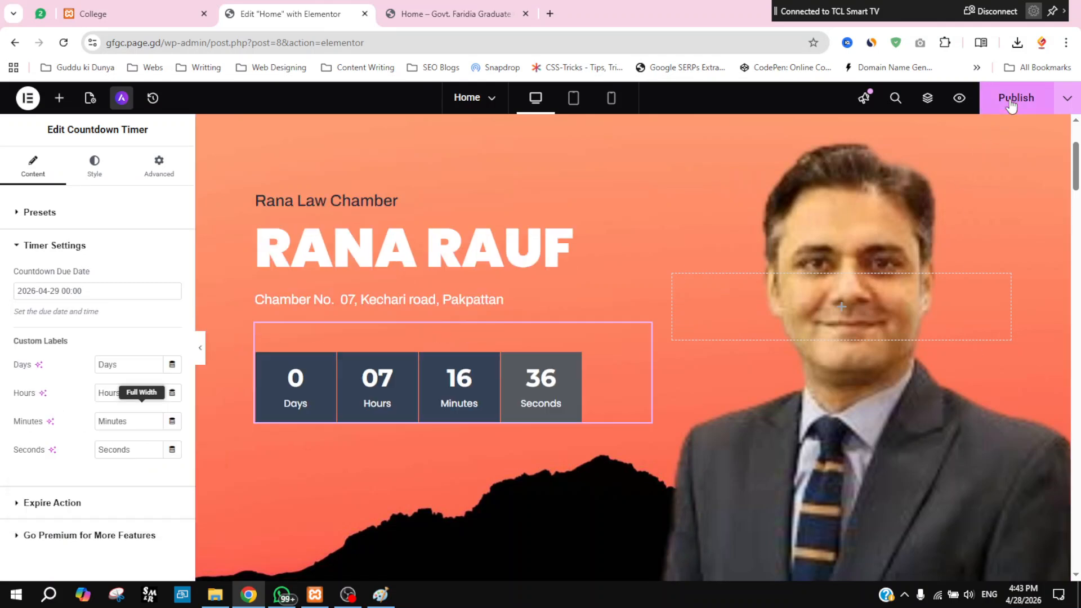
click(1012, 106)
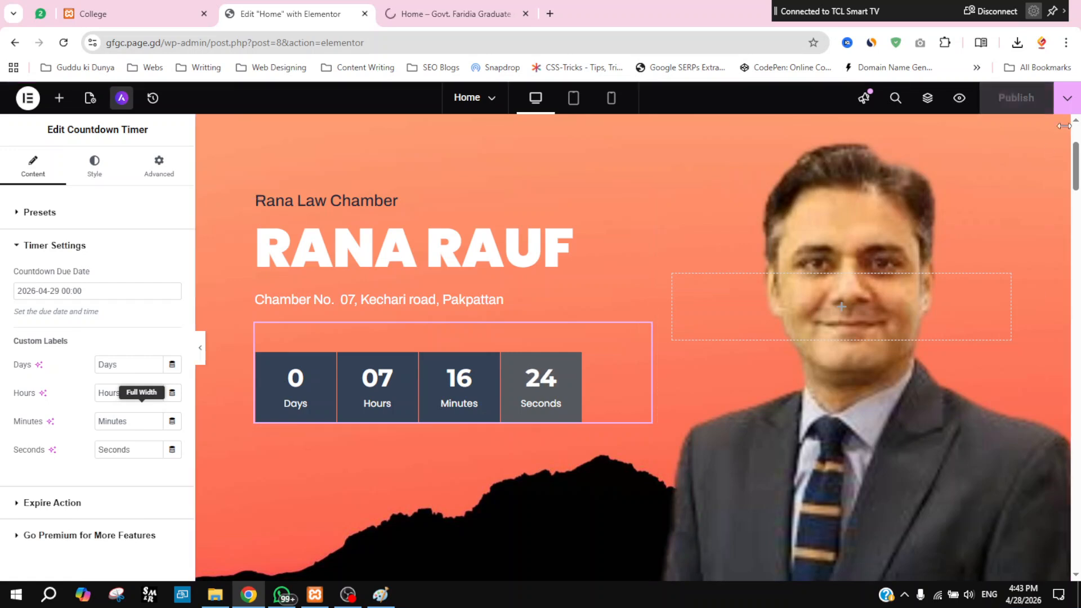
click(960, 100)
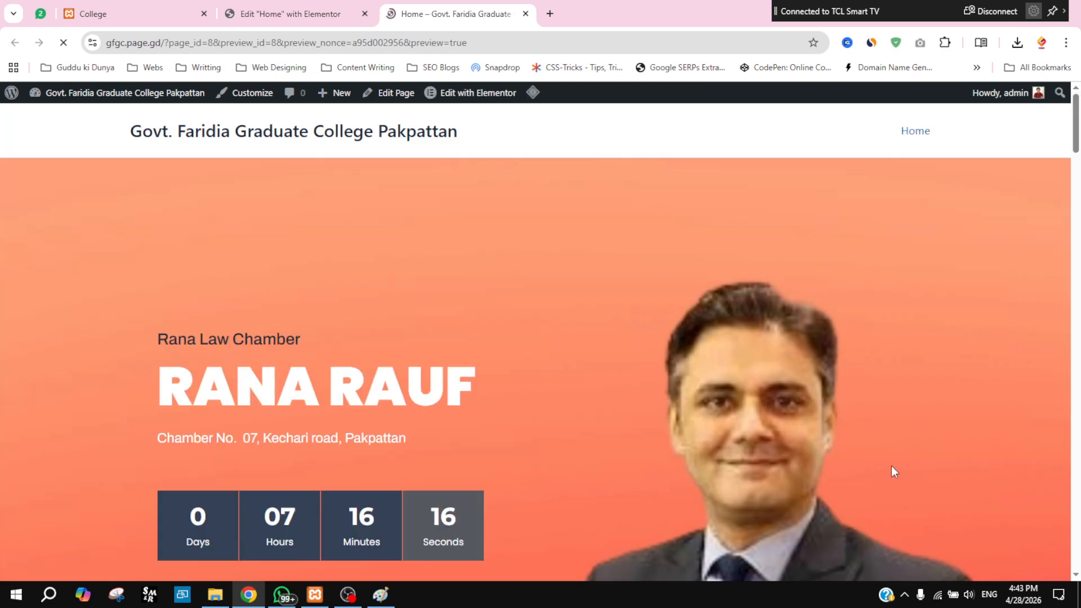
scroll(891, 465, down, 5)
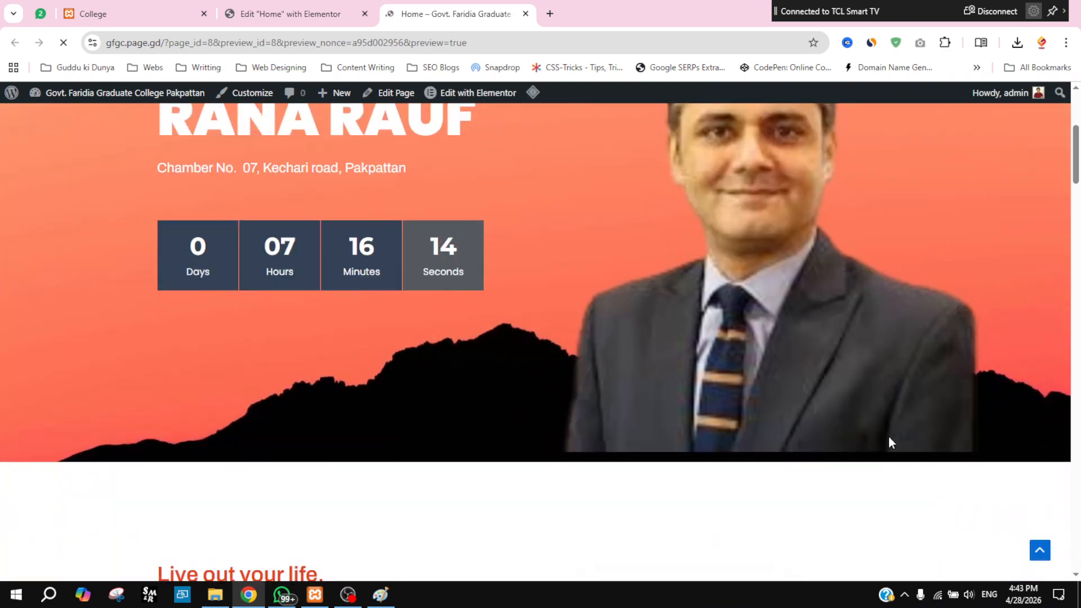
scroll(597, 346, up, 4)
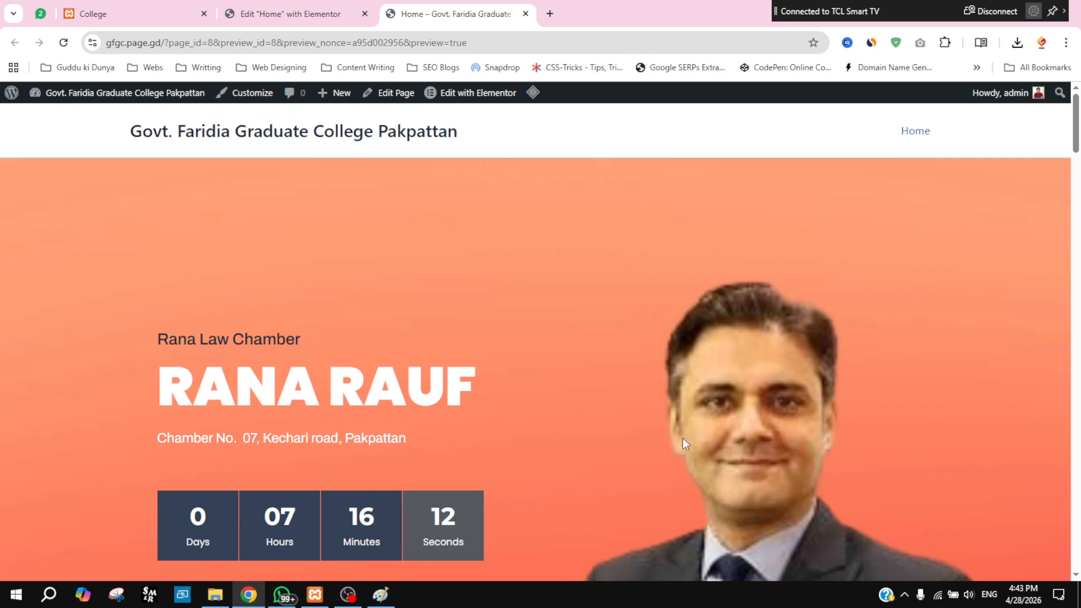
scroll(690, 435, down, 1)
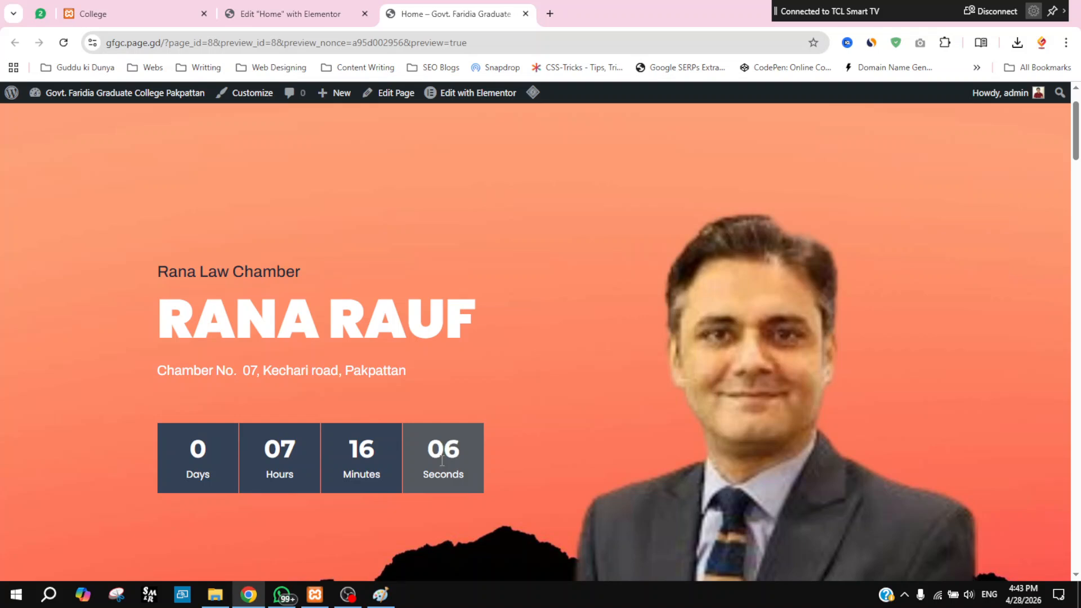
click(290, 14)
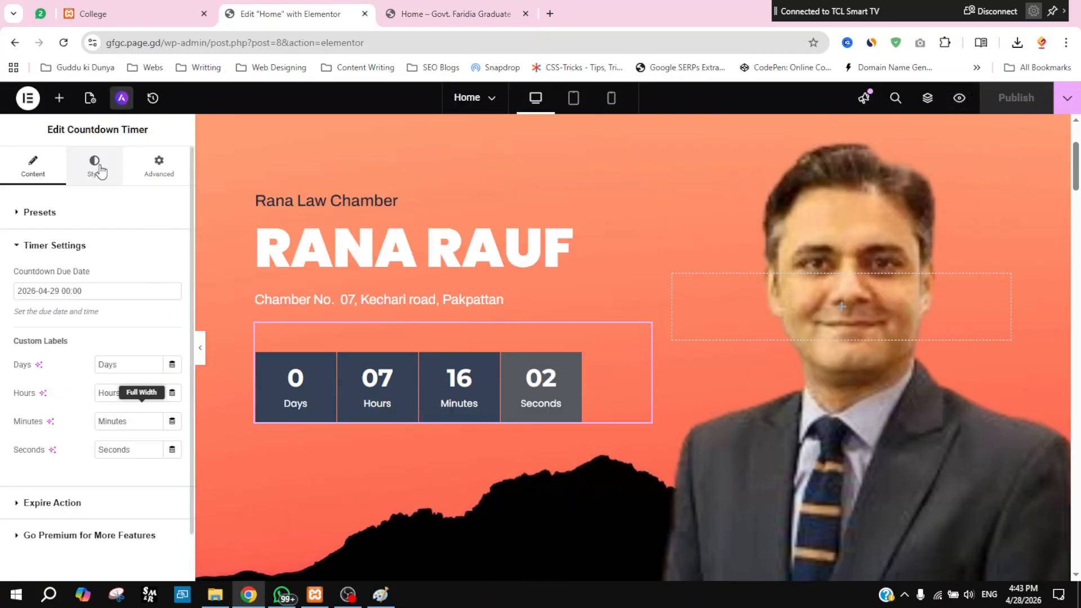
Step: Apply the Theme Text global colour to the countdown box backgrounds and publish
click(17, 251)
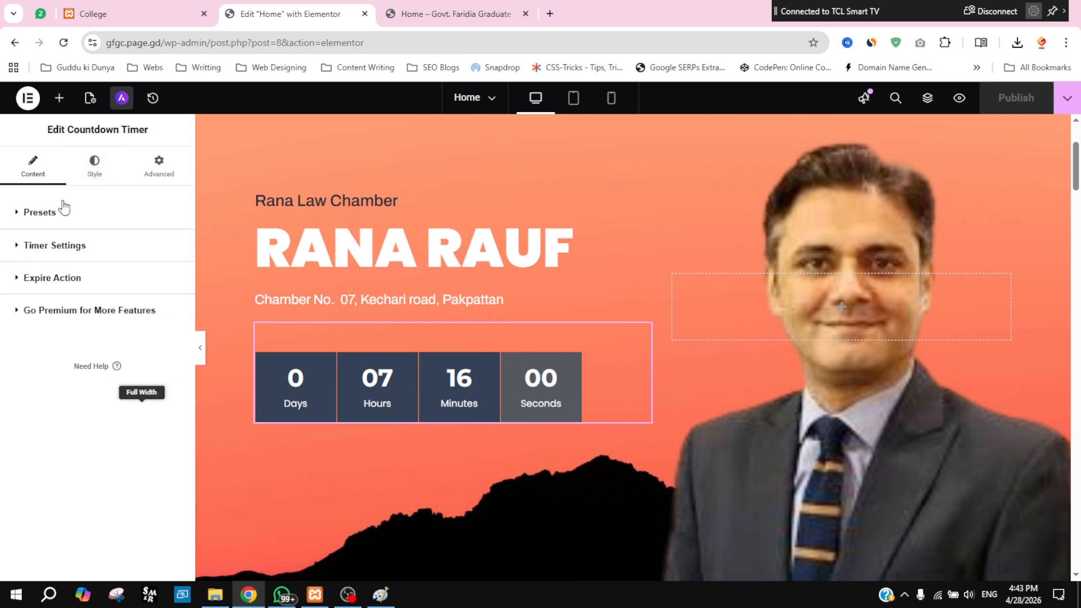
click(95, 169)
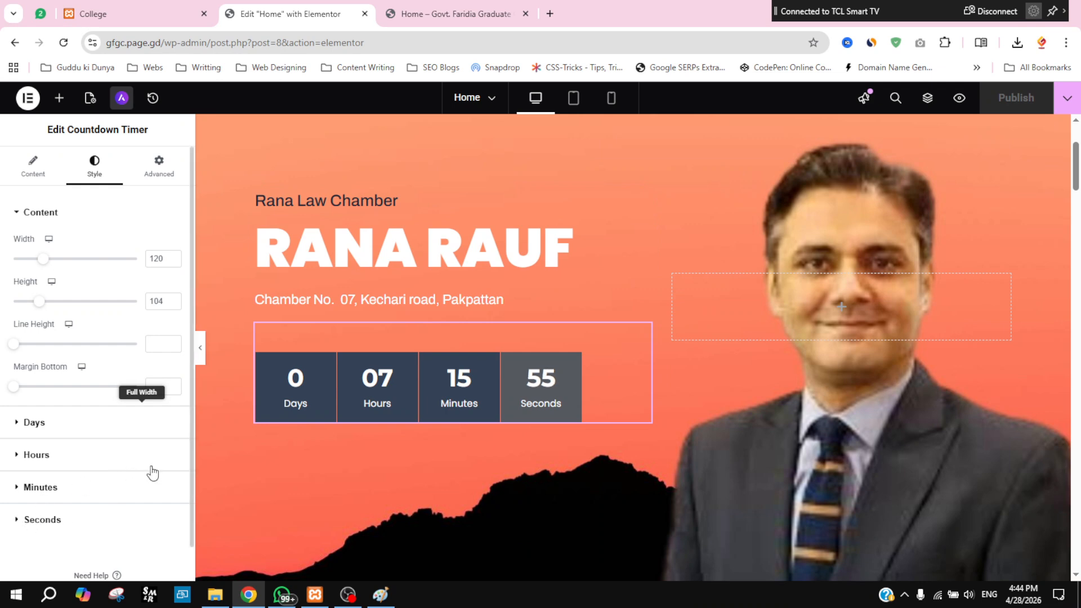
click(152, 518)
scroll(163, 447, down, 4)
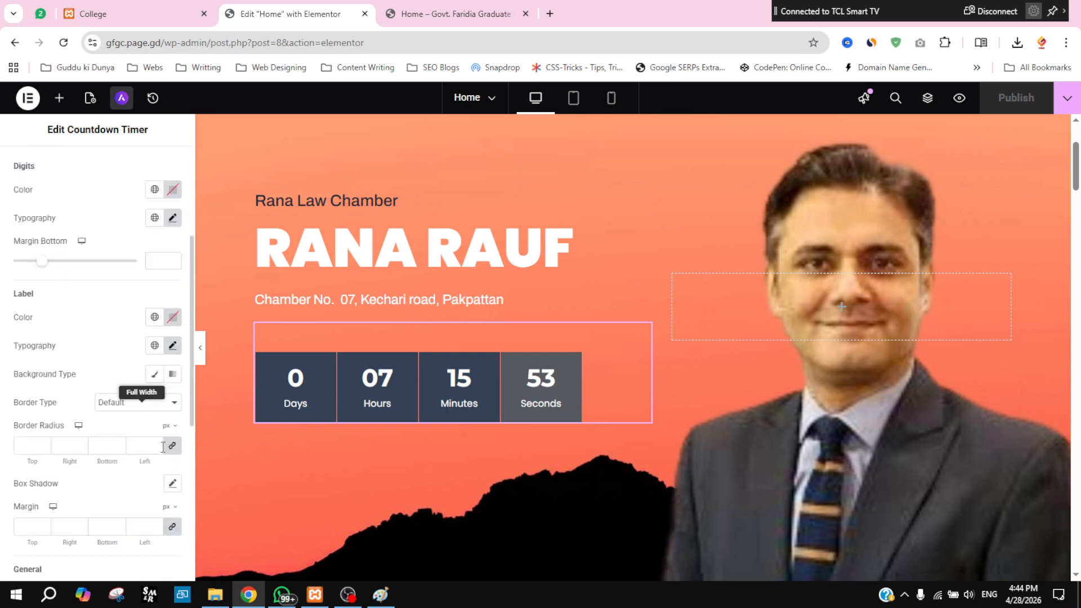
scroll(160, 493, down, 2)
click(154, 487)
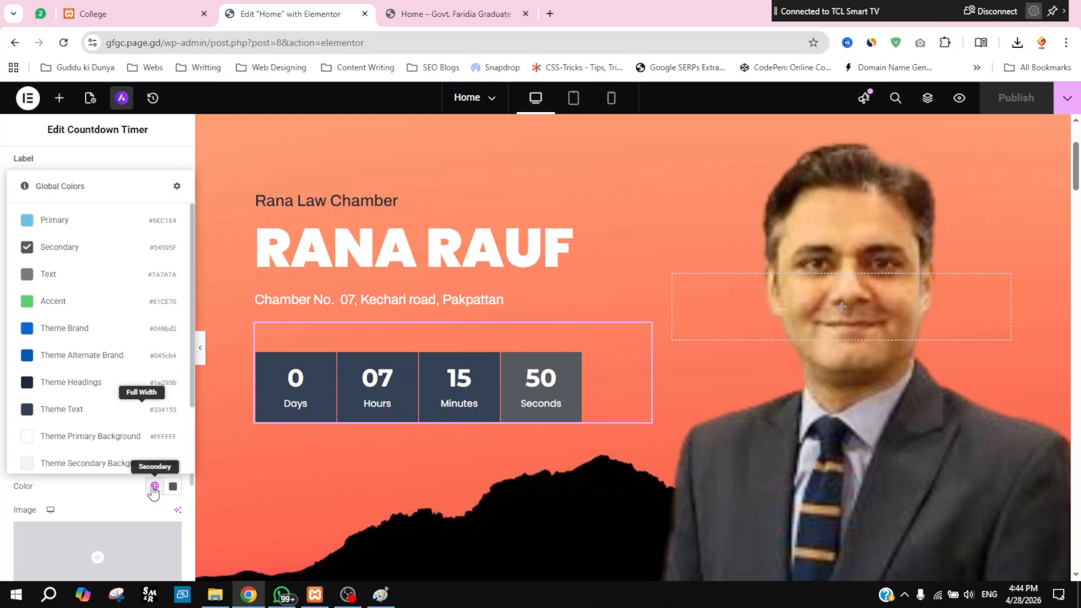
click(53, 409)
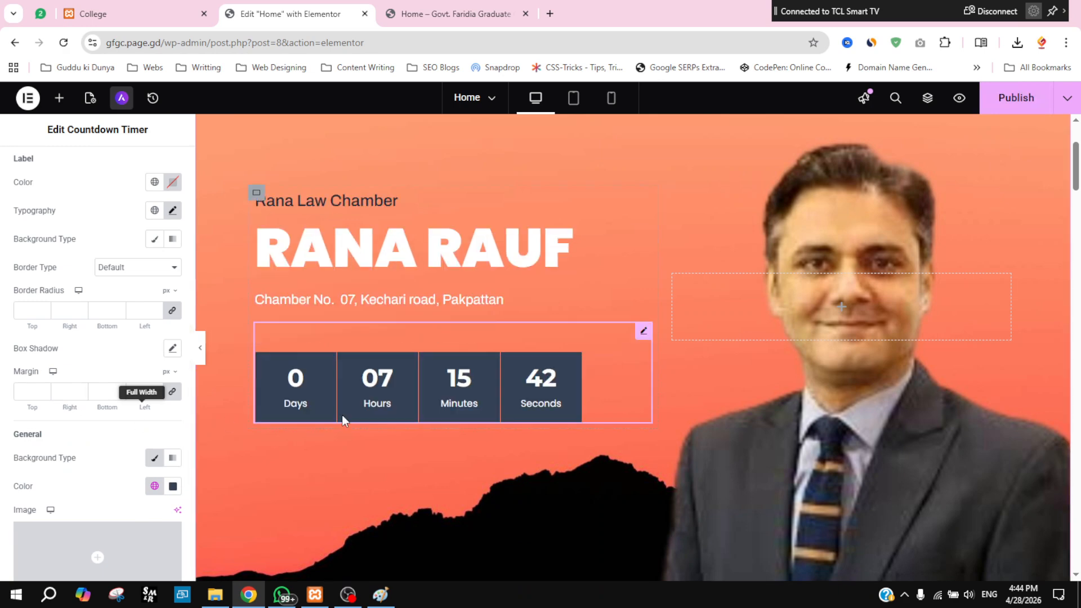
click(1004, 95)
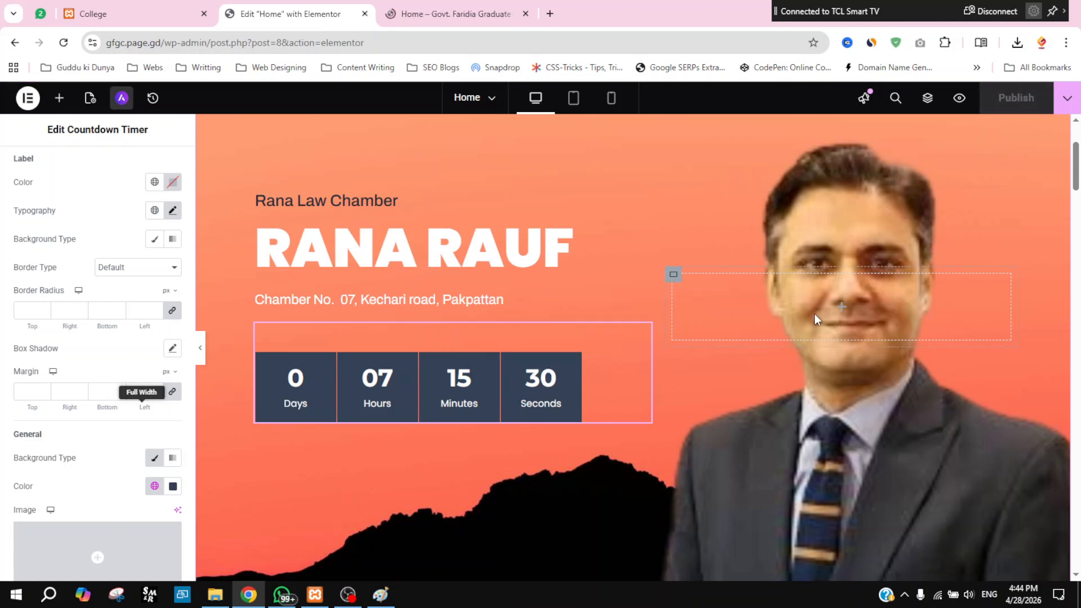
Step: Relabel the hero's Learn More button to 'Book Appointment'
scroll(744, 393, down, 8)
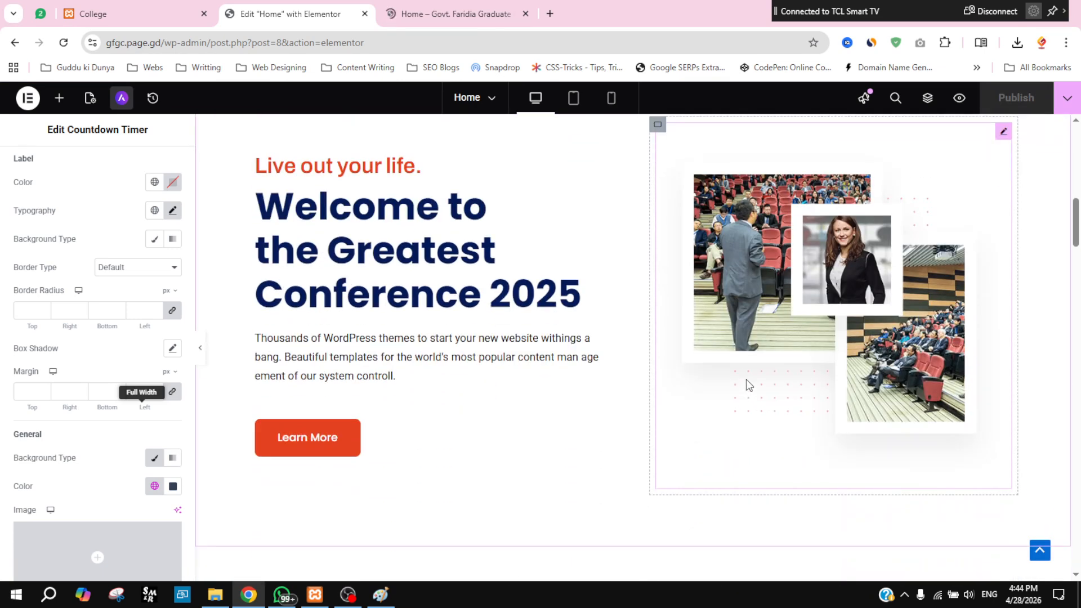
scroll(222, 210, up, 1)
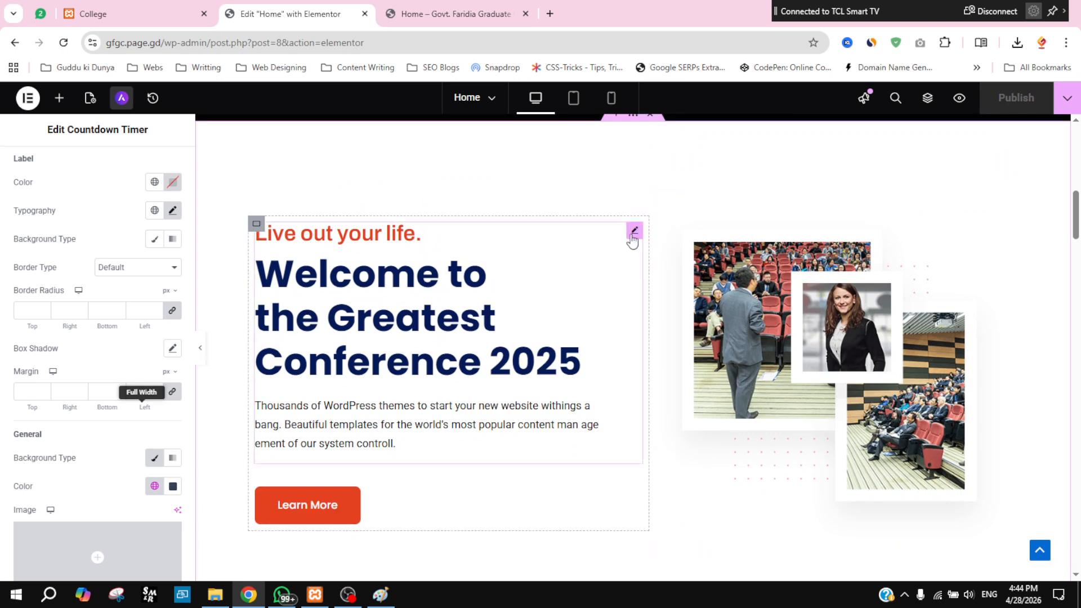
click(634, 232)
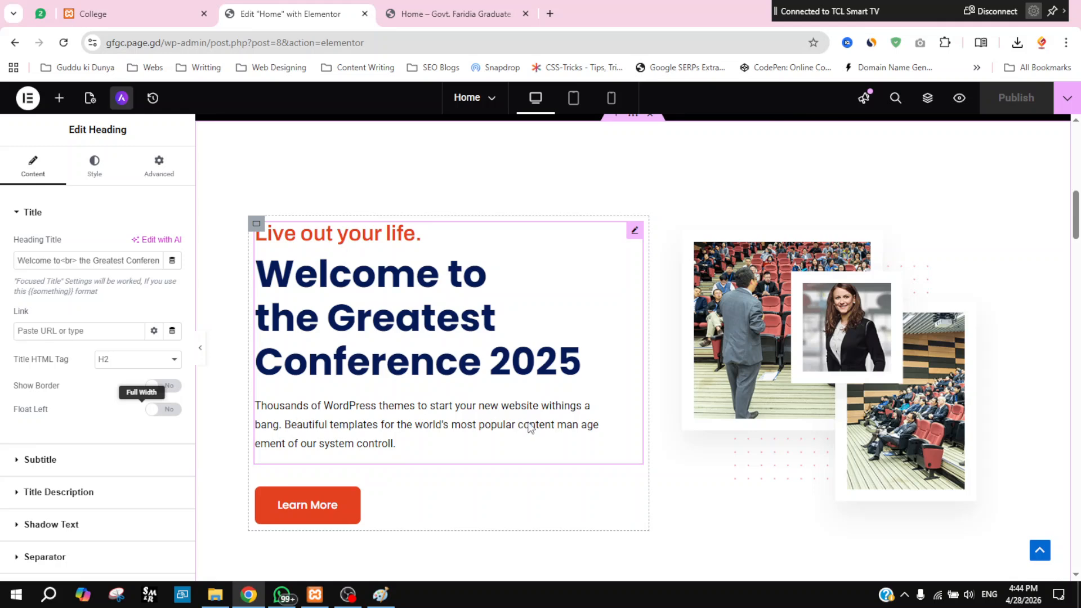
click(14, 212)
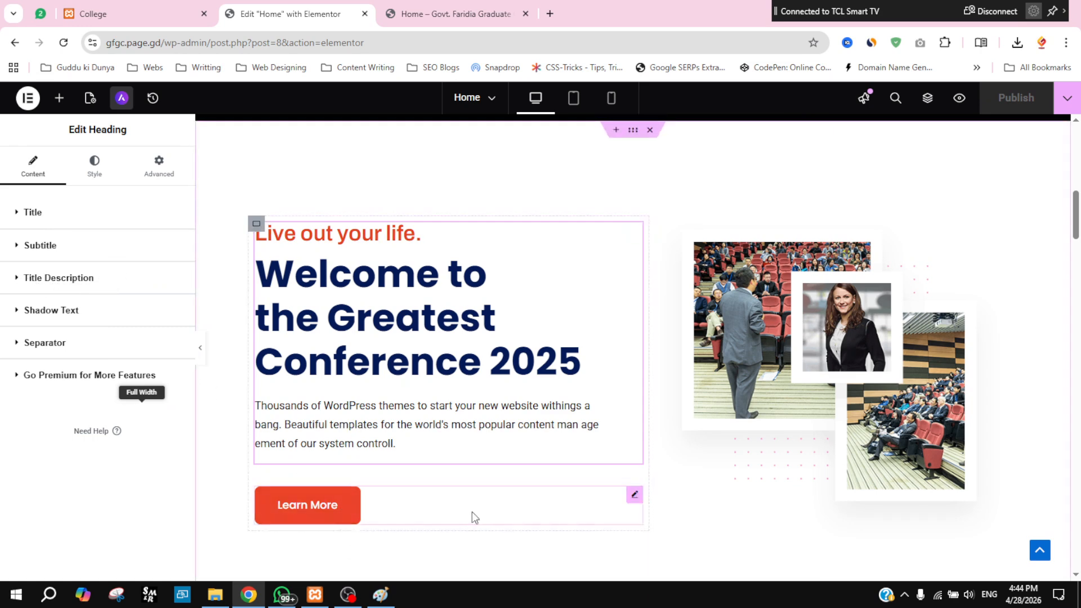
click(635, 498)
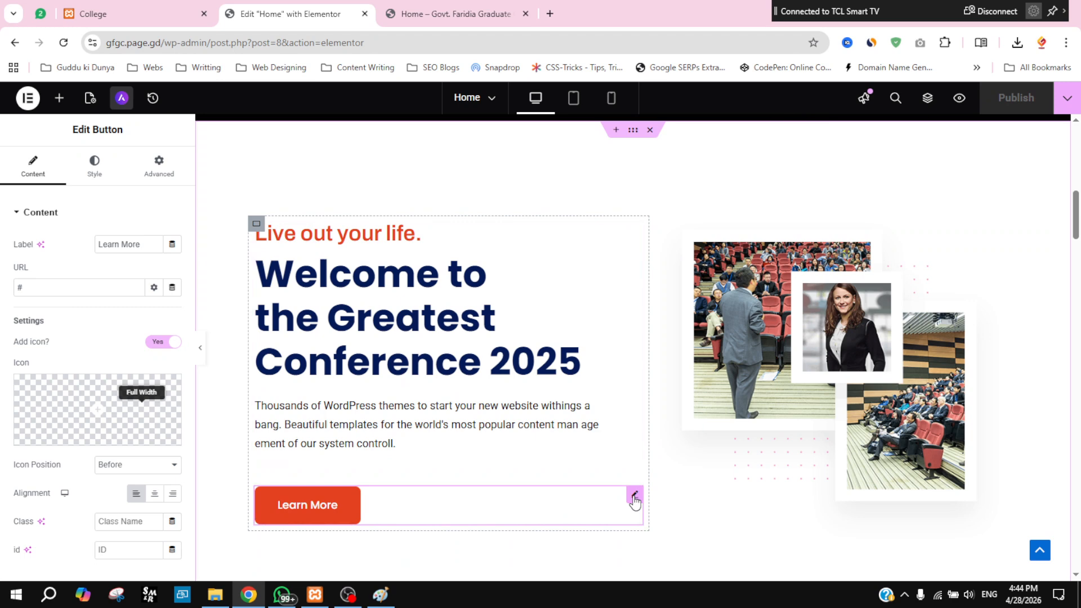
triple_click(152, 246)
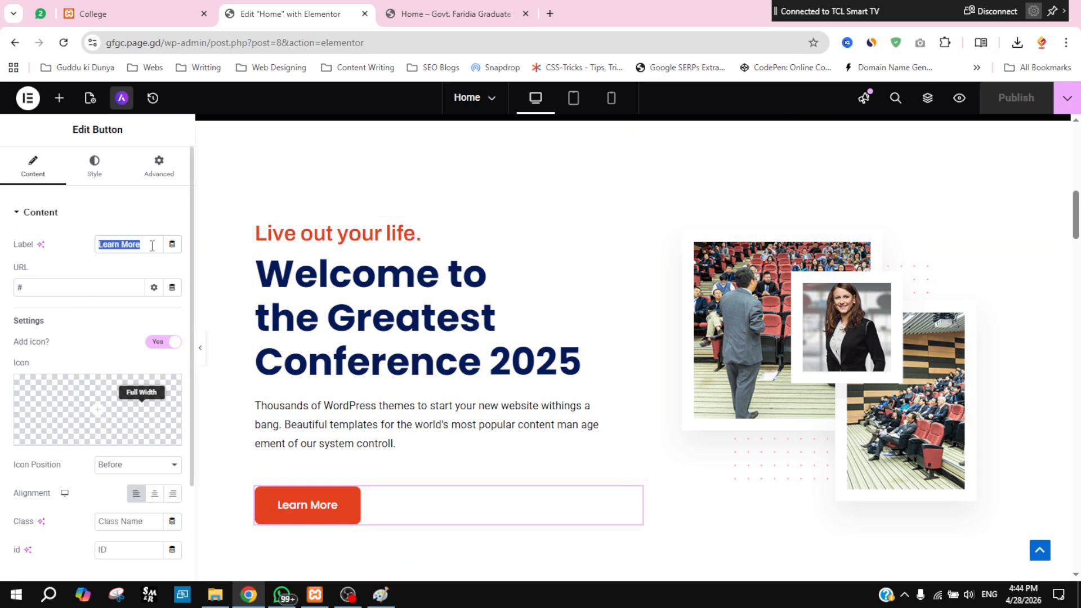
text(Appl)
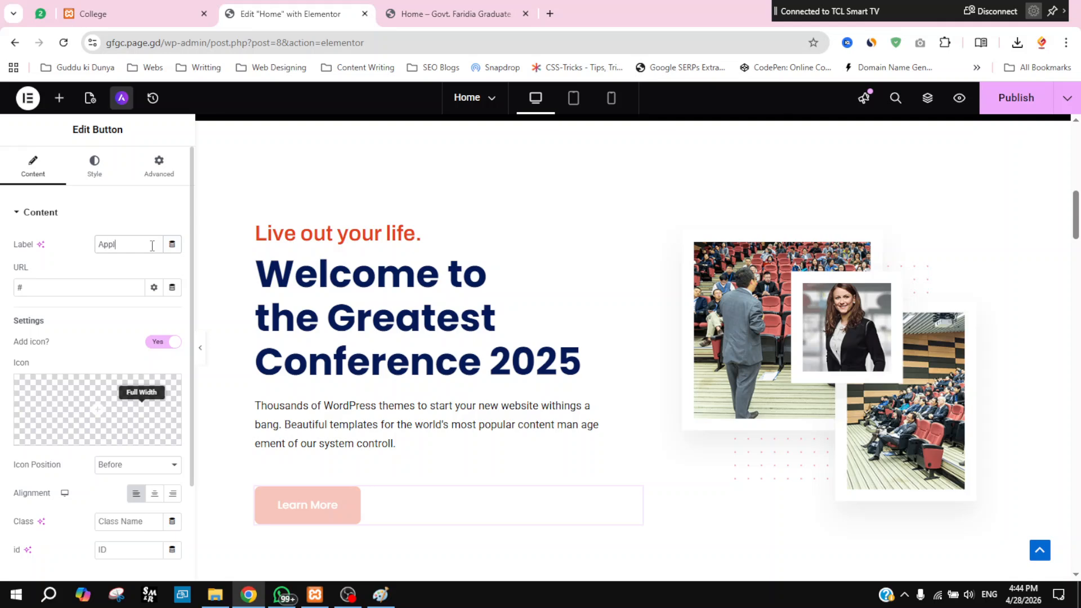
key(BackSpace)
key(BackSpace)
key(BackSpace)
text(Book Appointment)
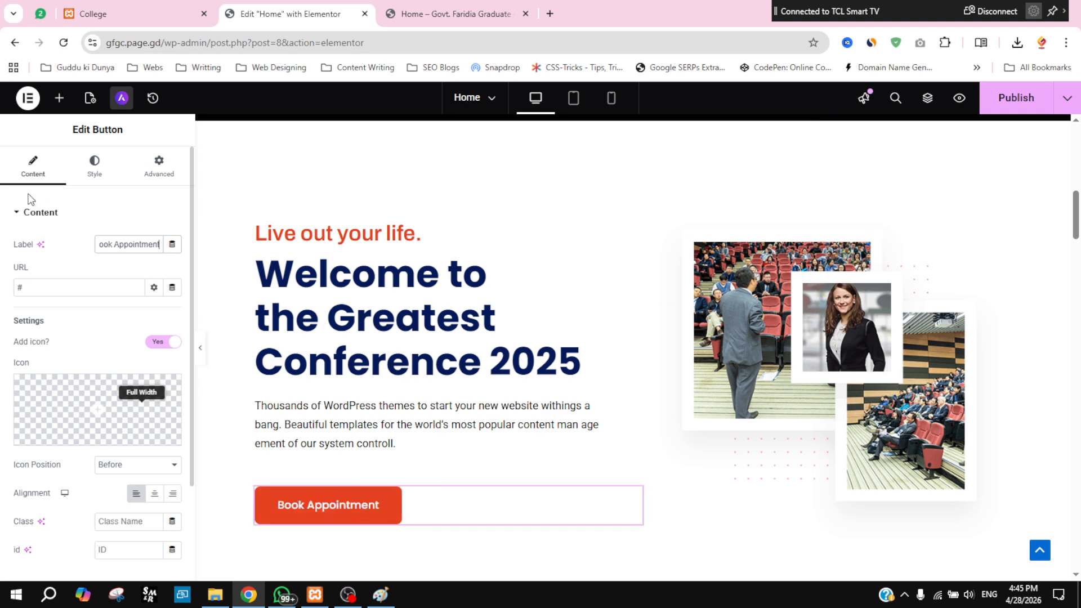
Step: Give the button the dark navy Theme Text background and publish the page
click(22, 214)
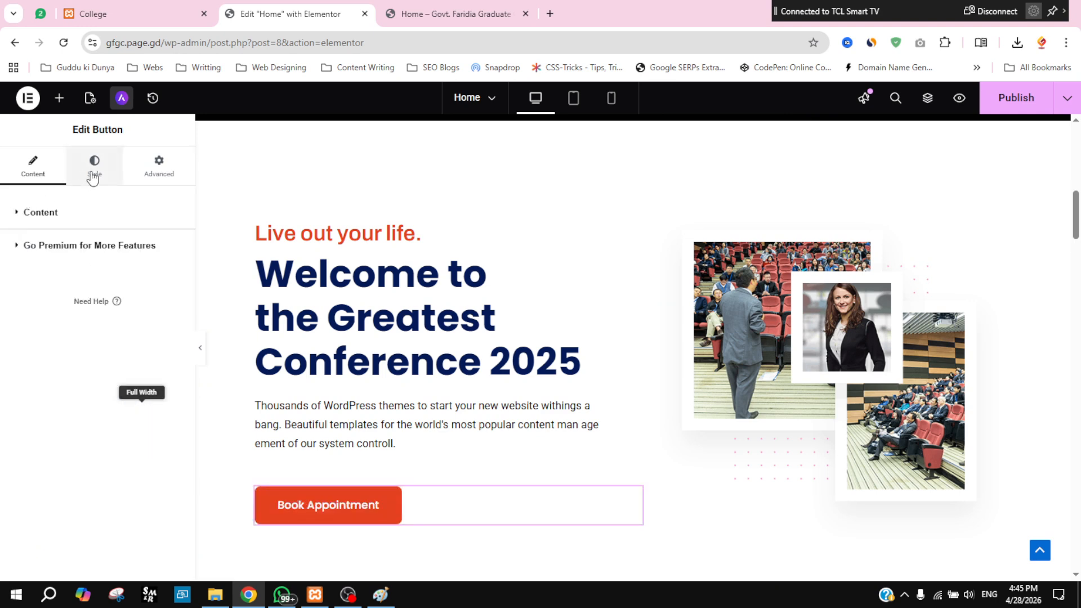
click(105, 175)
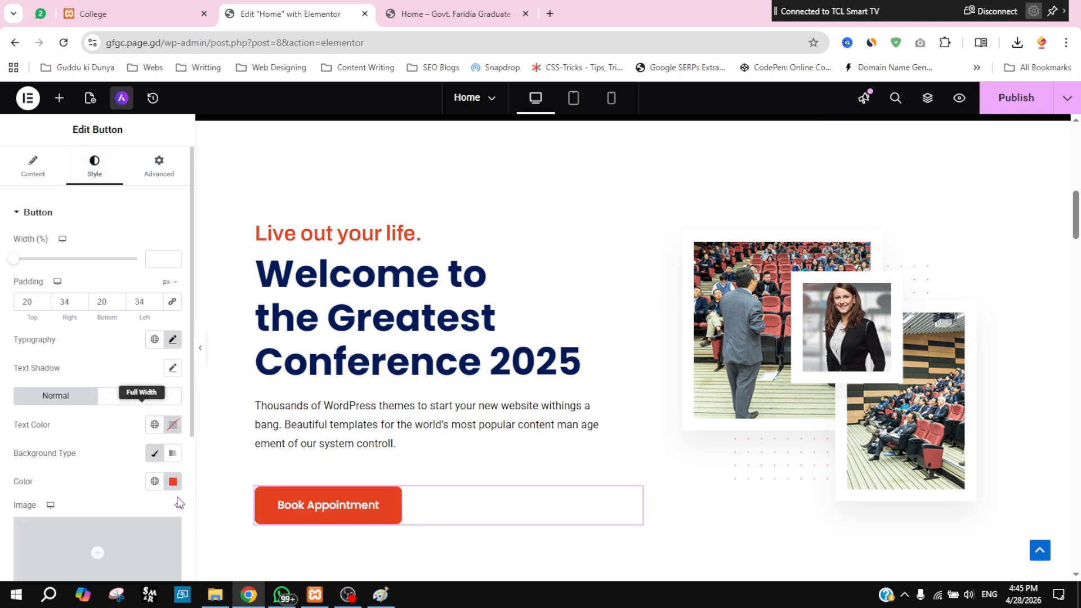
click(155, 482)
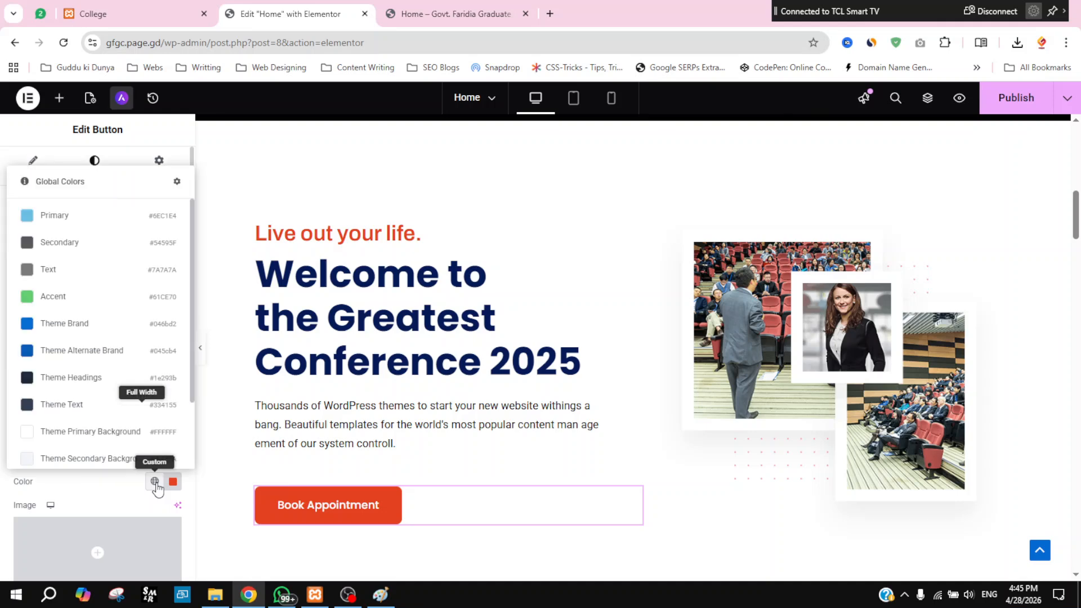
click(56, 405)
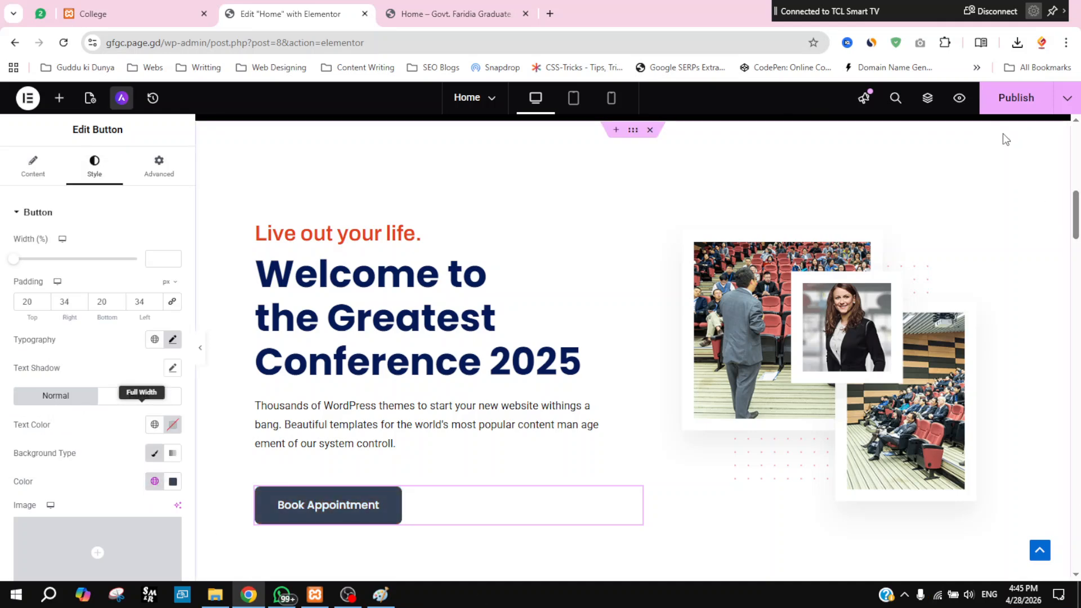
click(1008, 105)
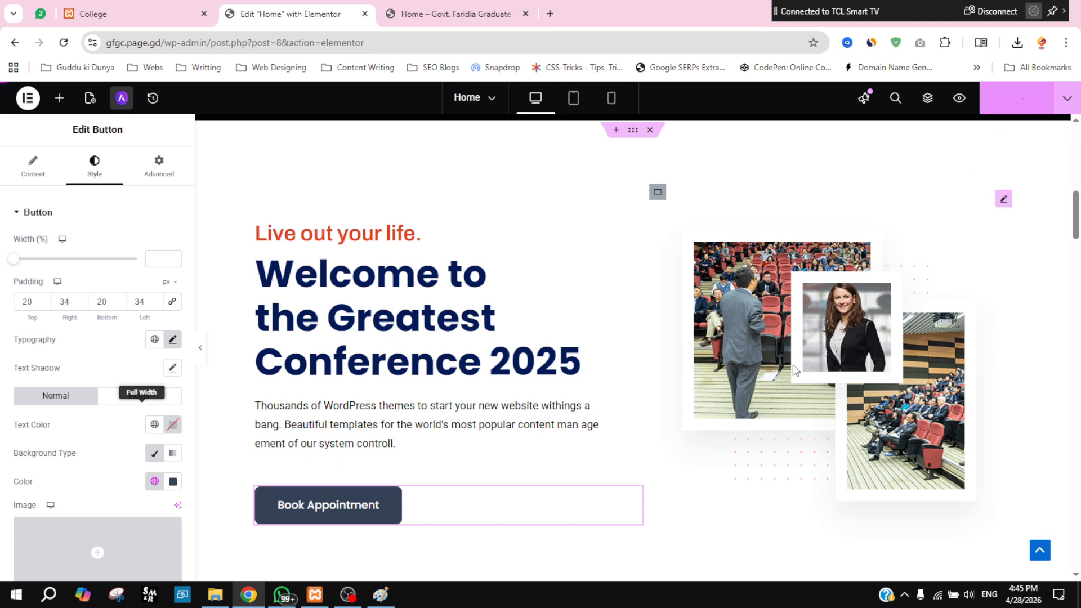
Step: Swap the hero photo collage for the ticket-bg_img.jpeg skyline image and publish
click(1004, 201)
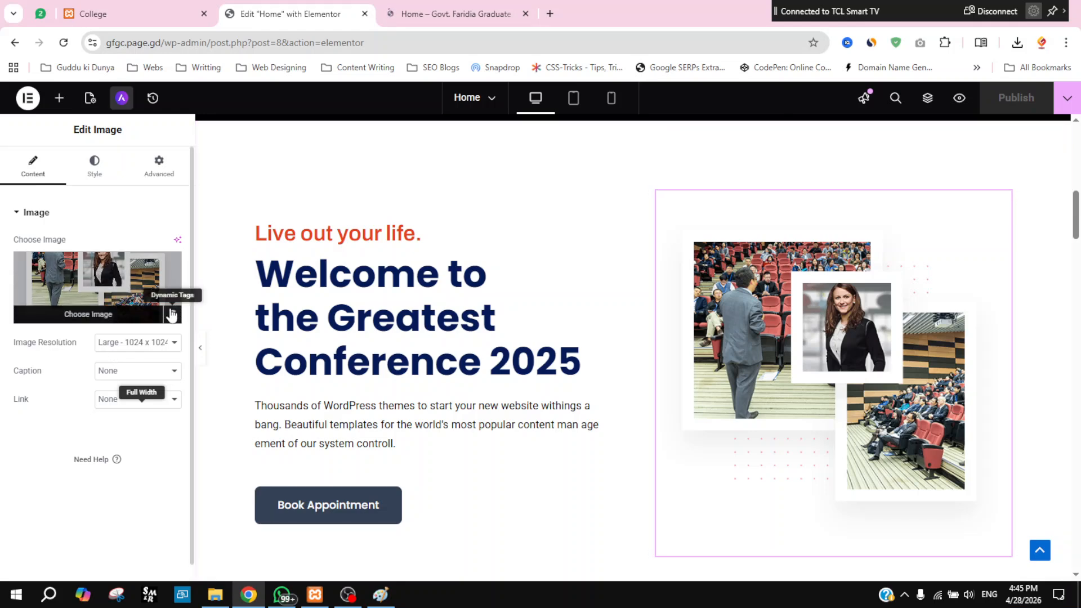
click(167, 315)
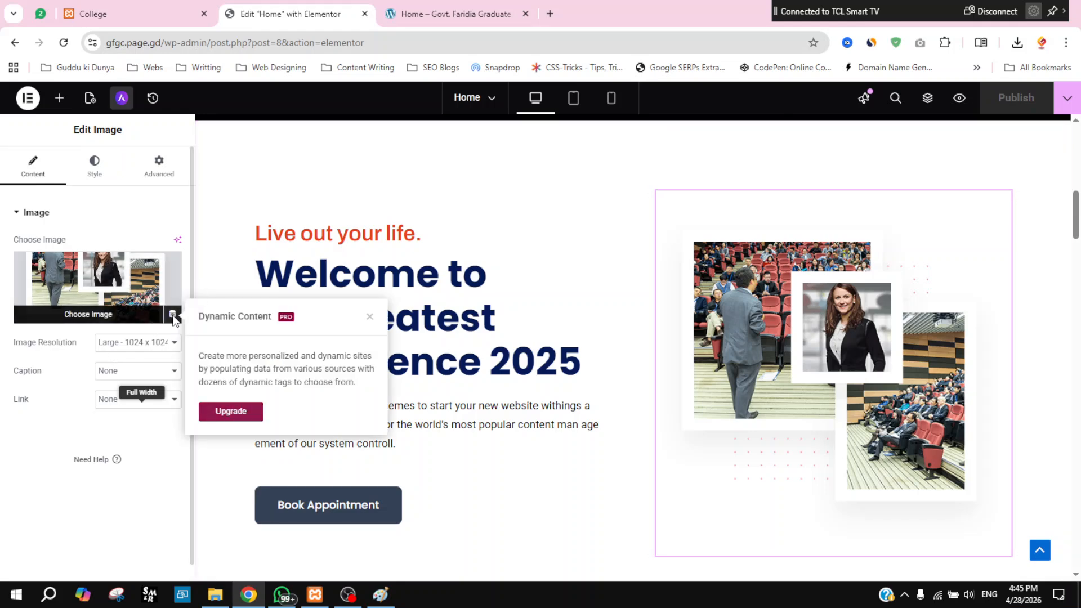
click(174, 321)
click(172, 317)
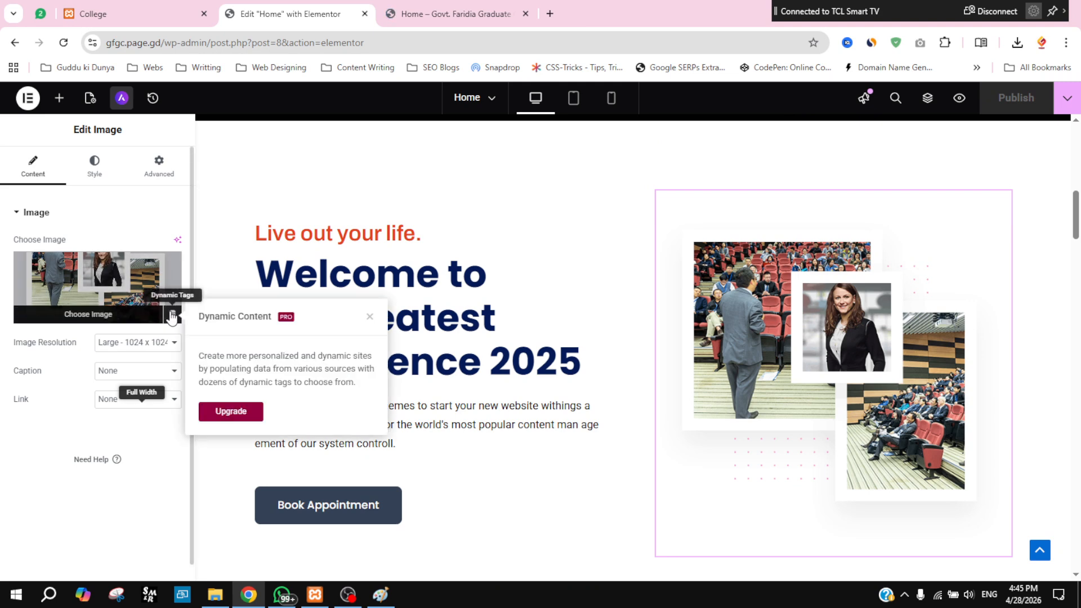
click(120, 288)
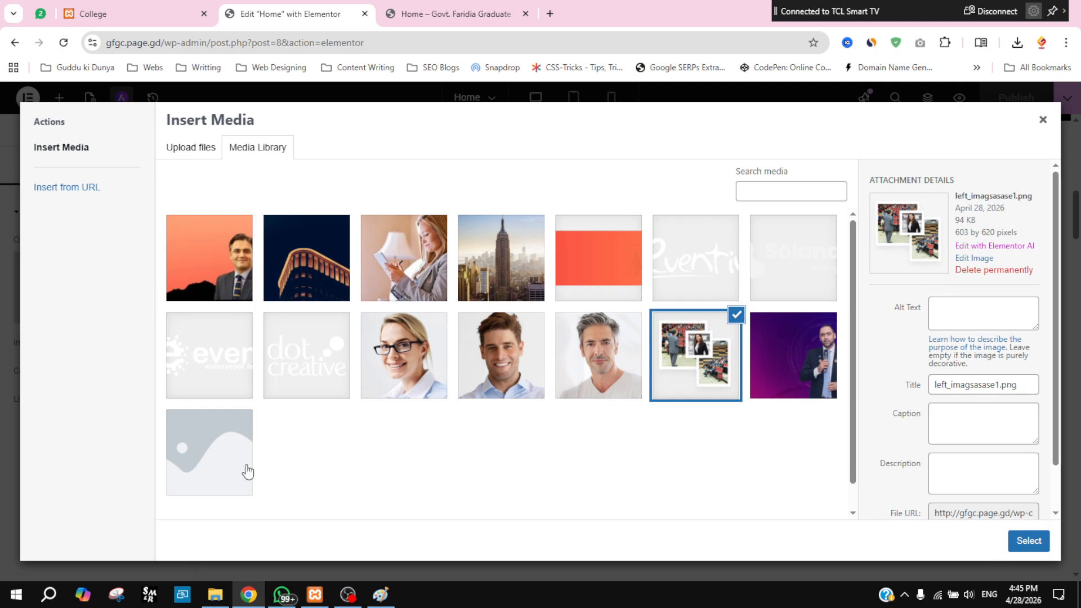
click(500, 275)
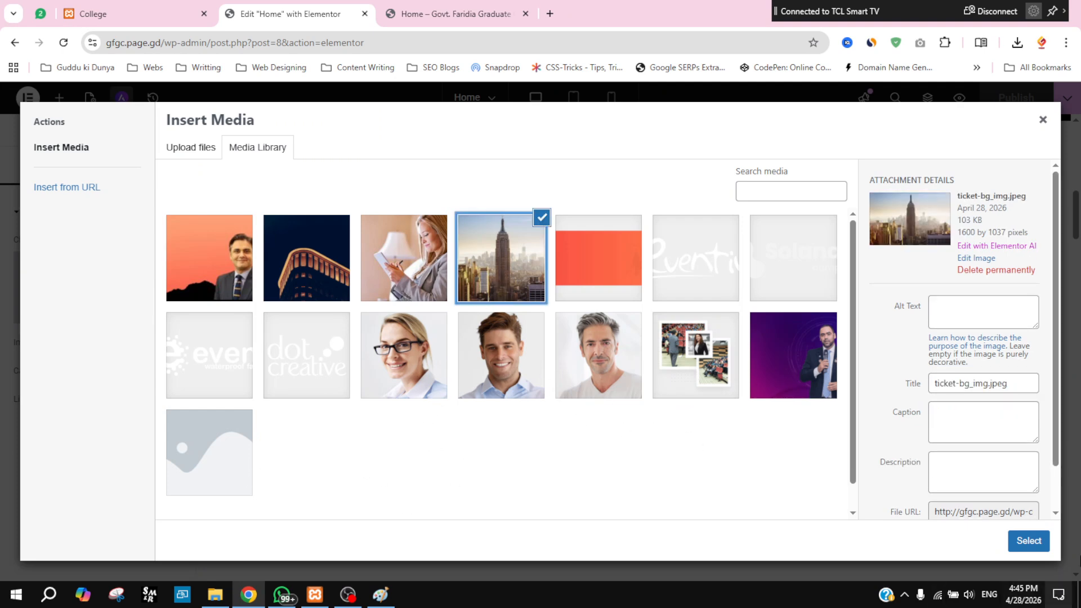
click(1009, 540)
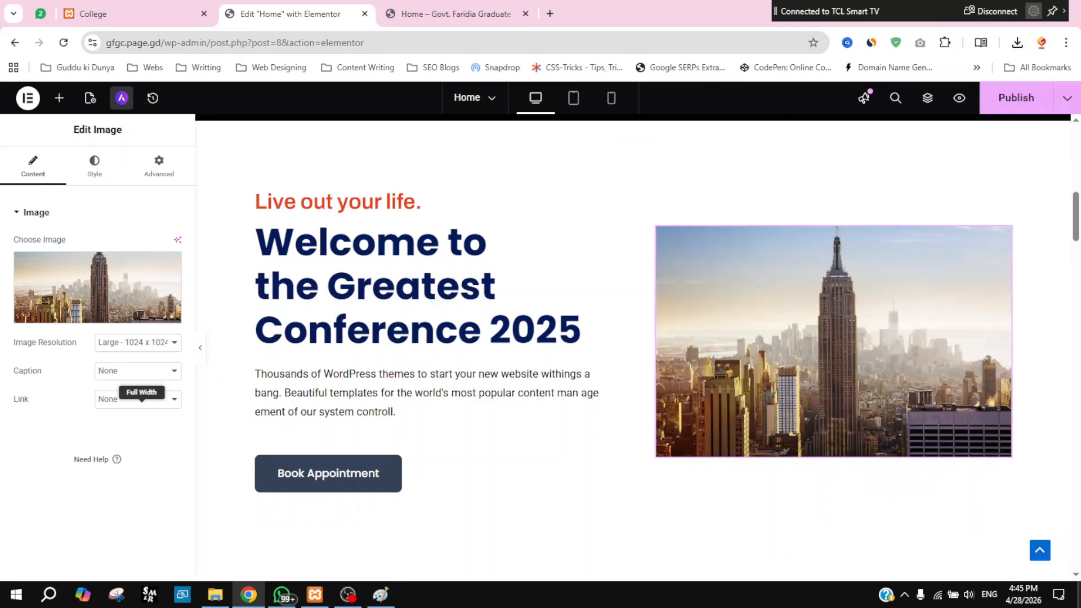
click(995, 107)
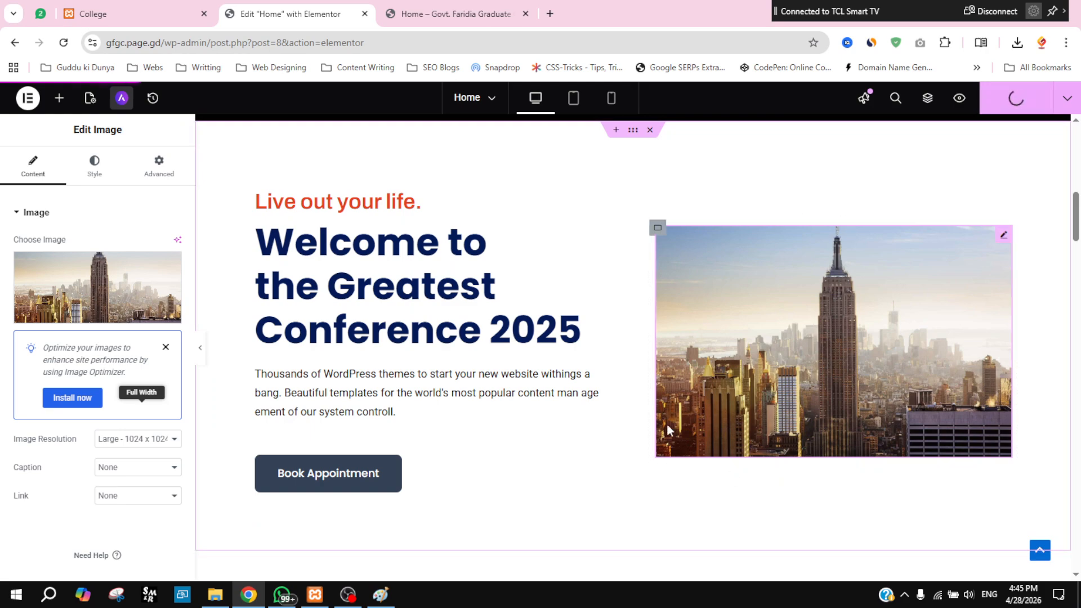
scroll(684, 383, up, 10)
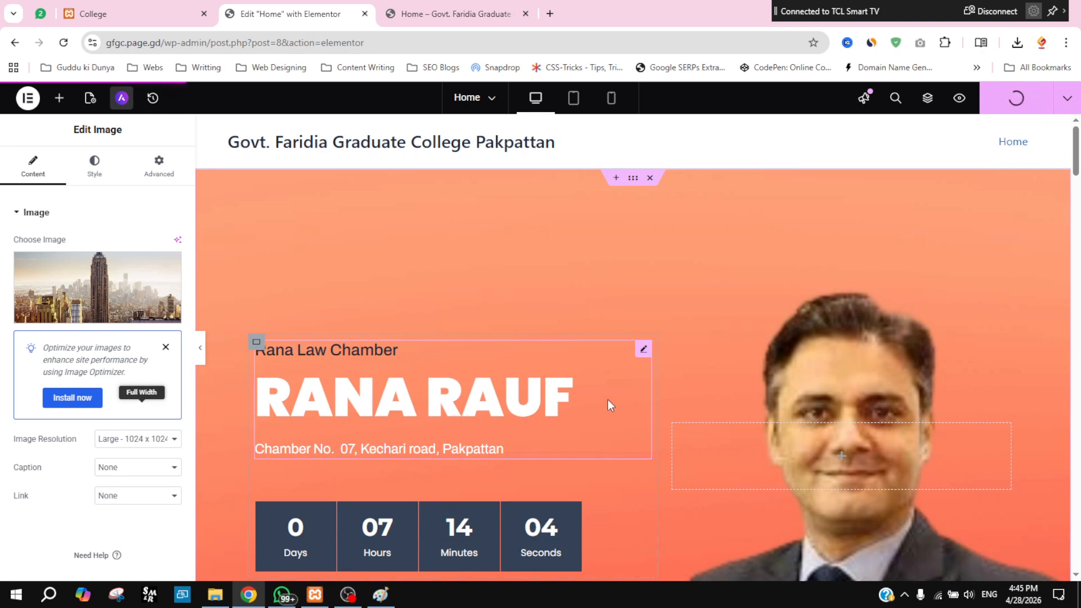
scroll(607, 400, down, 12)
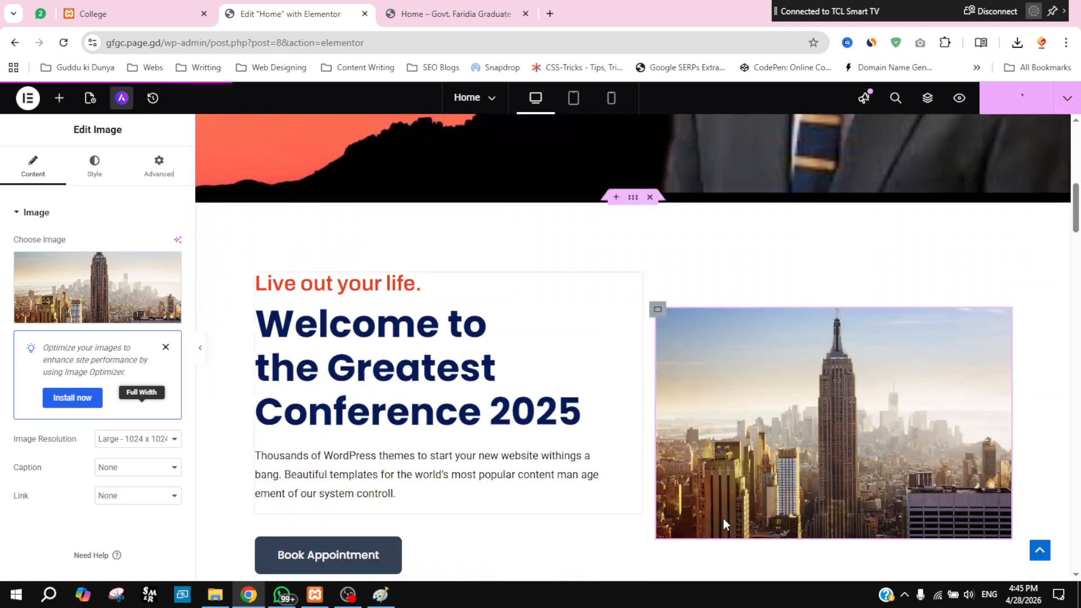
scroll(638, 421, down, 2)
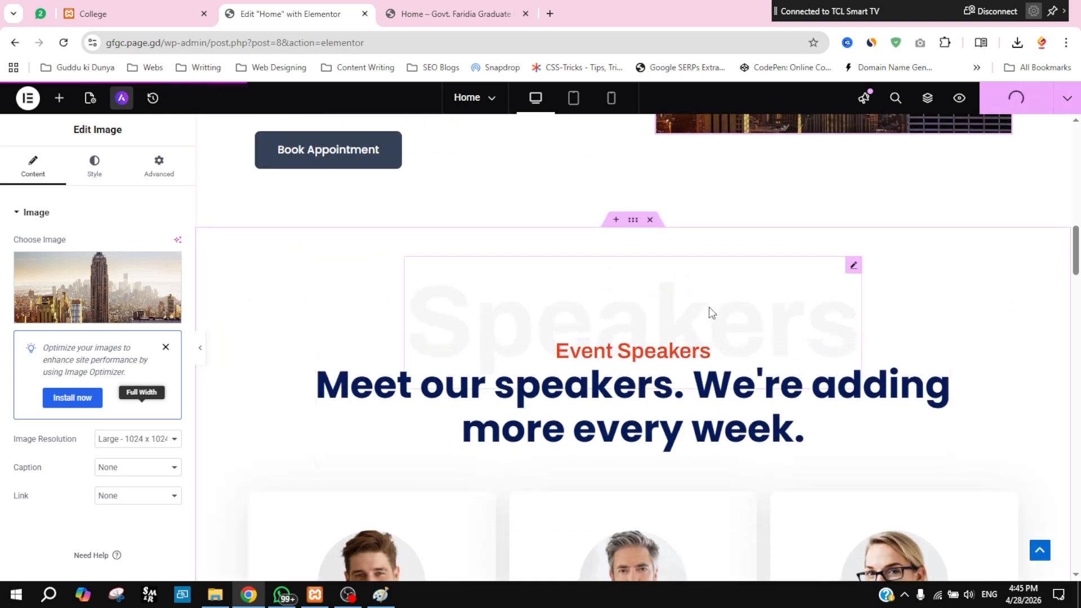
Step: Change the faint speakers background heading to 'Law Chamber'
click(853, 266)
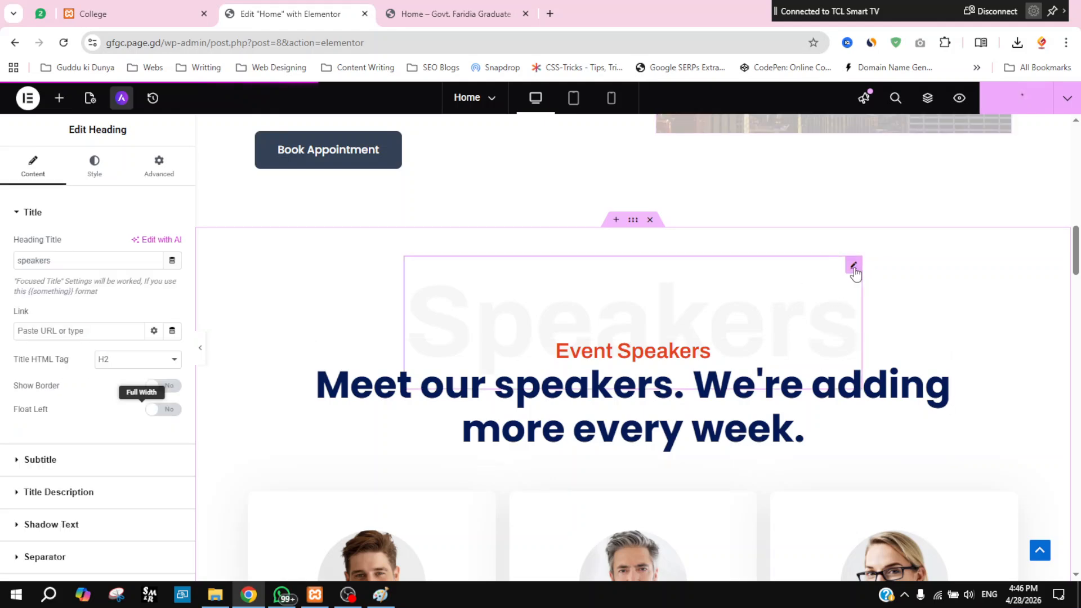
double_click(65, 258)
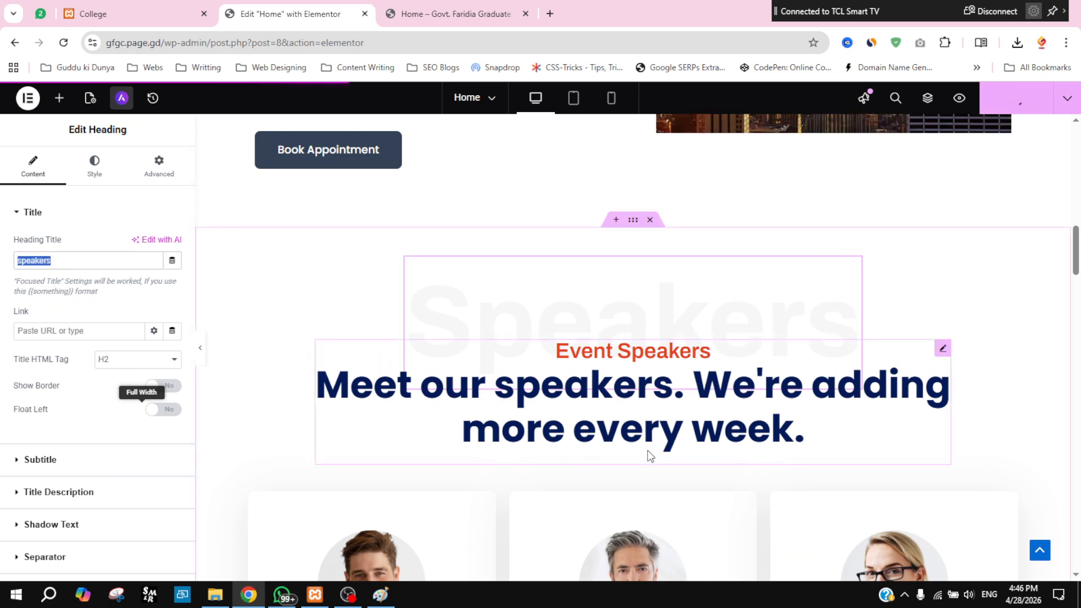
text(Law Chamber)
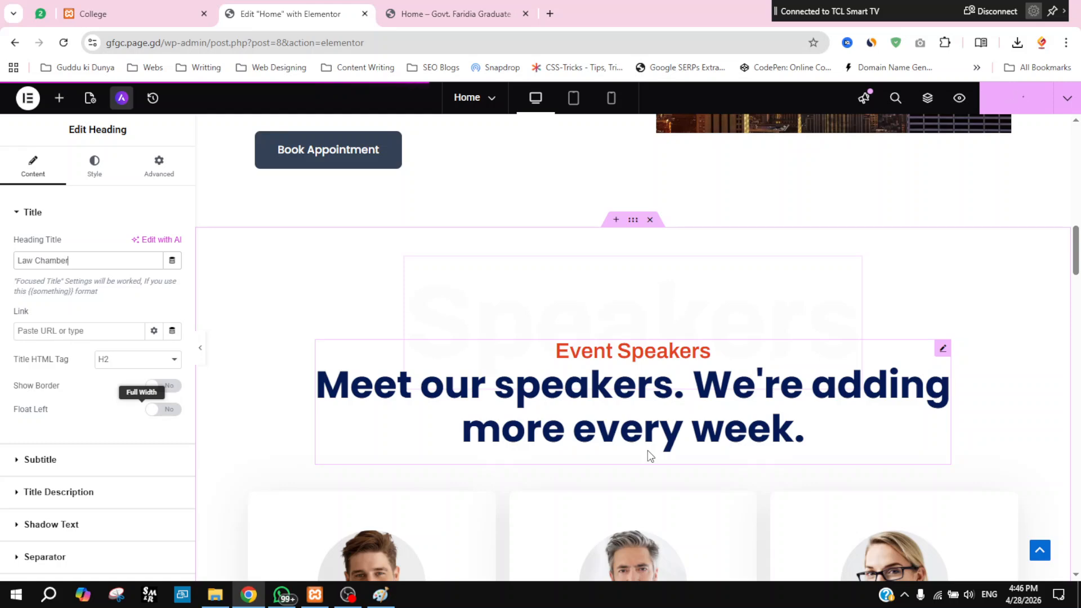
Step: Retitle the Meet our speakers heading to 'Rana Law Chamber'
click(941, 351)
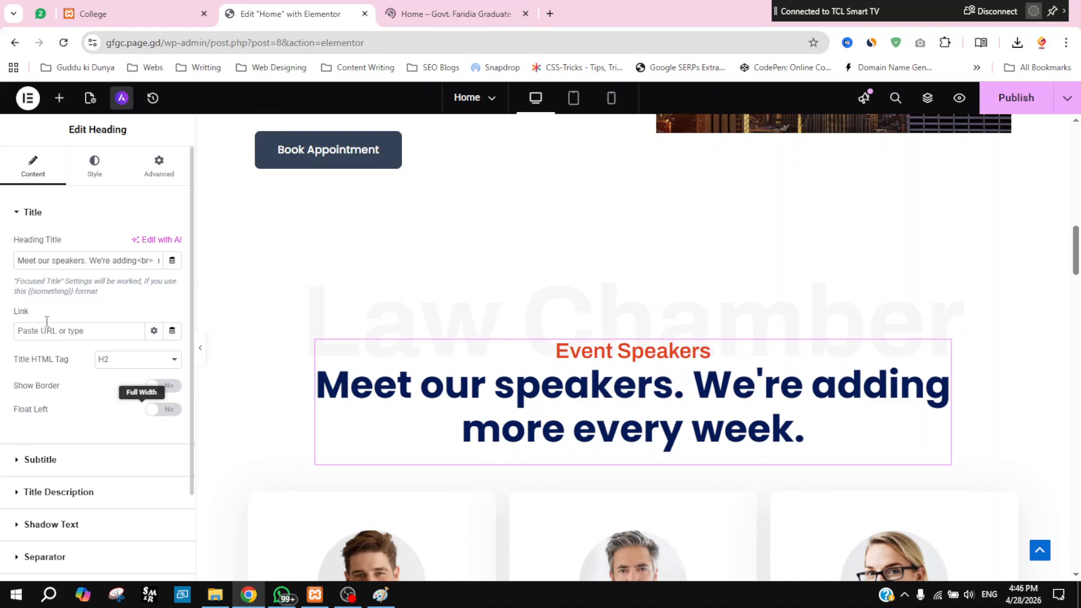
triple_click(63, 258)
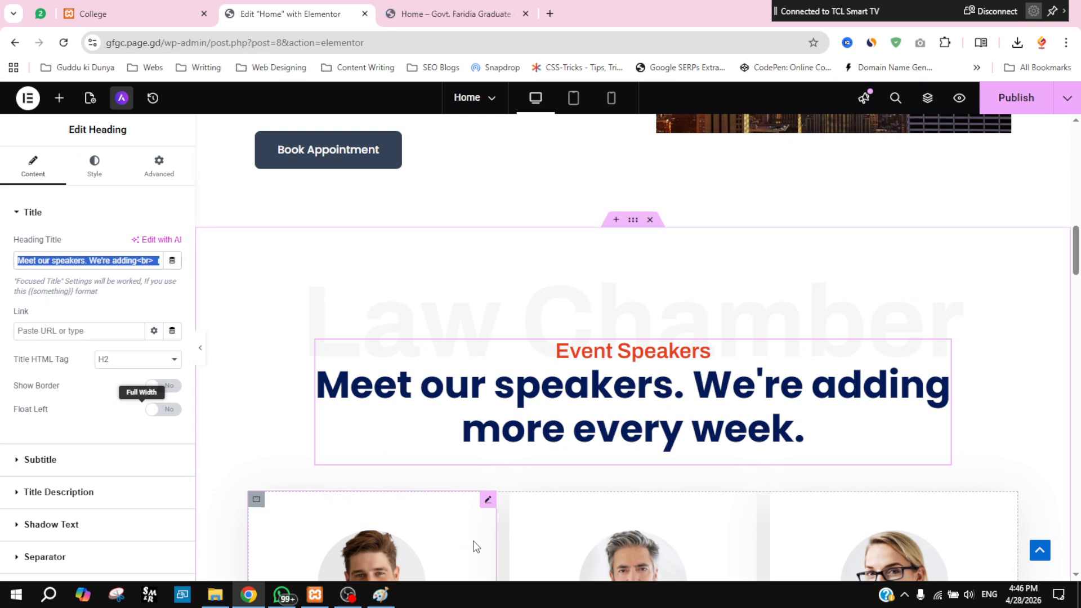
text(C)
key(BackSpace)
text(La)
key(BackSpace)
key(BackSpace)
text(Rana Law Chamber)
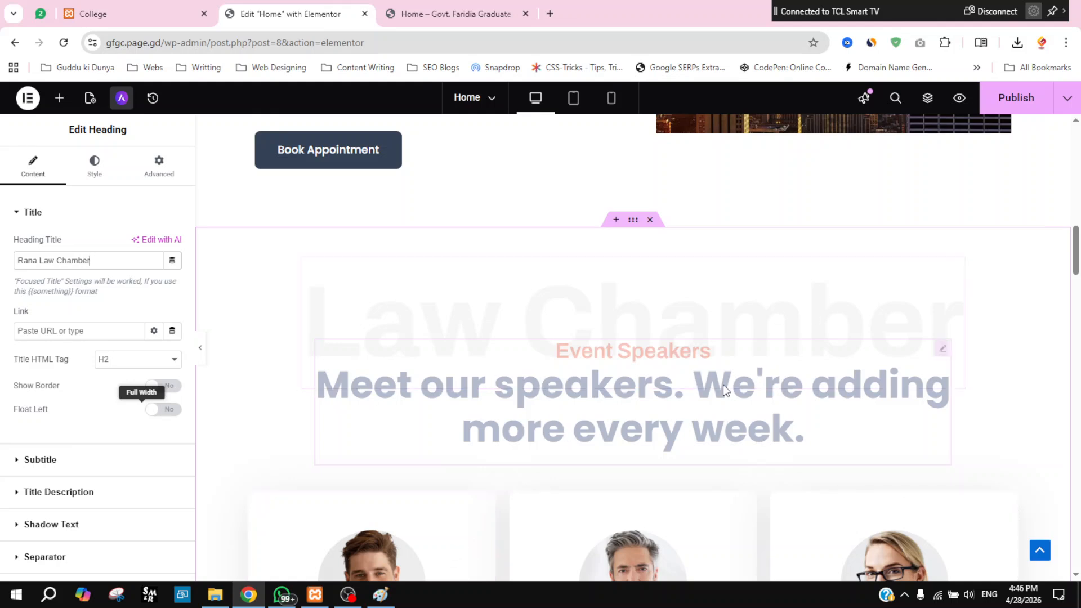
Step: Replace the heading's 'Event Speakers' subtitle with 'Chamber No. 07'
click(20, 221)
click(19, 243)
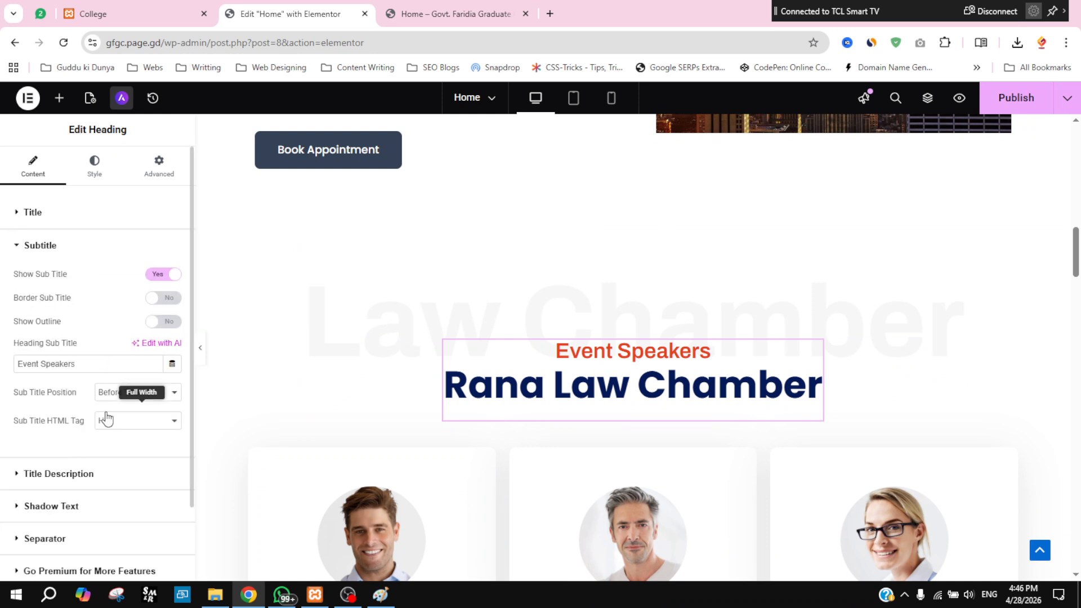
triple_click(105, 364)
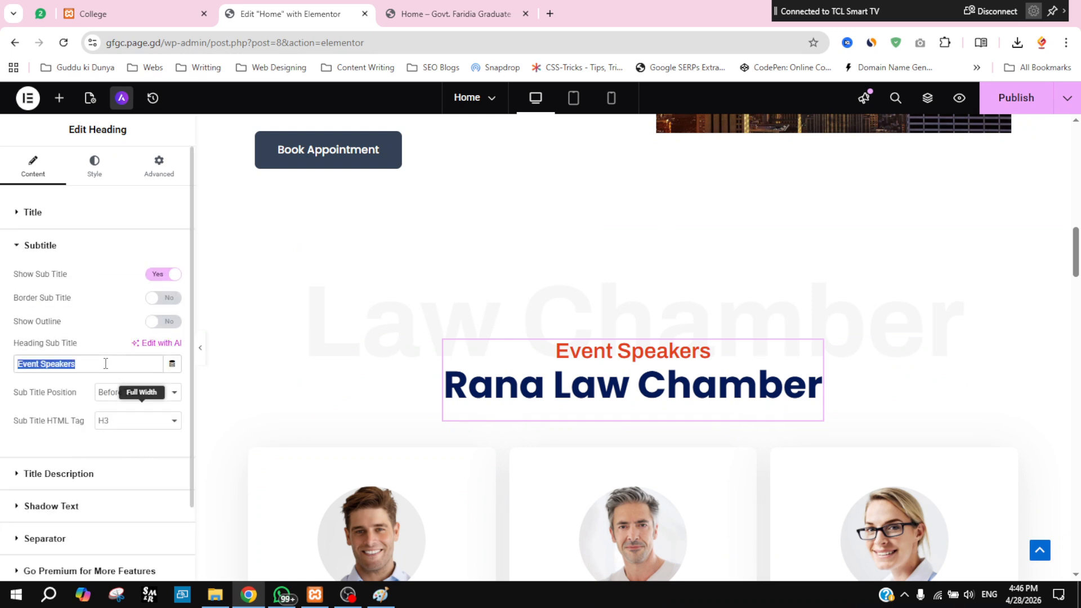
text(Chamber No. 07)
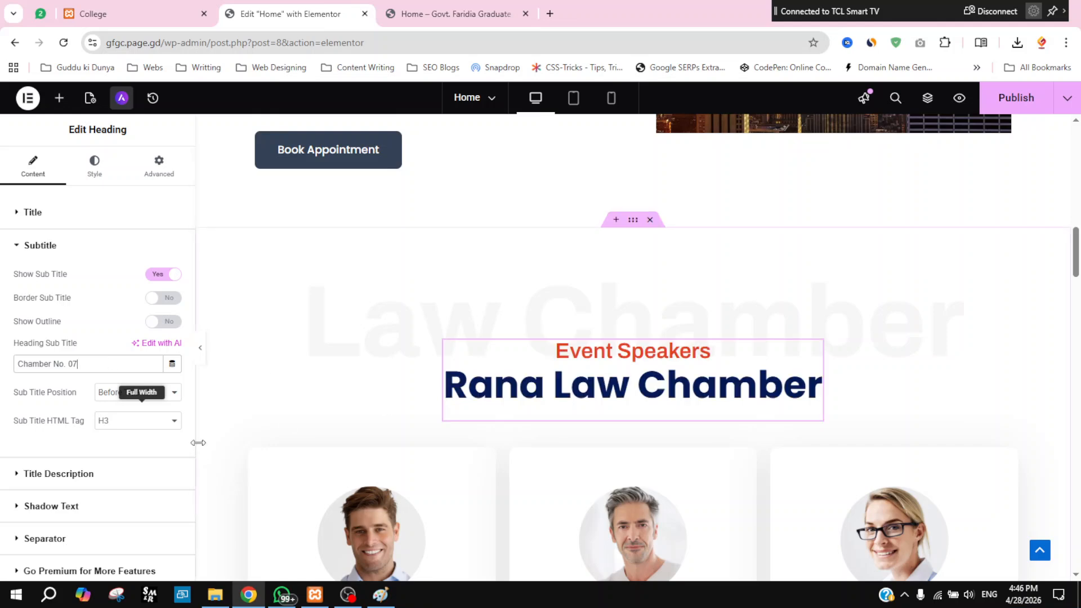
scroll(1020, 438, down, 3)
scroll(899, 439, down, 4)
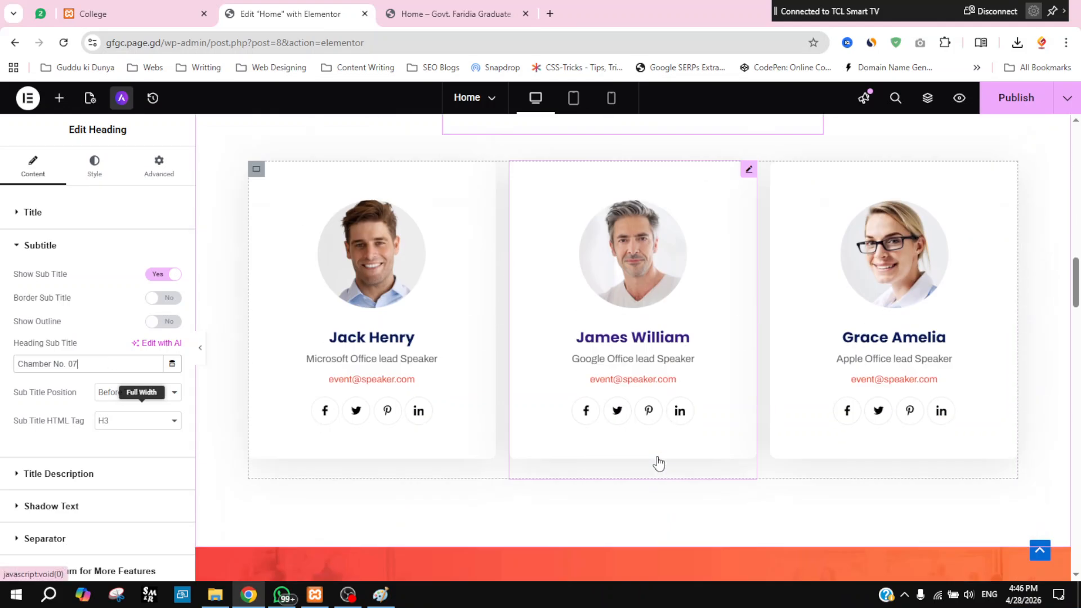
scroll(829, 386, up, 2)
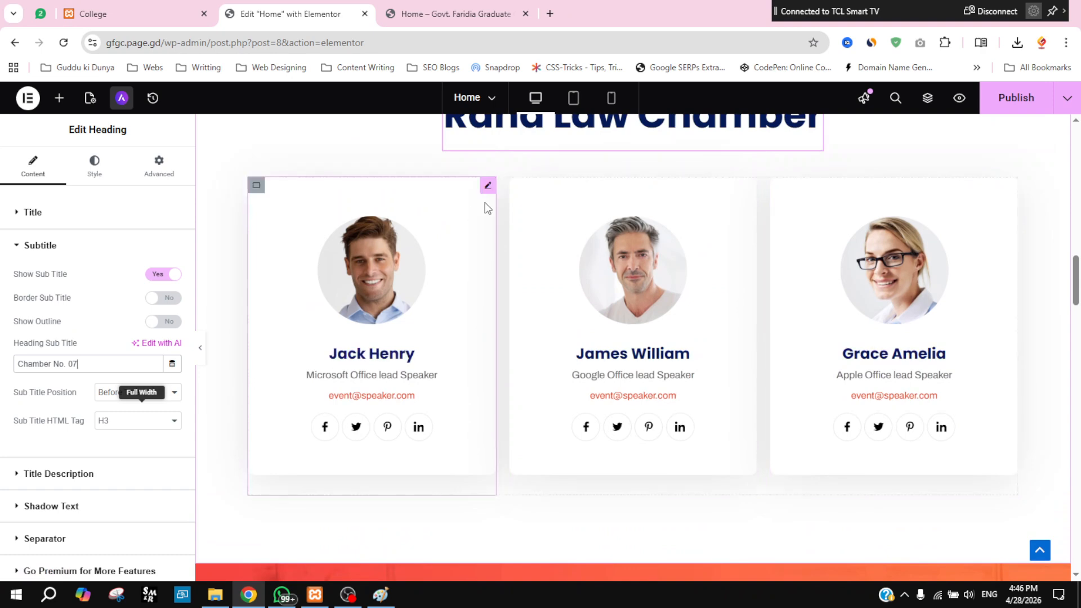
Step: Give the first team card a new member name, the position Junior Lawyer, and the member's e-mail as its description
click(488, 187)
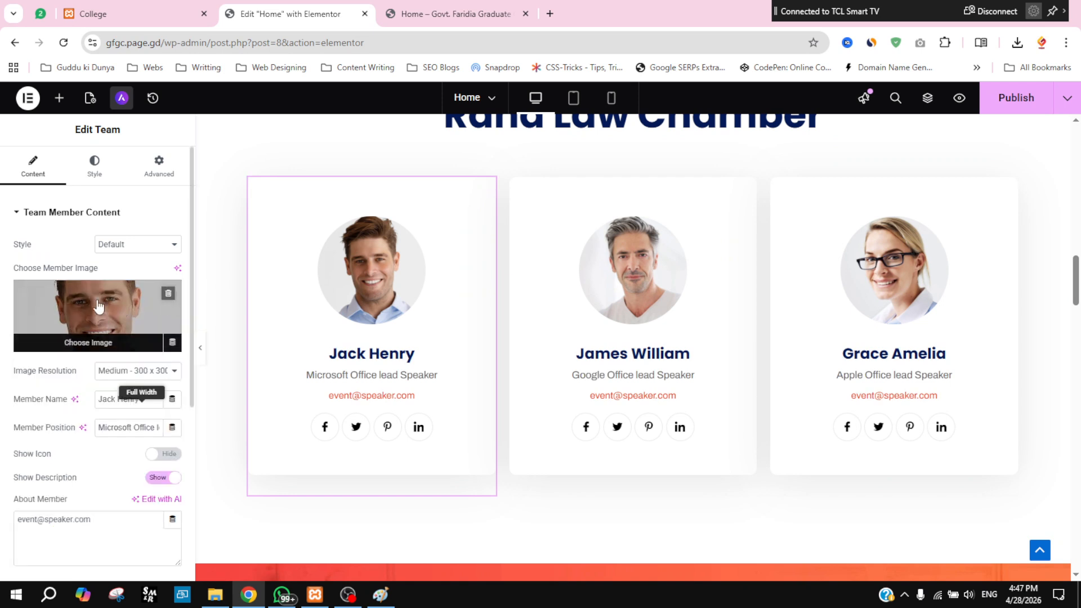
triple_click(130, 404)
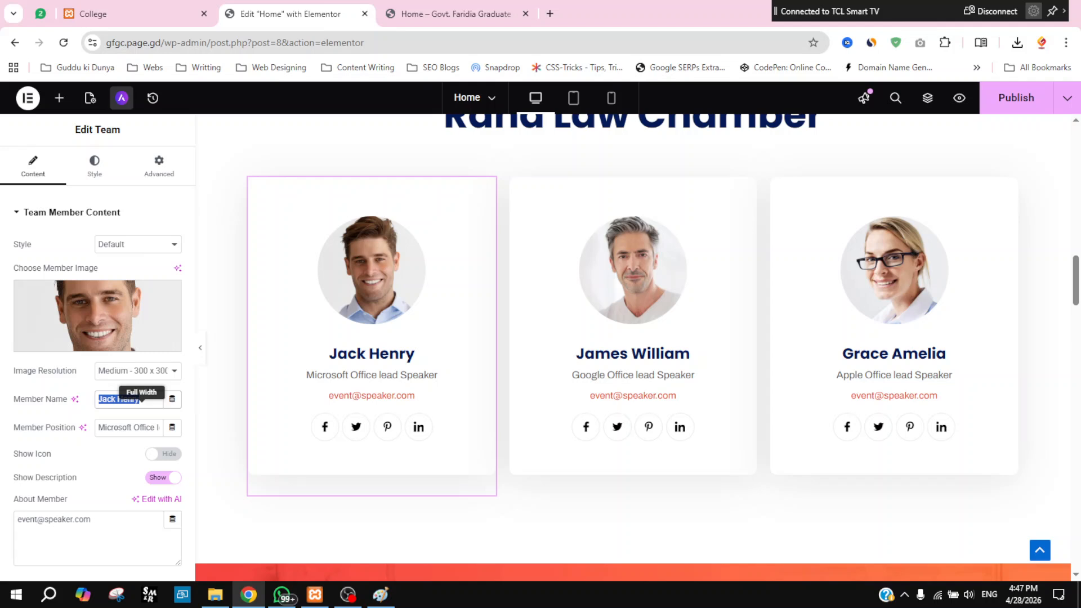
text(Umer)
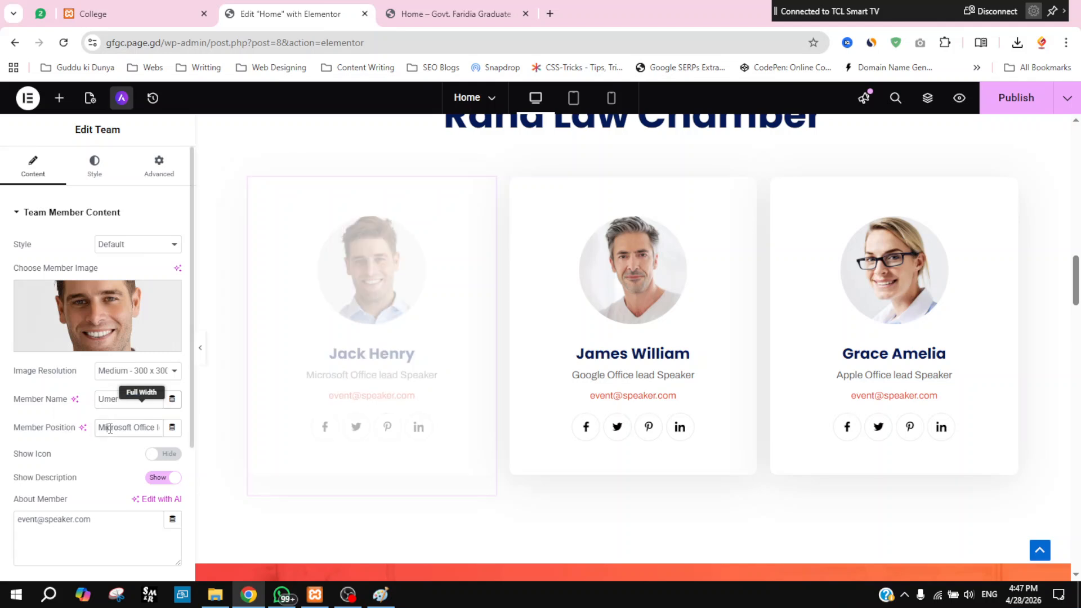
drag(98, 428, 160, 428)
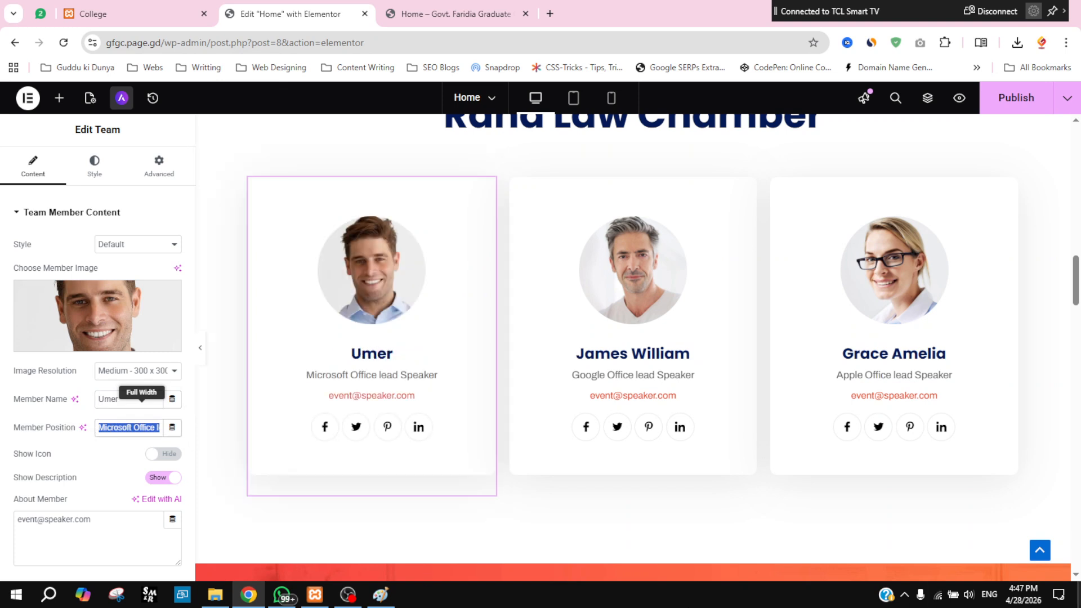
text(Junior Lawyer)
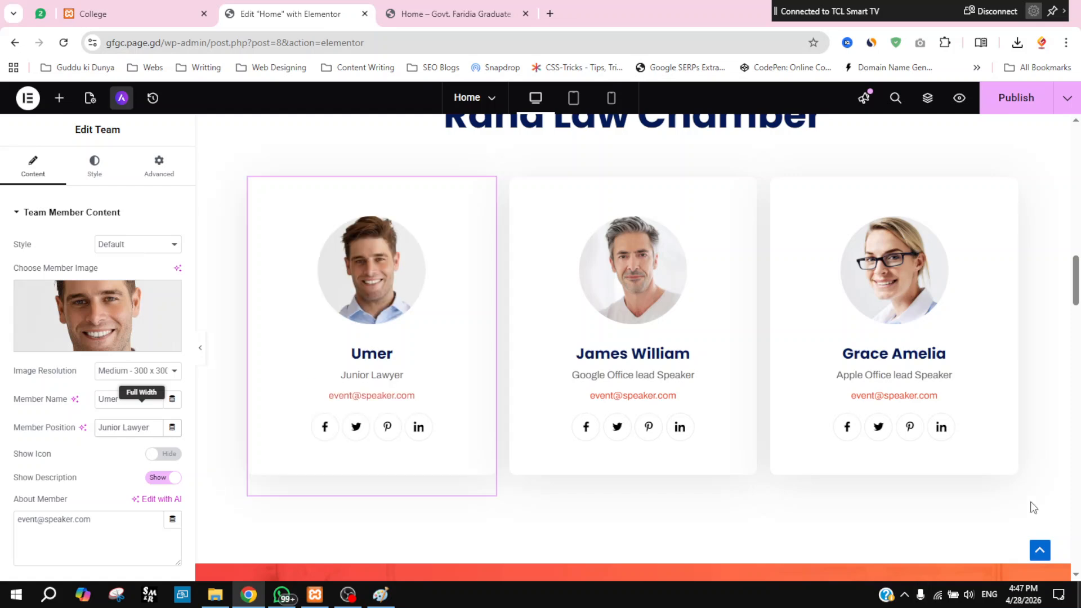
triple_click(102, 517)
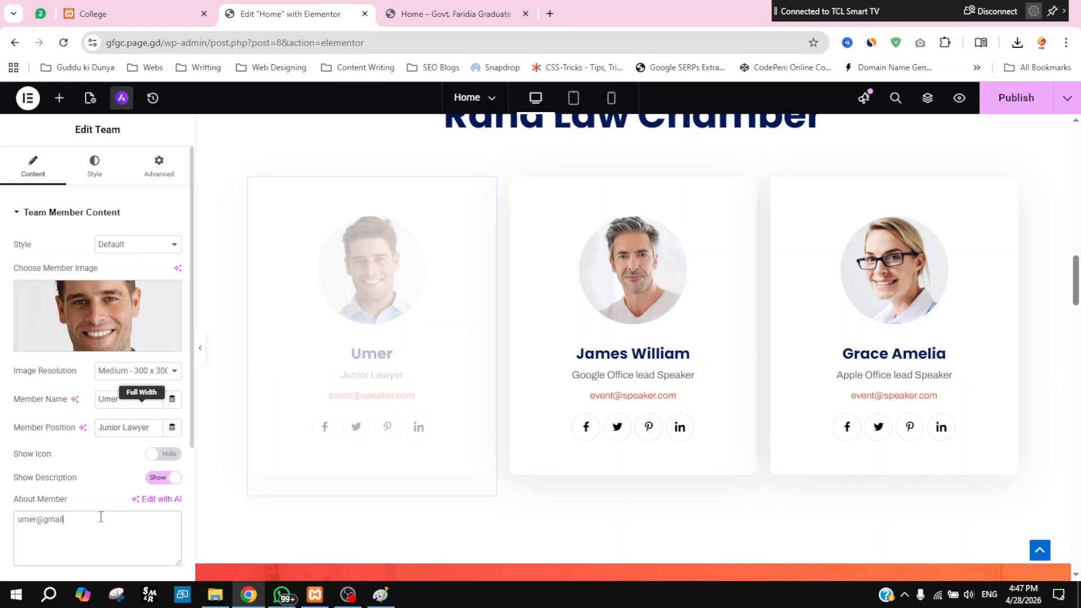
scroll(76, 506, down, 3)
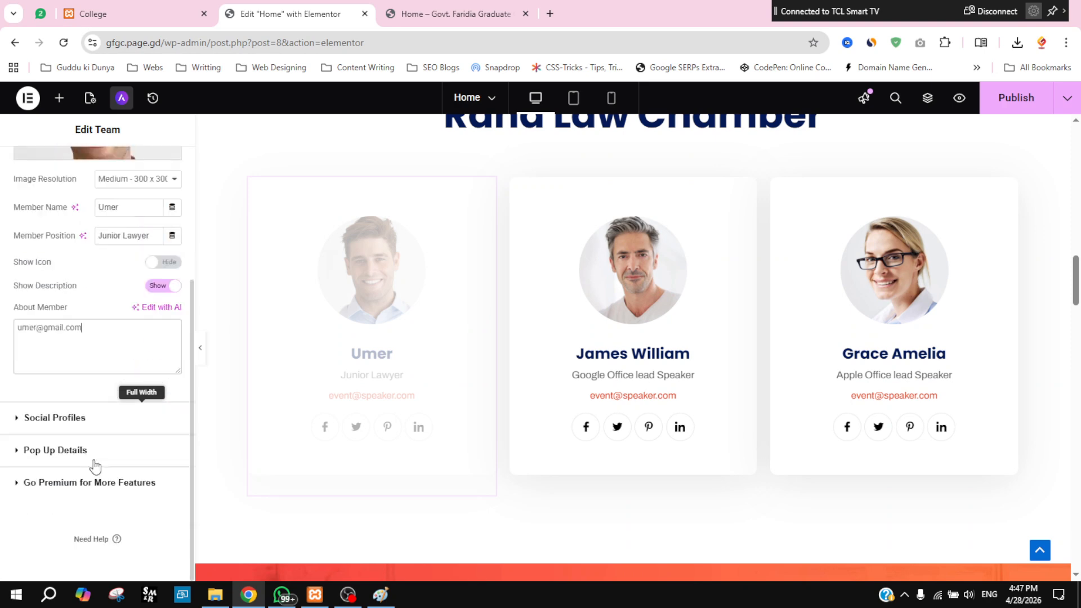
click(383, 438)
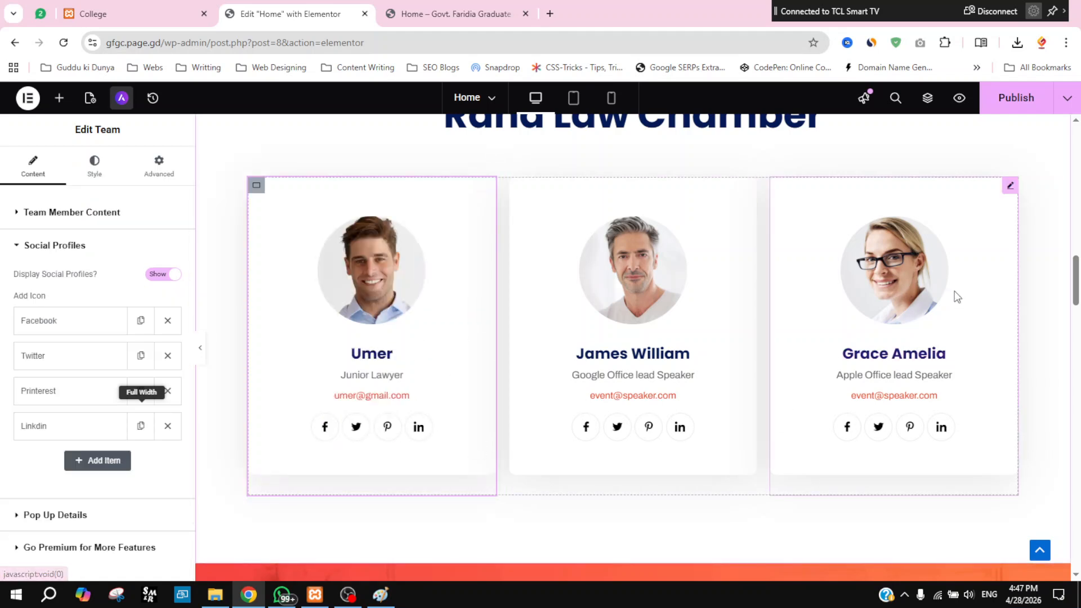
Step: Publish the team card changes and open the client logo carousel's settings
click(1018, 106)
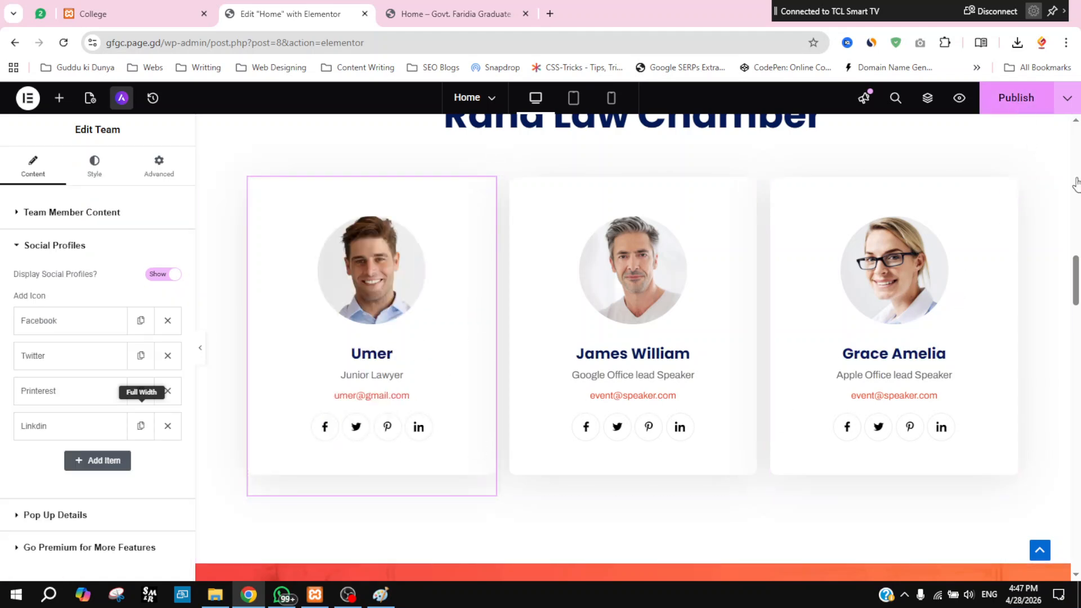
drag(1078, 270, 1078, 315)
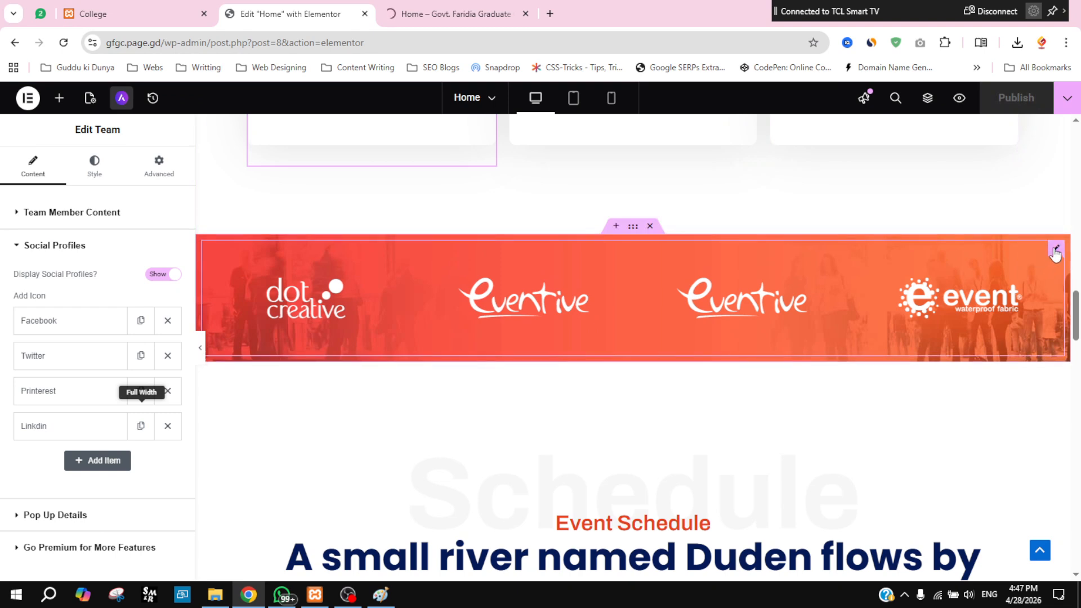
click(1056, 249)
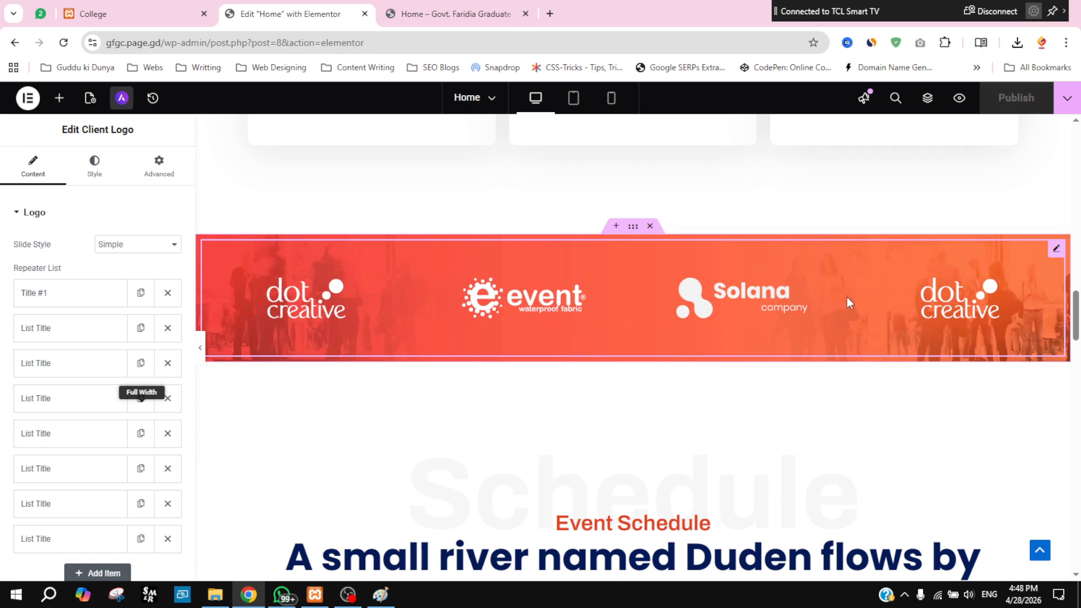
Step: Copy the URL of the logo strip container's background image, funfact-img.webp, from the media library
click(634, 228)
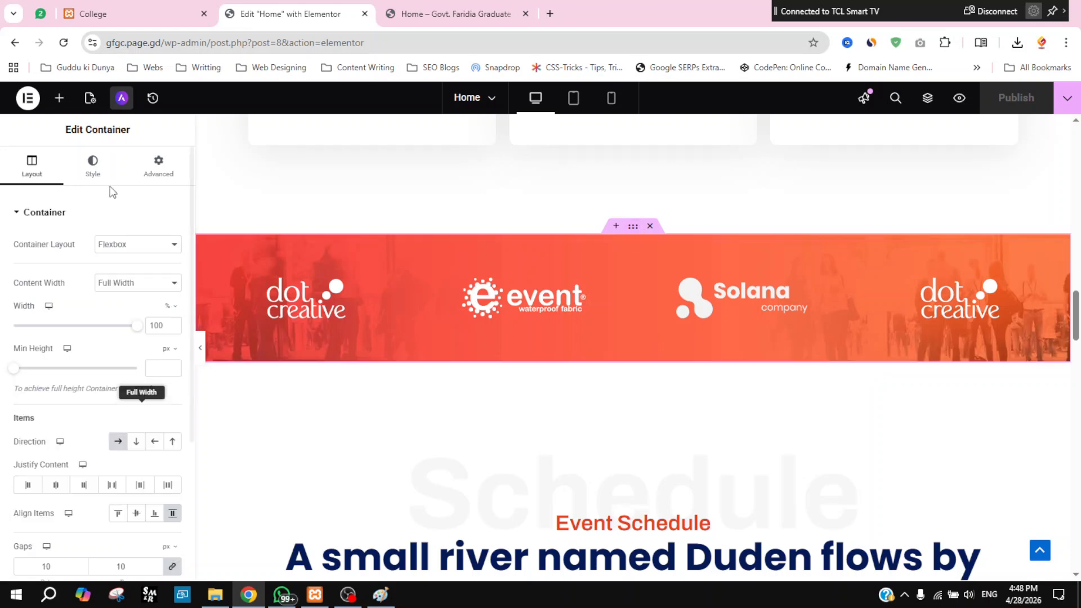
click(93, 175)
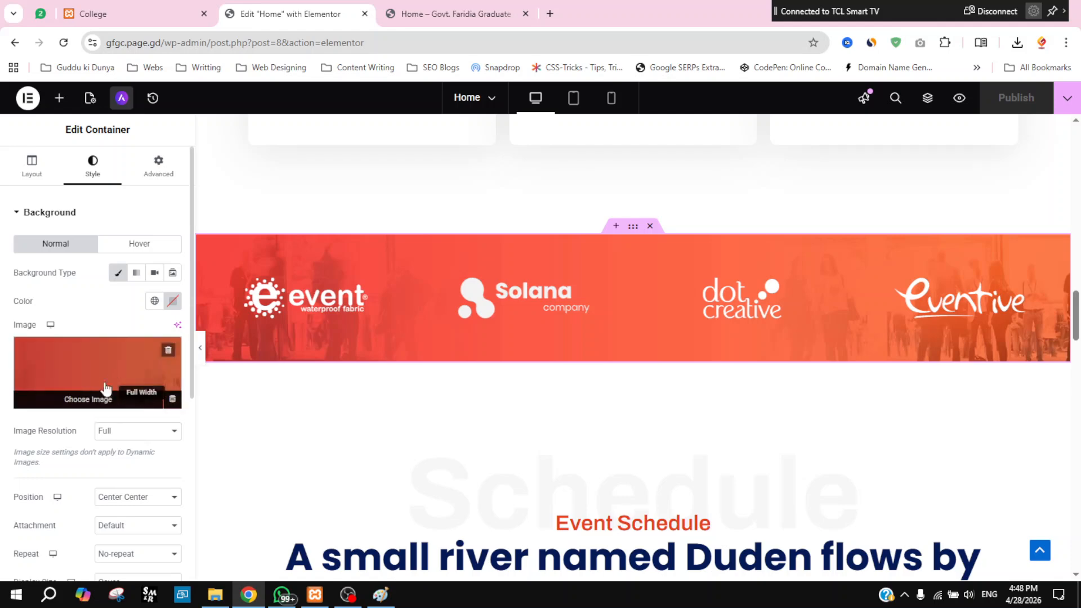
mouse_move(143, 350)
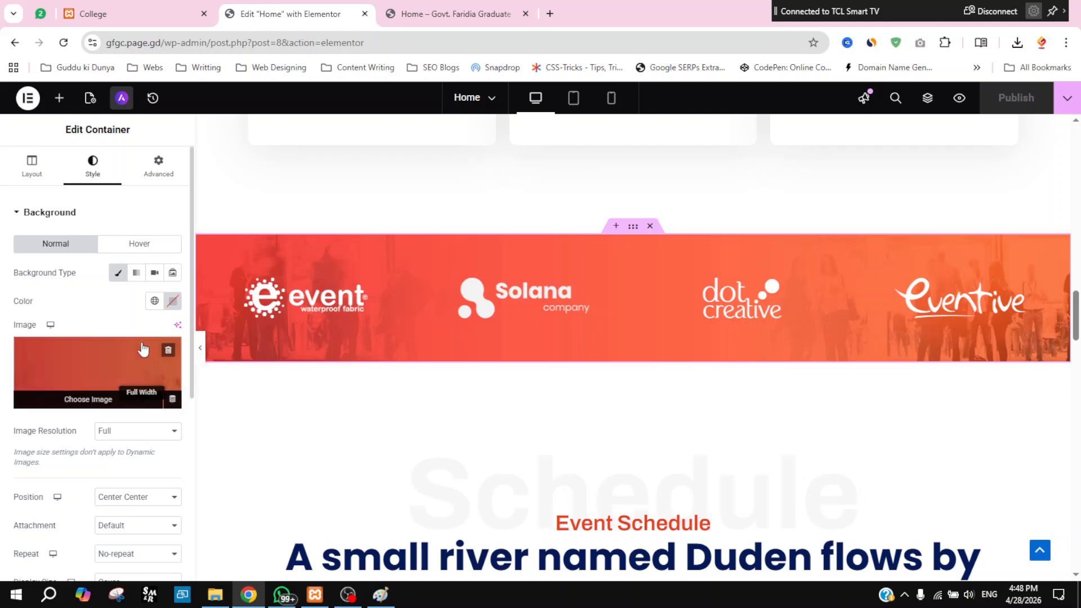
click(114, 367)
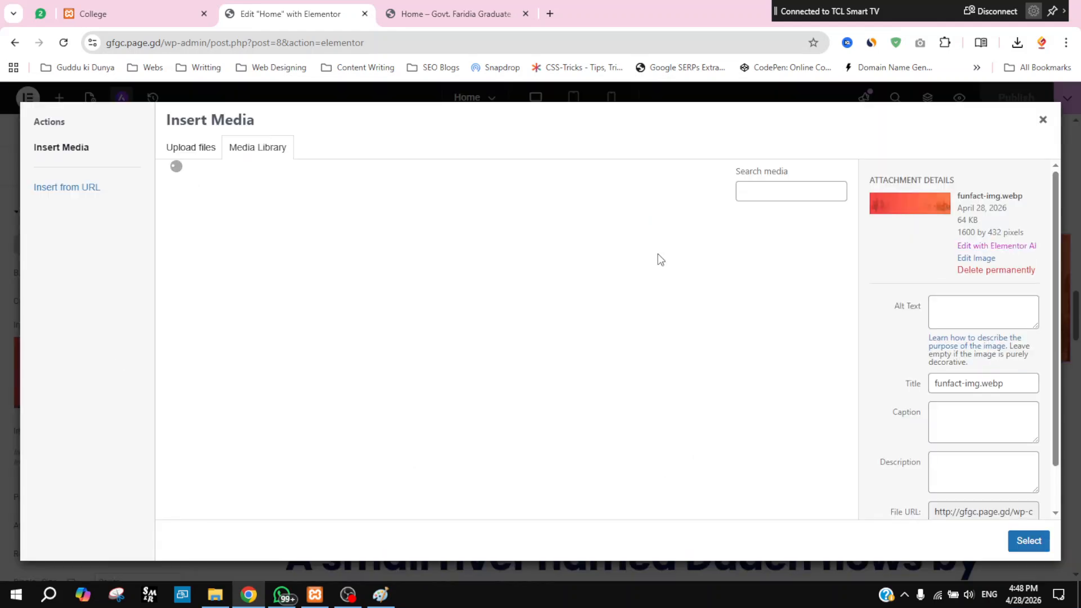
scroll(1059, 442, down, 2)
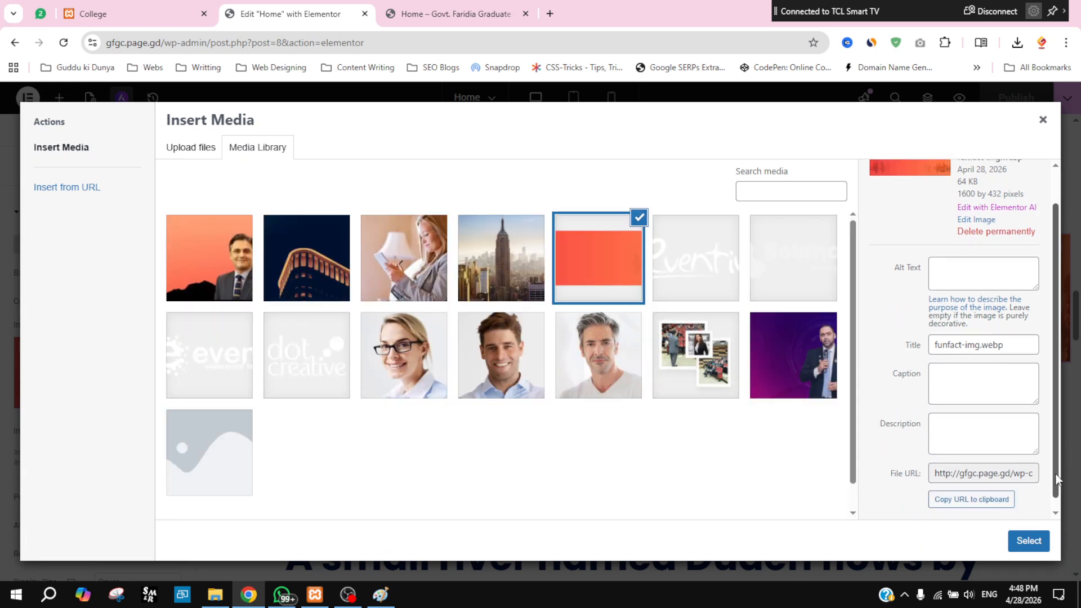
click(985, 495)
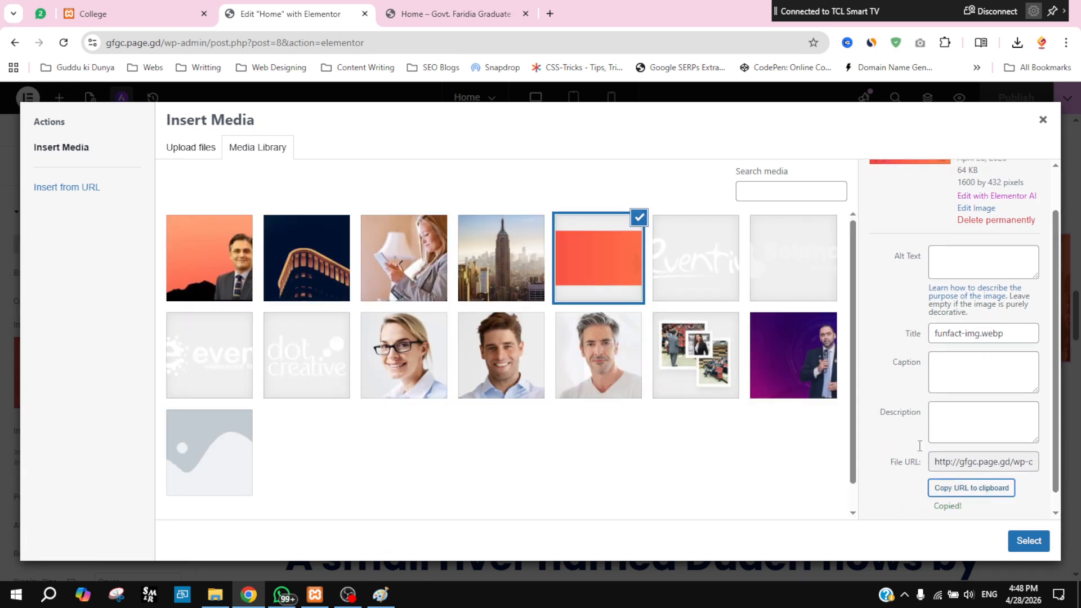
click(547, 14)
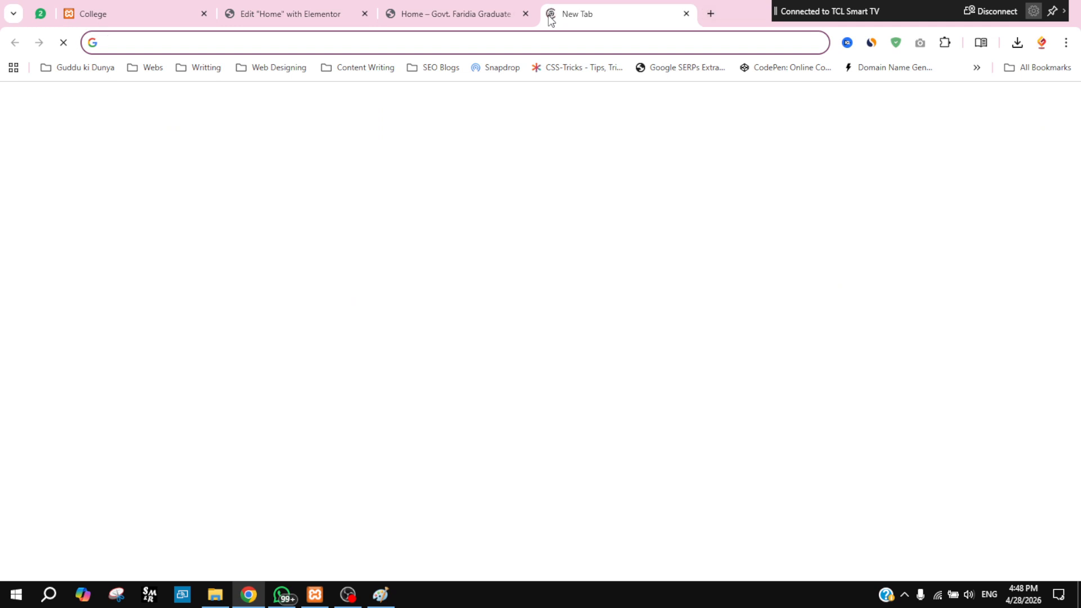
Step: Load the copied funfact-img.webp address in the new tab, then reload the site preview
text(http://gfgc.page.gd/wp-content/uploads/2026/04/funfact-img.webp)
key(Return)
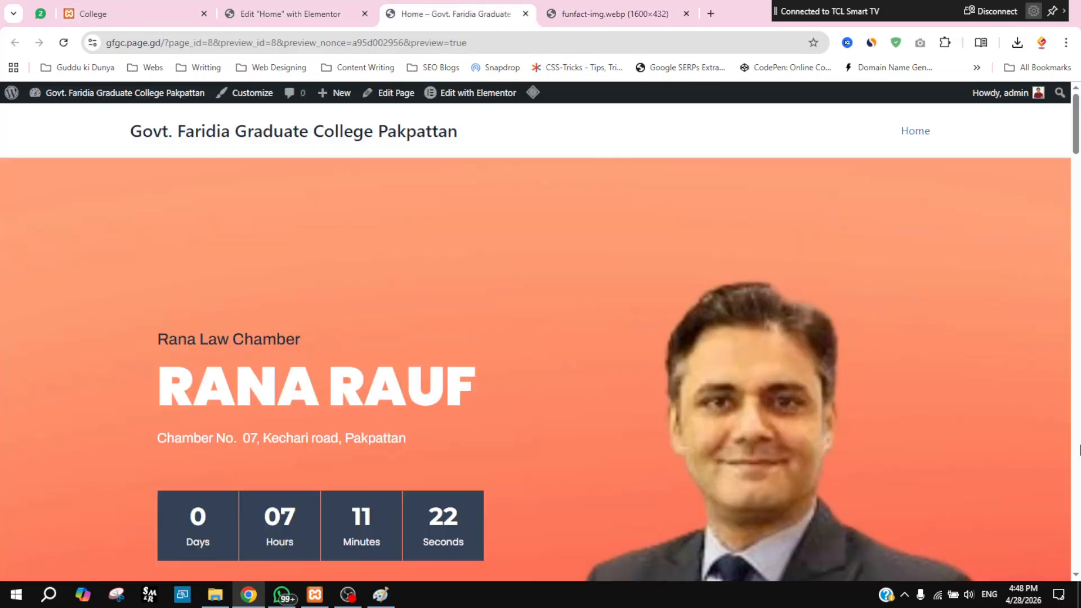
click(428, 12)
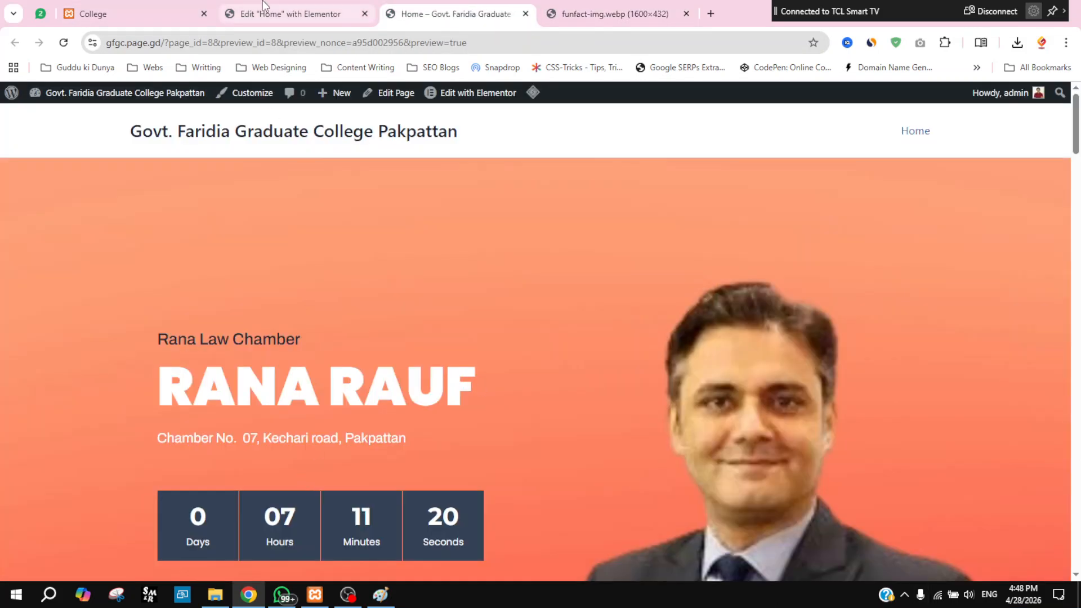
click(63, 42)
Step: Close the background media library and reopen the client logo strip's settings
click(294, 12)
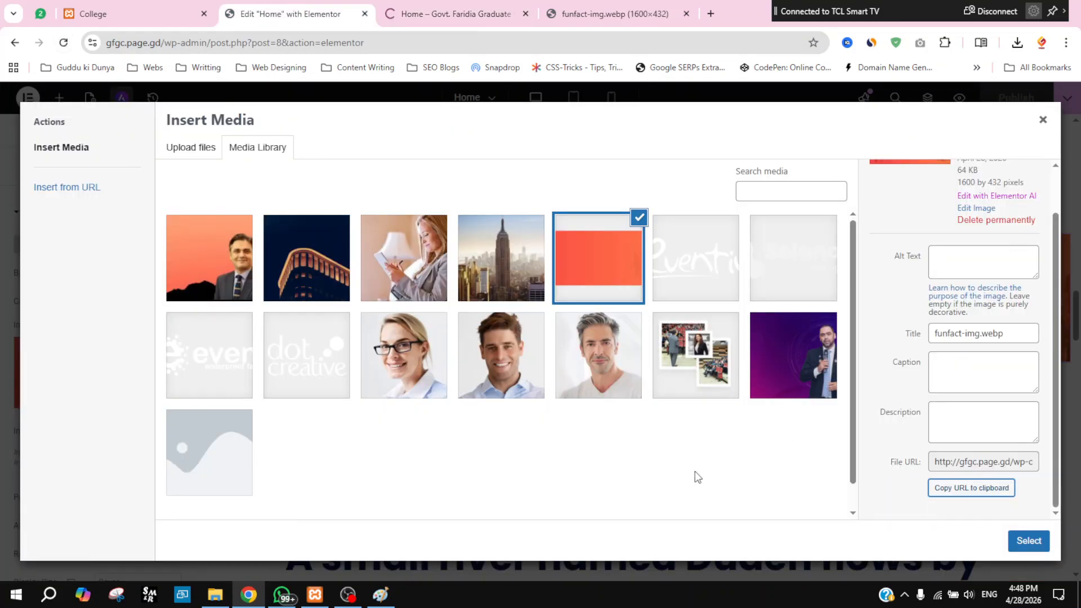
click(1043, 121)
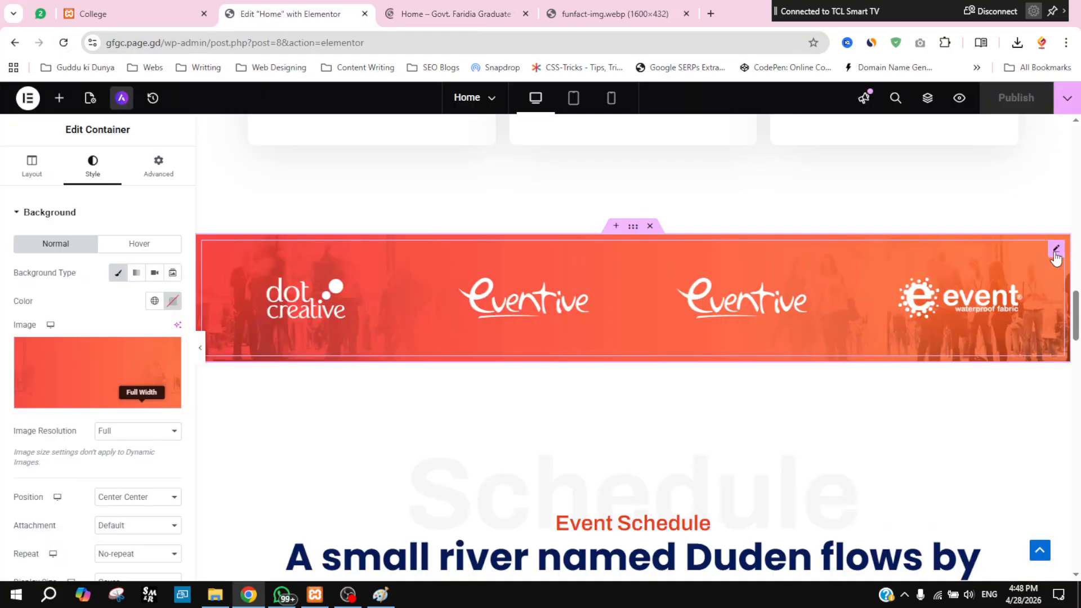
click(1056, 251)
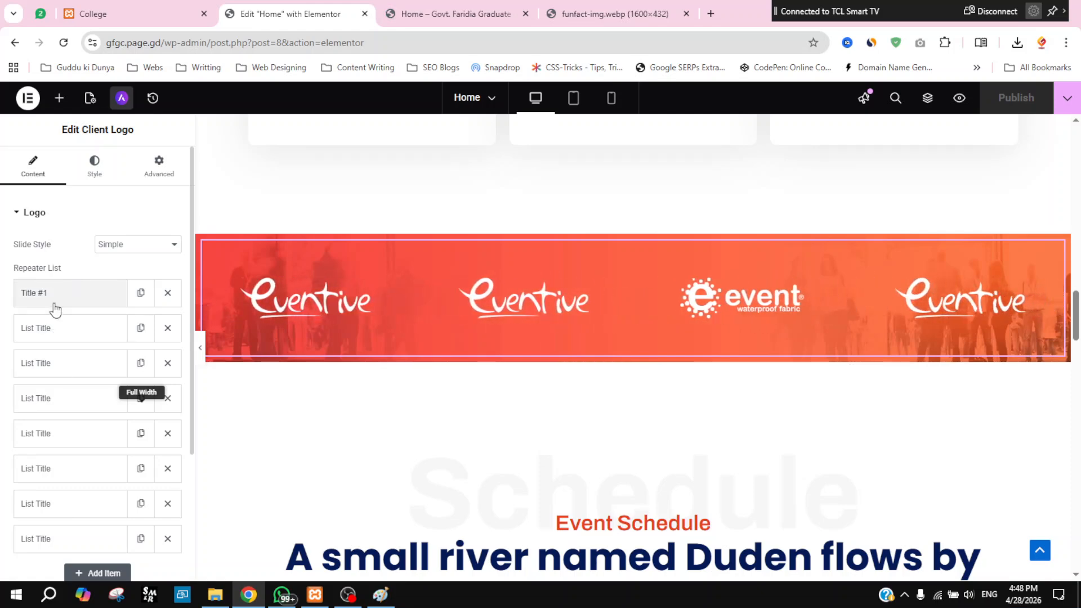
scroll(60, 340, down, 3)
scroll(60, 351, up, 3)
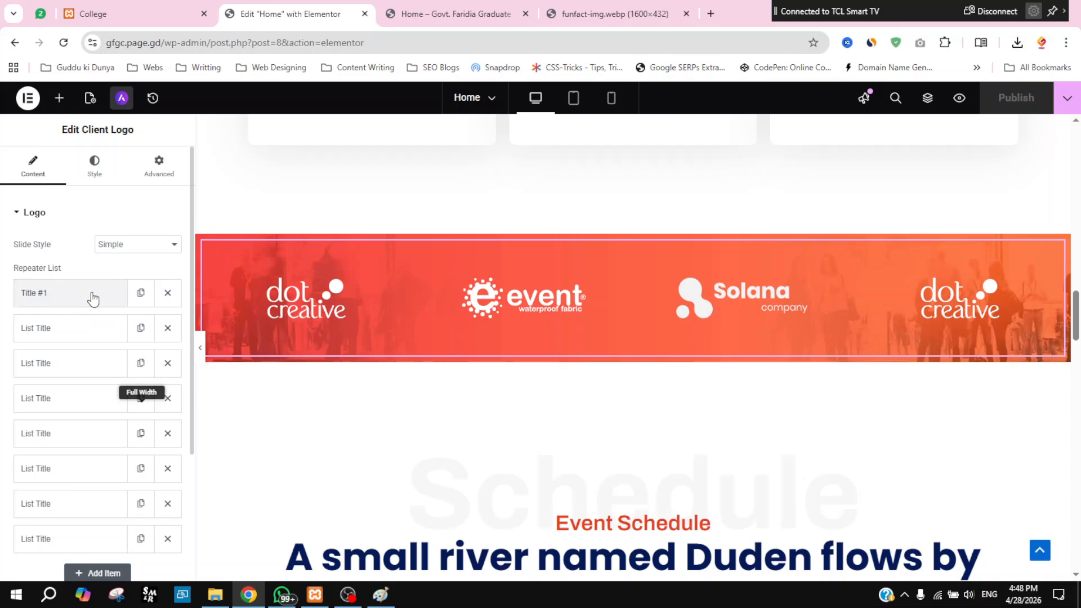
Step: Copy the URL of the first client logo, partner_img-3-2.png, and select the image tab's address
click(71, 298)
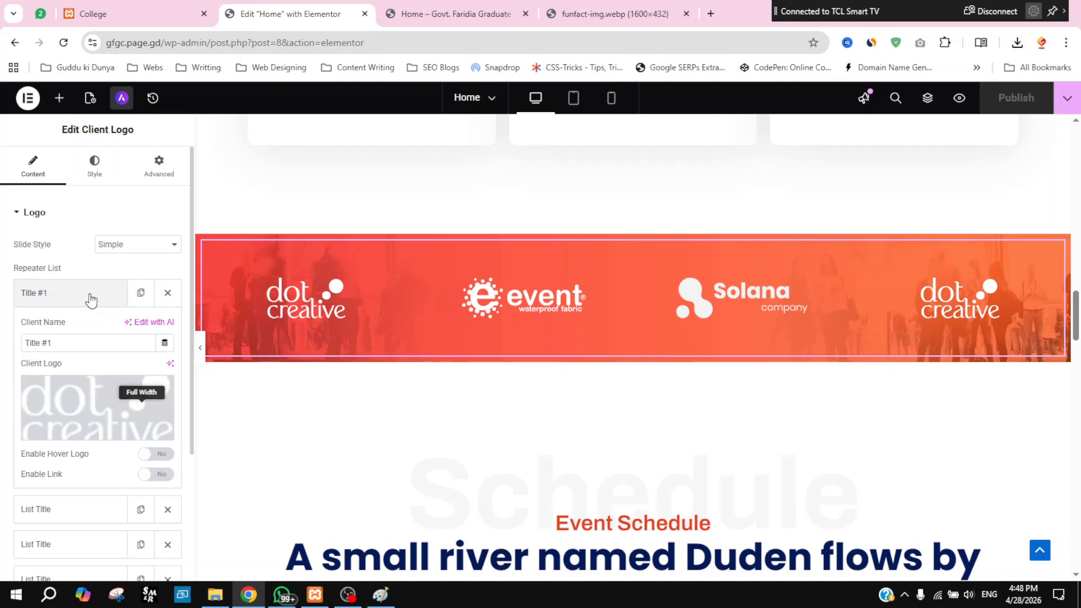
click(101, 409)
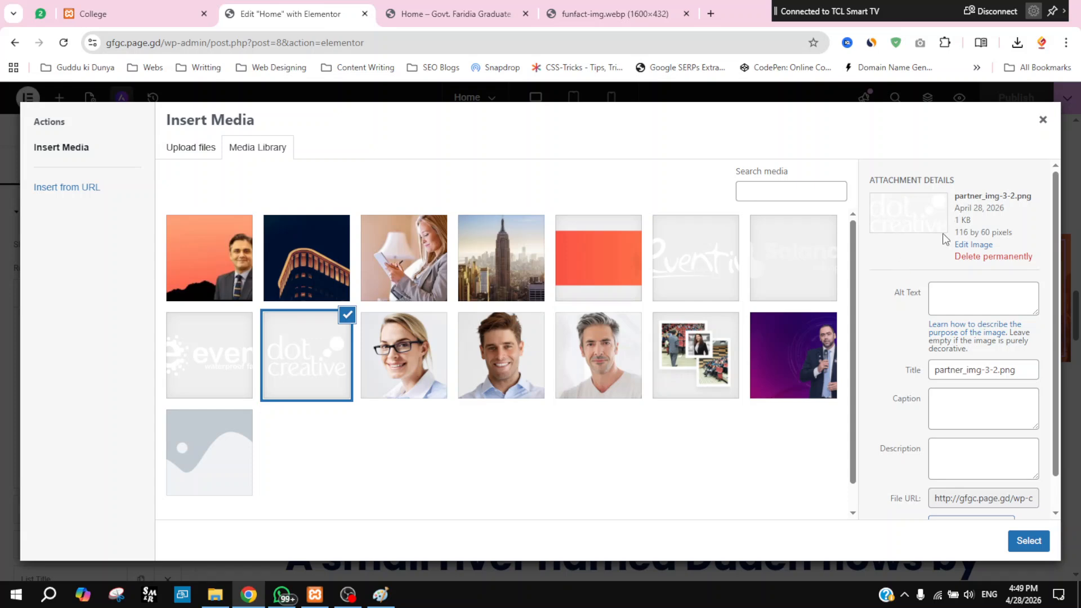
scroll(910, 392, down, 1)
click(970, 495)
click(669, 5)
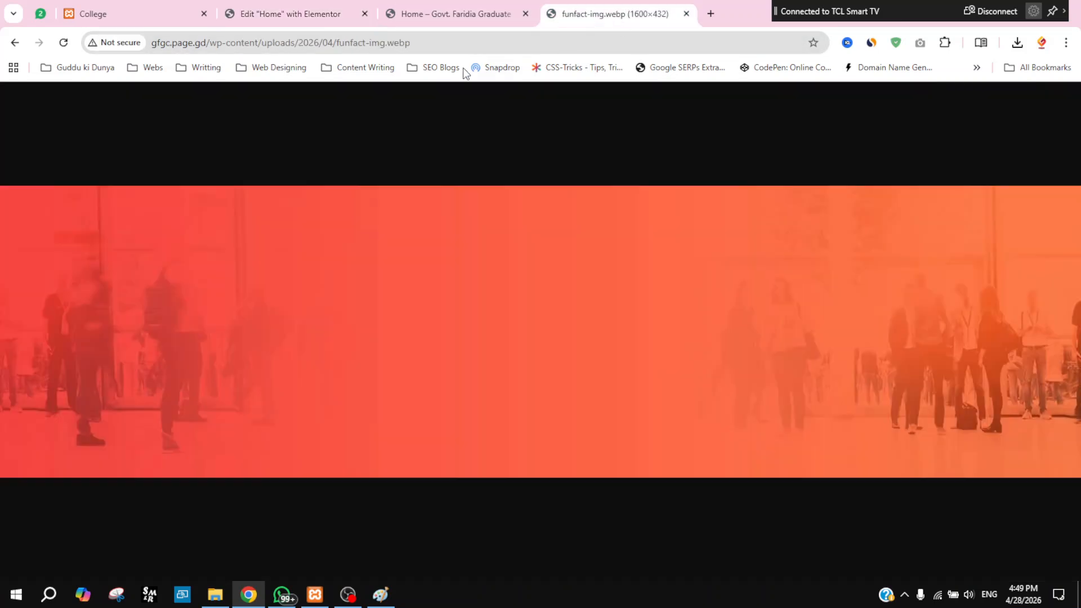
click(452, 38)
Step: Load the copied client logo address in the image tab
key(ctrl+v)
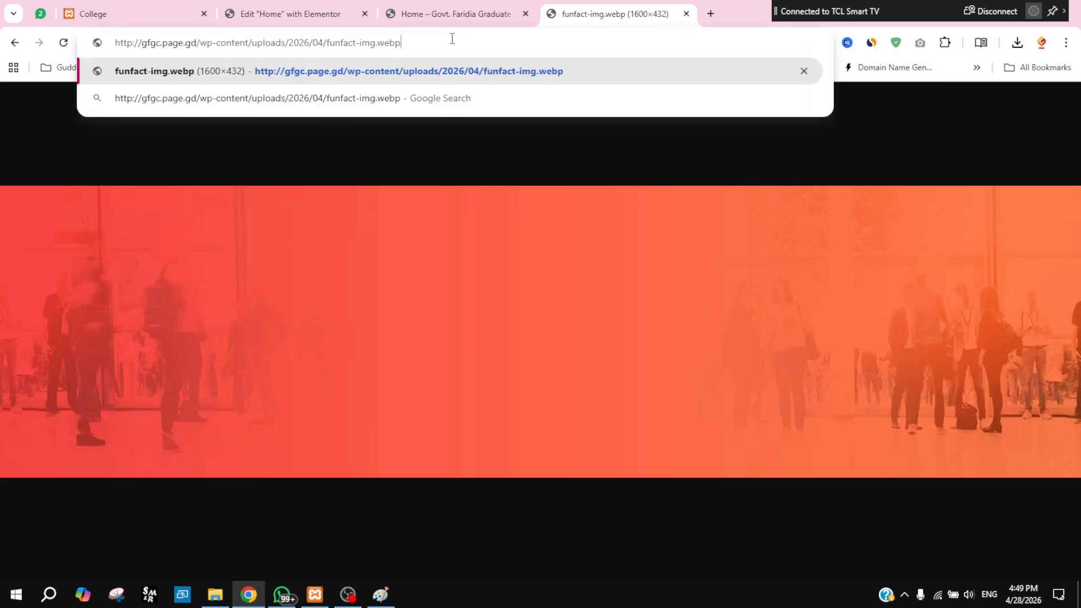
key(Return)
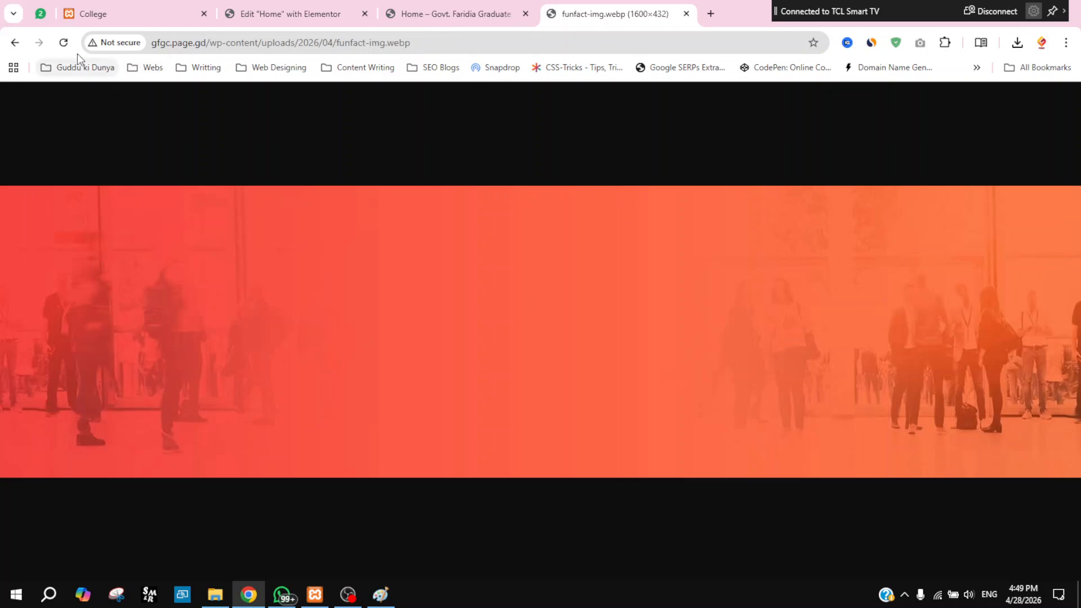
click(310, 45)
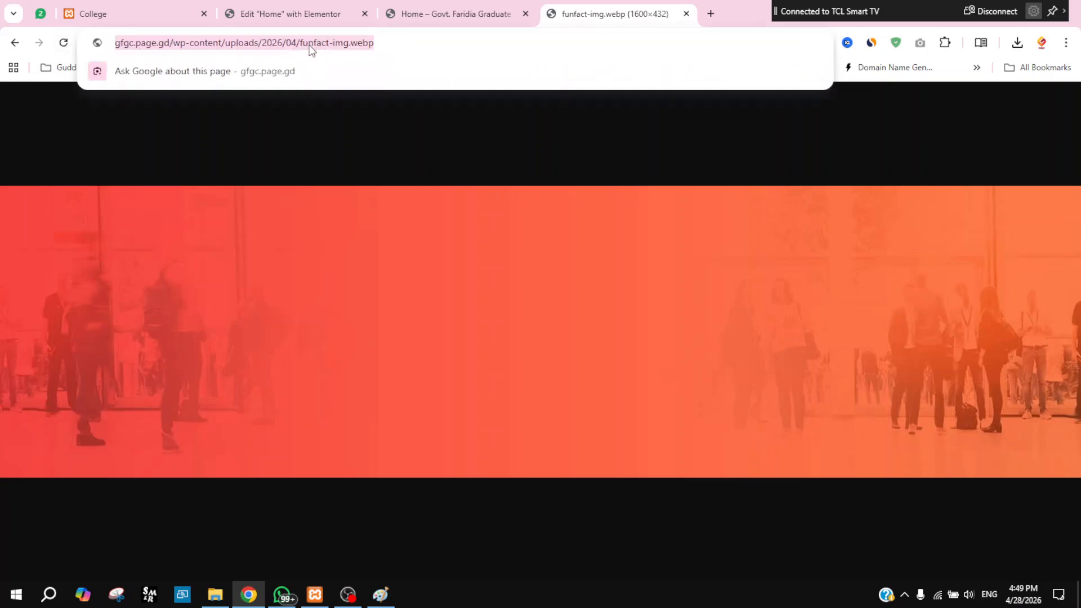
key(ctrl+v)
key(Return)
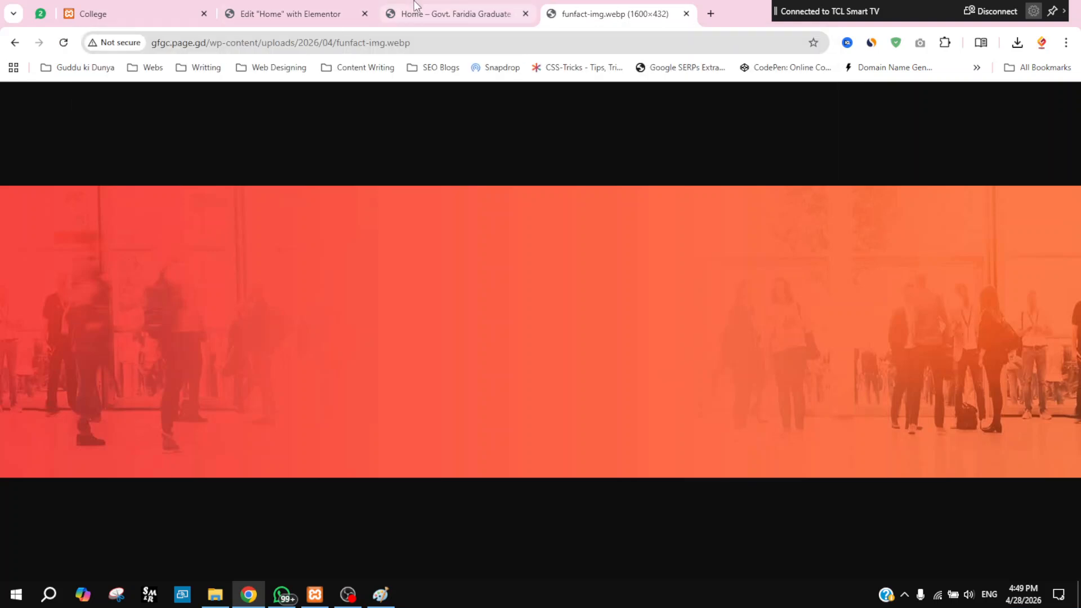
click(472, 8)
Step: Recopy the client logo URL from Elementor, load it in the image tab, then view the home page preview
click(288, 6)
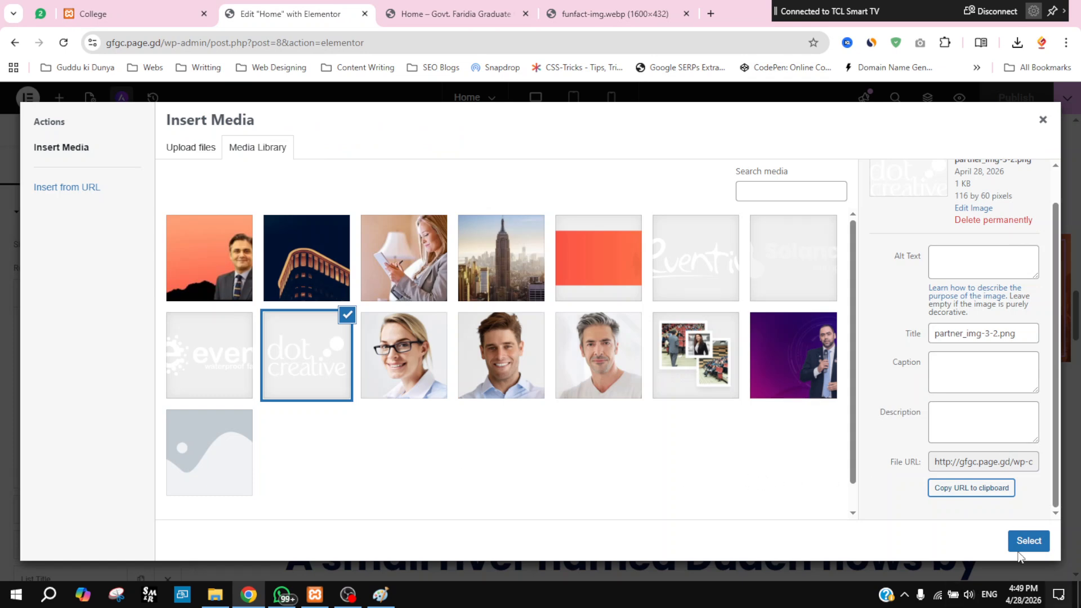
click(969, 488)
click(602, 6)
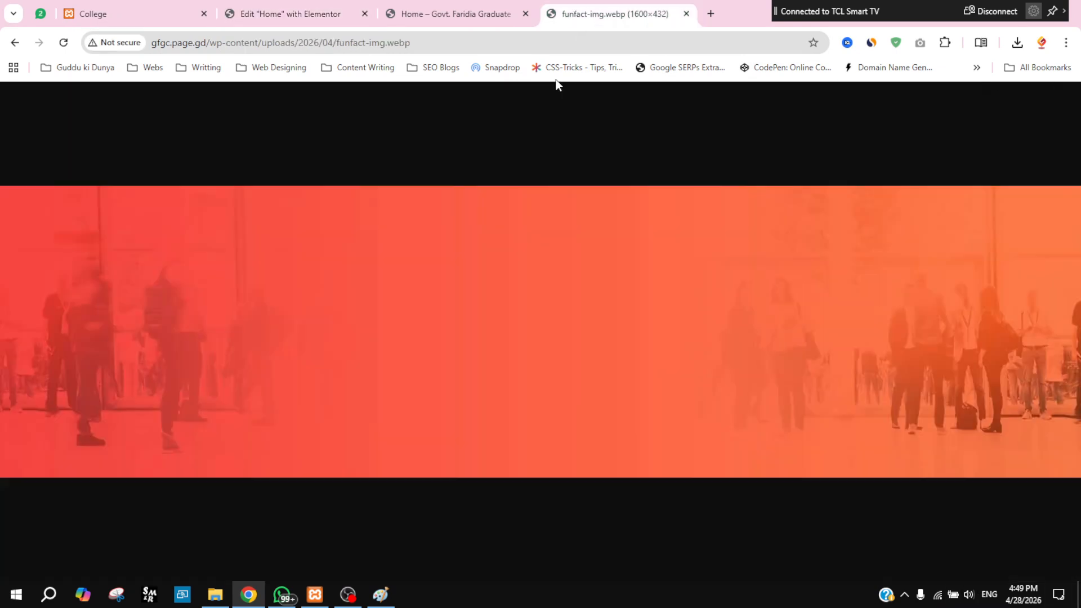
click(426, 43)
key(BackSpace)
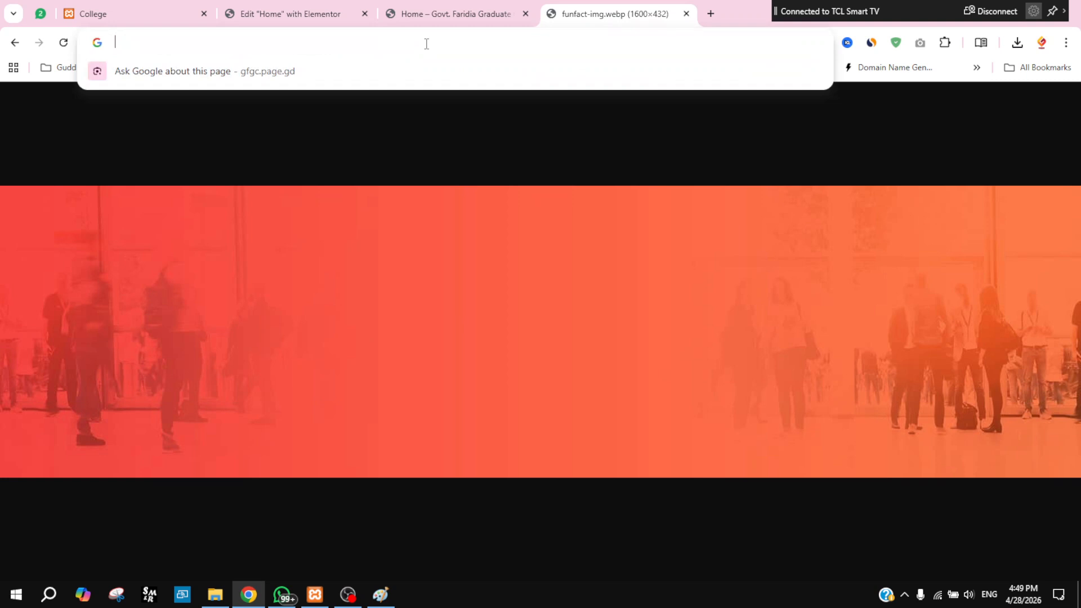
key(ctrl+v)
key(Return)
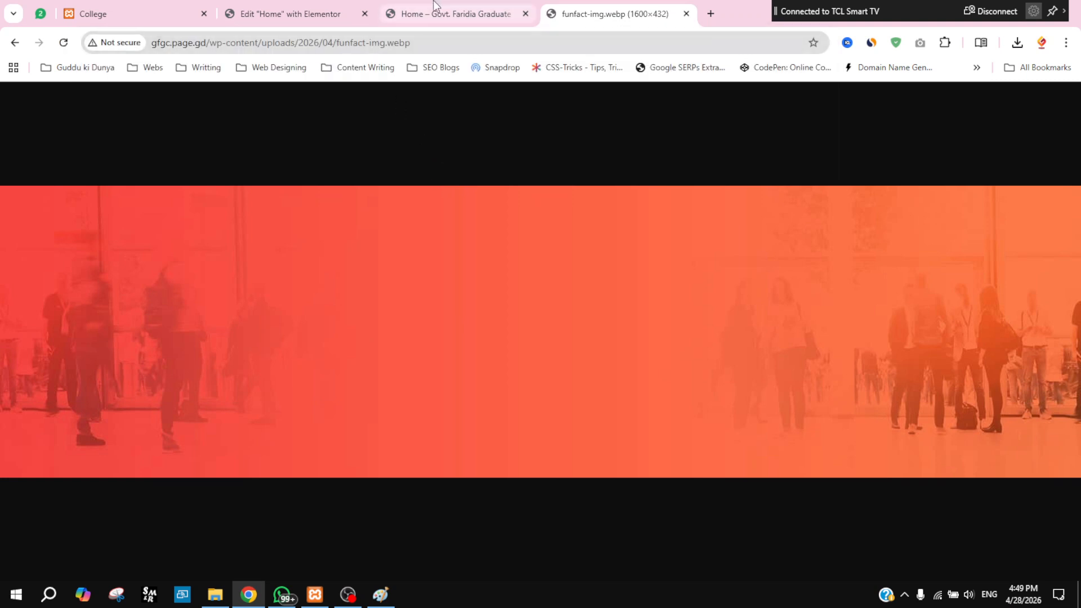
click(519, 8)
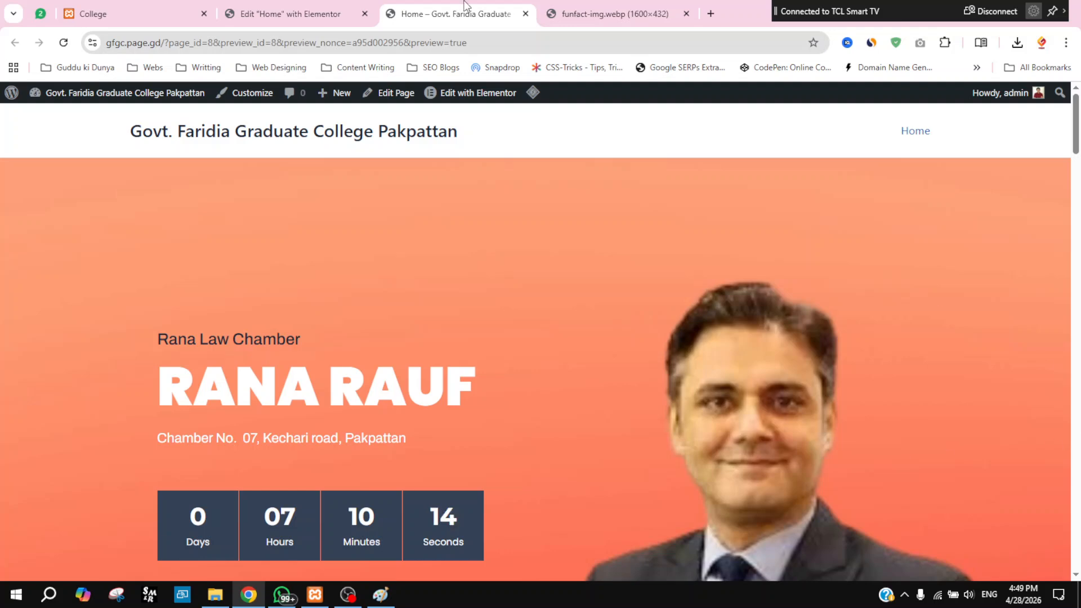
Step: Close the funfact image tab and pick the partner_img-6.png logo in the editor's media library
click(685, 22)
click(686, 14)
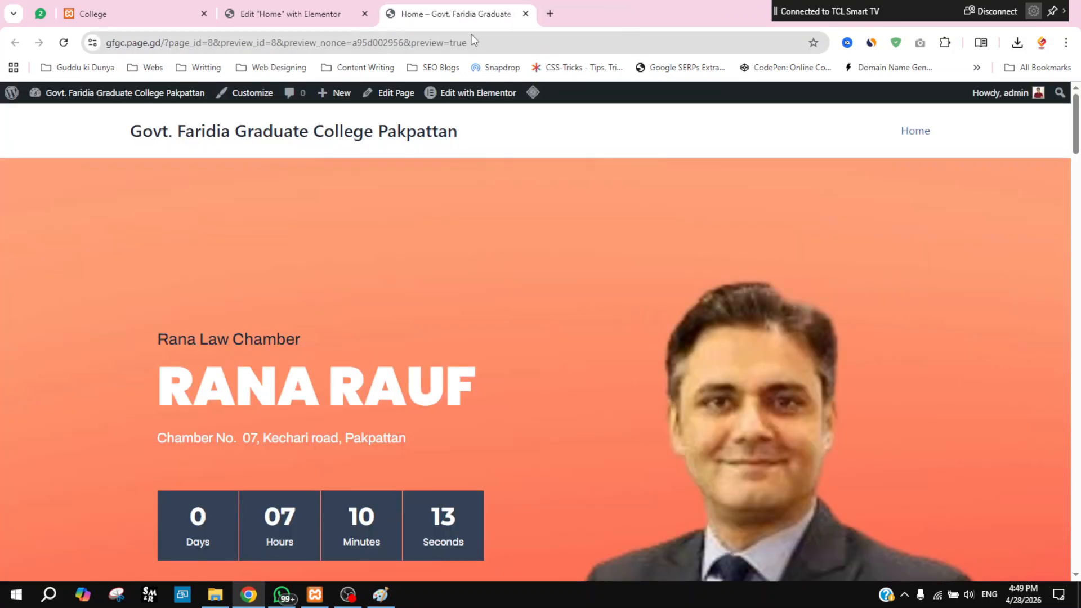
click(306, 11)
click(208, 387)
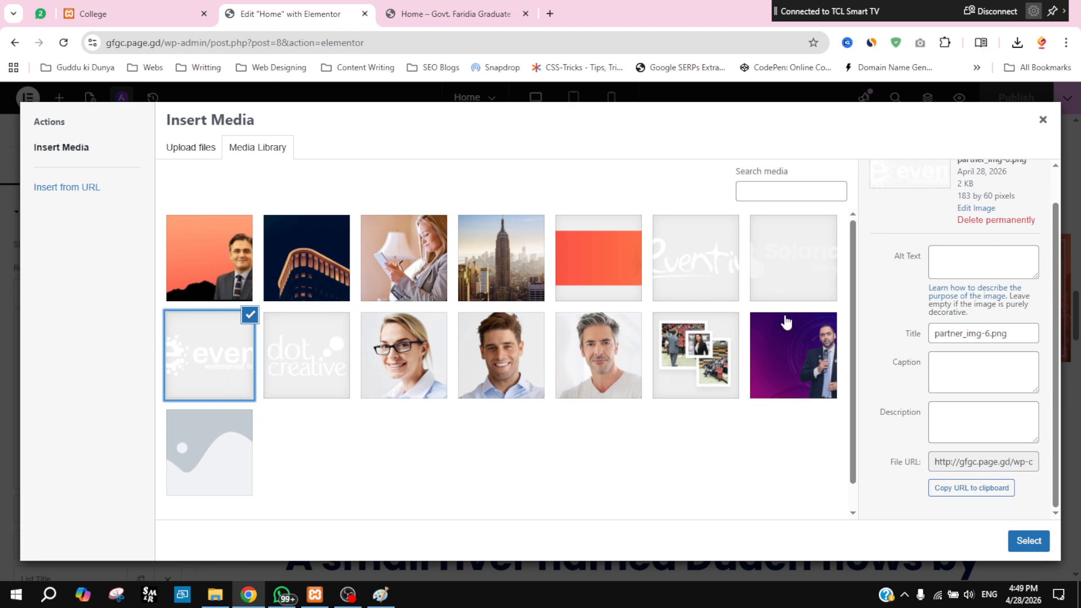
Step: Check the client logos on the home page preview, then close the media library without inserting
click(480, 11)
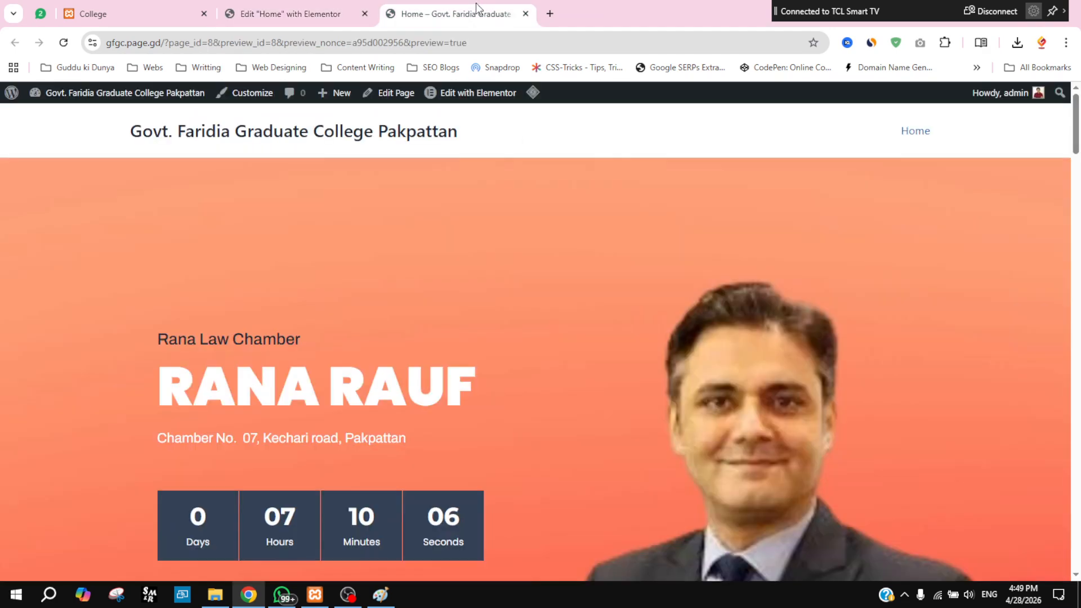
scroll(941, 546, down, 20)
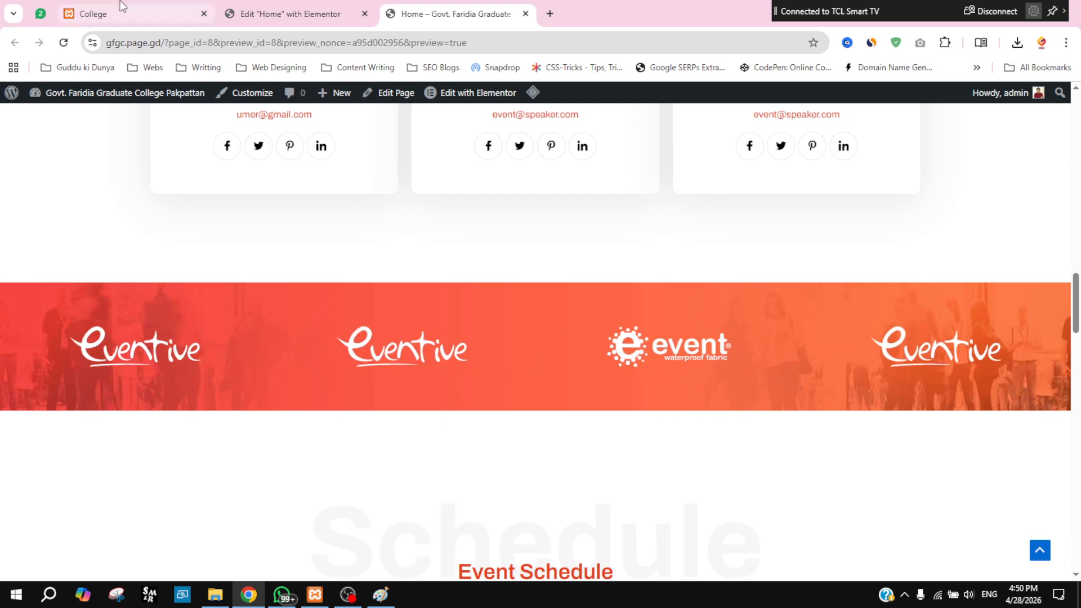
click(280, 6)
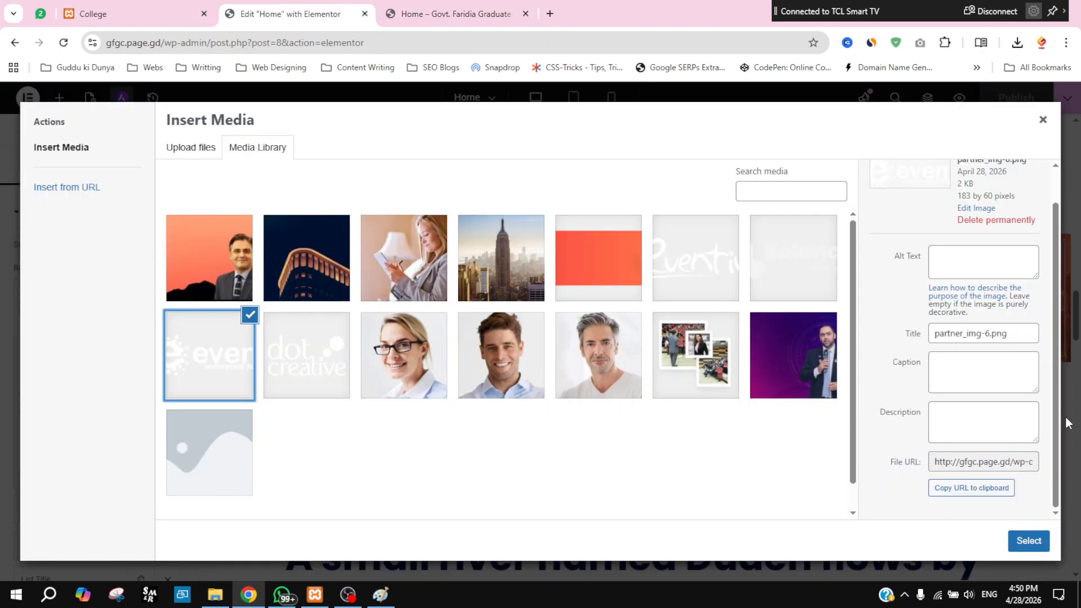
click(1043, 119)
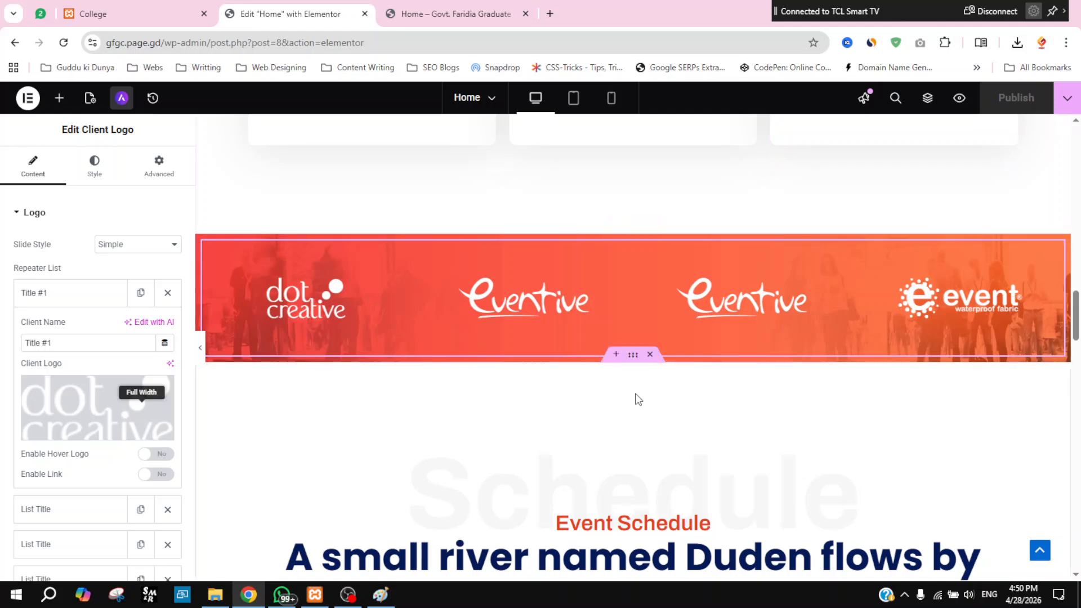
Step: Scroll the editor canvas past the schedule, pricing and news sections to the Reach Us map
scroll(636, 398, down, 3)
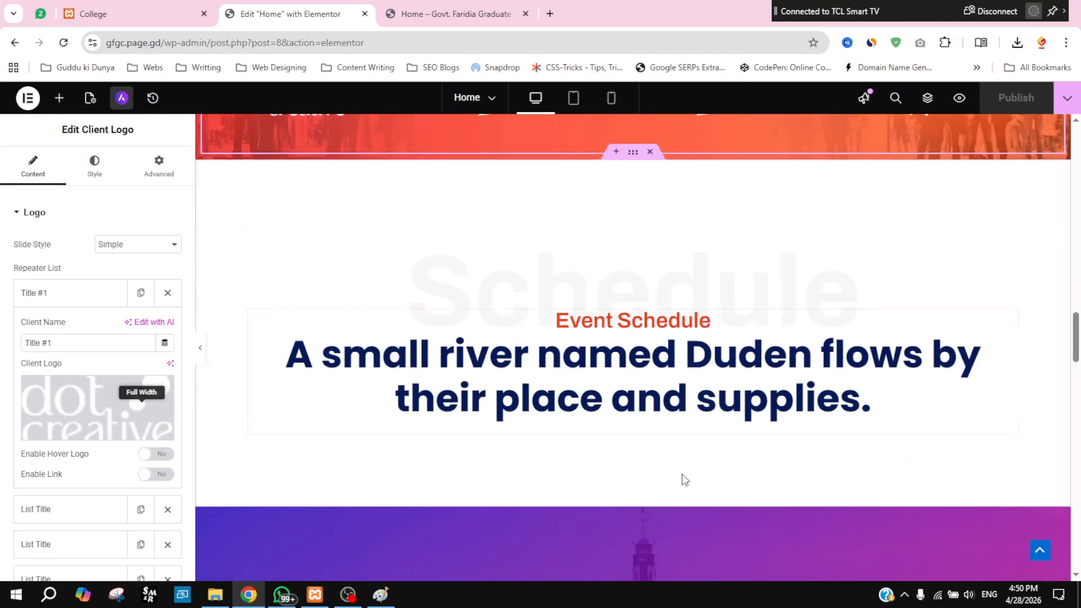
scroll(683, 468, down, 5)
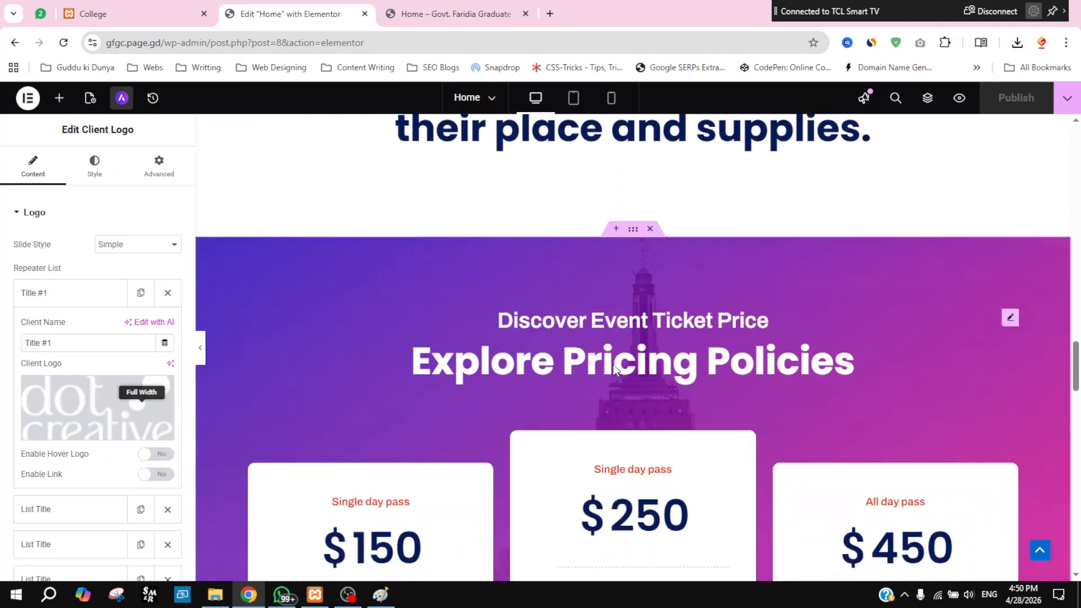
scroll(590, 449, down, 7)
scroll(590, 455, down, 10)
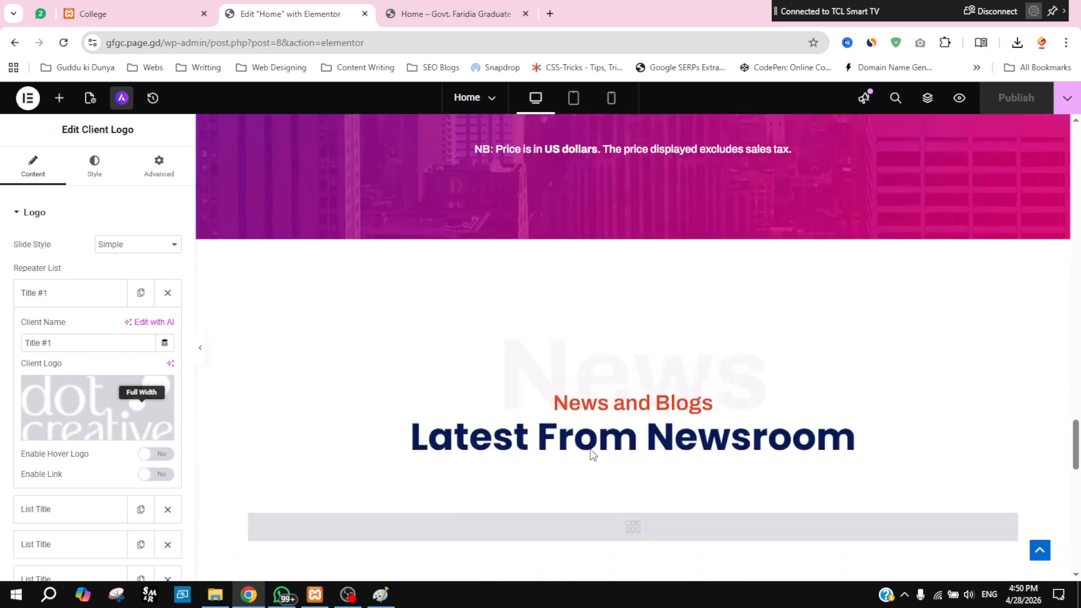
scroll(651, 462, down, 3)
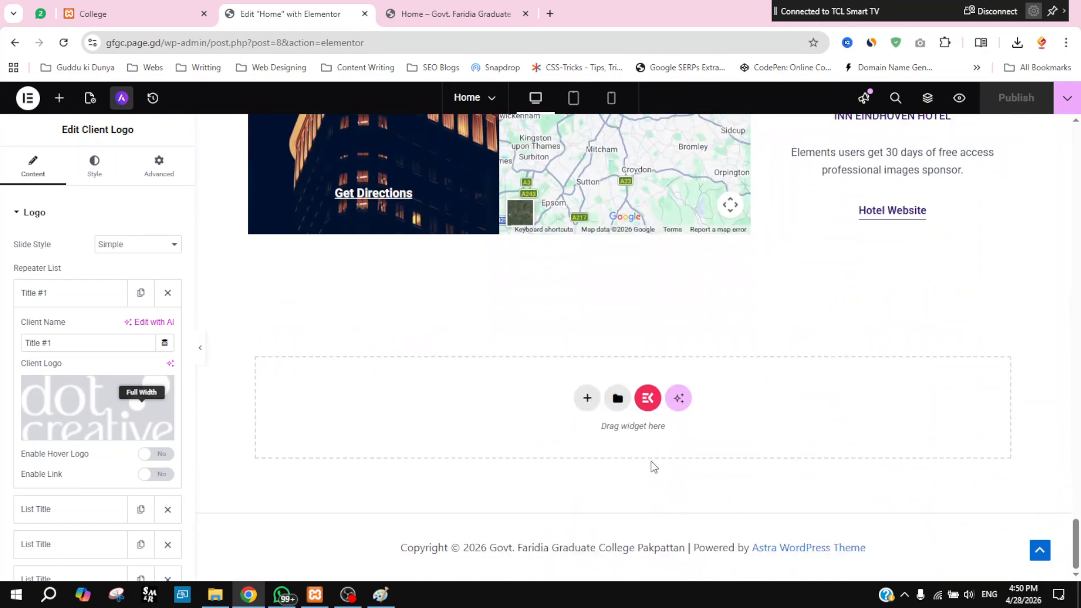
scroll(651, 461, up, 6)
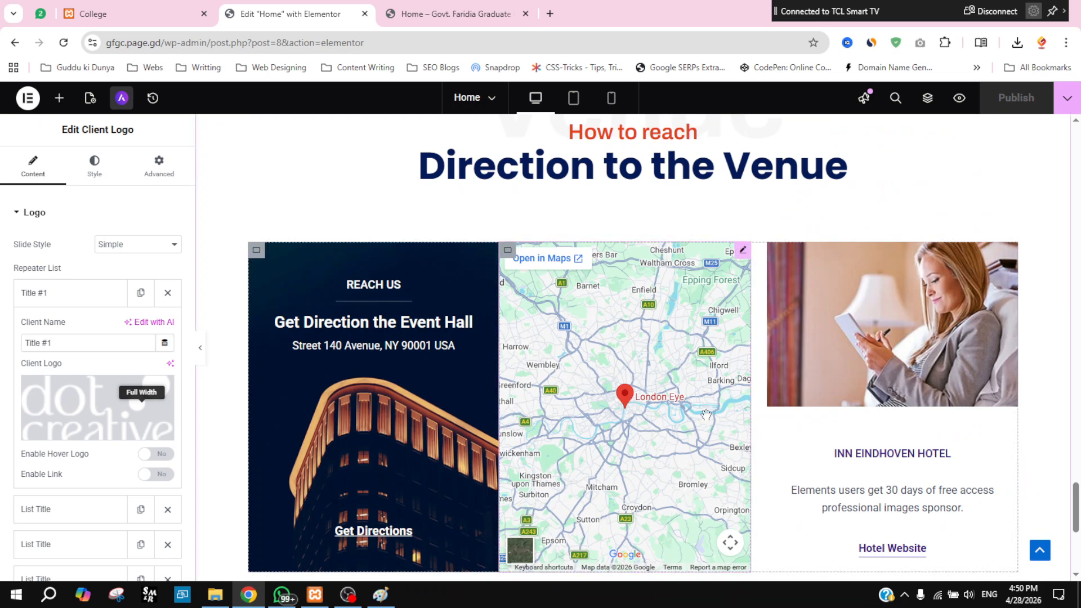
scroll(630, 401, down, 1)
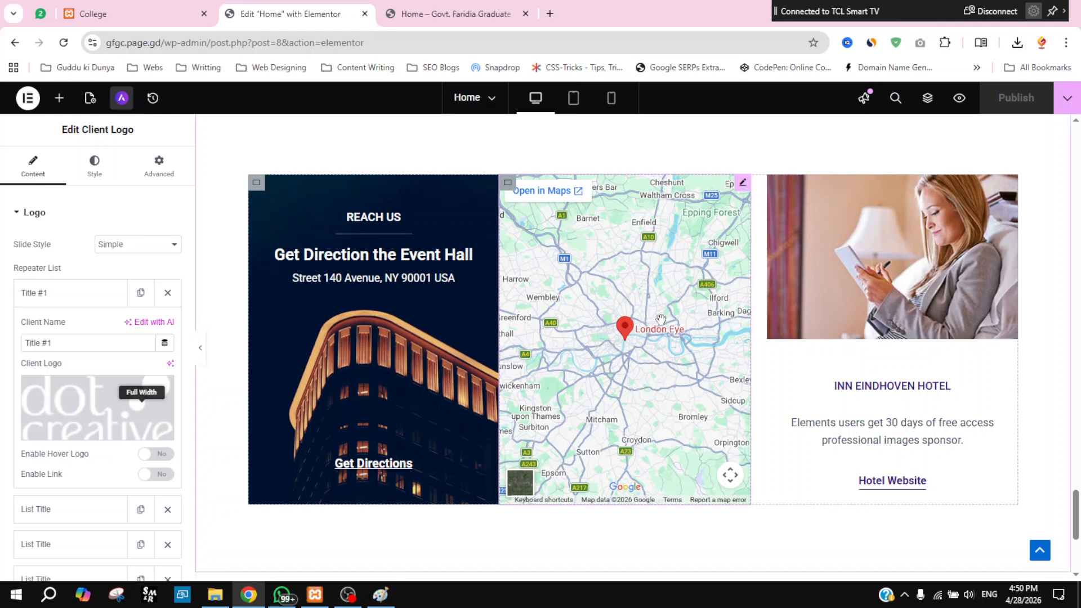
Step: Change the Google Map location from the London Eye to 'Pakpattan, Pakistan' and publish the page
click(742, 184)
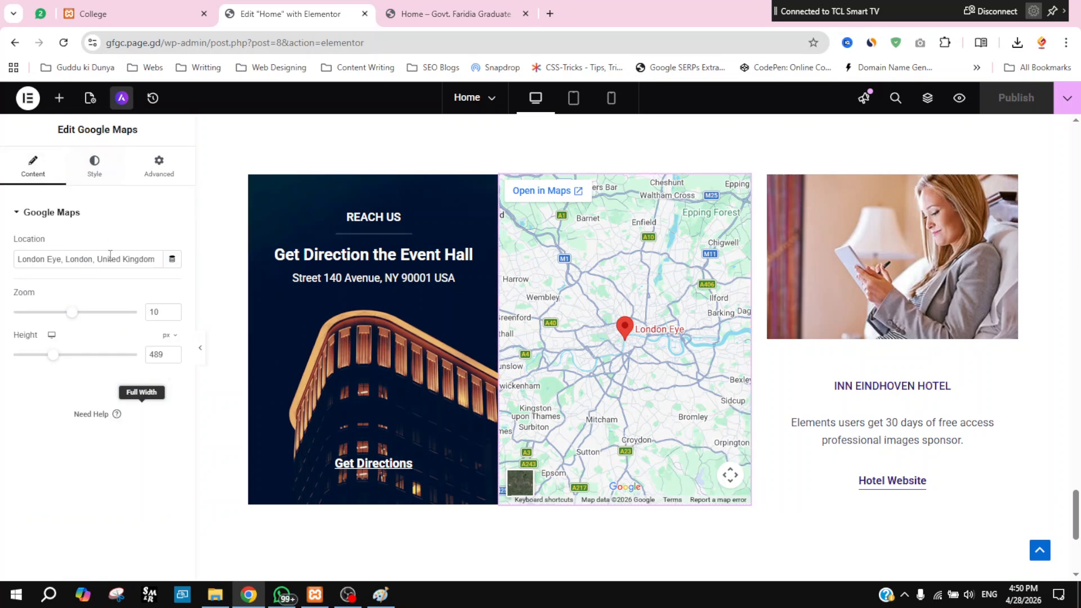
triple_click(82, 258)
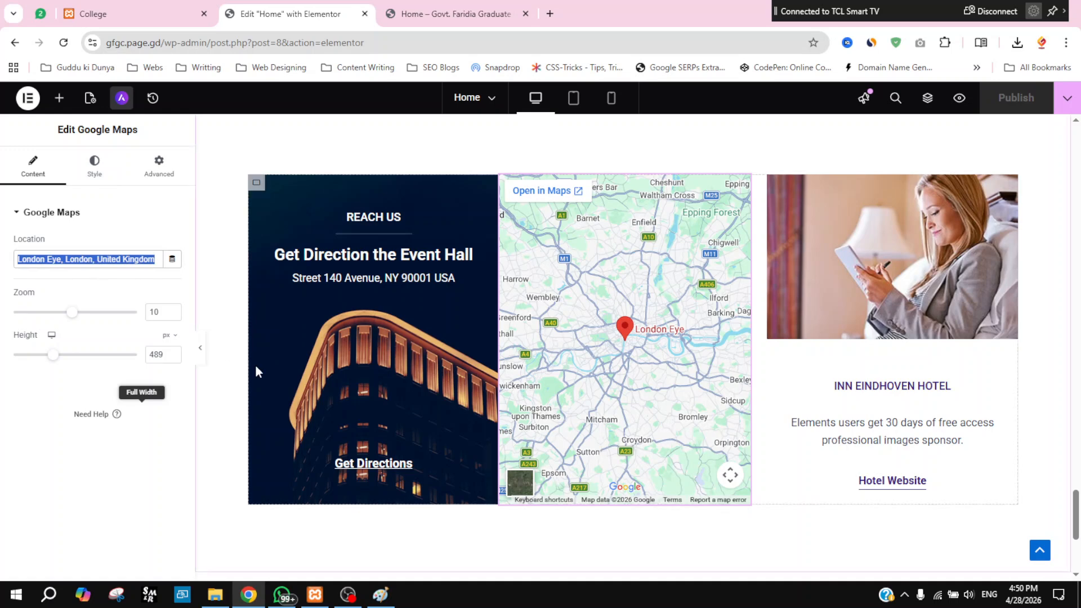
key(BackSpace)
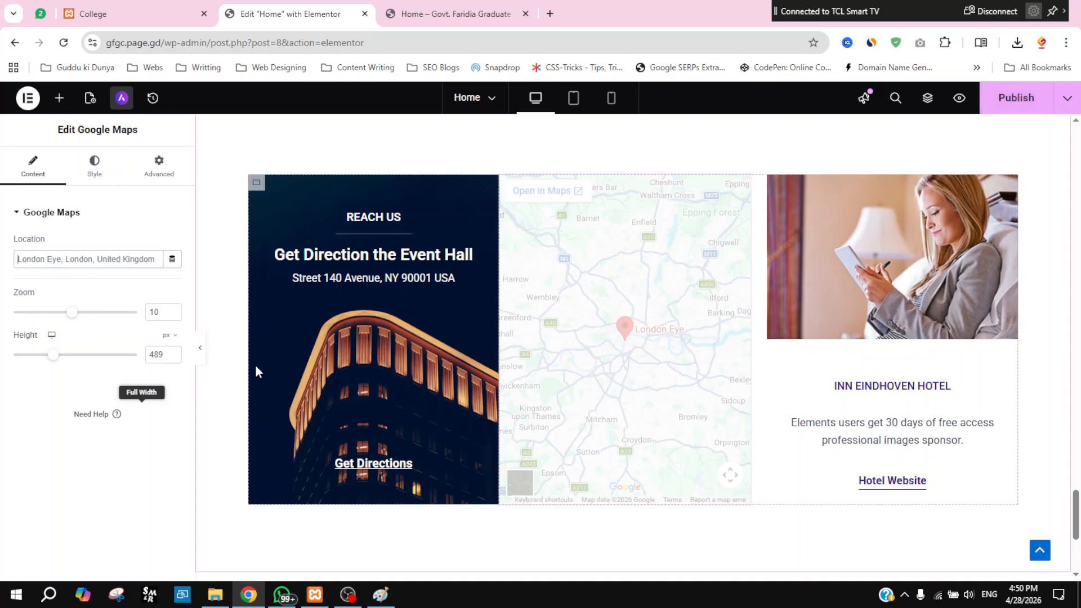
text(gov)
key(BackSpace)
key(BackSpace)
key(BackSpace)
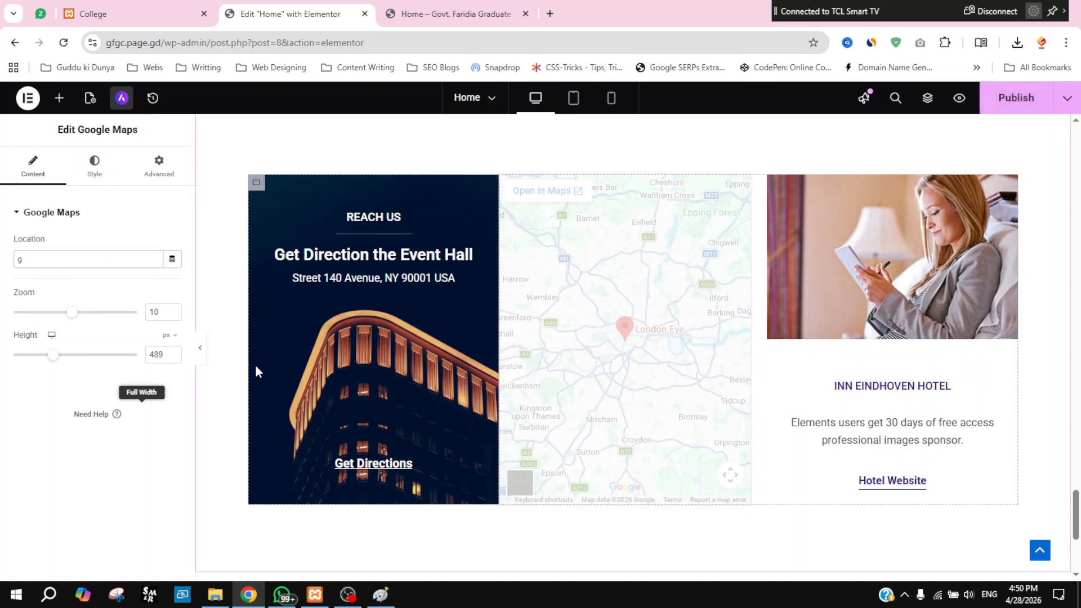
text(faridia Graduat)
key(BackSpace)
key(BackSpace)
key(BackSpace)
key(BackSpace)
key(BackSpace)
key(BackSpace)
key(BackSpace)
key(BackSpace)
key(BackSpace)
key(BackSpace)
key(BackSpace)
key(BackSpace)
key(BackSpace)
key(BackSpace)
key(BackSpace)
key(BackSpace)
key(BackSpace)
key(BackSpace)
key(BackSpace)
key(BackSpace)
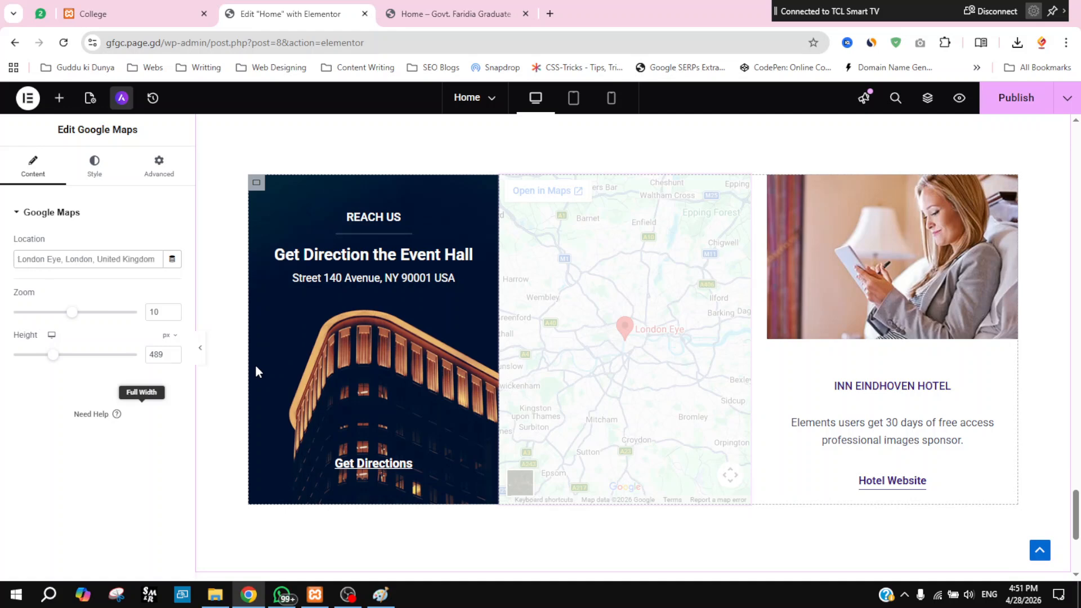
text(Pakpattan)
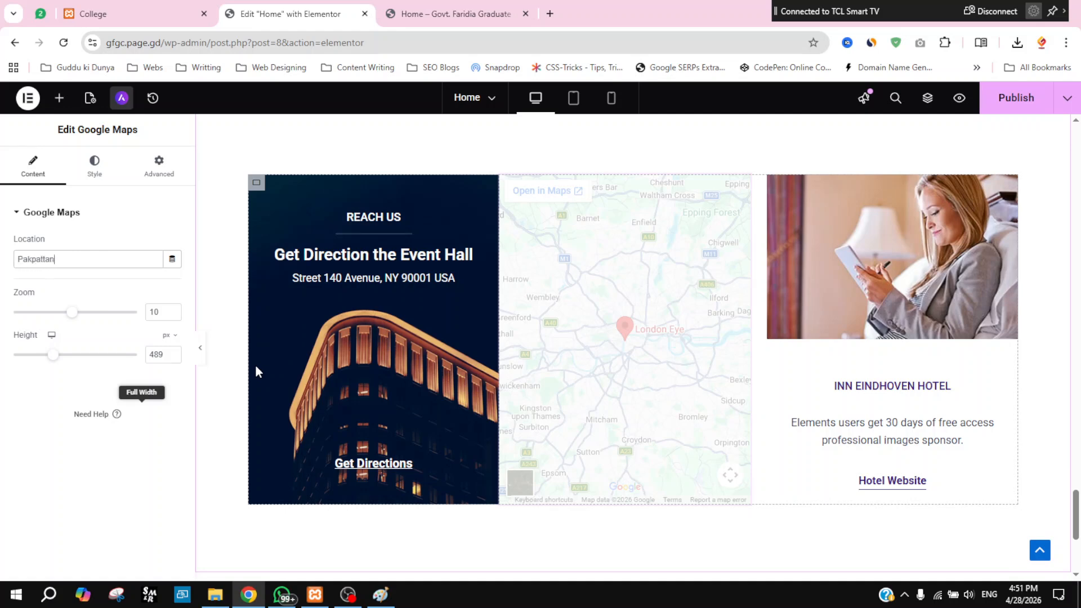
text(, Pakistan)
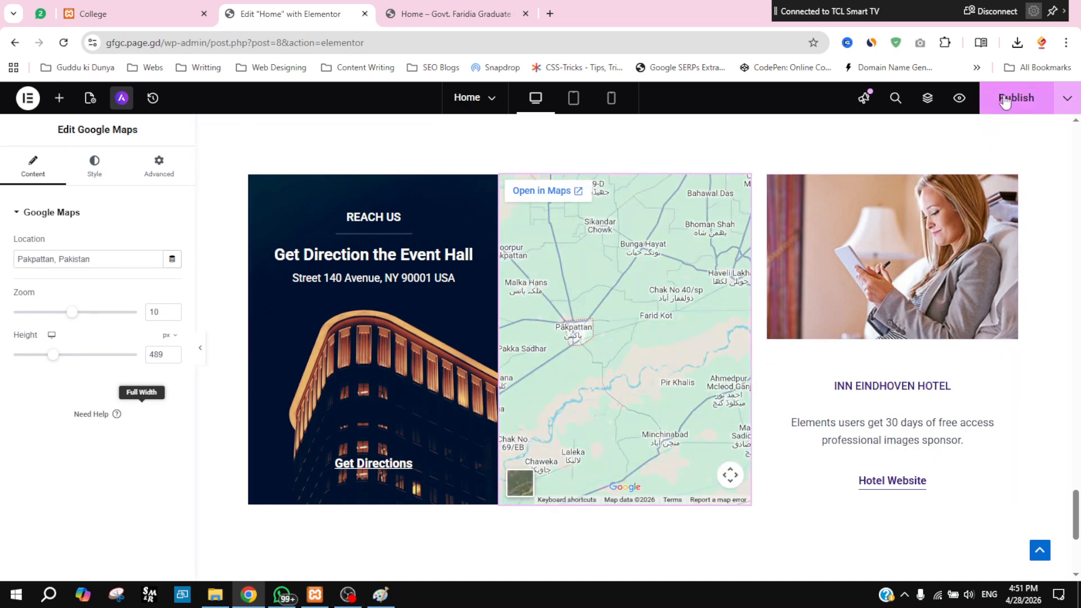
click(1005, 100)
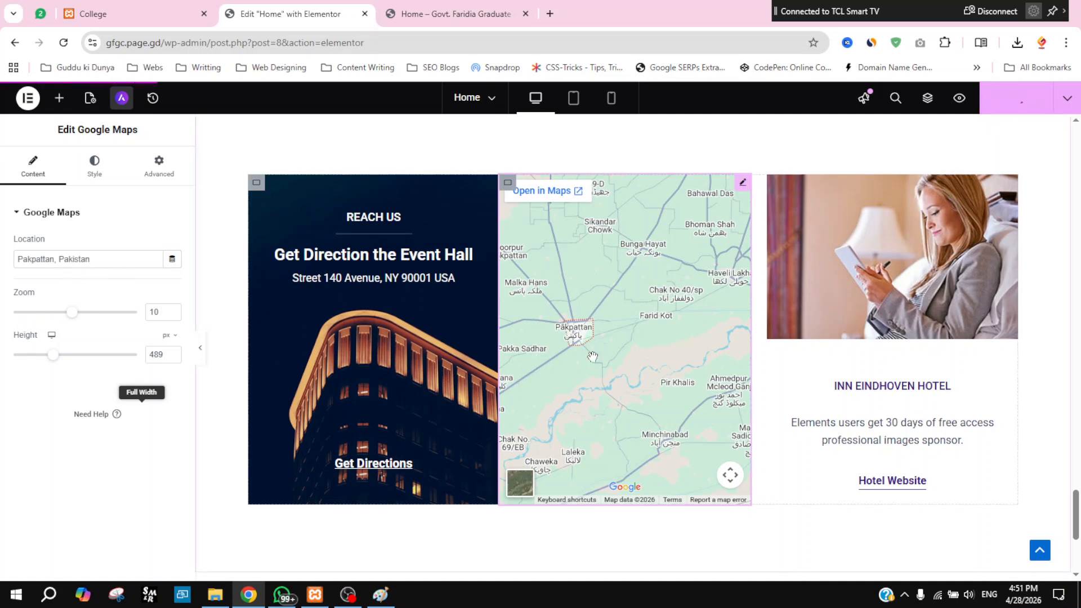
Step: Set the map location to 'Govt. Faridia Postgraduate College Pakpattan' and publish again
triple_click(91, 260)
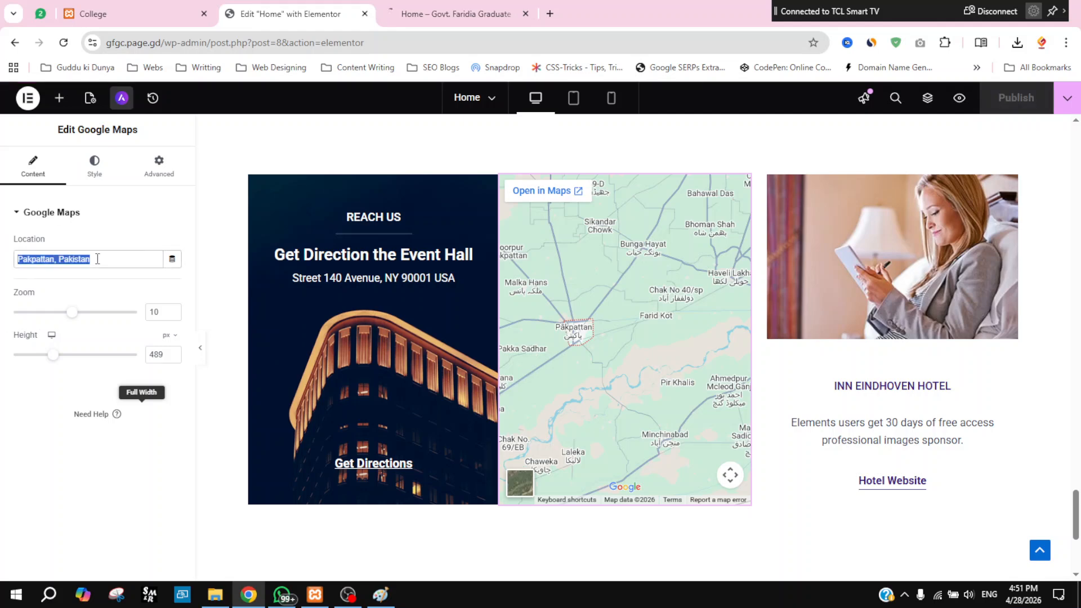
text(Govt)
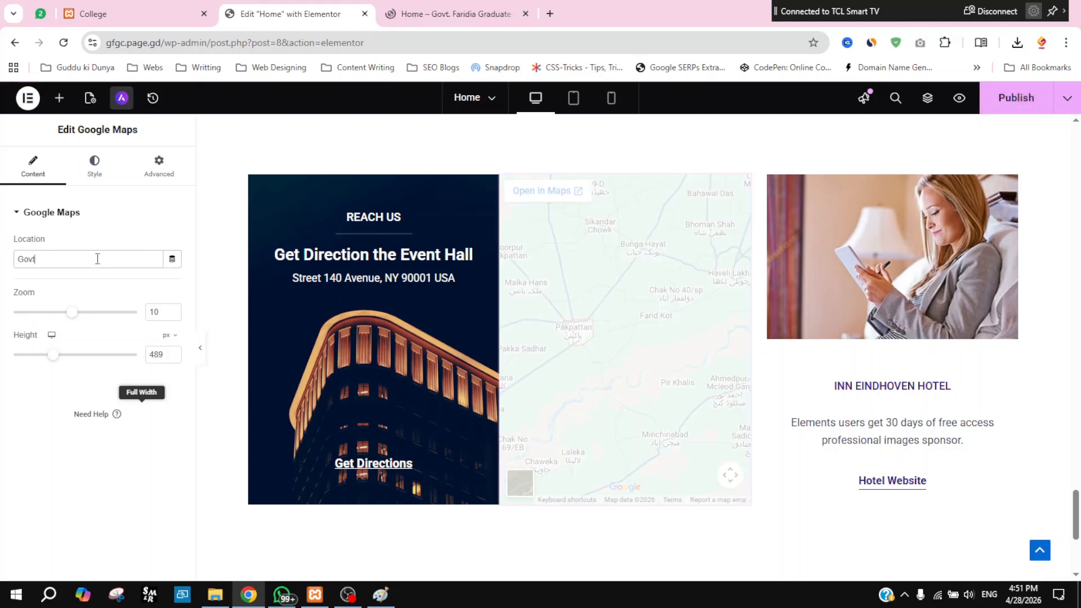
text(. Faridia Gra)
key(BackSpace)
text(Postgraduate College Pakpattan)
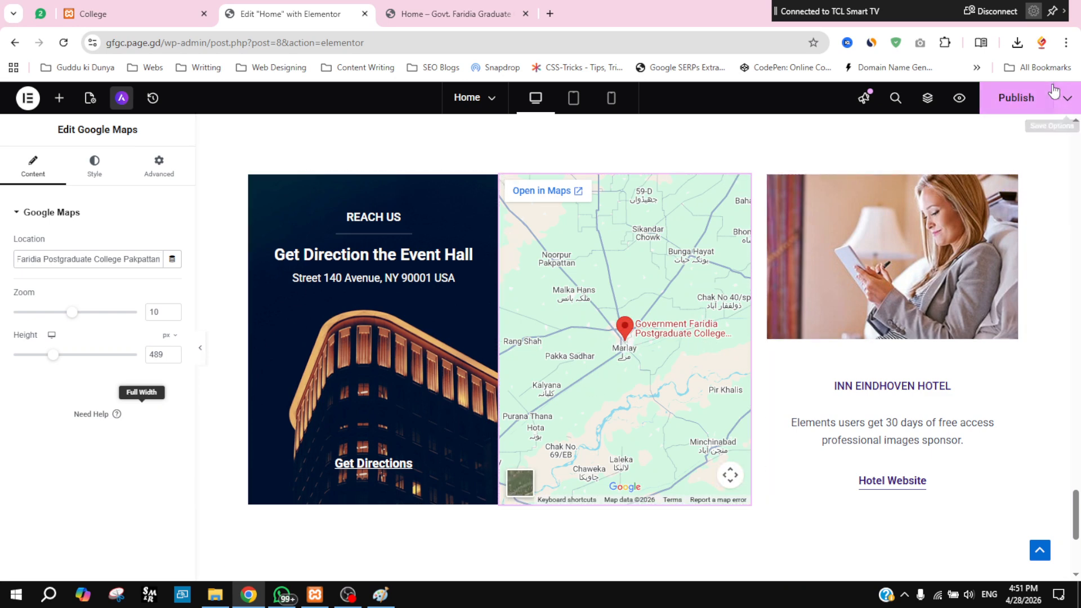
click(1024, 100)
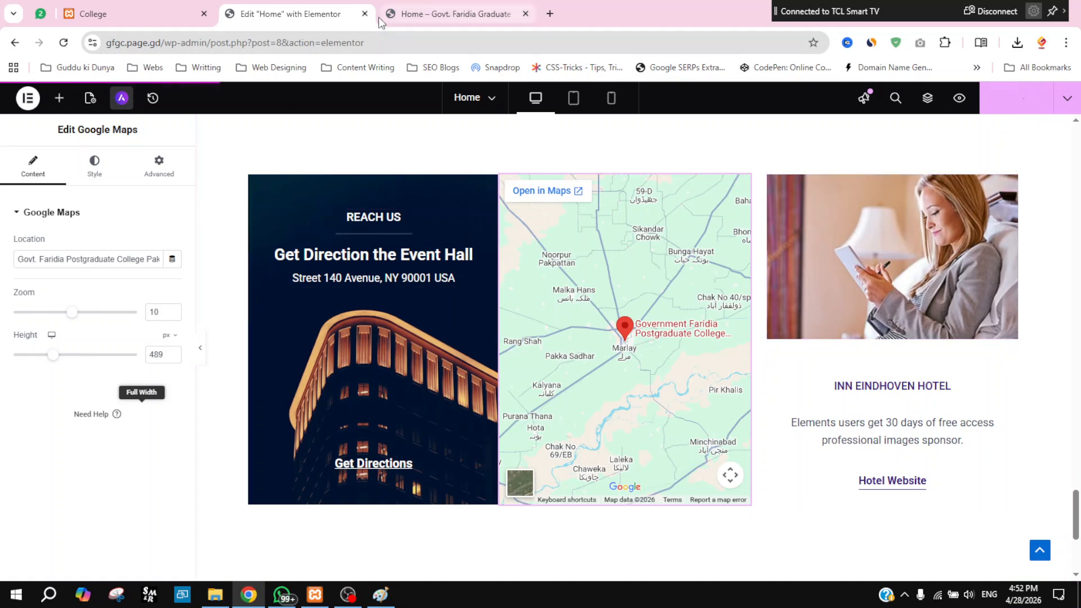
Step: Review the refreshed home page preview, scrolling past the pricing cards, newsroom heading and Direction to the Venue section
click(476, 6)
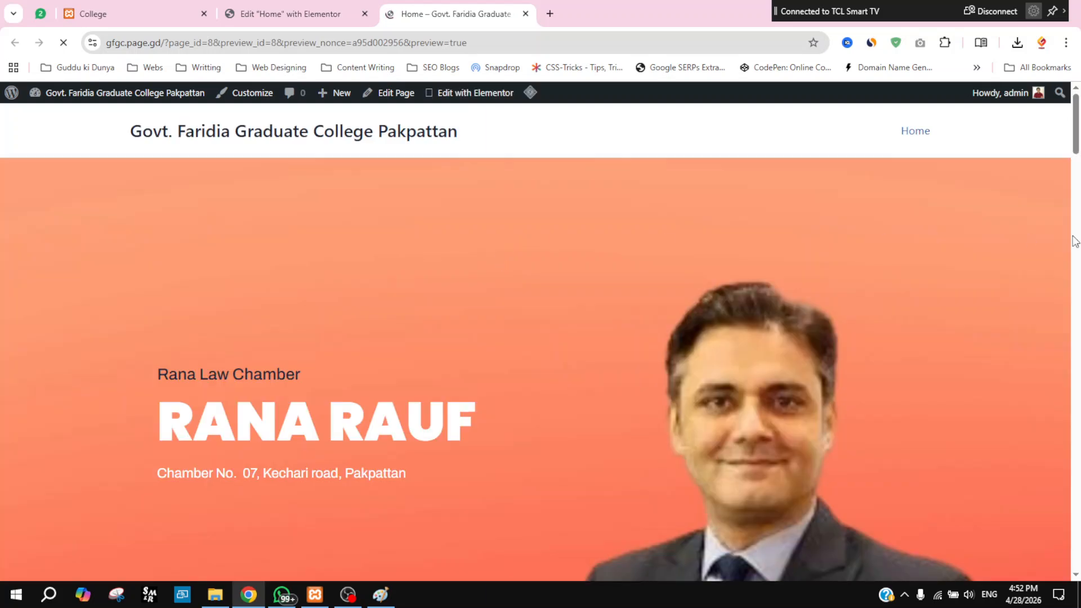
scroll(753, 302, down, 10)
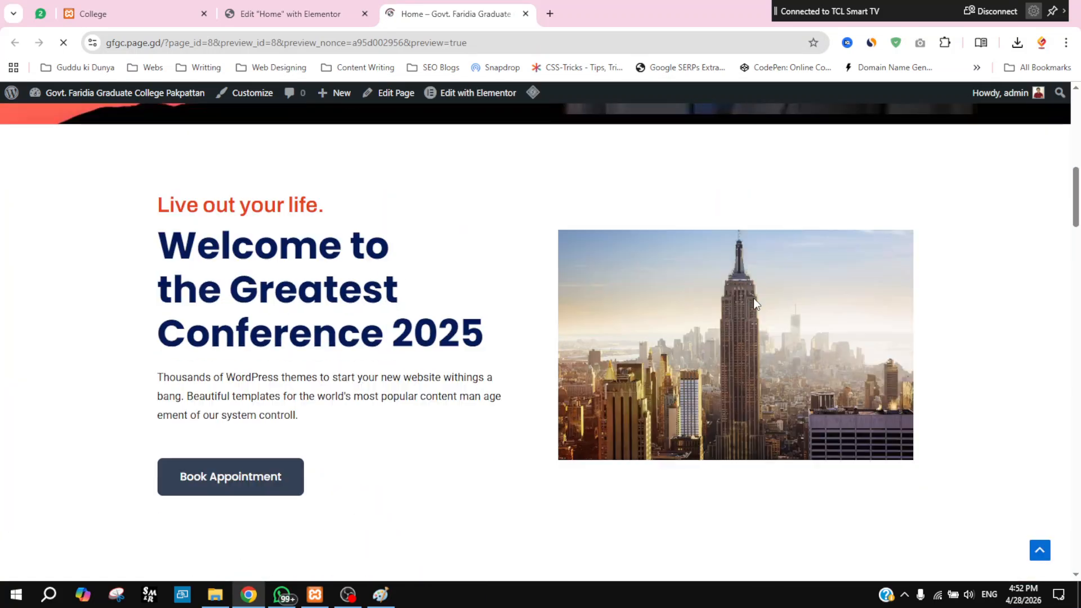
scroll(756, 304, down, 15)
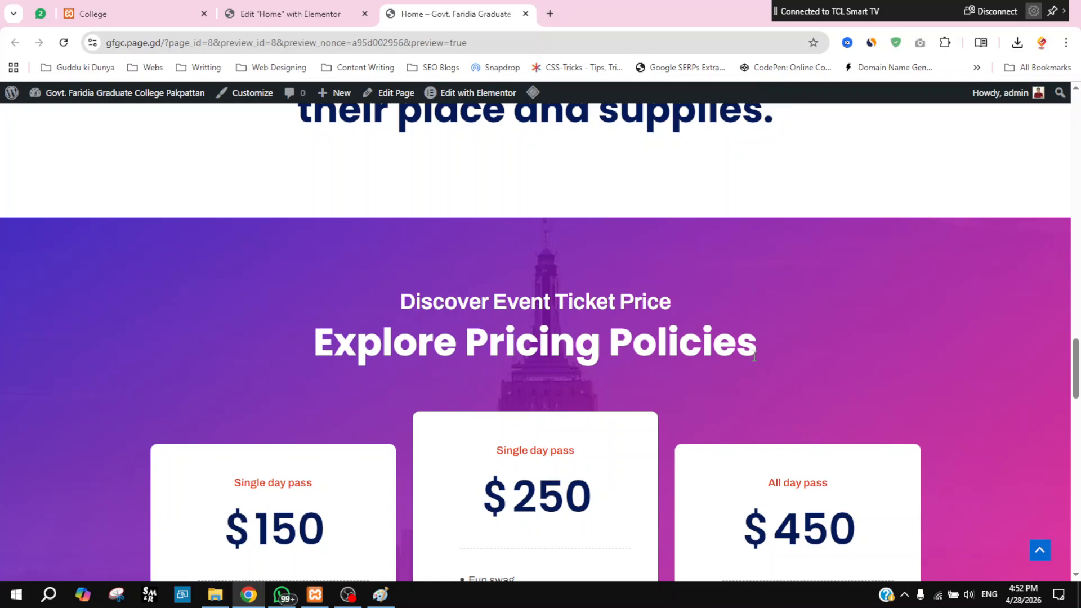
scroll(1023, 234, down, 10)
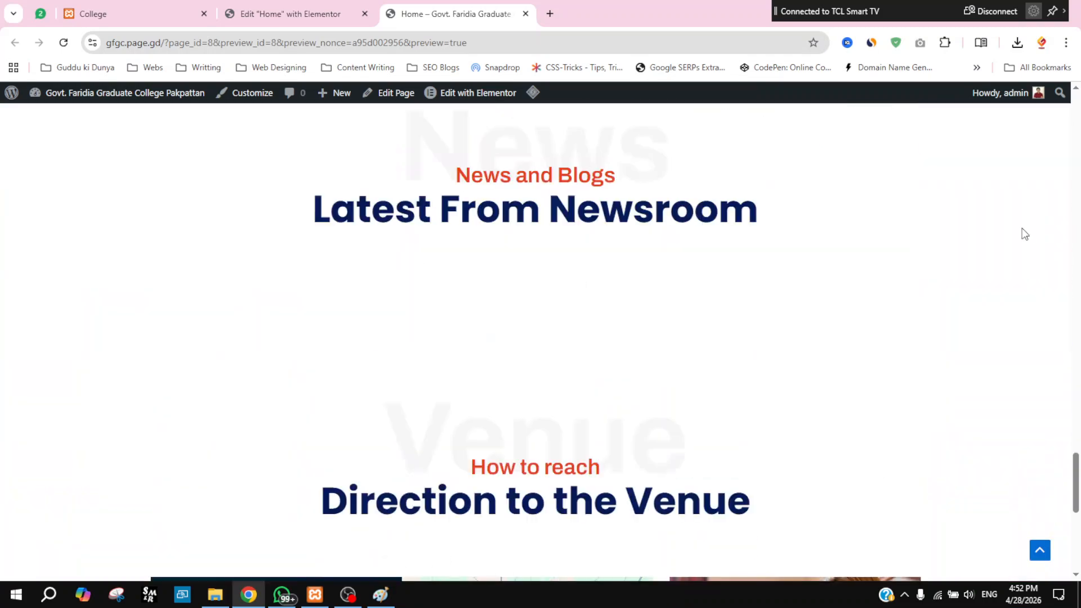
scroll(1016, 234, up, 5)
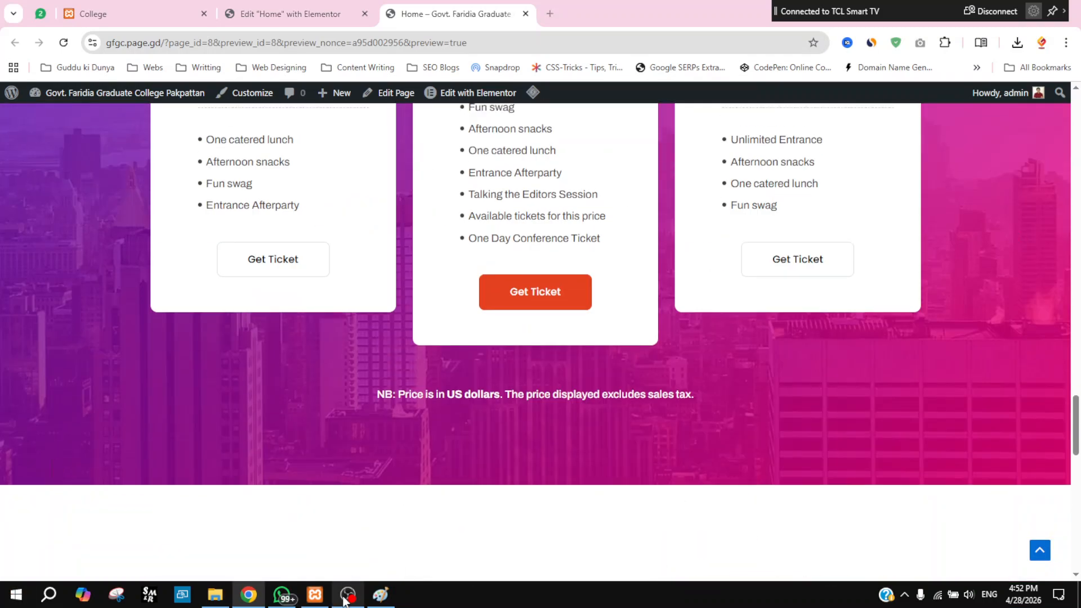